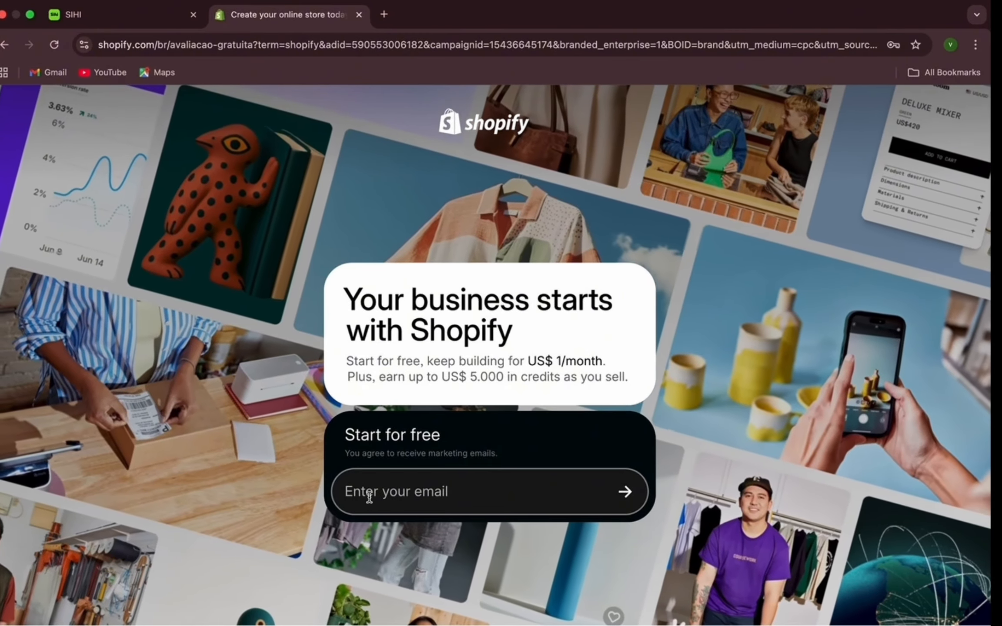
- Sign up for the Shopify free trial with the email address and an account password, and create the account
click(368, 498)
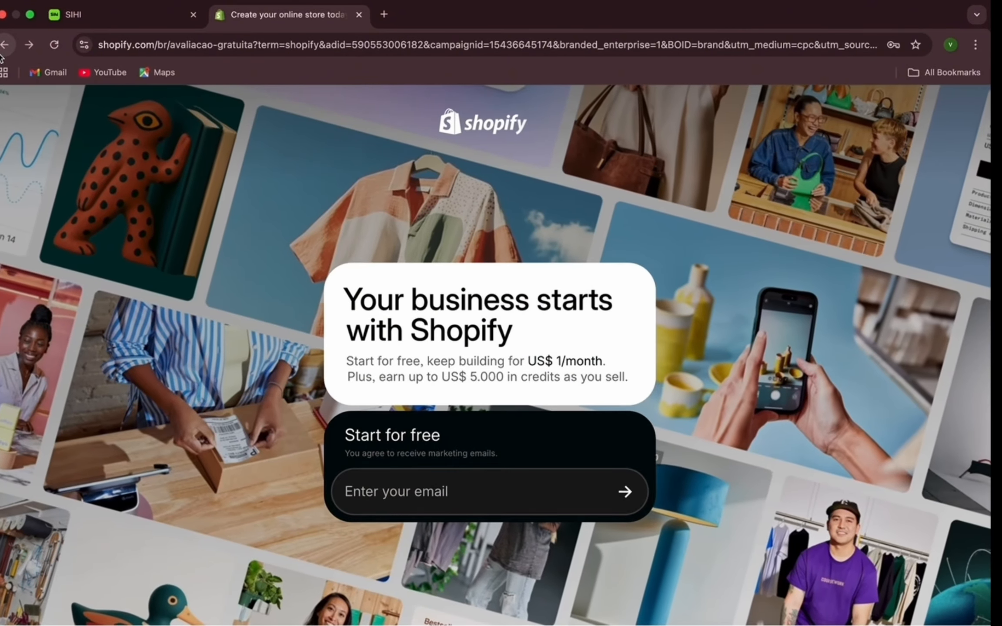
scroll(337, 503, down, 3)
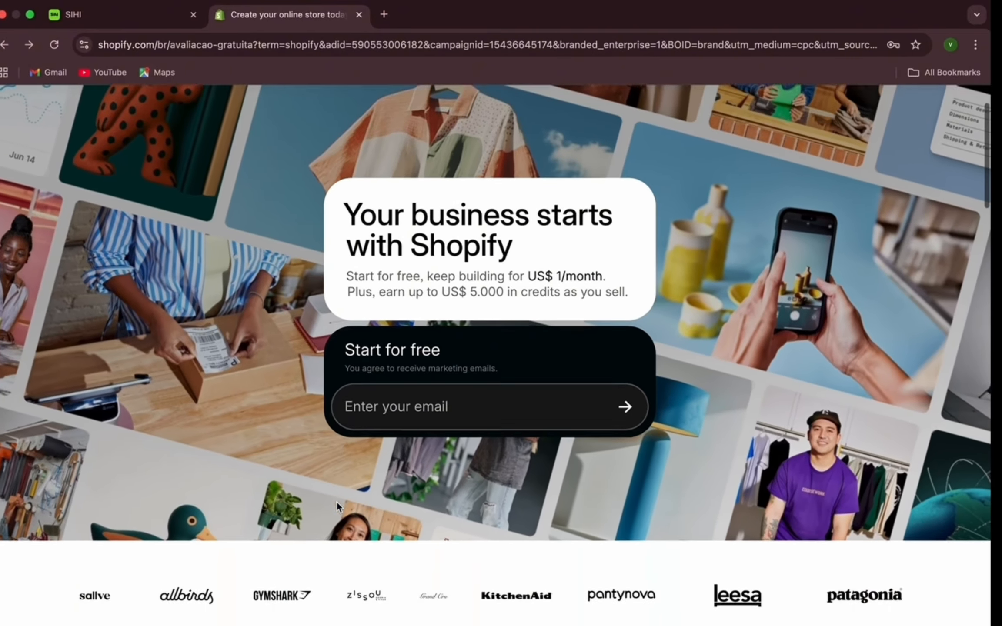
scroll(336, 502, up, 3)
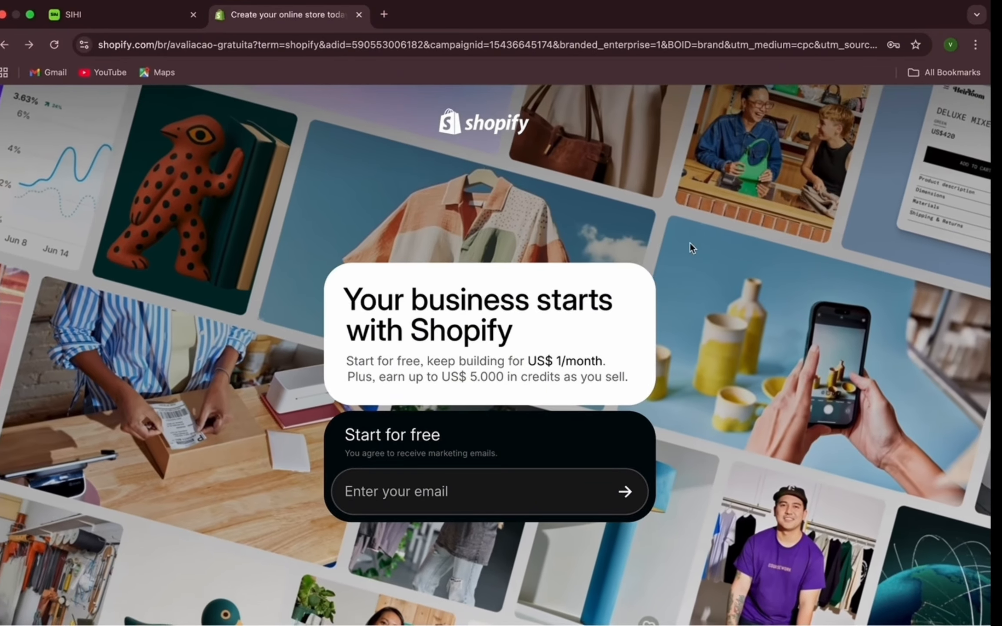
scroll(552, 334, down, 2)
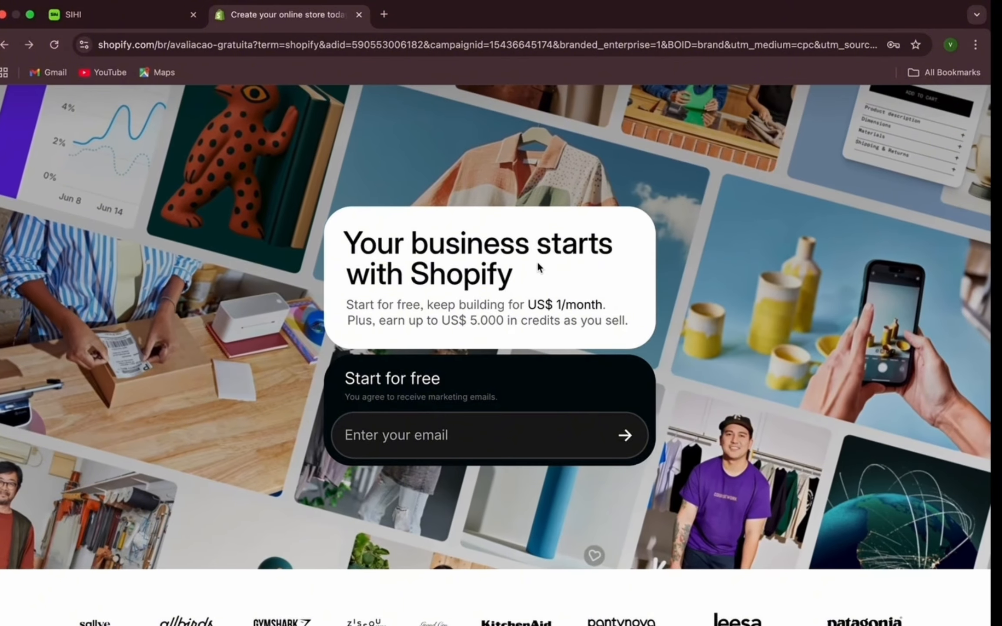
click(626, 435)
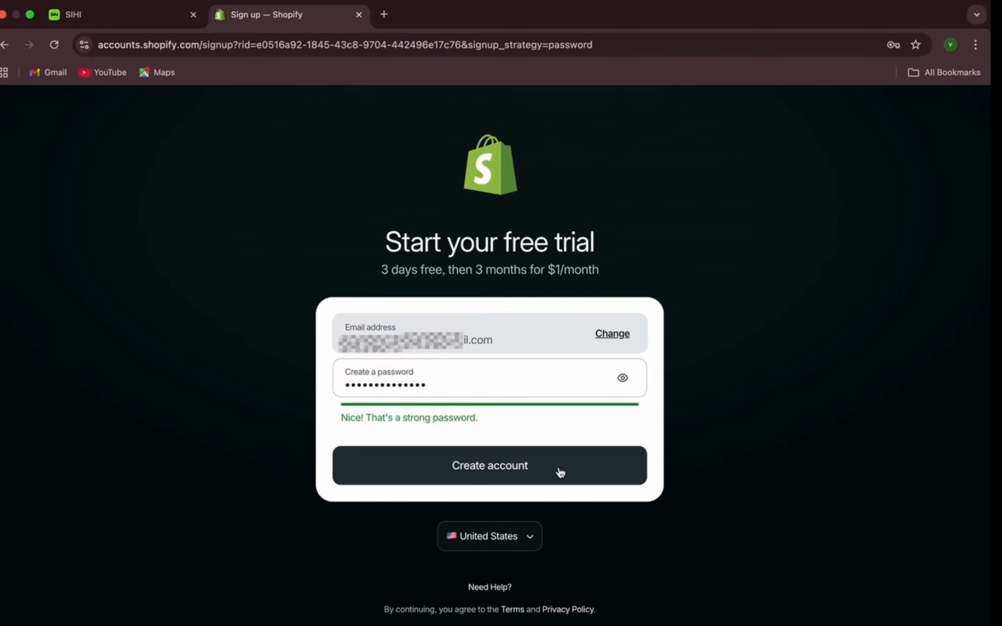
click(560, 473)
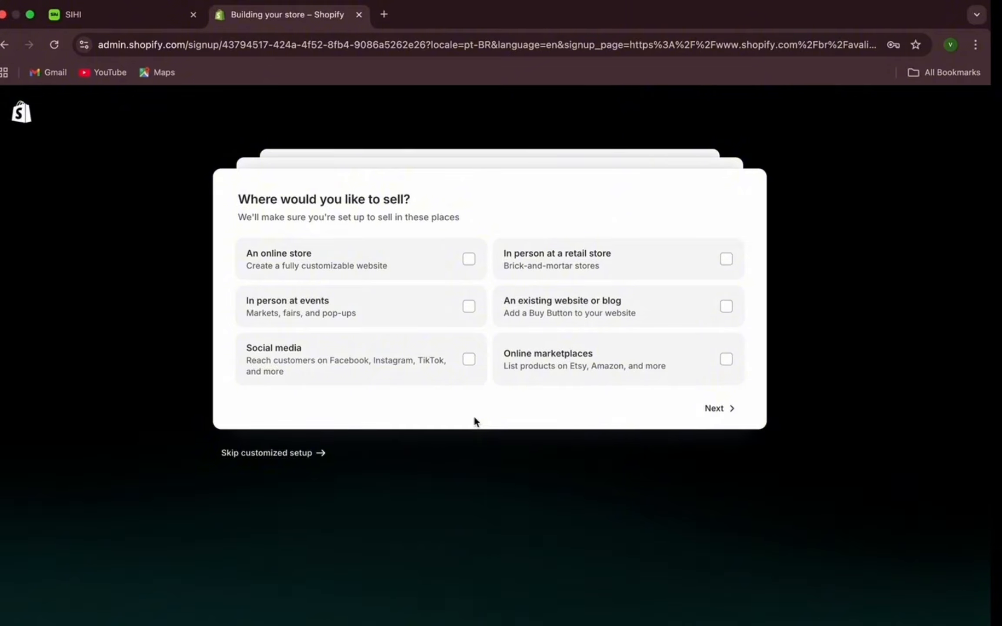
- Answer the setup questions with selling through an online store and a new business or idea
click(469, 260)
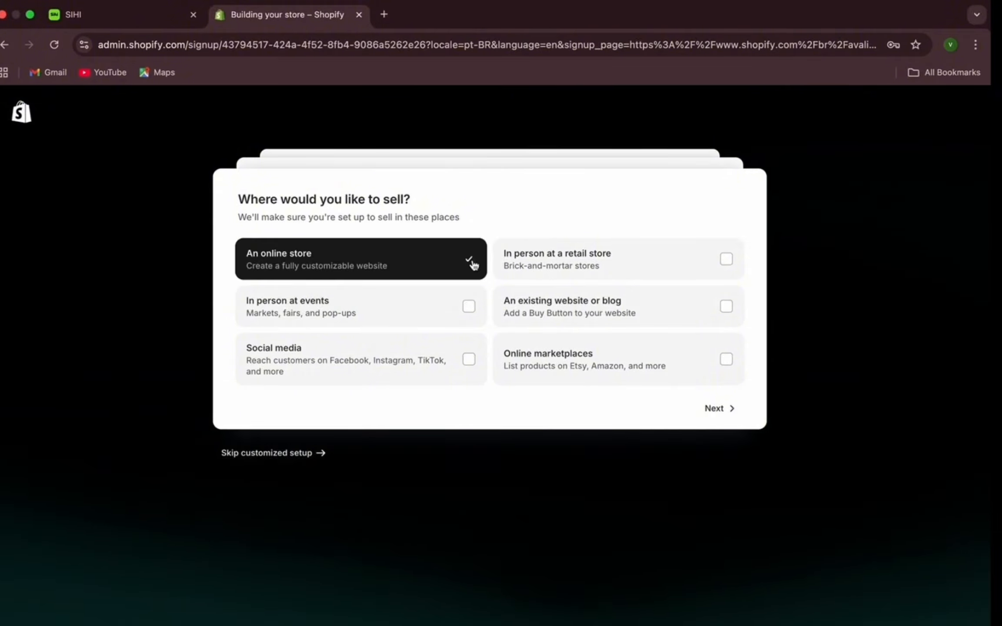
click(719, 411)
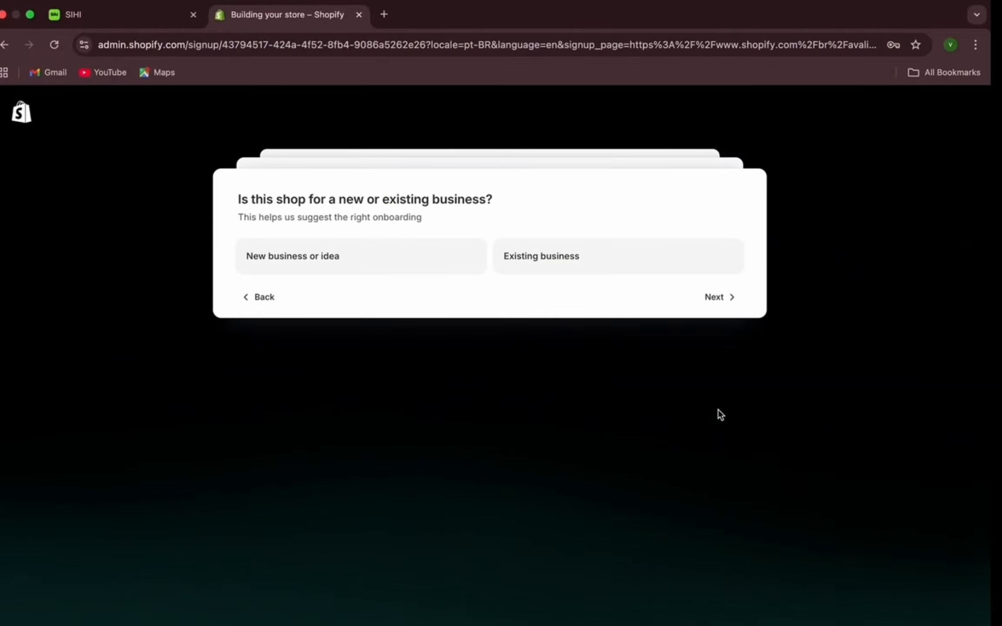
click(415, 258)
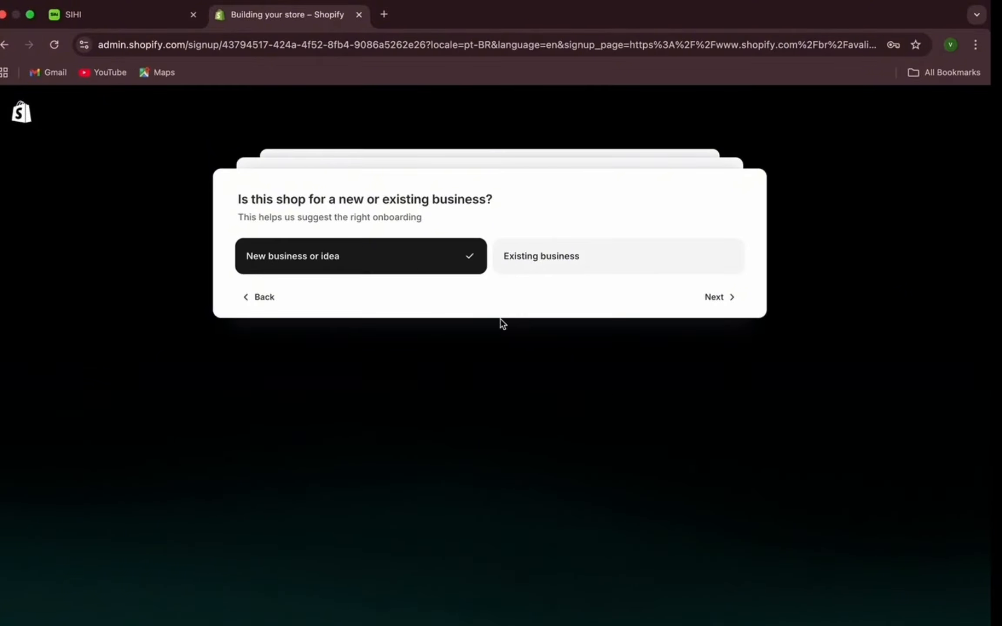
click(719, 299)
- Choose dropshipping products as what to sell and skip naming the store
click(470, 299)
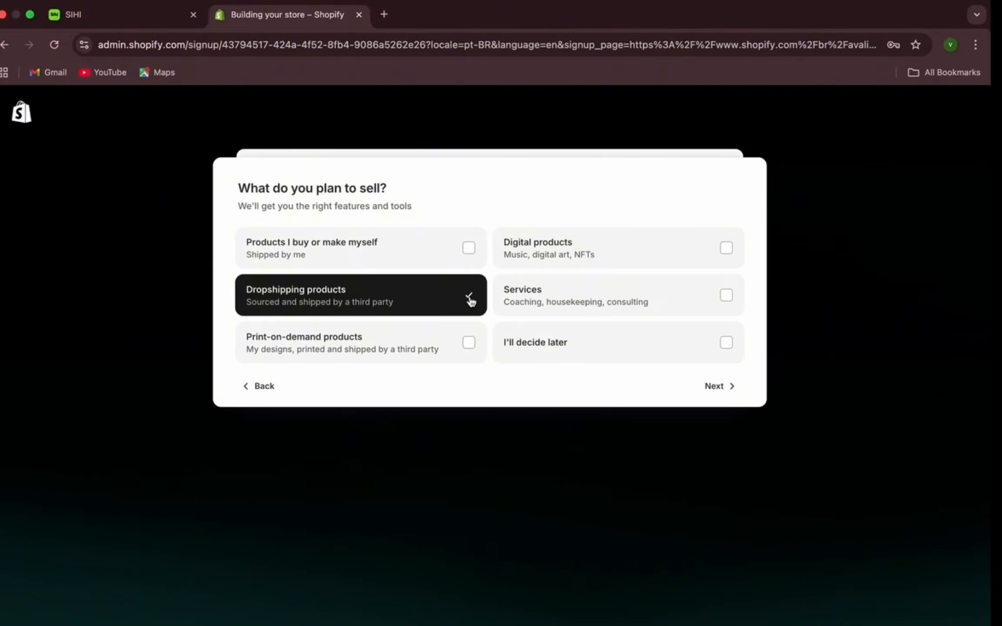
click(713, 386)
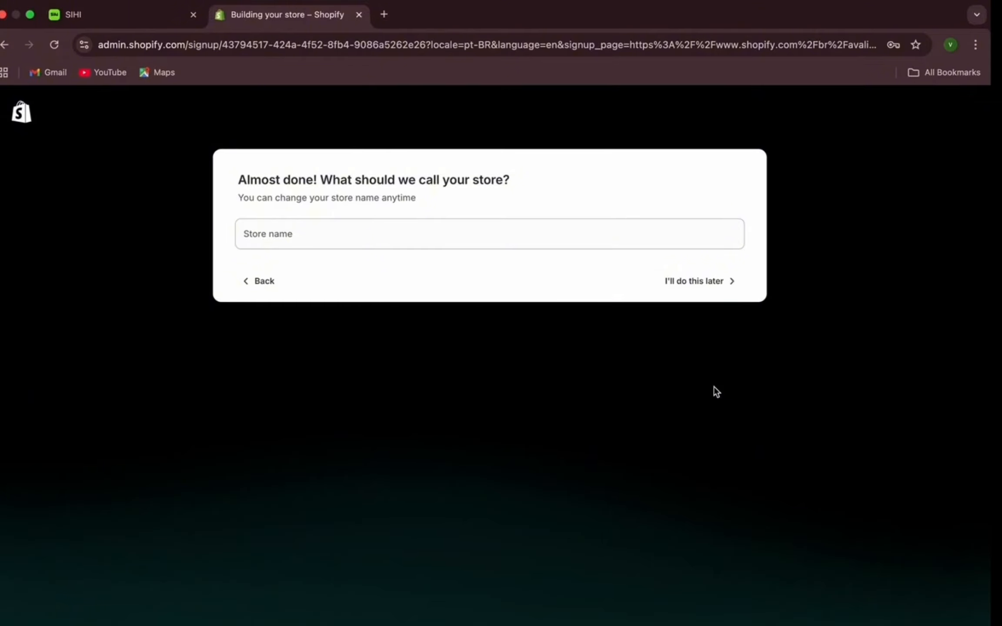
click(693, 281)
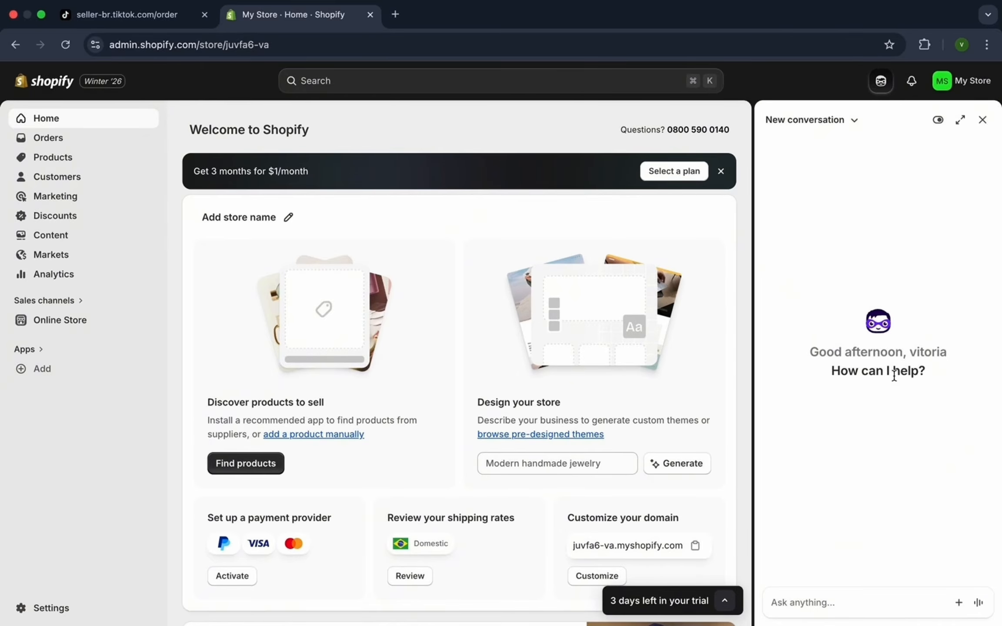
- Close the assistant conversation and go to the Theme Store from the online store's themes page
click(984, 122)
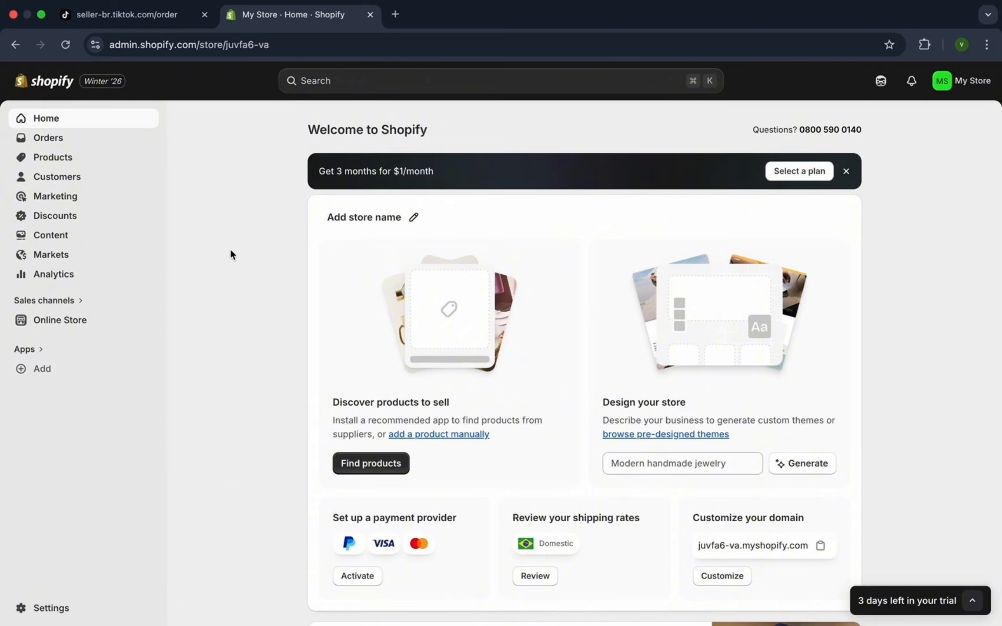
click(79, 321)
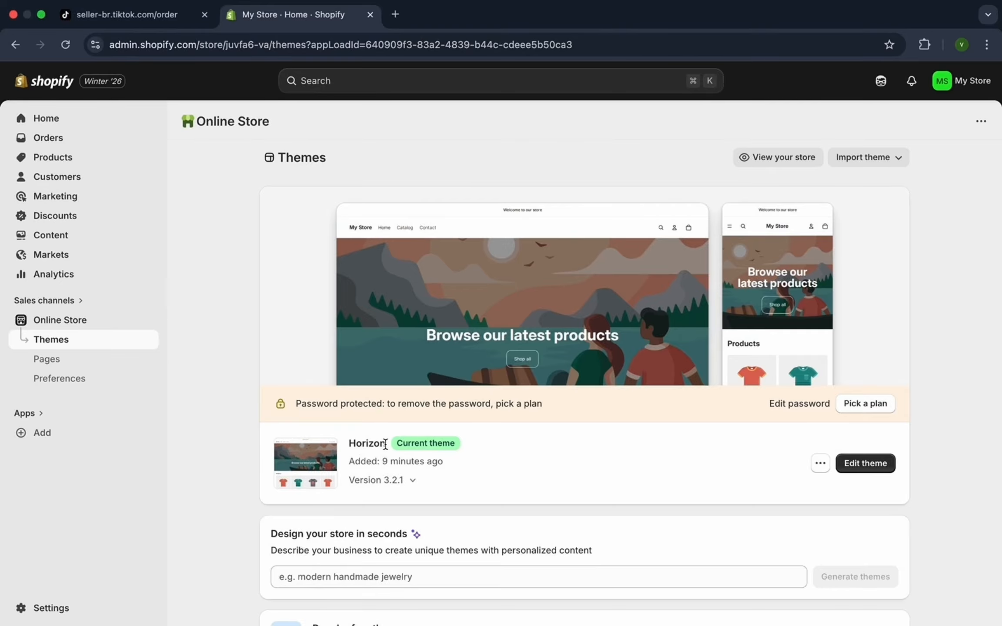
scroll(671, 593, down, 10)
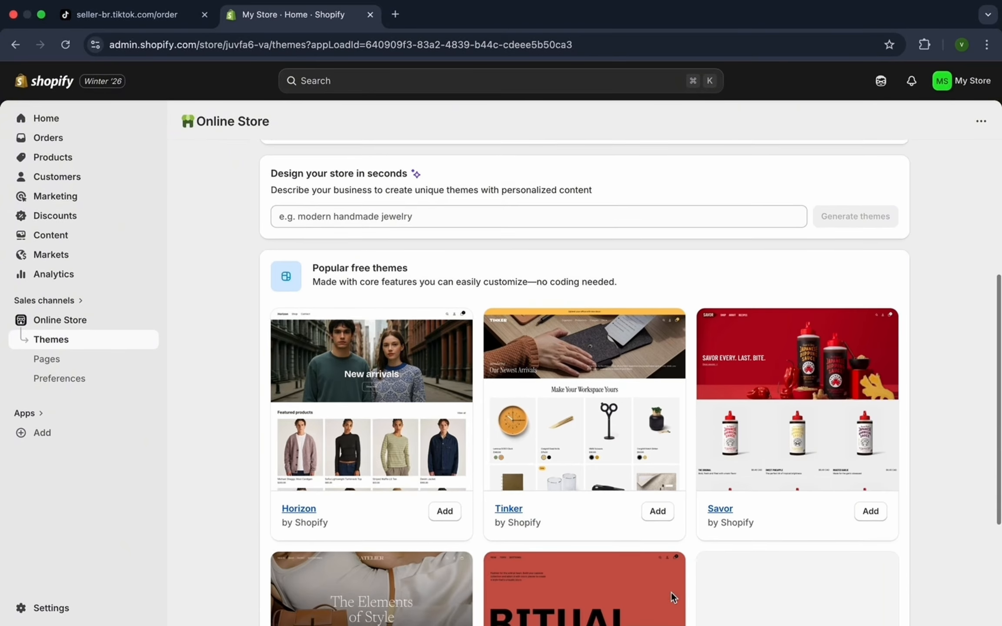
scroll(672, 597, down, 3)
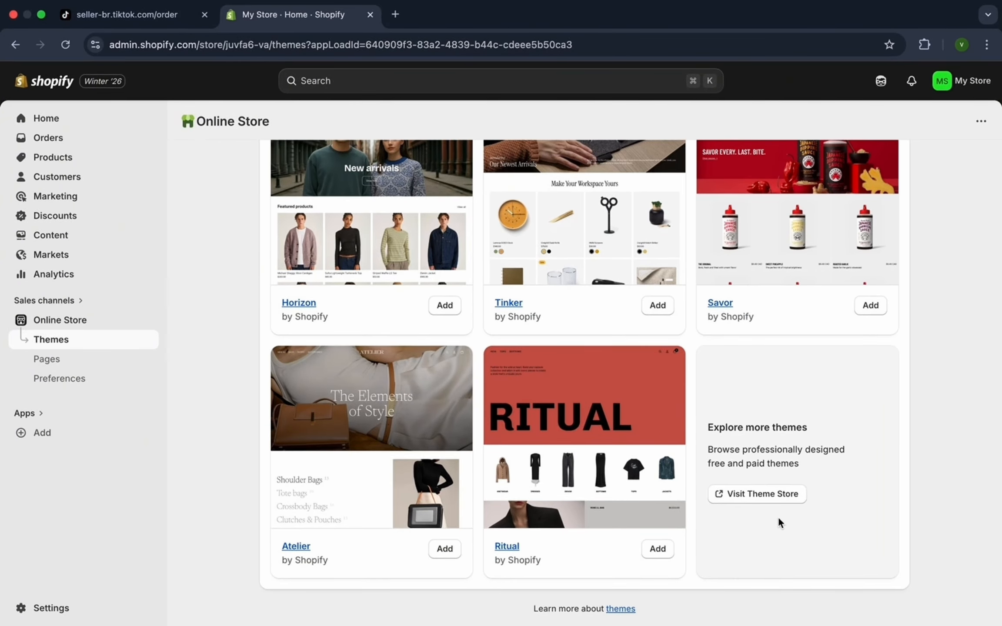
click(777, 501)
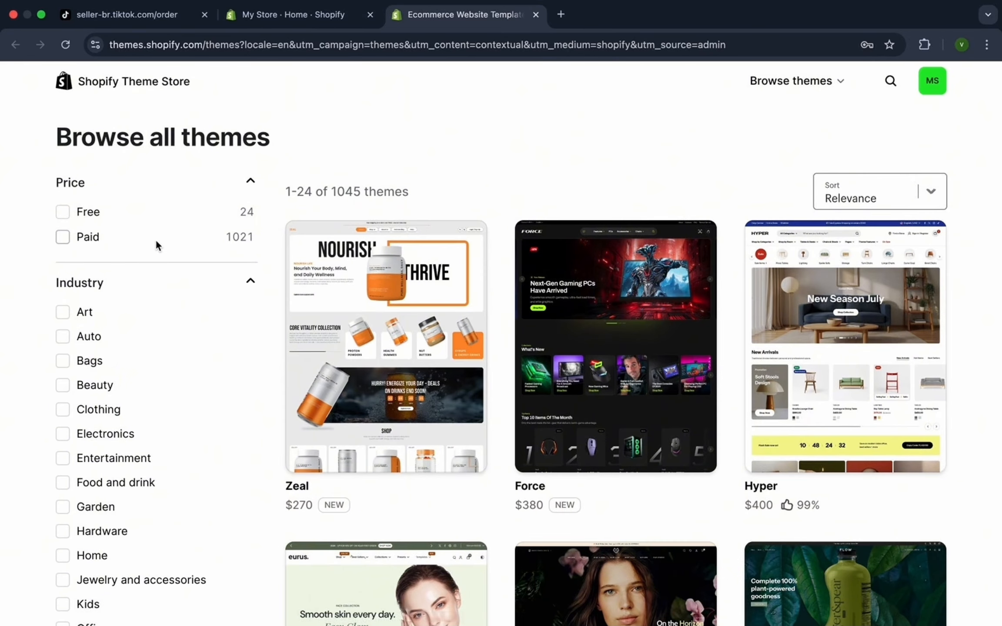
- Filter the themes to free ones and open the Rise theme's page
click(63, 212)
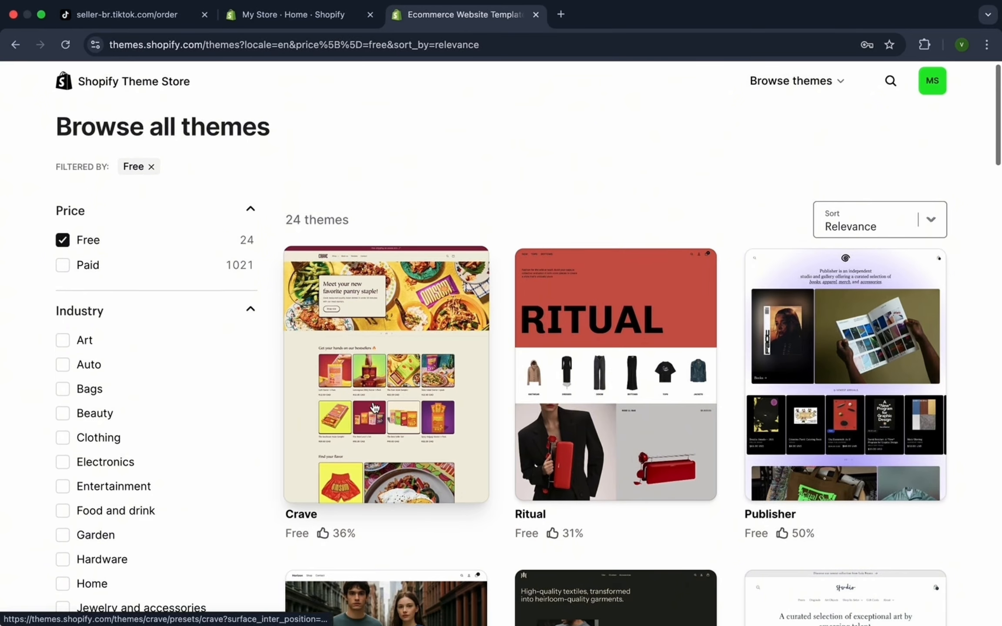
scroll(373, 406, down, 8)
scroll(374, 407, down, 5)
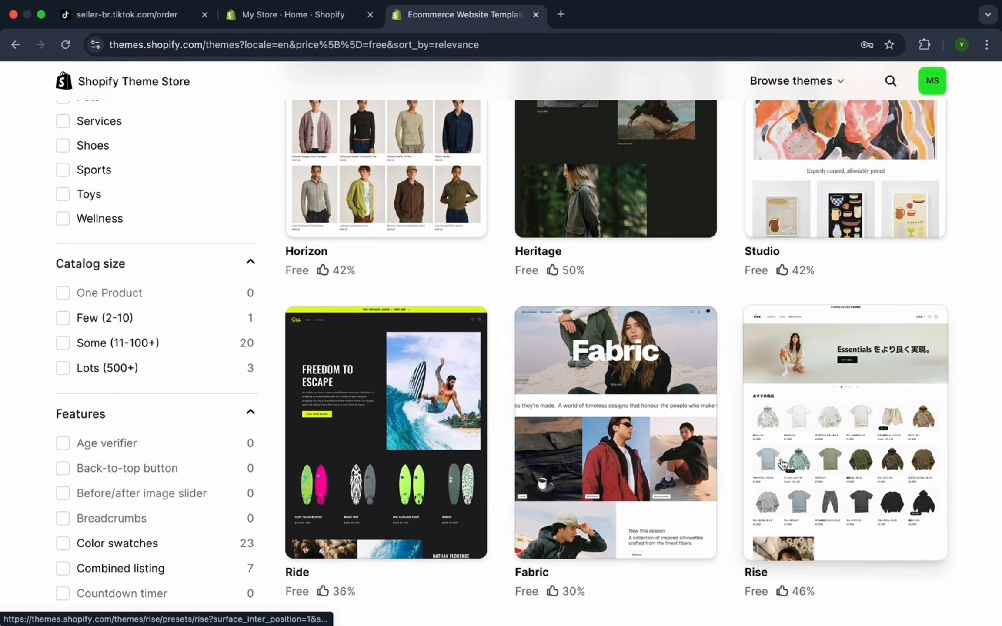
click(781, 464)
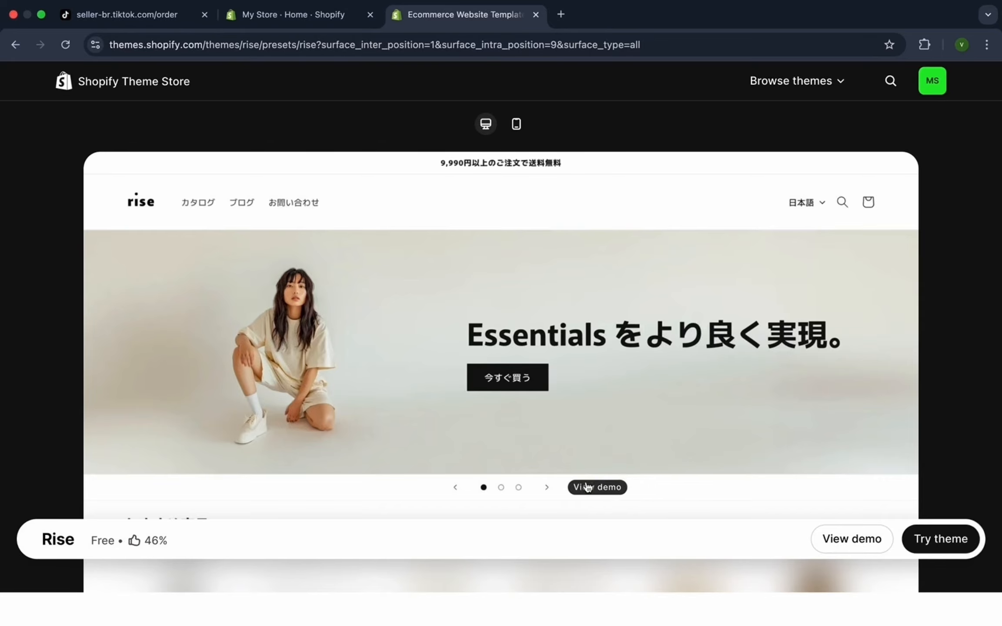
- Examine the Rise theme's features and its mobile preview
scroll(595, 513, down, 9)
scroll(595, 512, down, 11)
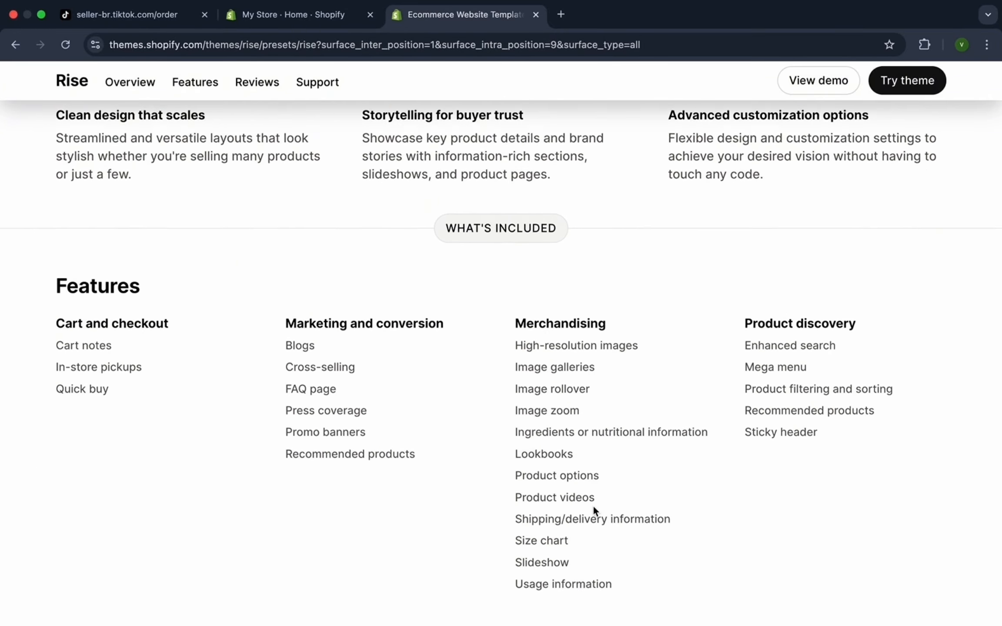
scroll(595, 511, up, 19)
scroll(594, 508, up, 2)
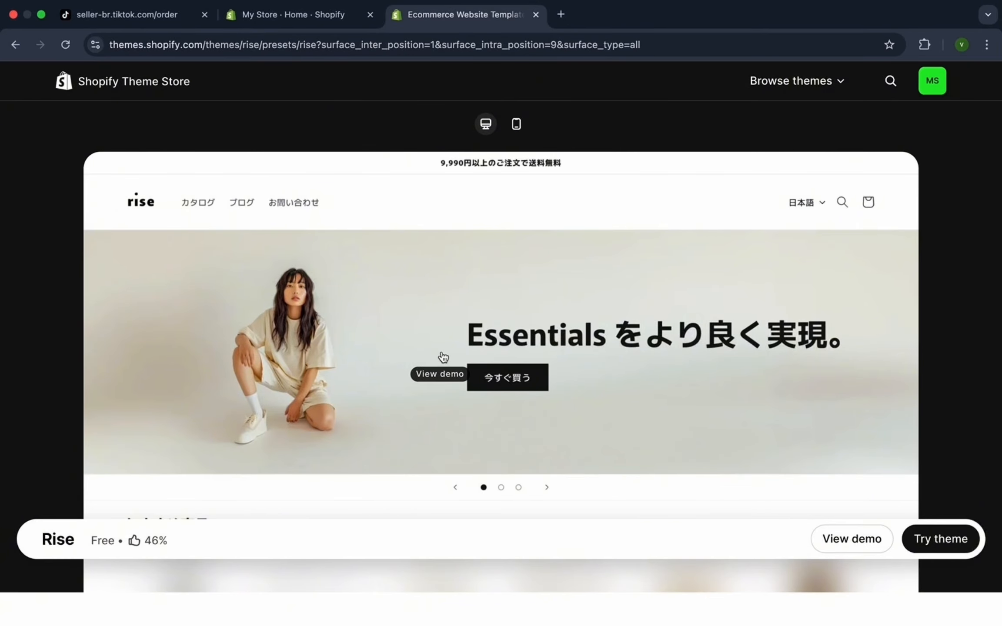
click(517, 126)
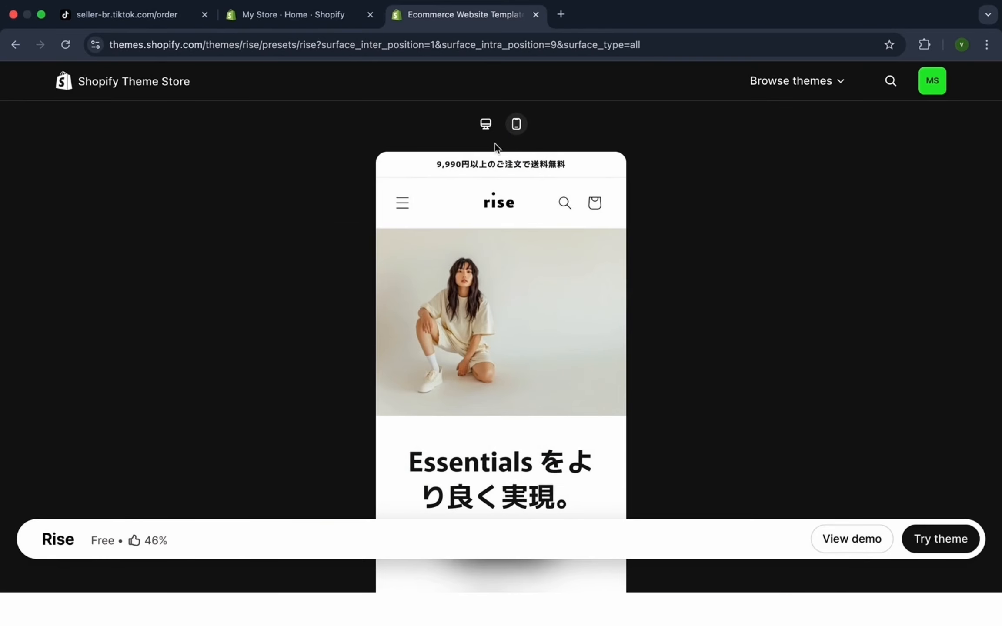
scroll(477, 311, down, 10)
scroll(478, 316, up, 10)
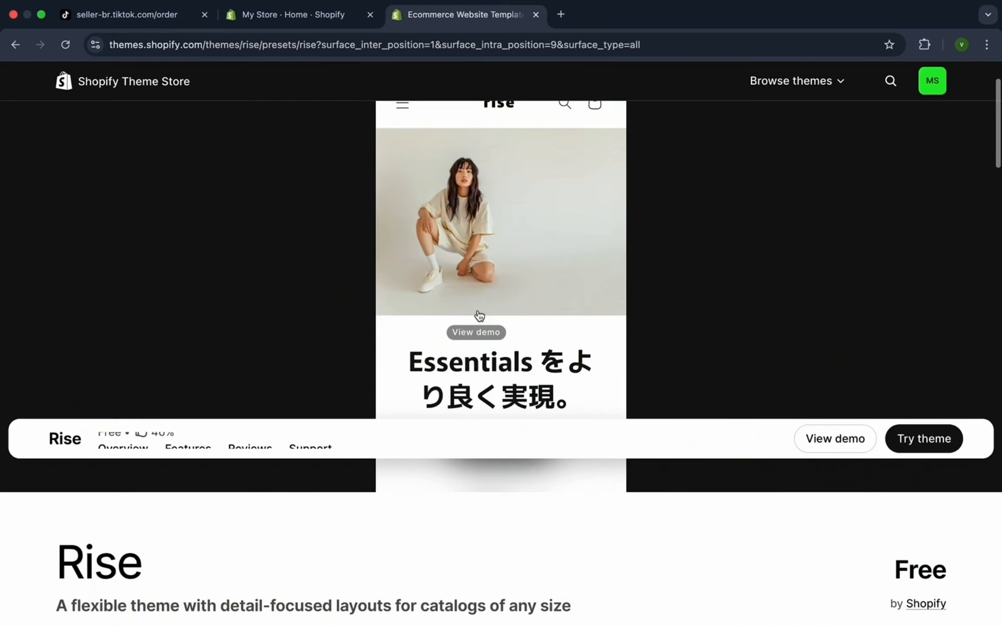
- Try the Rise theme so that it is added to the store's theme library
click(945, 545)
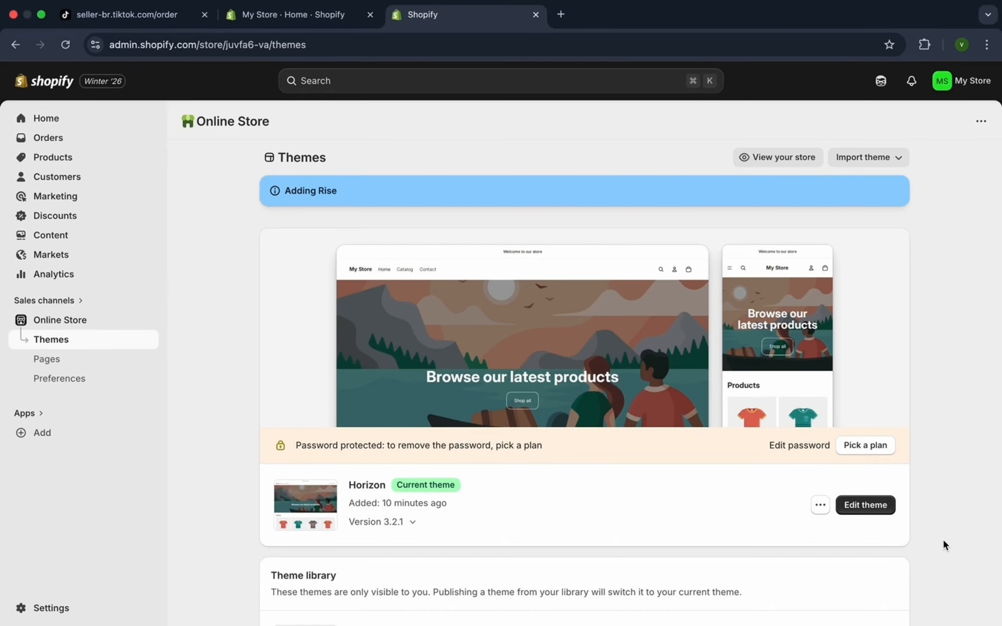
scroll(679, 473, down, 2)
scroll(679, 473, down, 5)
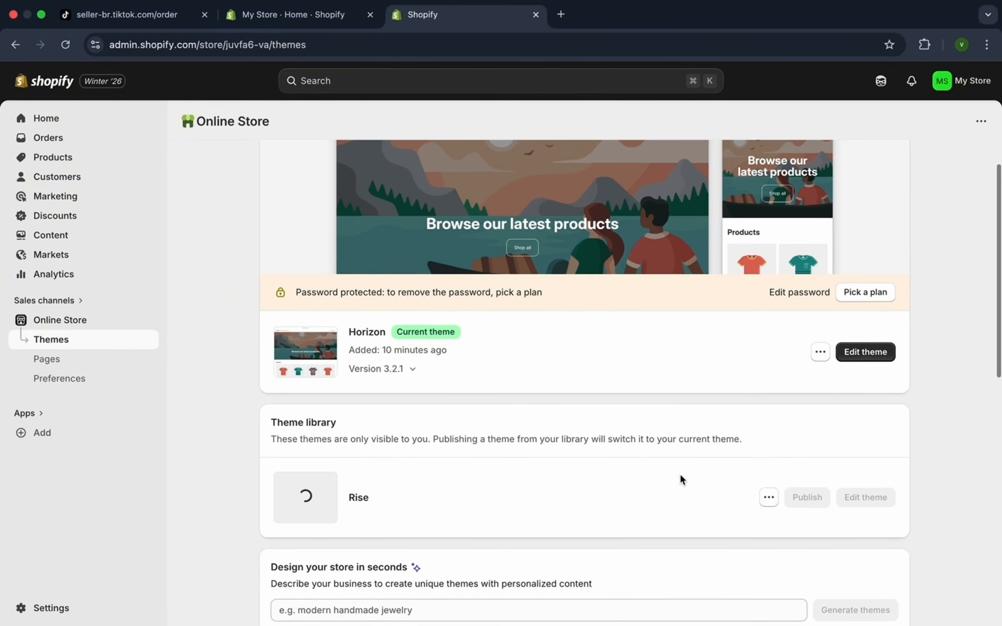
scroll(680, 476, down, 3)
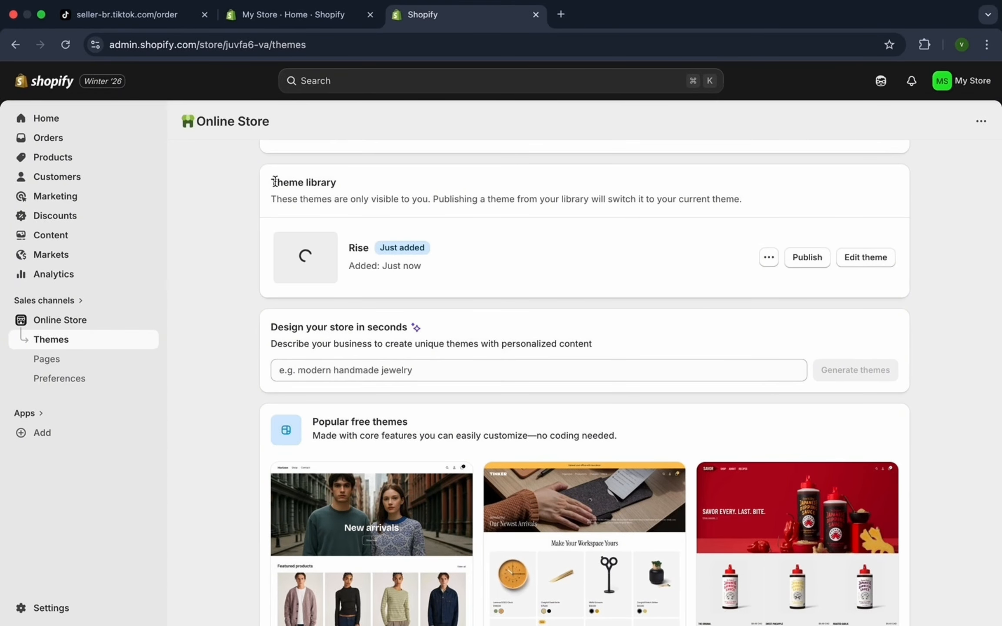
drag(273, 182, 339, 195)
scroll(401, 220, up, 7)
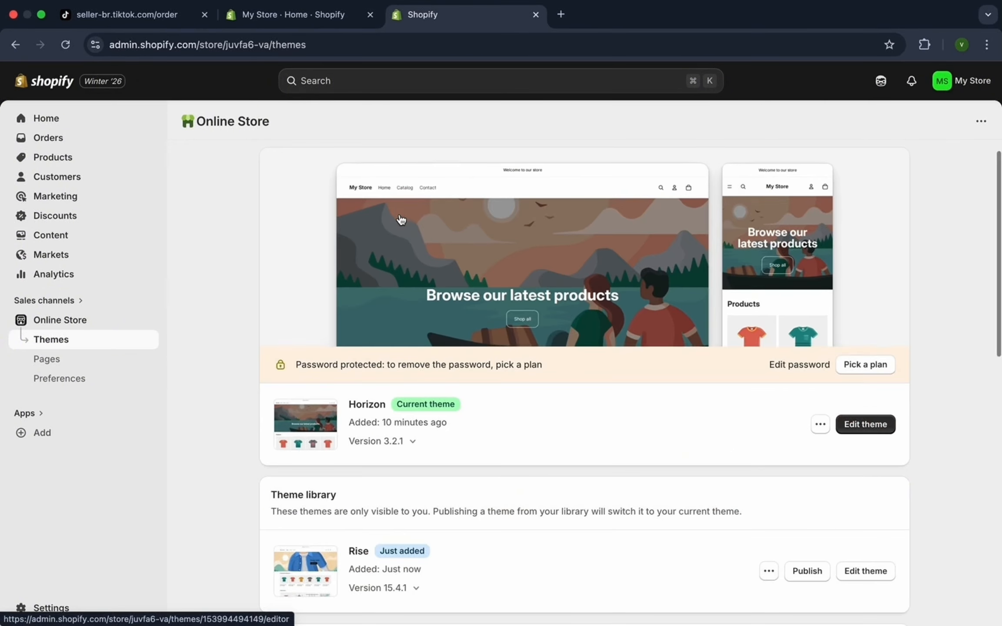
- Publish the Rise theme from the theme library as the store's current theme
scroll(622, 353, down, 3)
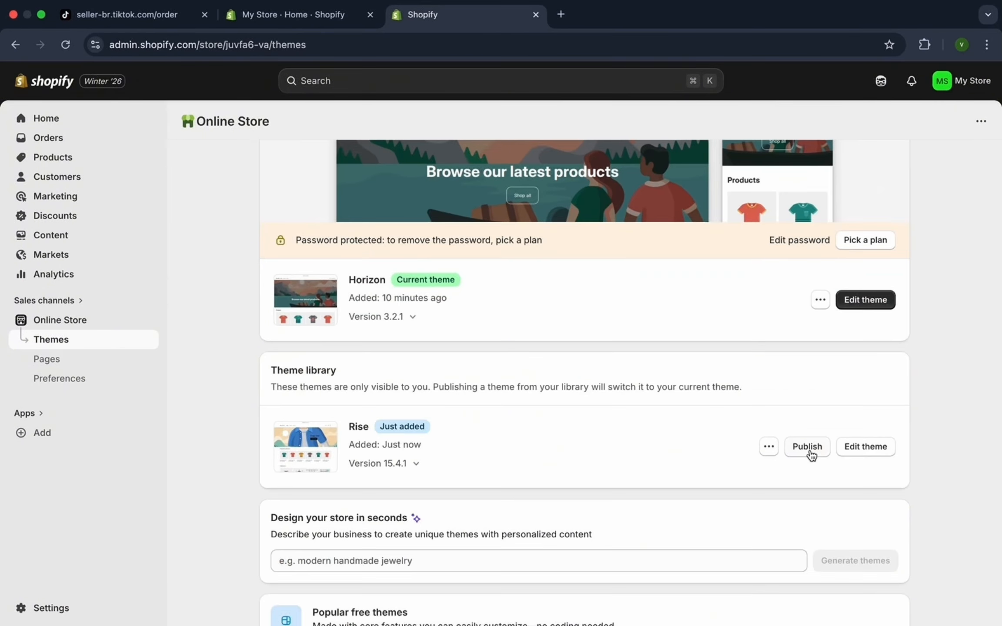
click(809, 450)
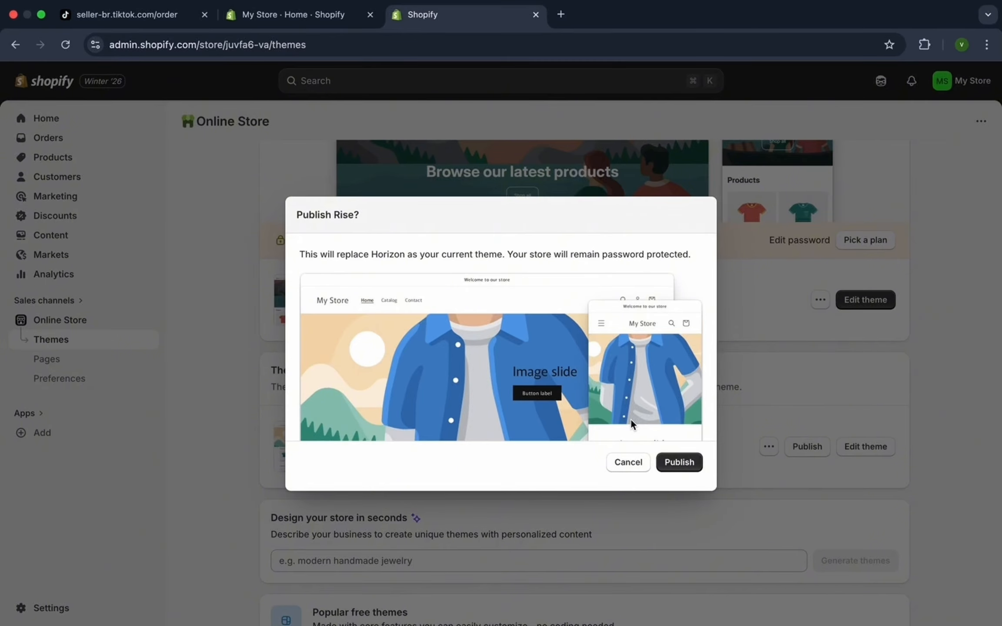
click(675, 461)
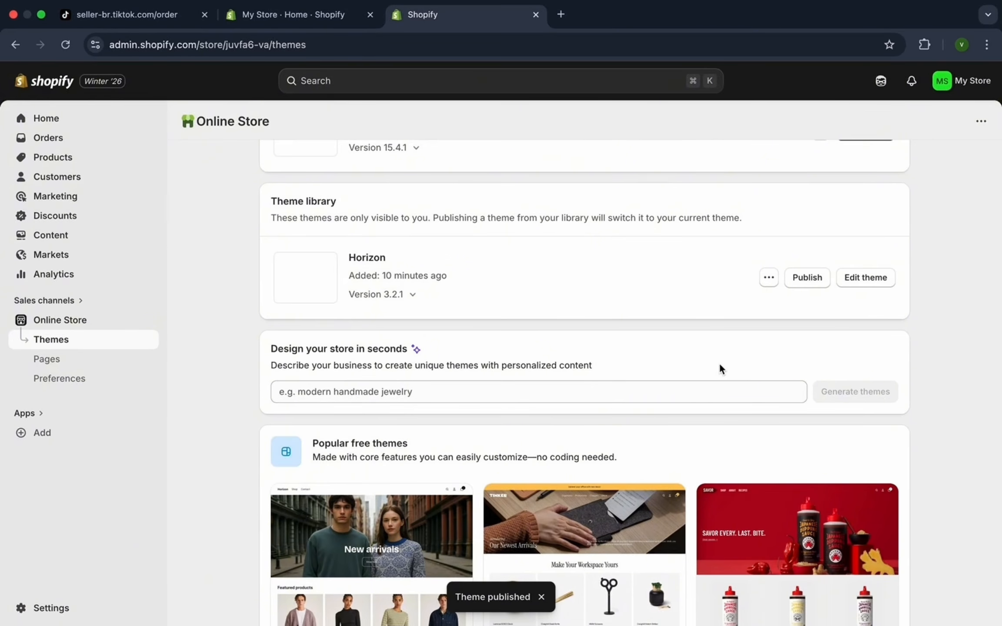
- Generate personalized theme designs from the business description "streetwear, clothing store for men"
scroll(454, 383, down, 2)
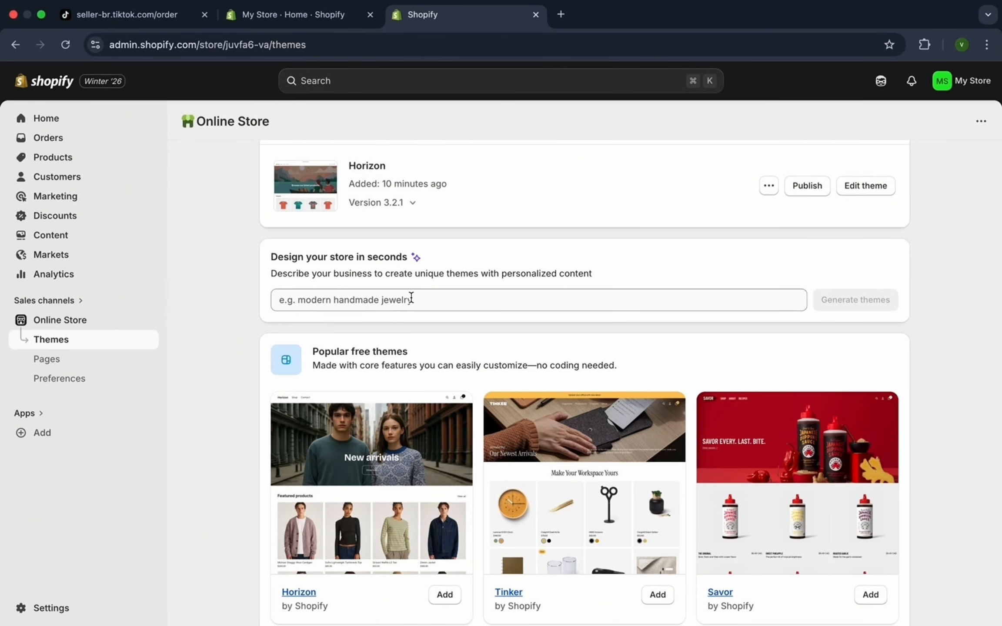
click(411, 298)
text(modern)
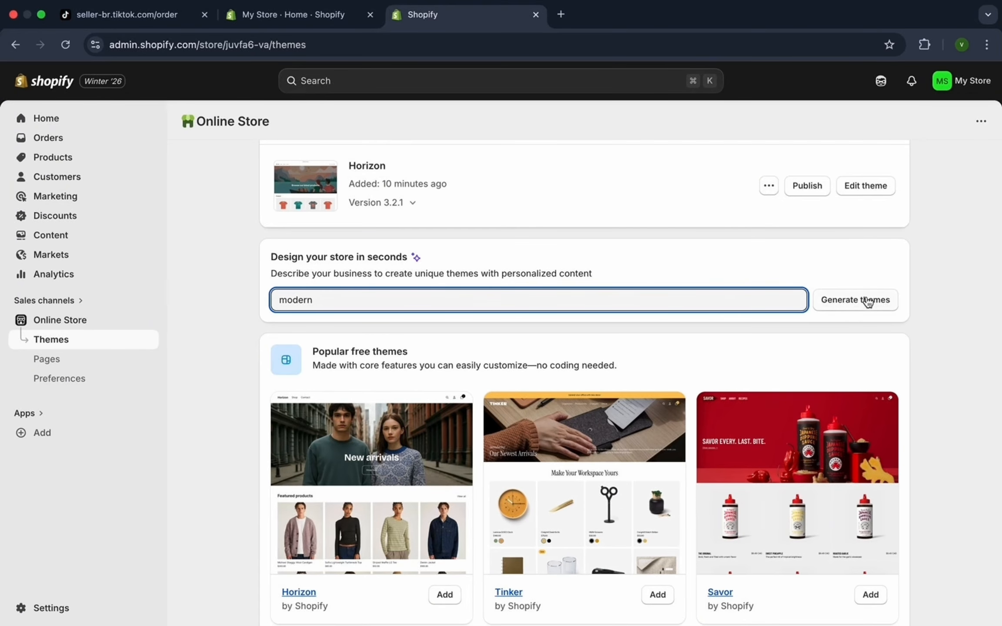
click(866, 300)
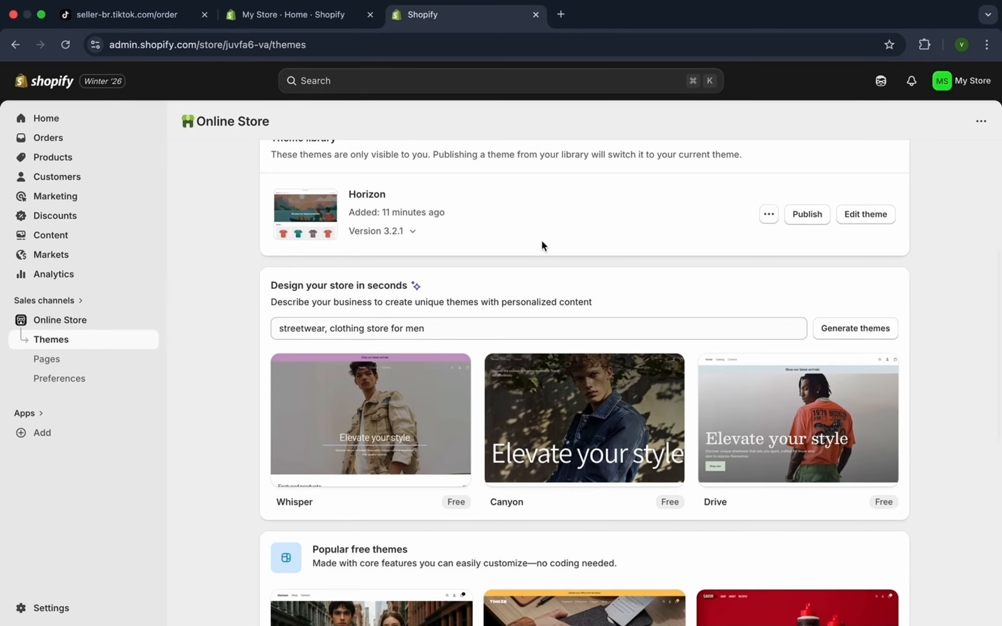
- Publish the Horizon theme from the theme library as the store's current theme and open it for editing
click(808, 215)
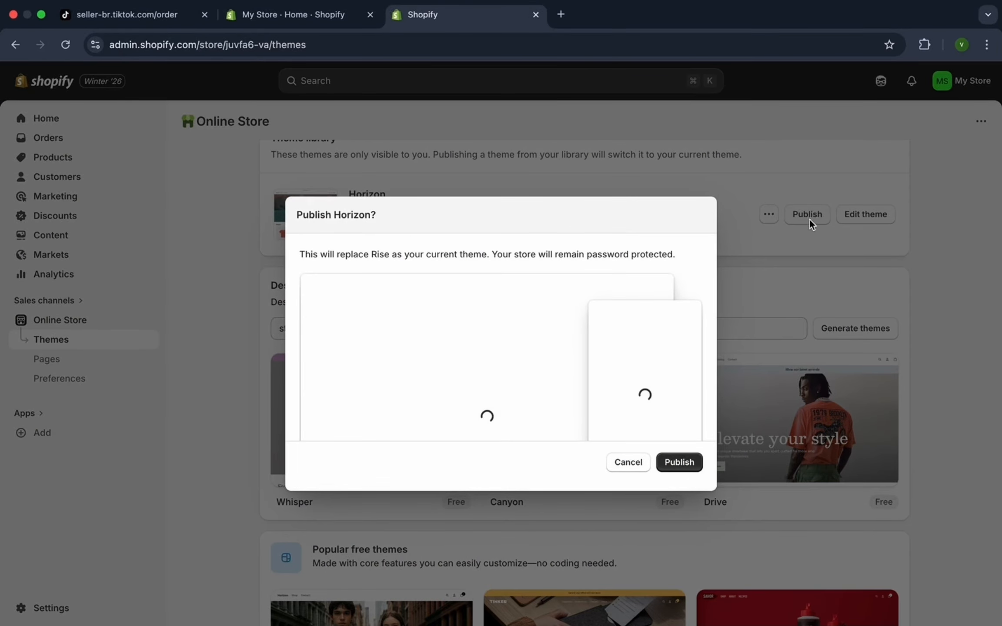
click(681, 461)
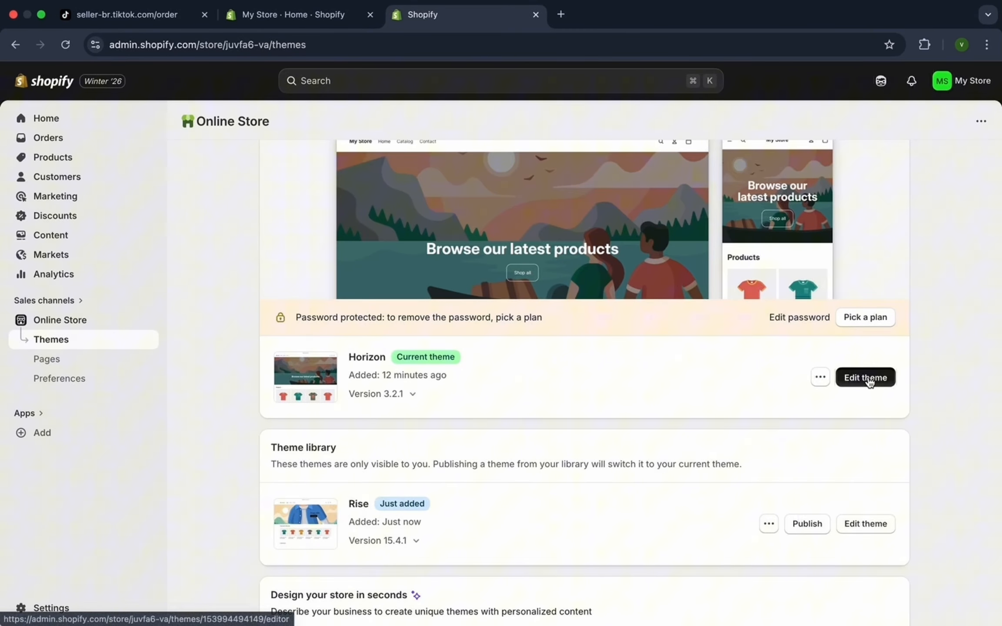
click(869, 381)
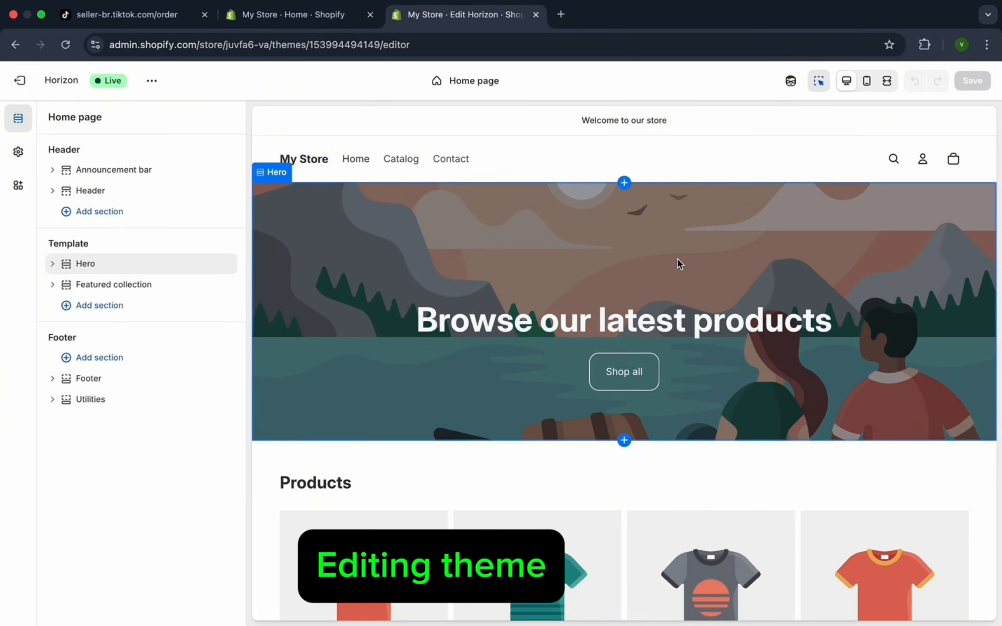
- Examine the Horizon home page in the mobile preview from the header down to the footer
click(474, 81)
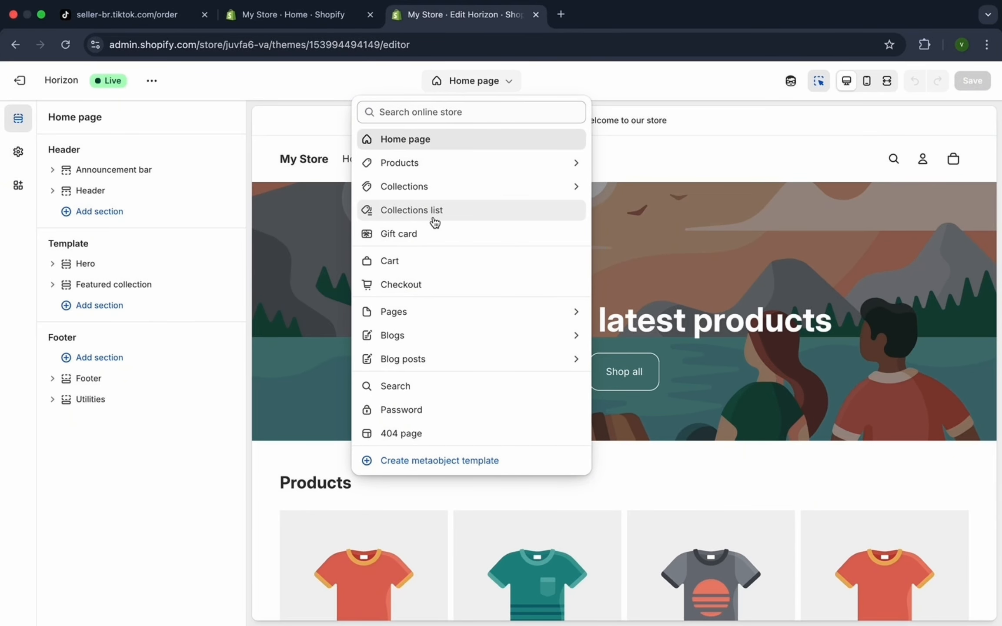
click(867, 81)
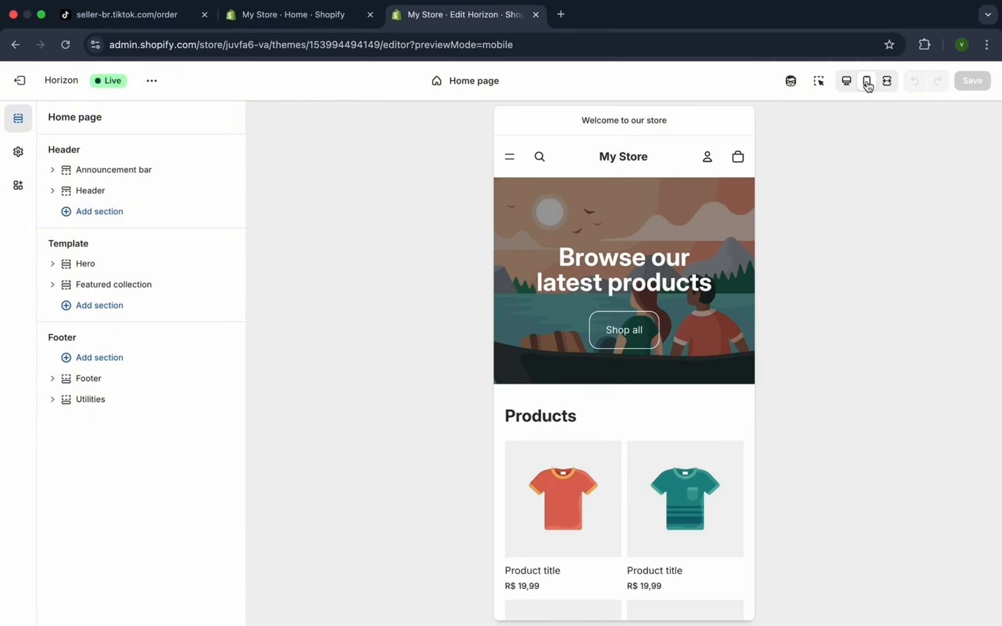
scroll(651, 351, down, 8)
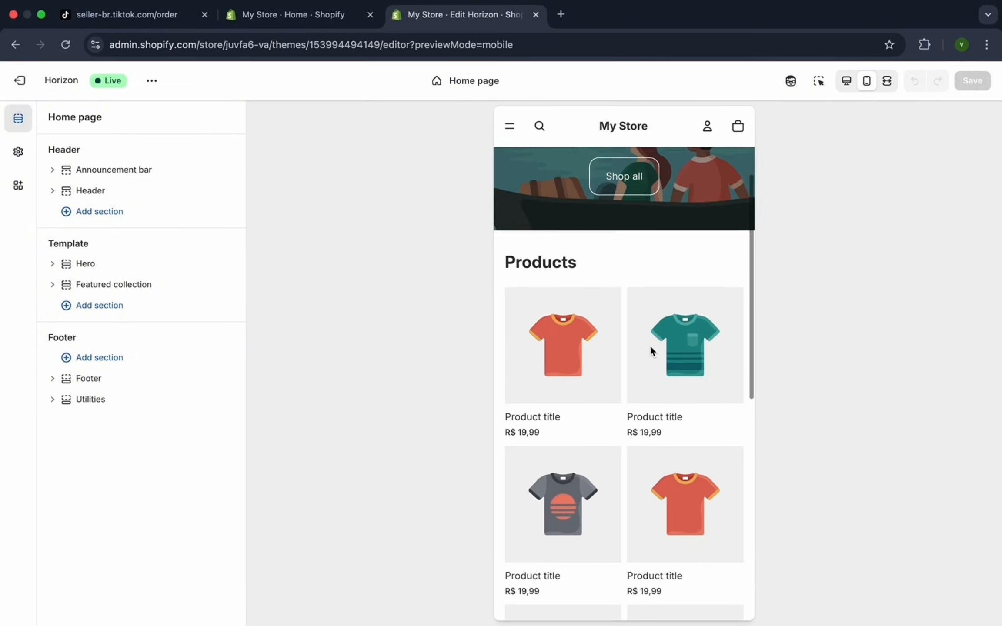
scroll(650, 345, down, 8)
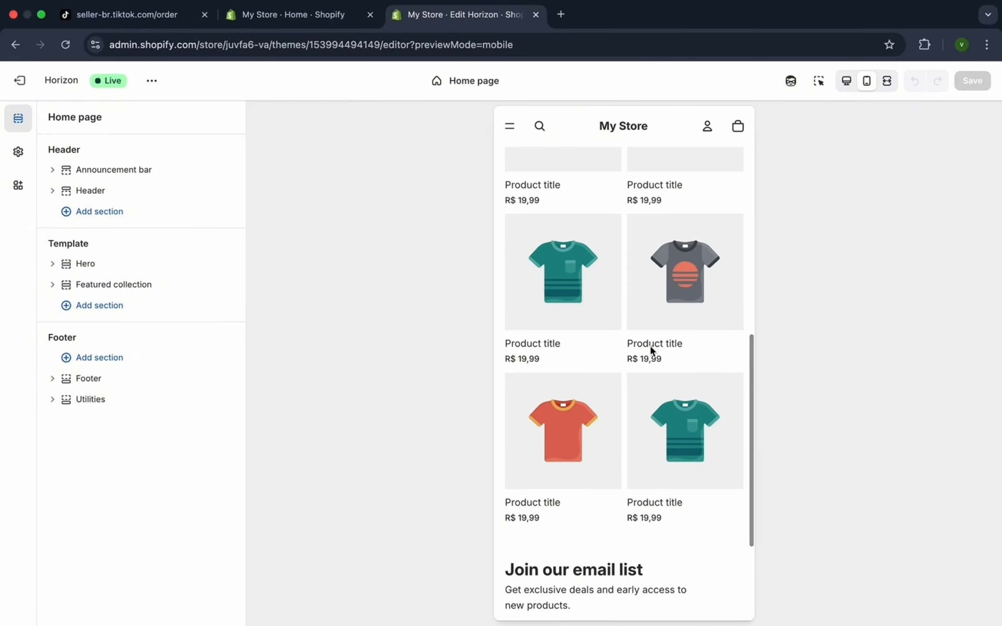
scroll(650, 345, down, 4)
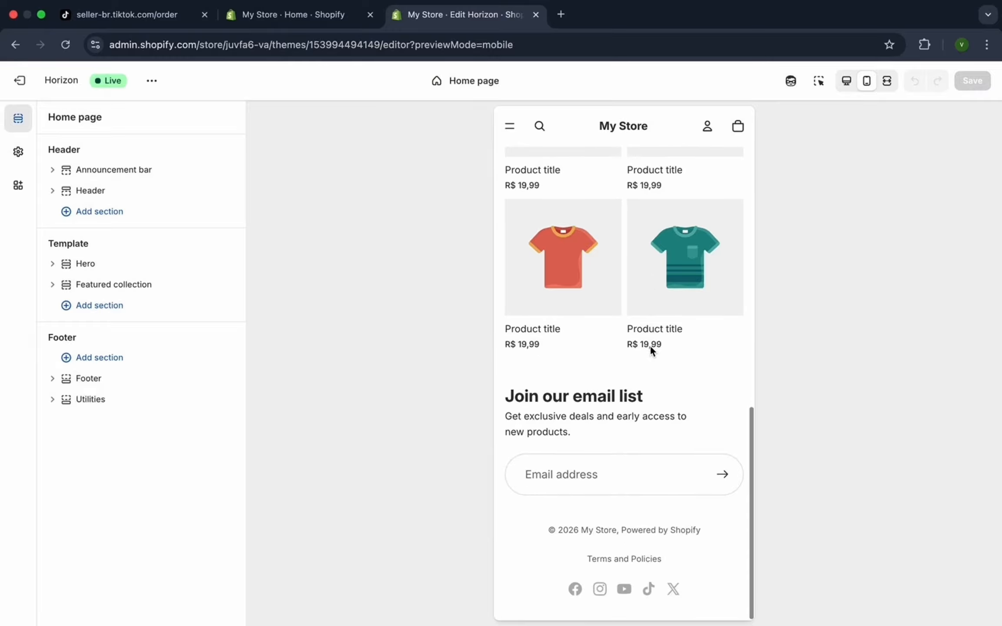
scroll(650, 345, up, 10)
scroll(650, 346, up, 8)
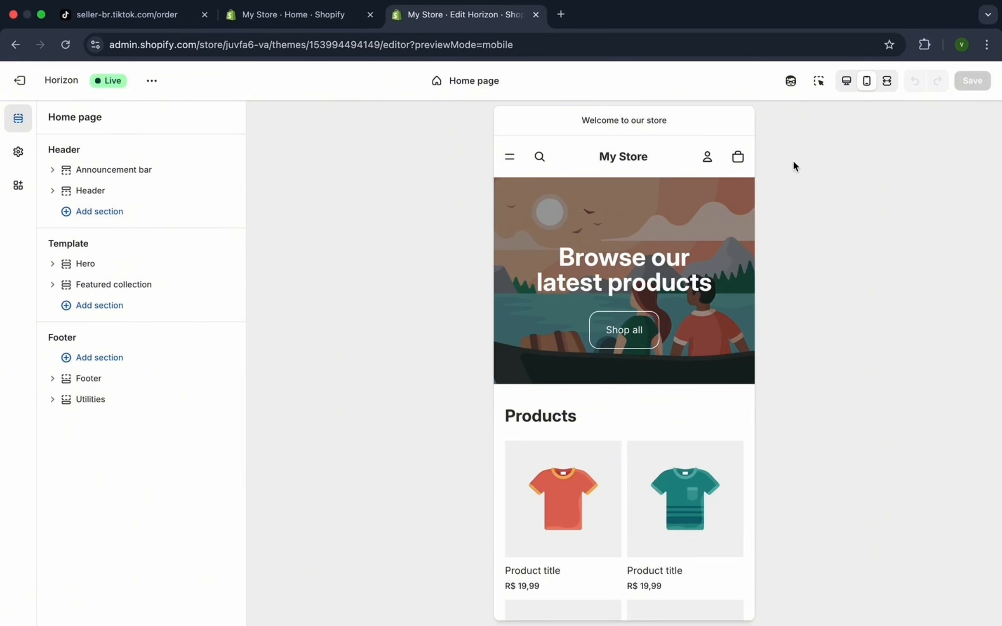
- Examine the home page in the desktop preview, comparing its header, template and footer sections with the page layout
click(847, 82)
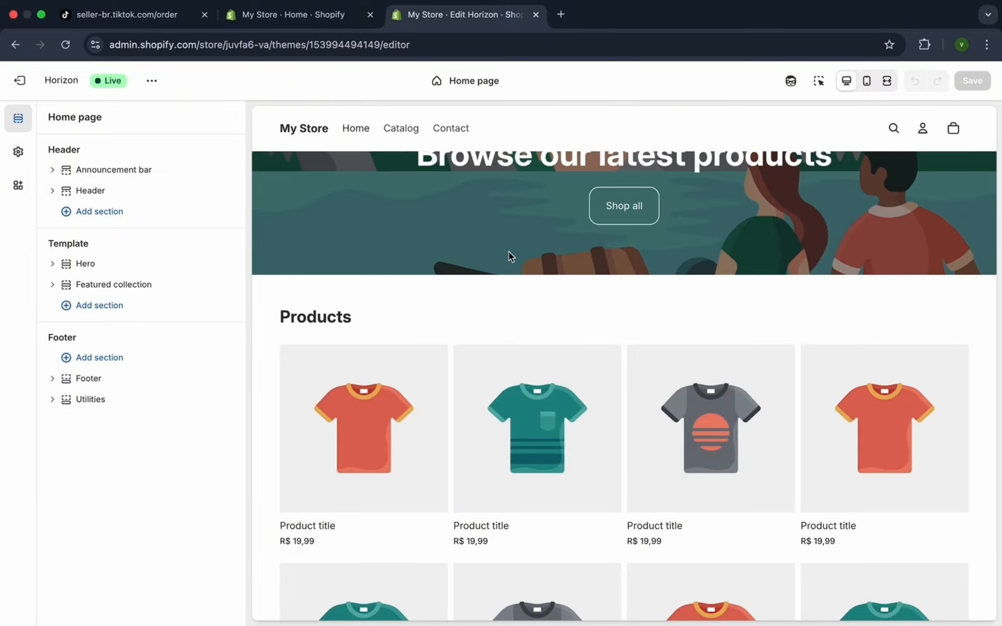
scroll(544, 334, up, 5)
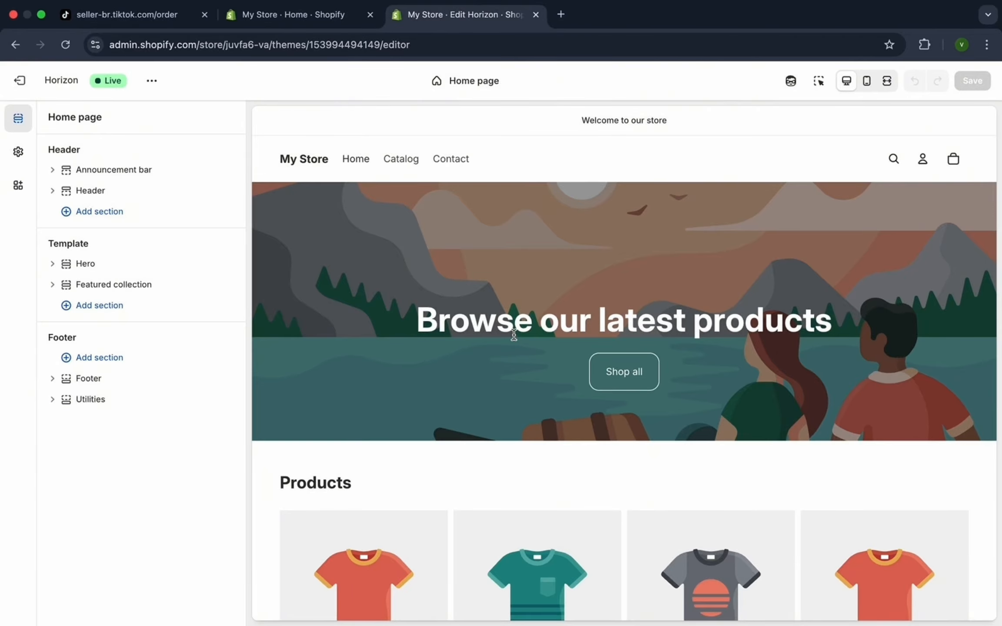
scroll(502, 455, down, 6)
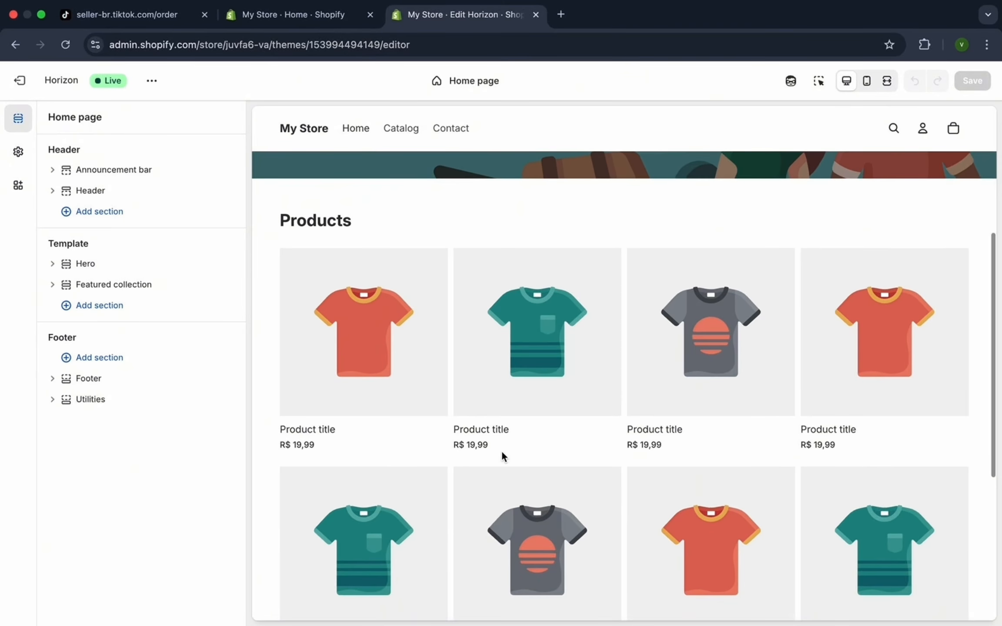
scroll(502, 454, down, 2)
scroll(502, 451, down, 2)
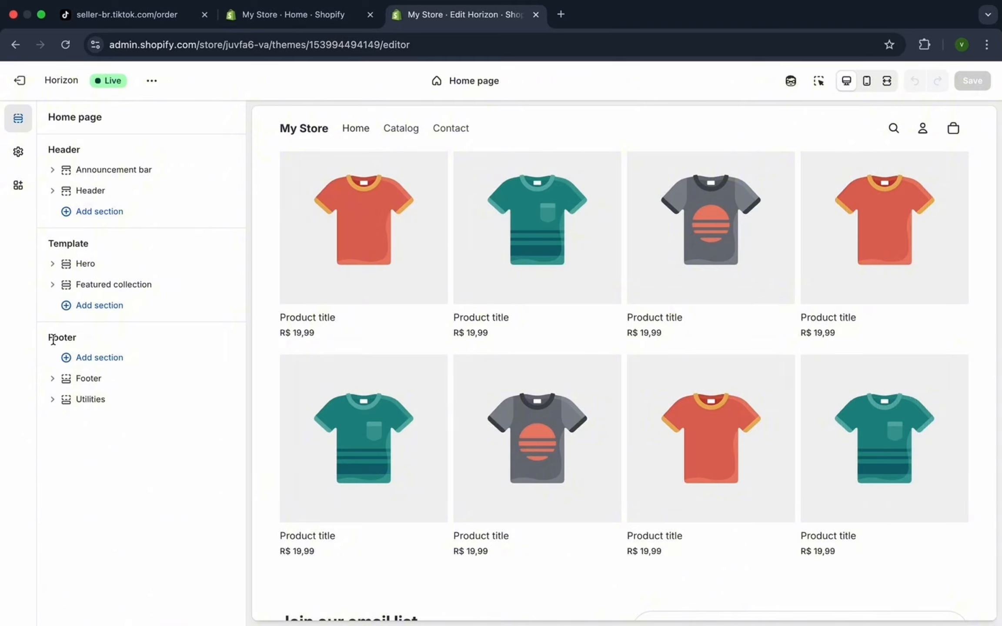
drag(47, 338, 80, 343)
click(90, 341)
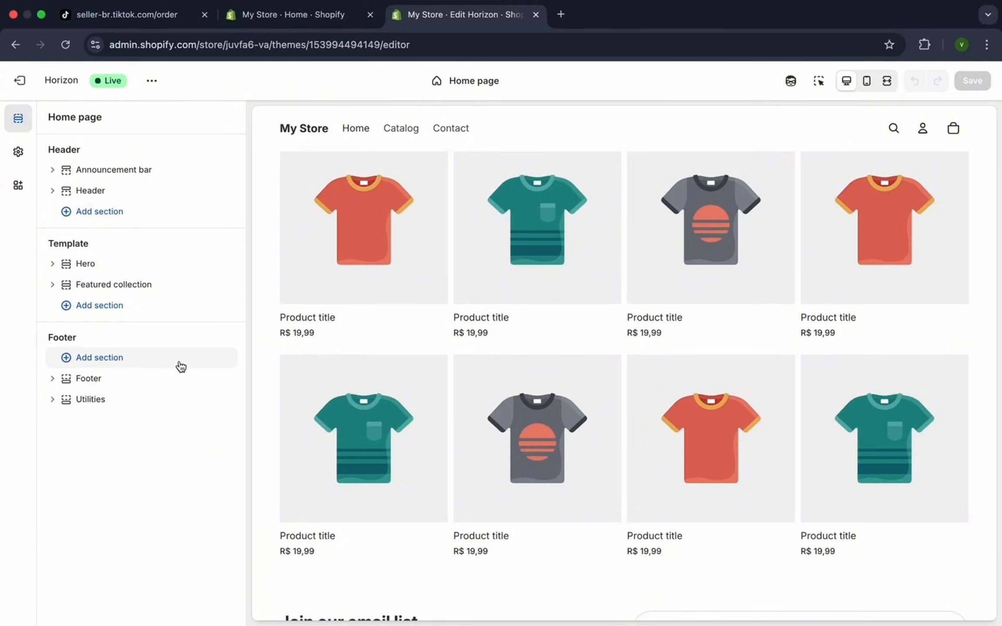
scroll(347, 588, down, 3)
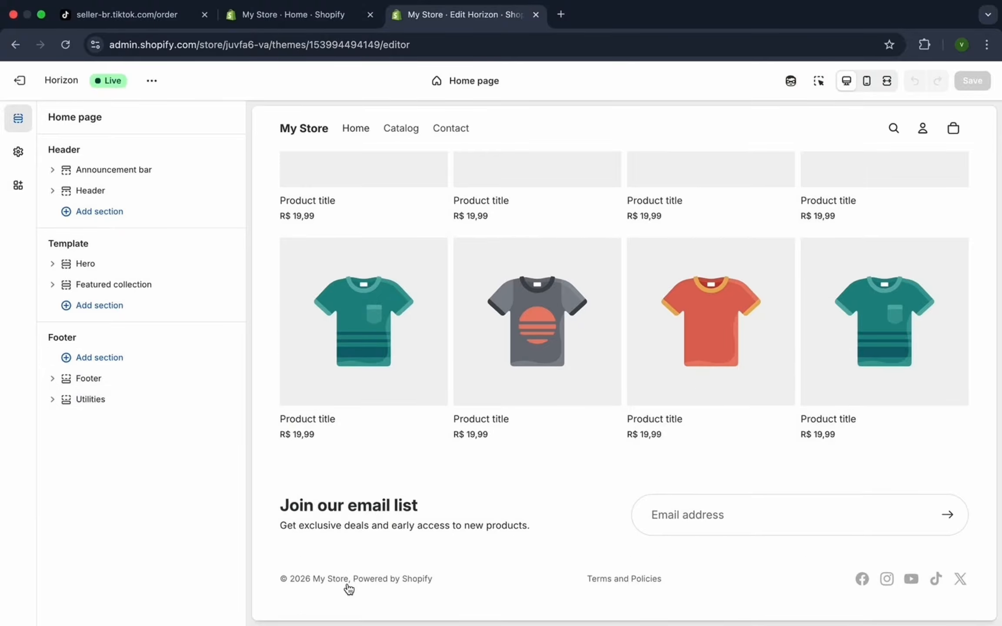
click(348, 587)
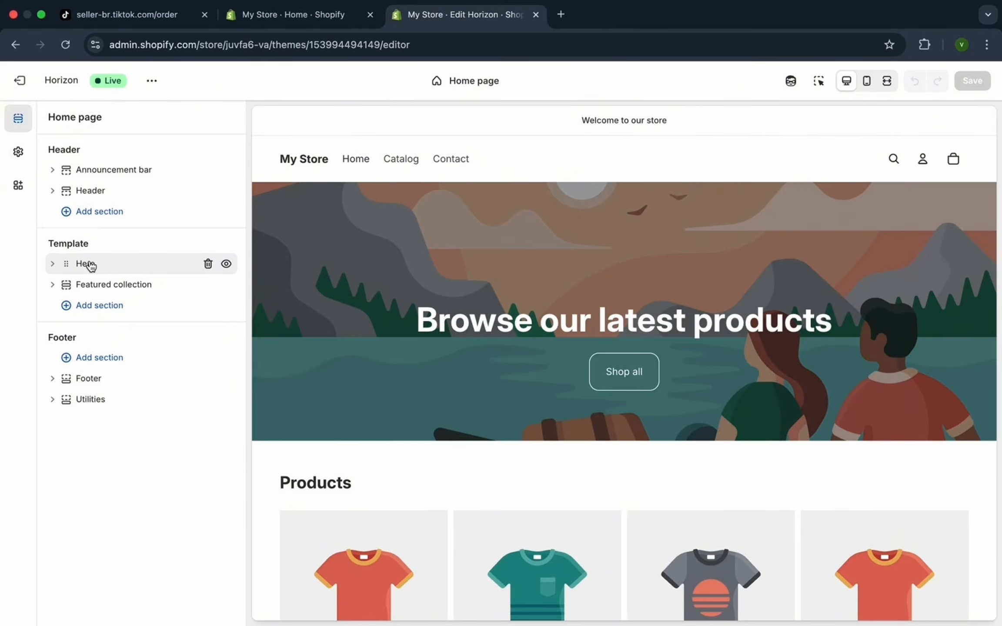
- Set the Hero section's Media 1 image to the men's fashion photo of a man in a denim shirt
click(86, 264)
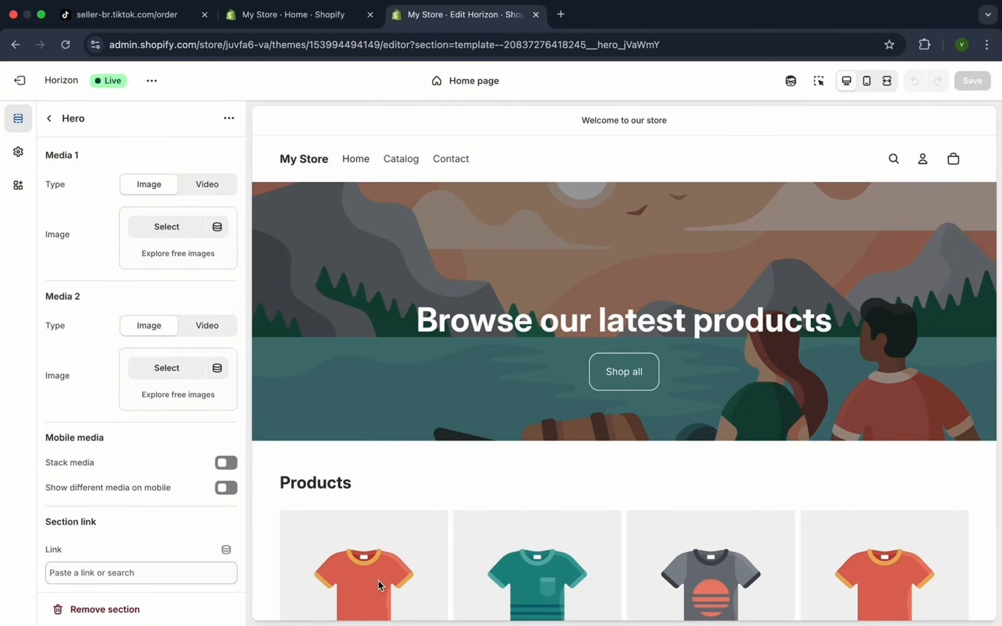
scroll(374, 592, down, 5)
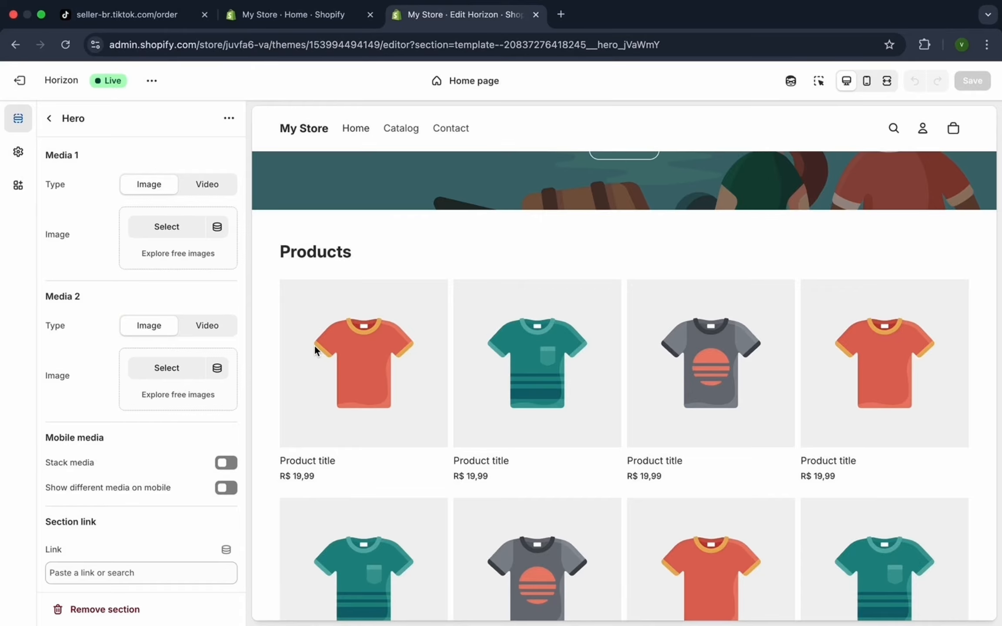
scroll(374, 335, up, 1)
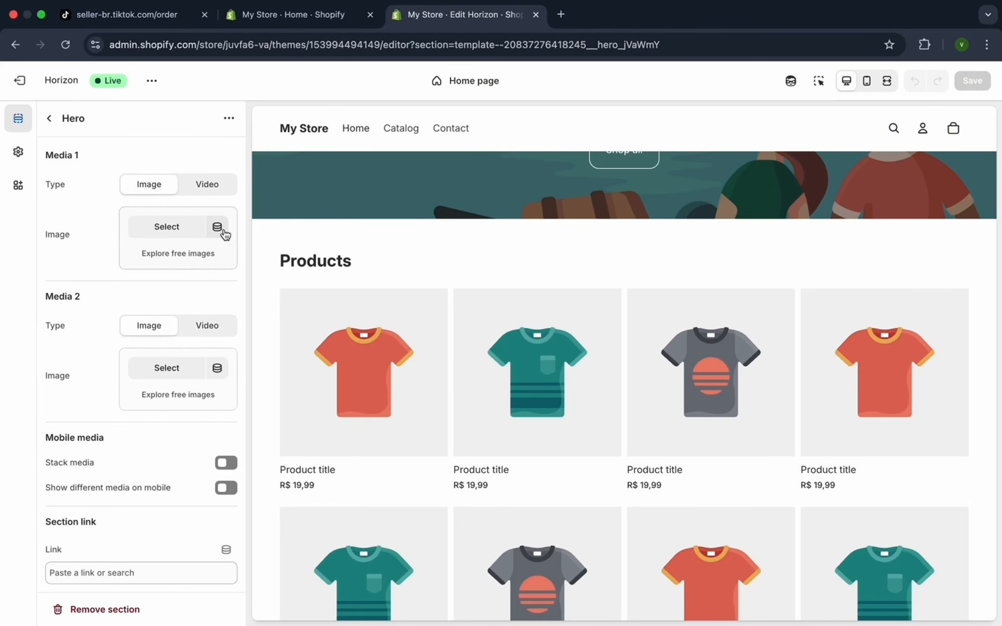
click(197, 231)
click(814, 557)
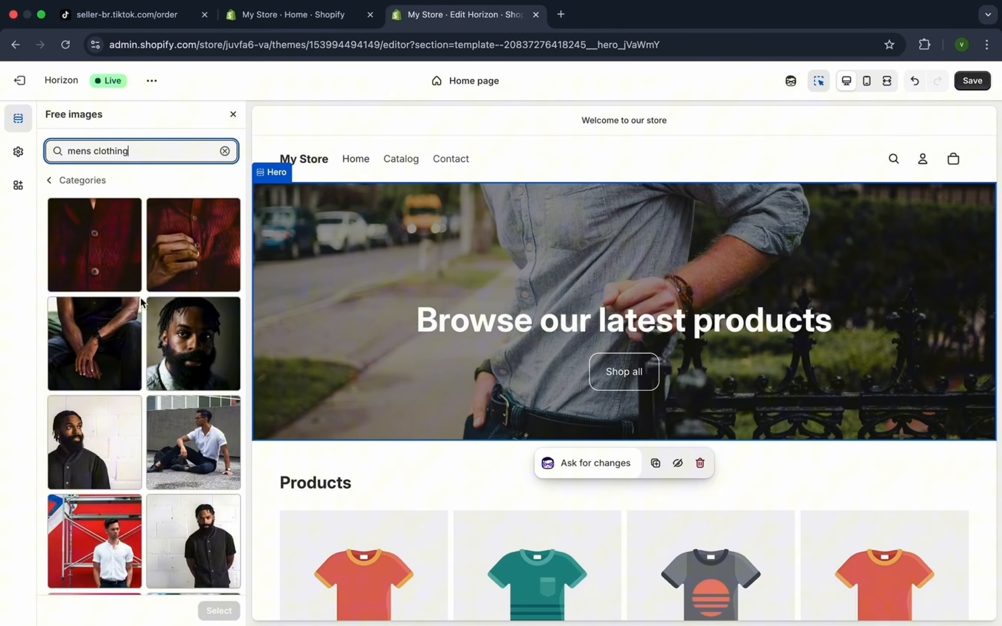
- Set the Hero section's Media 2 to the free "mens clothing" image of beige and orange clothes on a rack
scroll(150, 309, down, 15)
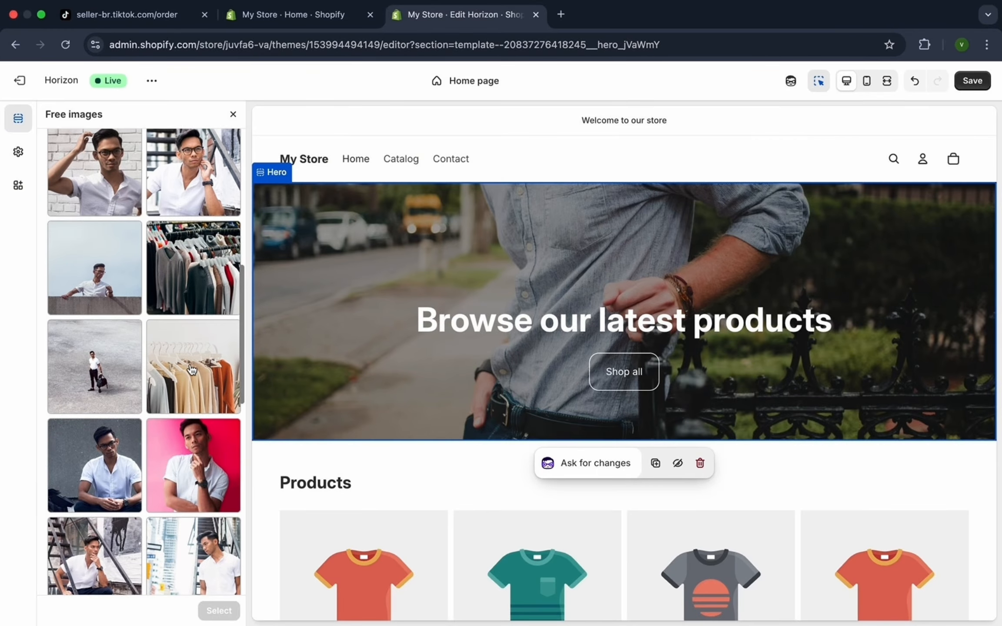
click(190, 369)
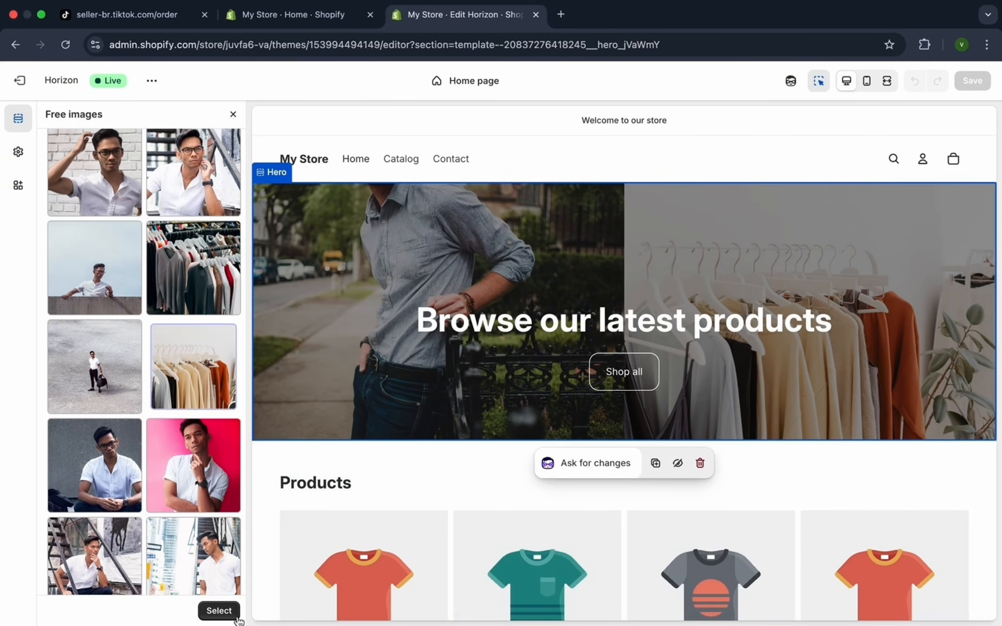
click(219, 611)
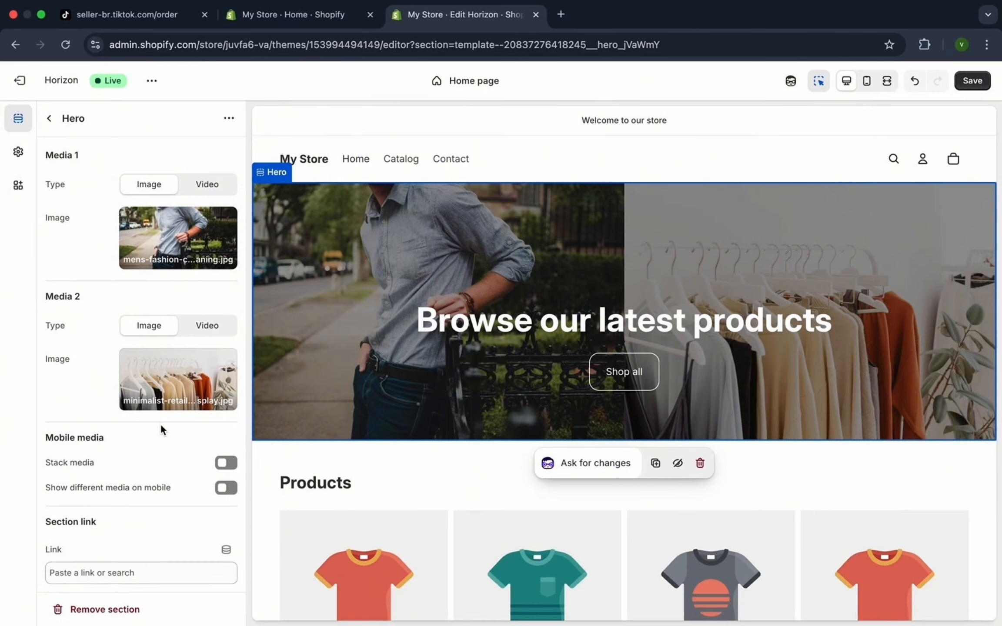
- Set the Hero section's height to Large and its content position to Center
scroll(134, 295, down, 5)
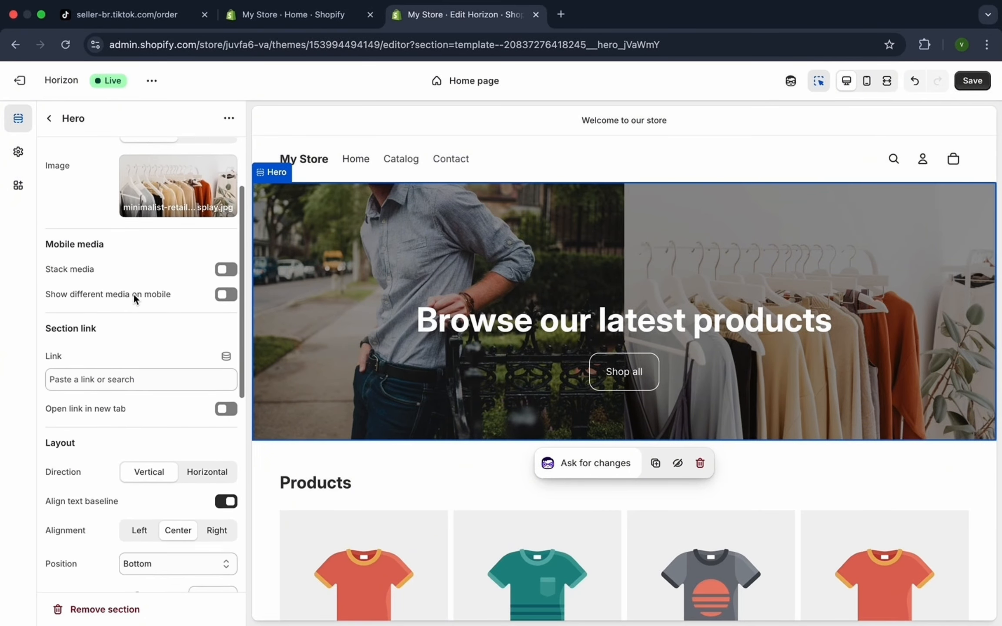
scroll(134, 295, down, 1)
scroll(134, 295, down, 2)
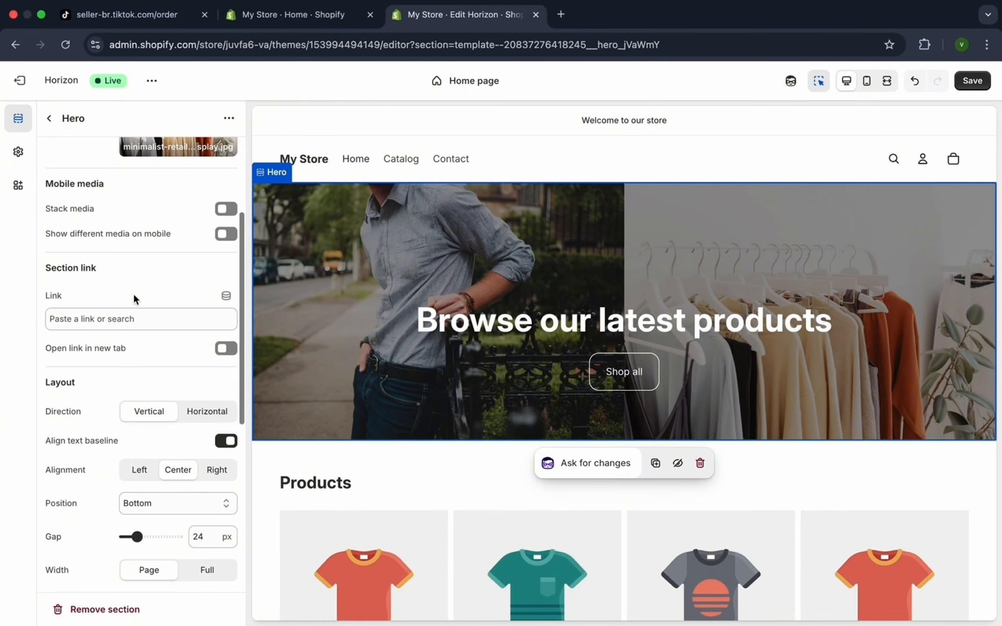
scroll(134, 296, down, 5)
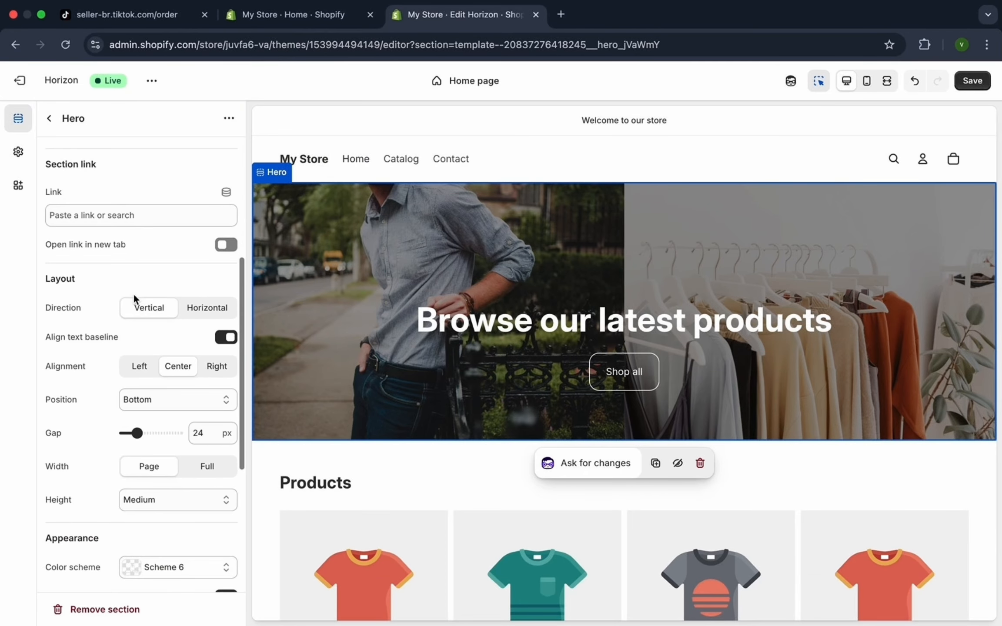
scroll(133, 293, down, 3)
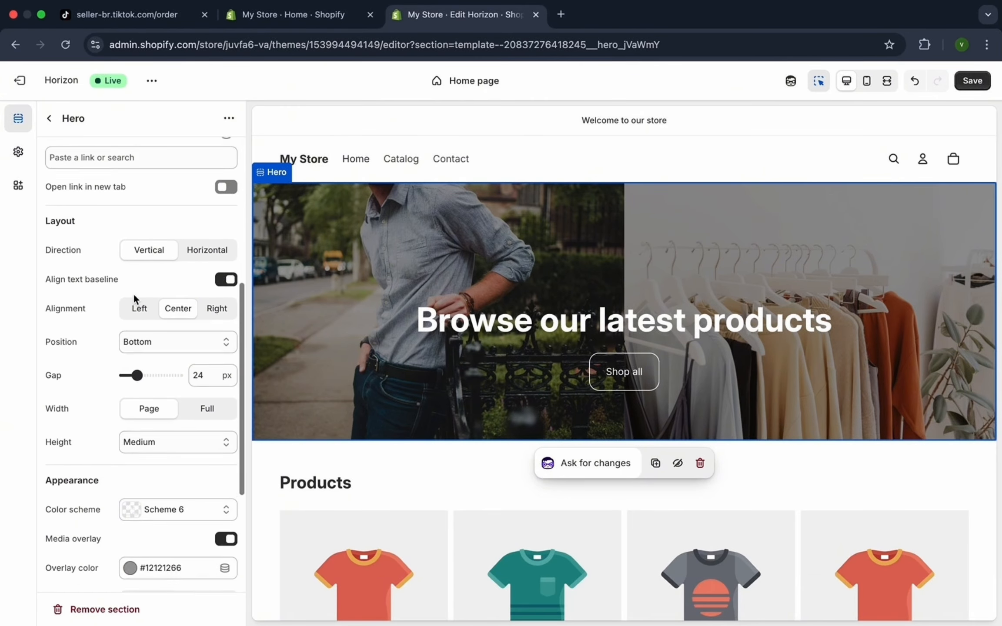
scroll(133, 293, down, 1)
scroll(133, 293, down, 2)
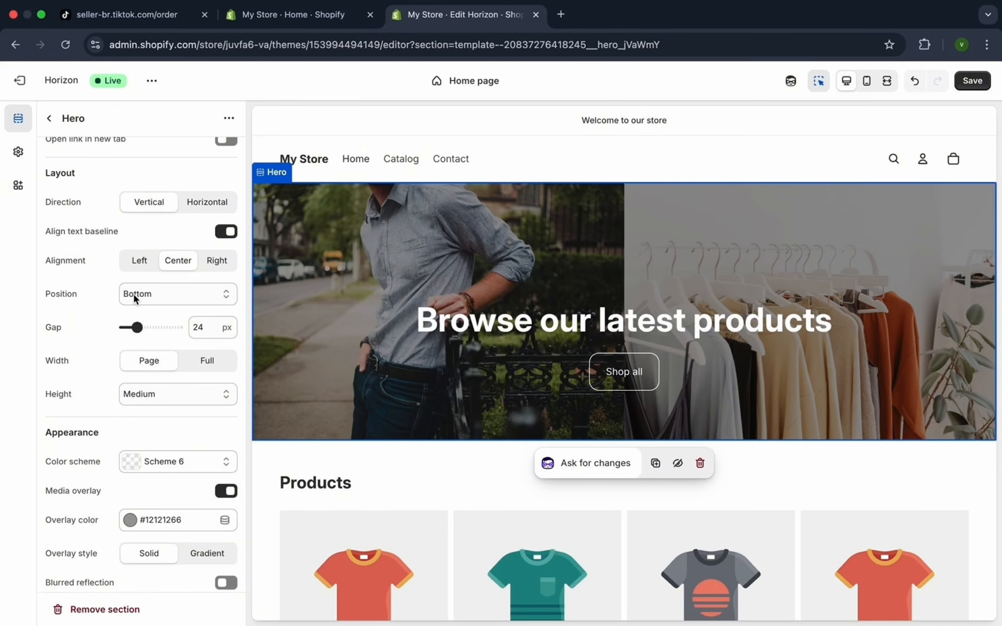
click(169, 395)
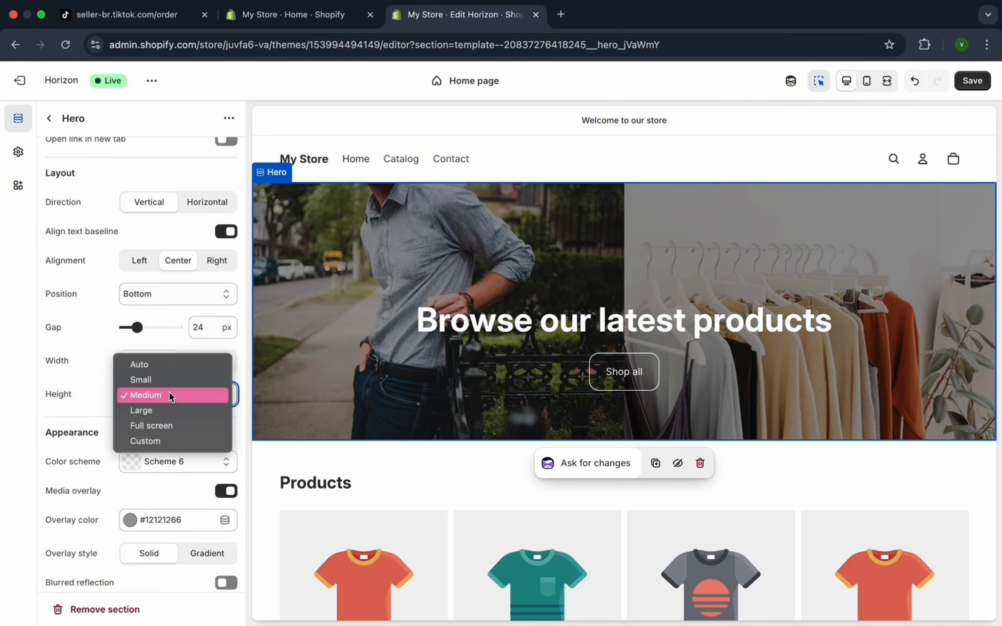
click(166, 409)
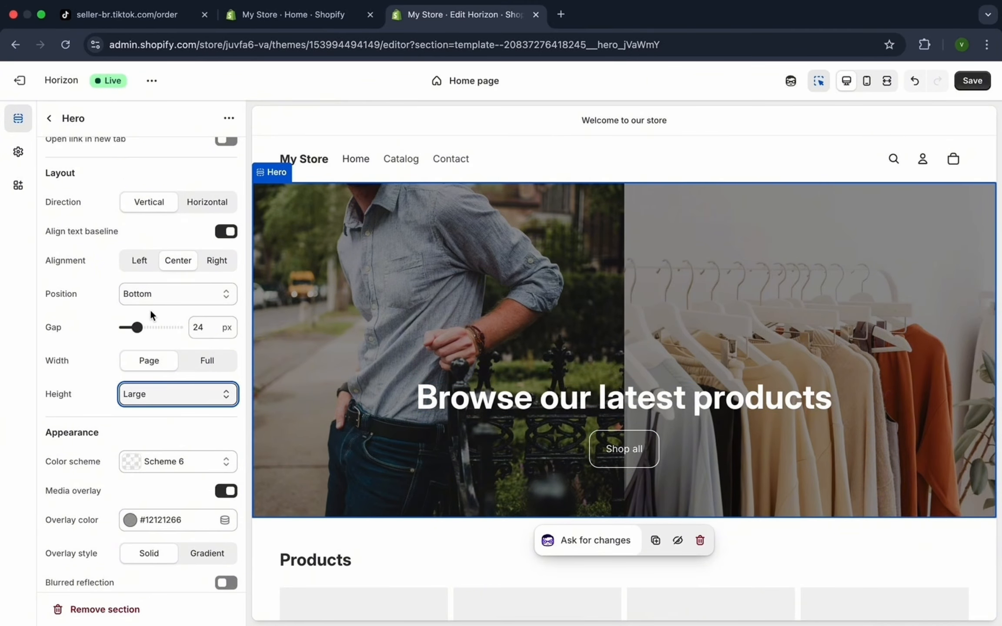
click(166, 294)
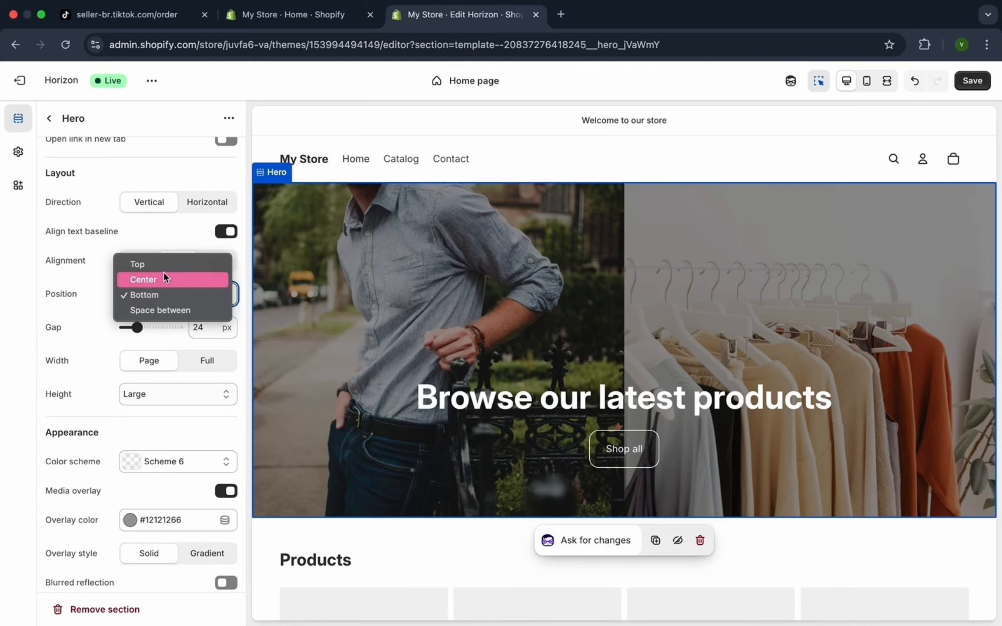
click(165, 281)
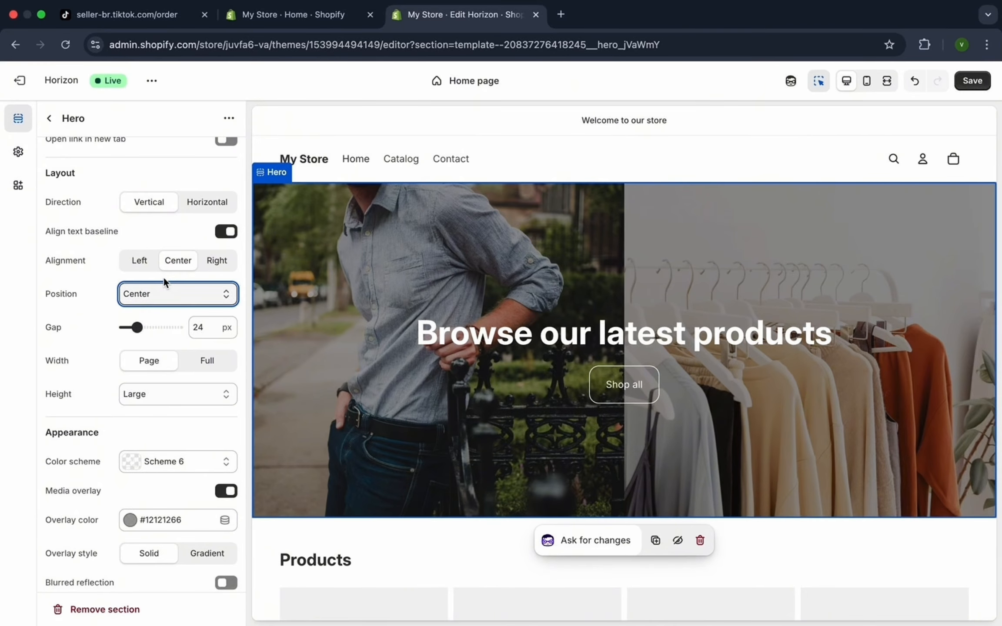
- Replace the Hero heading text with "Elevate Your Style with Premium Men's Apparel."
click(451, 335)
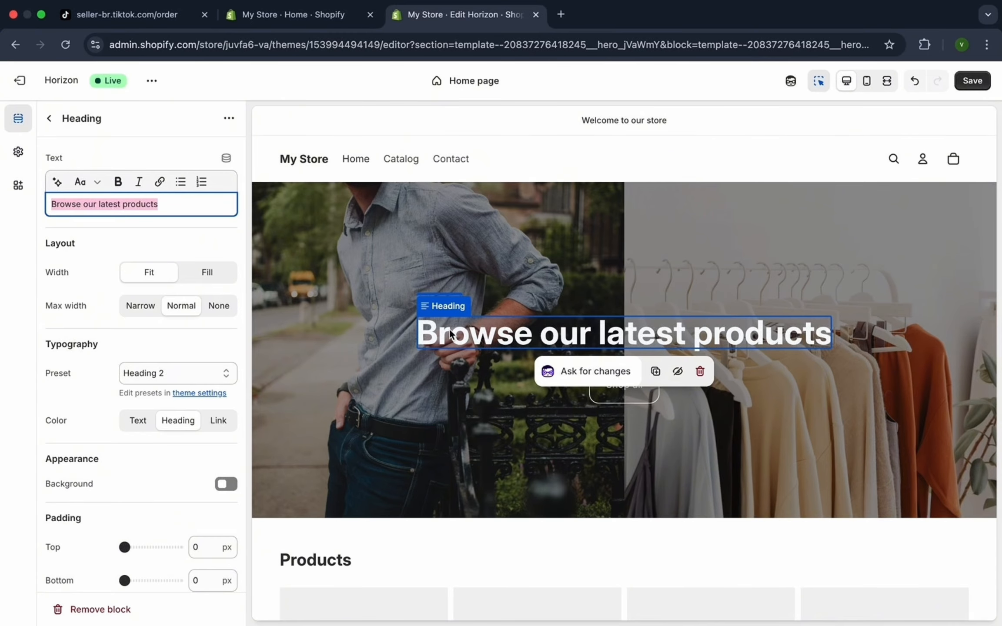
click(166, 210)
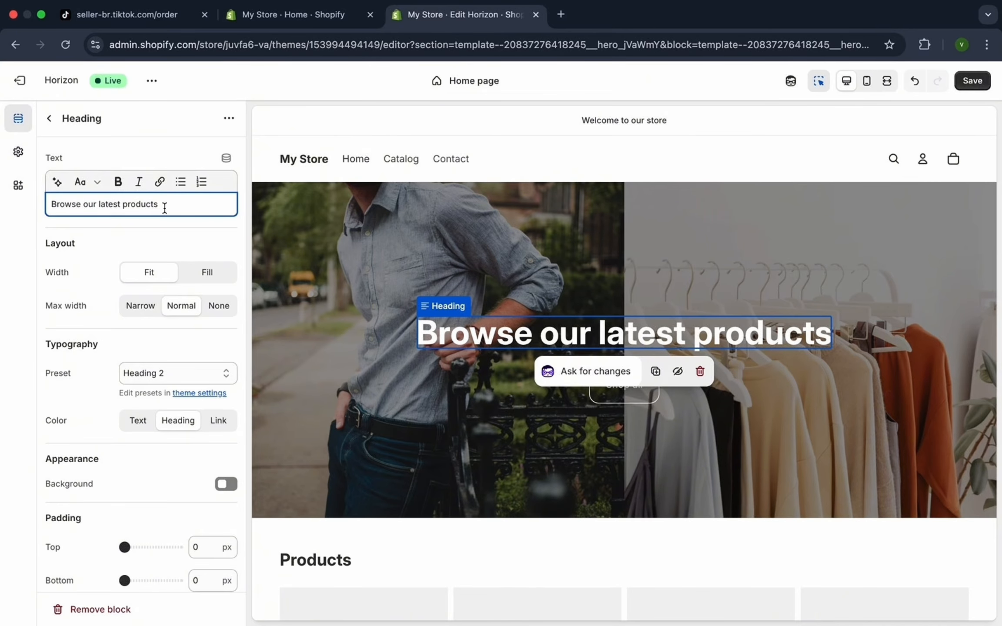
drag(163, 208, 51, 205)
text(Elevate Your Style with Premium Men's Apparel.)
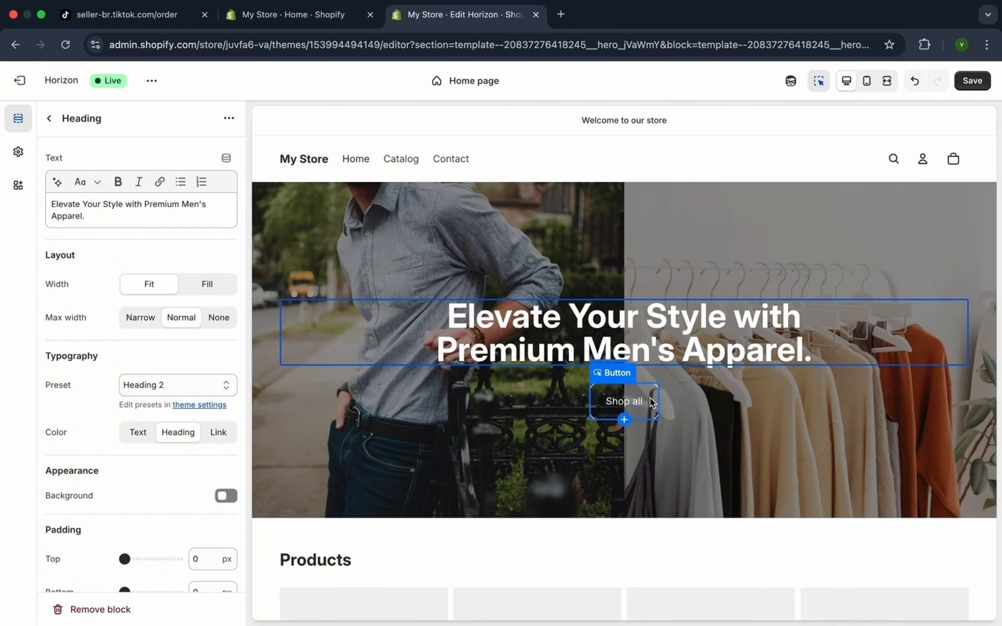
- Change the label of the Hero section's button to "Shop now"
click(651, 403)
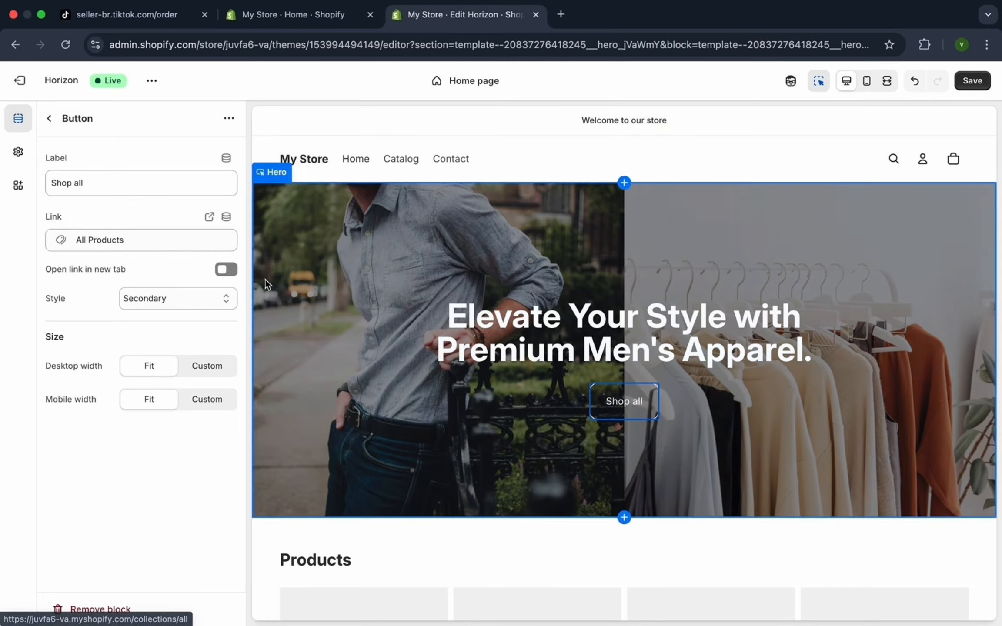
click(140, 183)
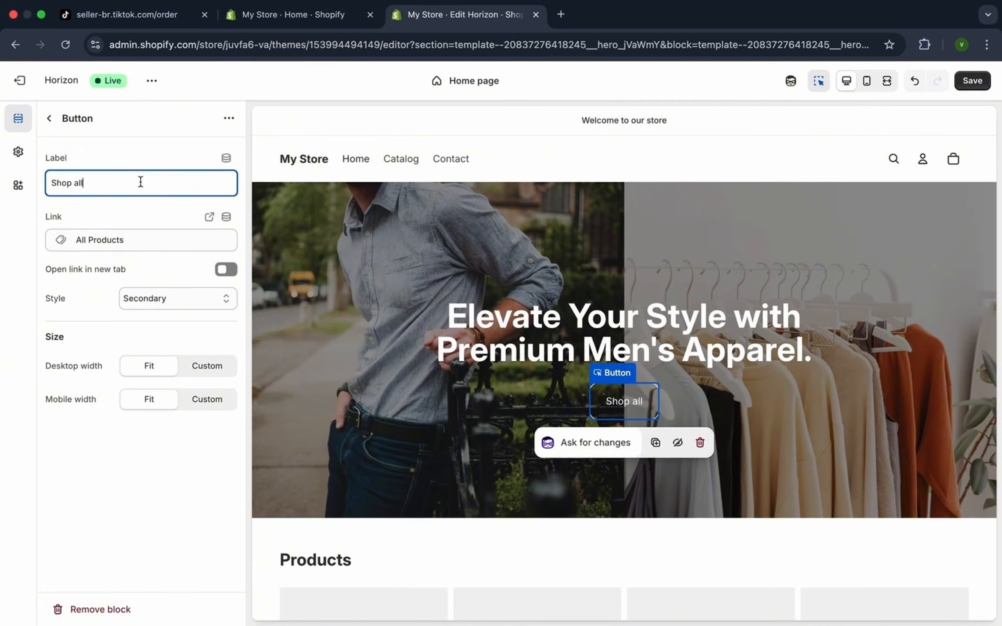
- Set the theme's default logo to the Metallic heritage logo PNG from the store's files
click(18, 152)
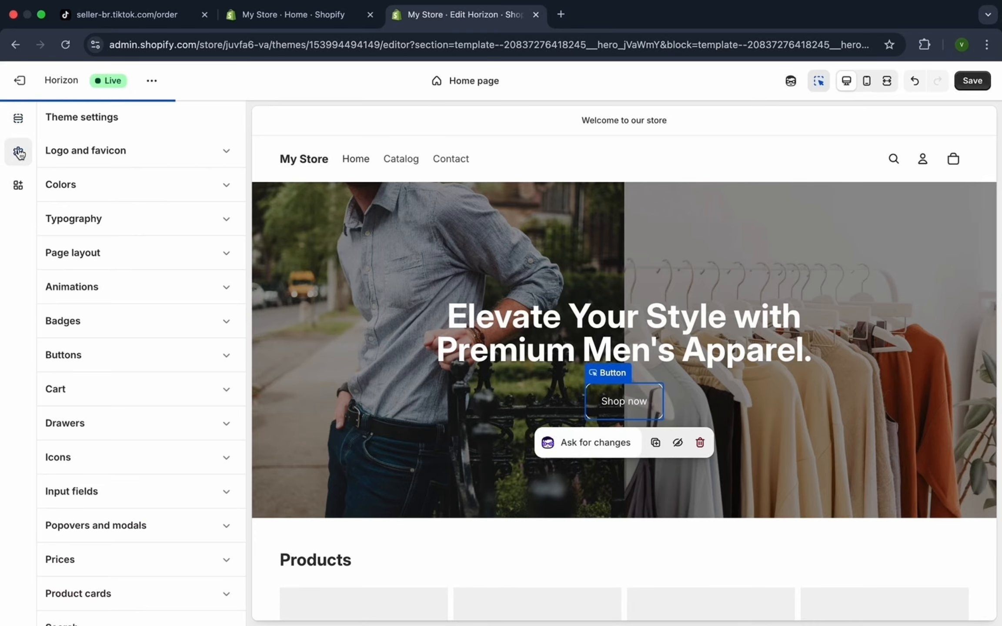
click(102, 153)
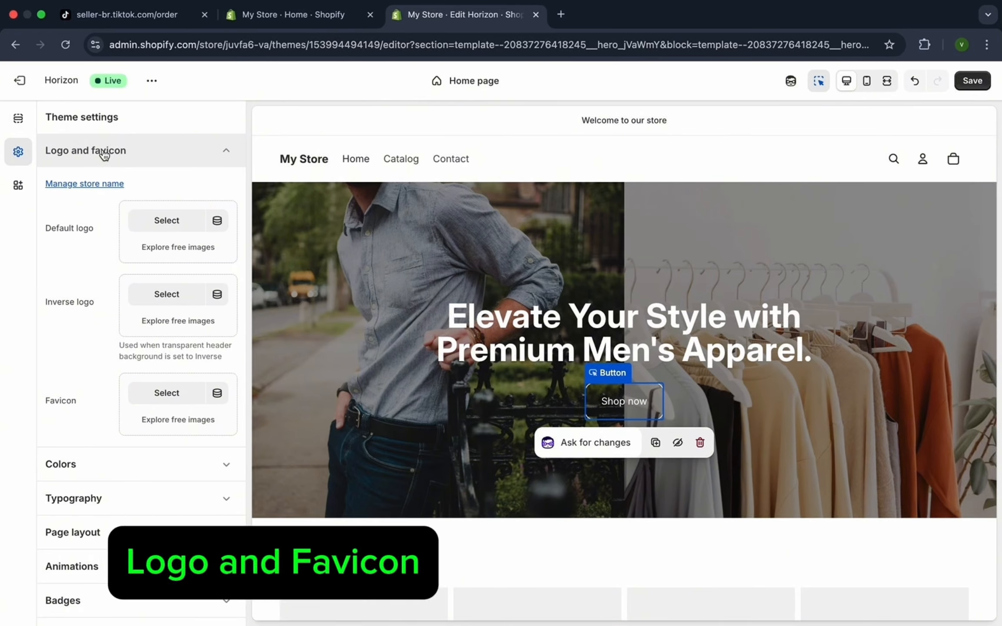
click(166, 220)
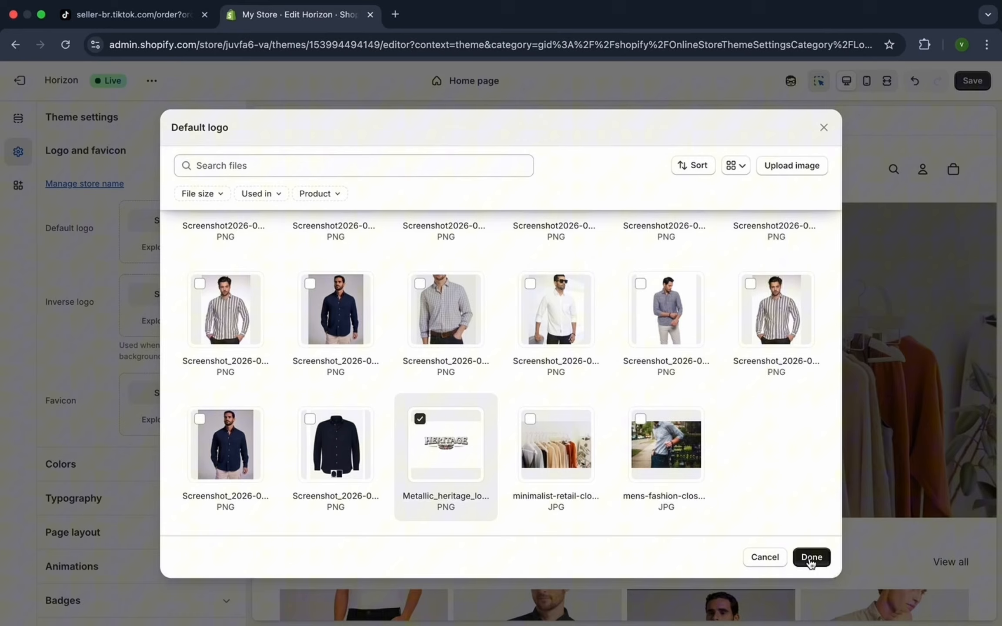
click(811, 557)
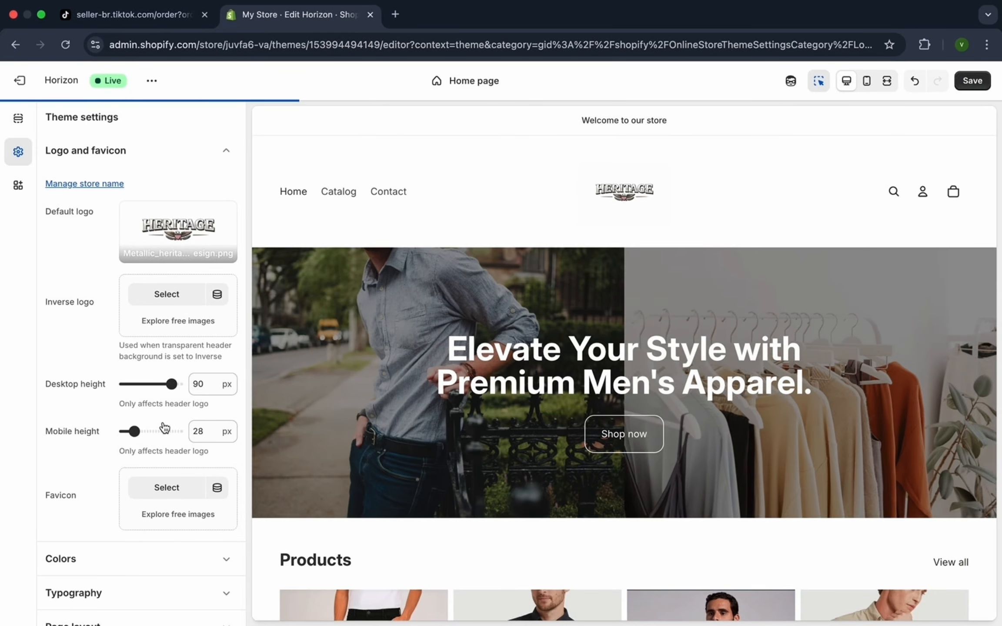
- Use the Heritage logo as favicon and set the header logo height to 100 px on desktop and 57 px on mobile
click(172, 384)
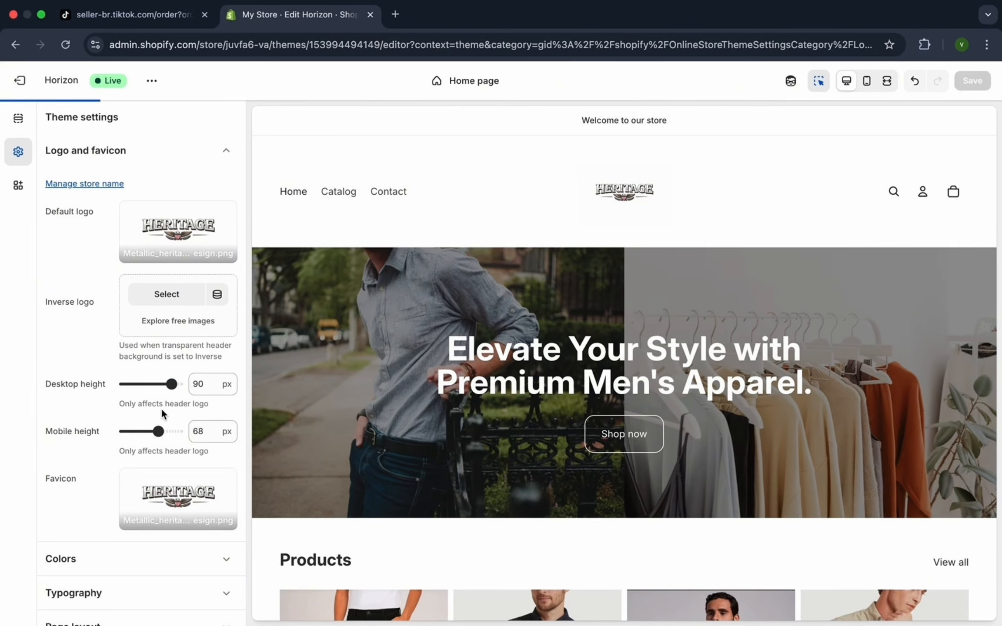
drag(158, 432, 178, 431)
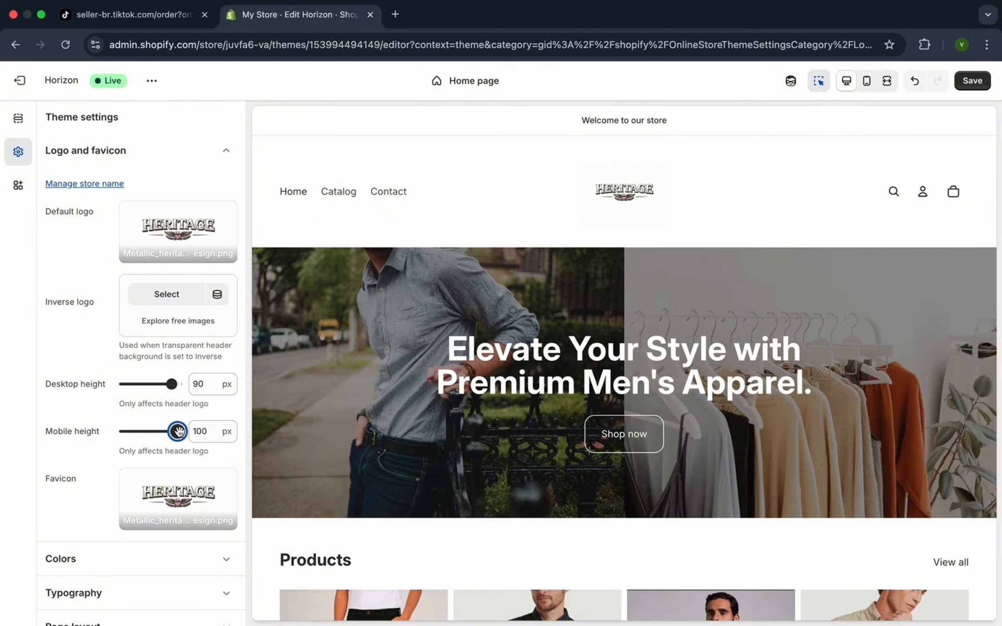
drag(177, 431, 151, 432)
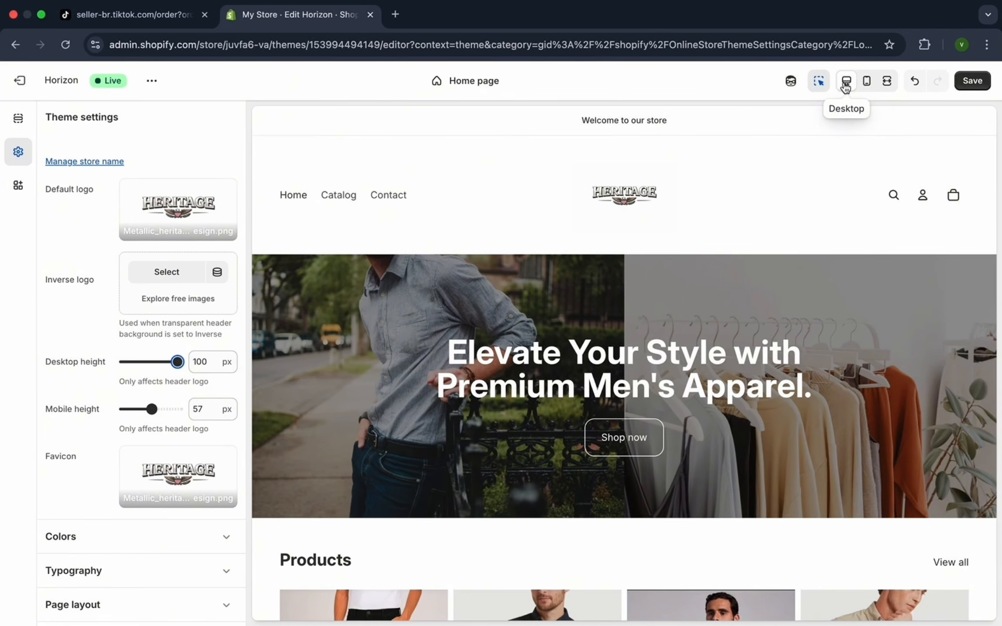
- Preview the home page in mobile view, toggle the preview inspector, and return to desktop view
click(868, 83)
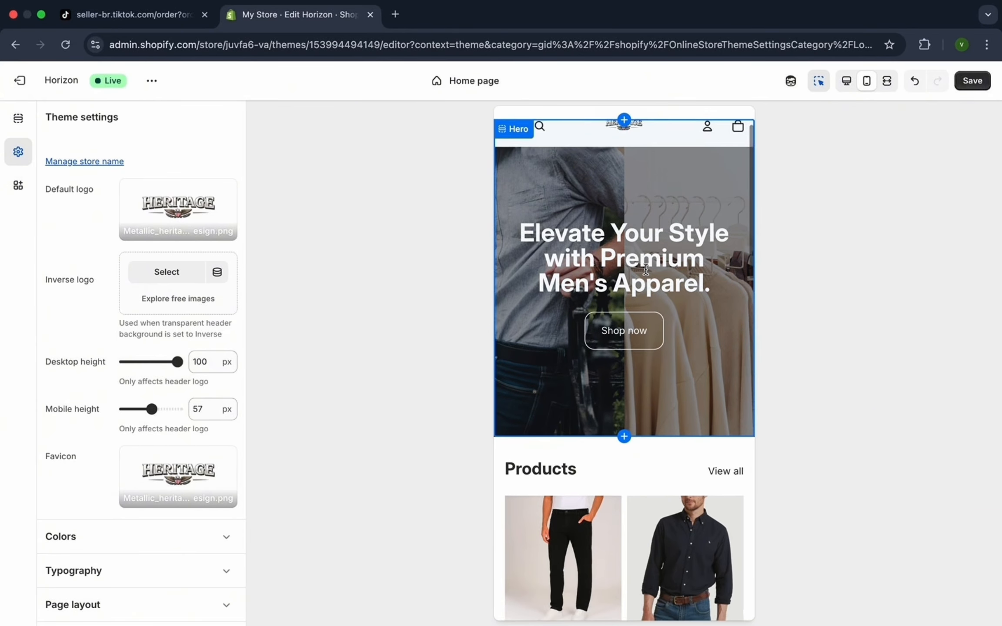
scroll(645, 268, down, 5)
scroll(645, 268, up, 5)
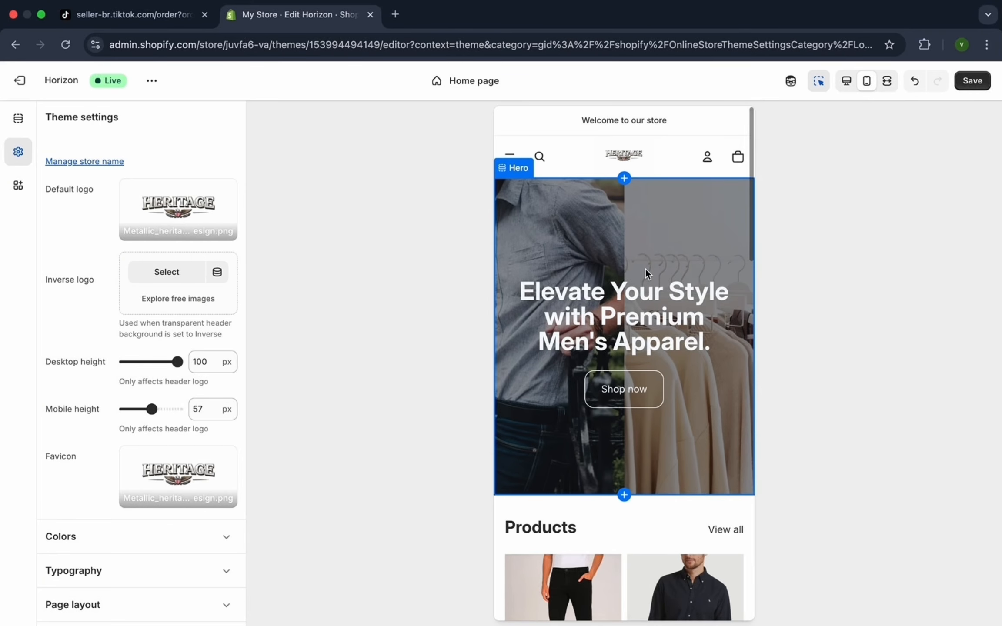
click(820, 88)
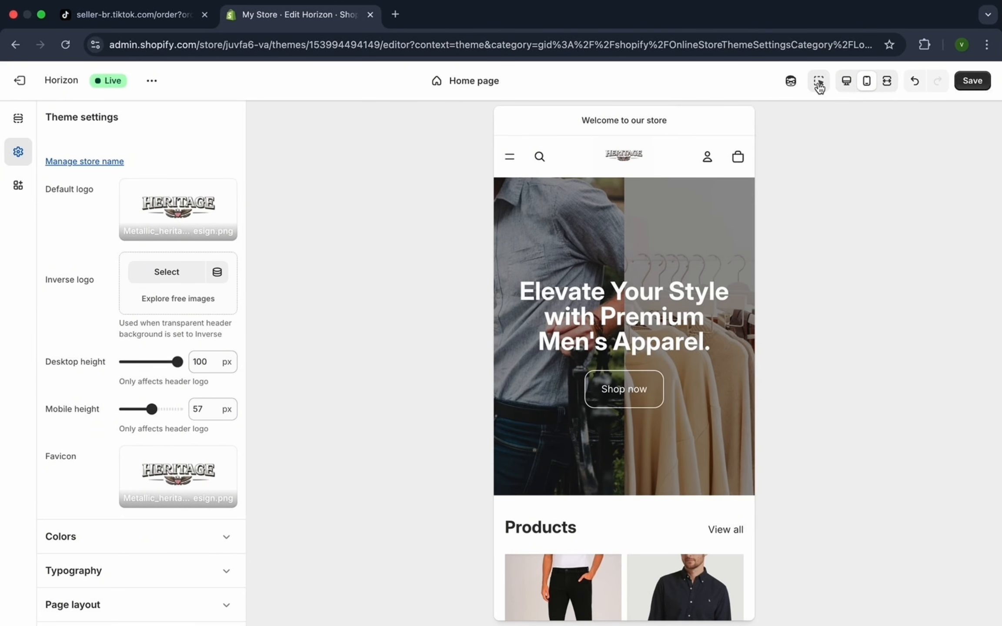
click(819, 87)
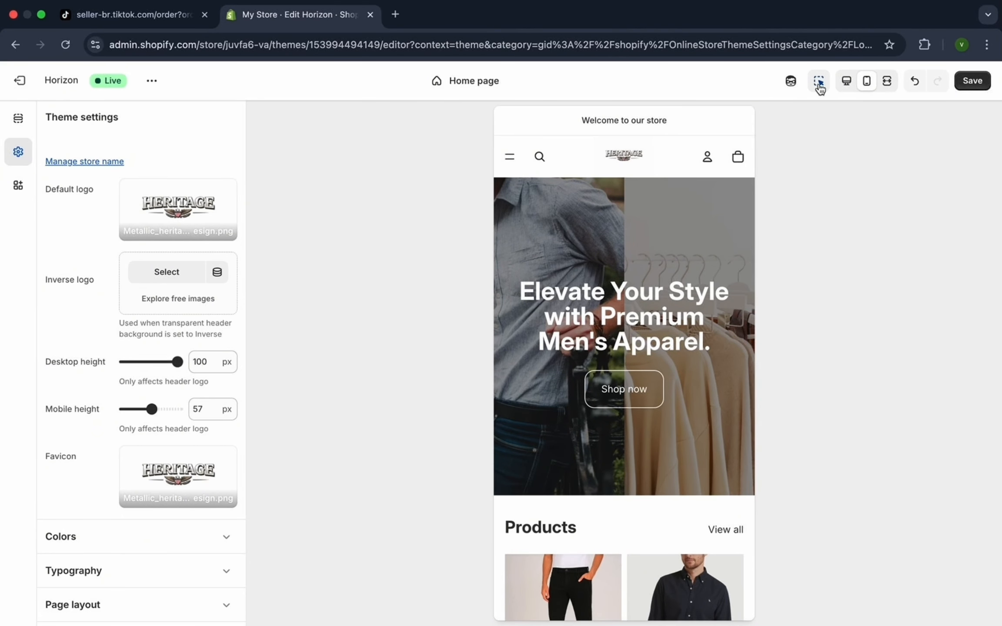
click(844, 85)
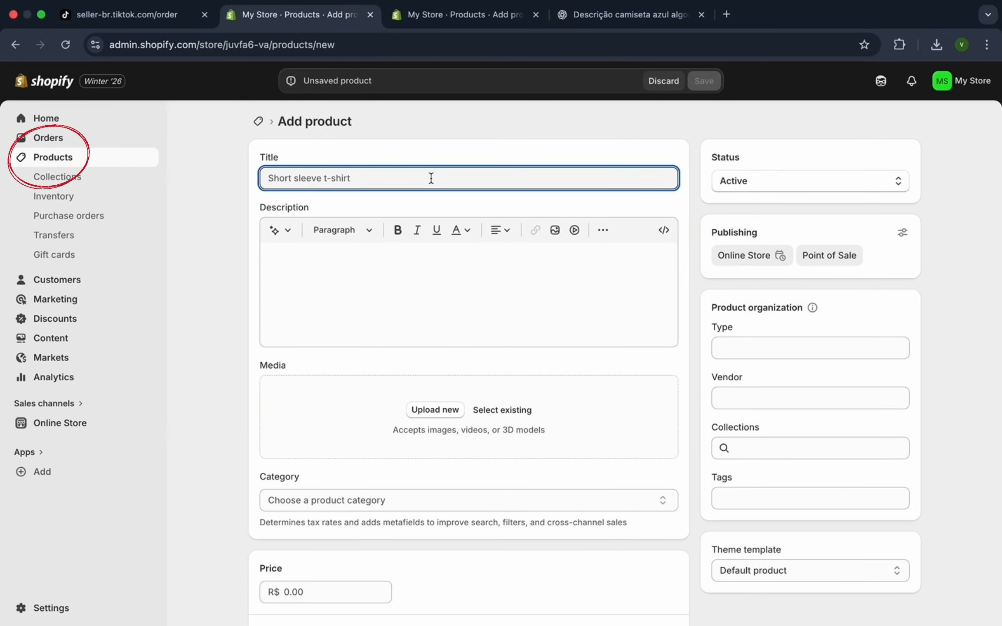
- Title the new product "Blue Long Sleeve Cotton T-Shirt" and generate and keep a description using the same text as keywords
text(Blue Long Sleeve Cotton T-Shirt)
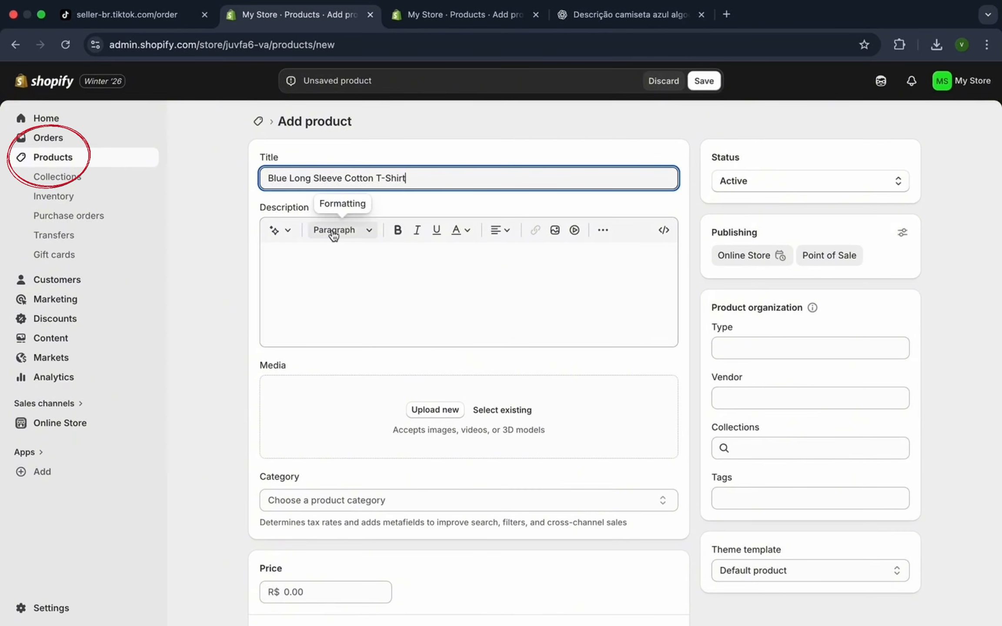
click(279, 232)
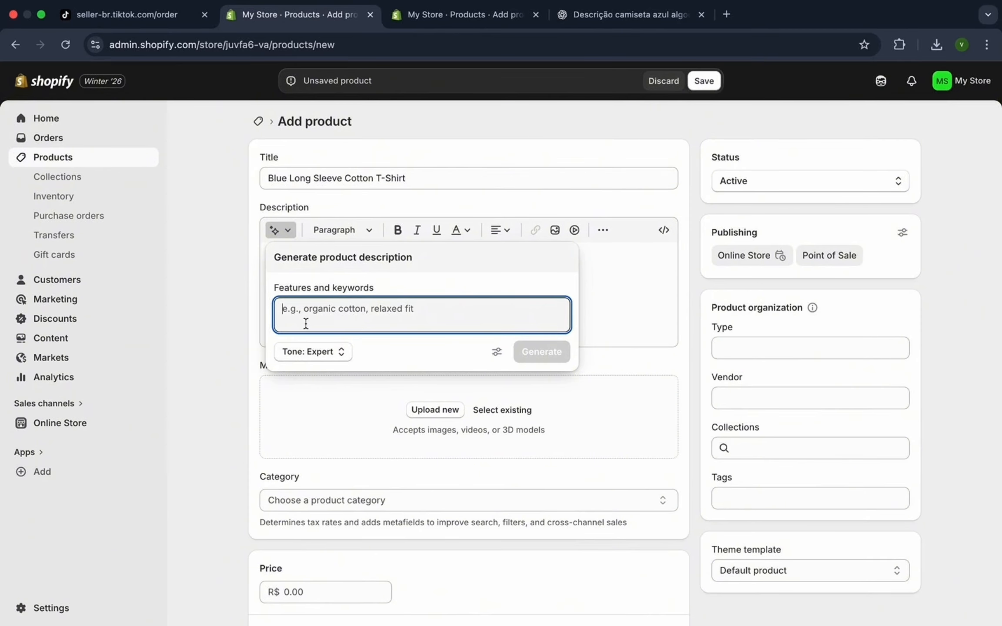
text(Blue Long Sleeve Cotton T-Shirt)
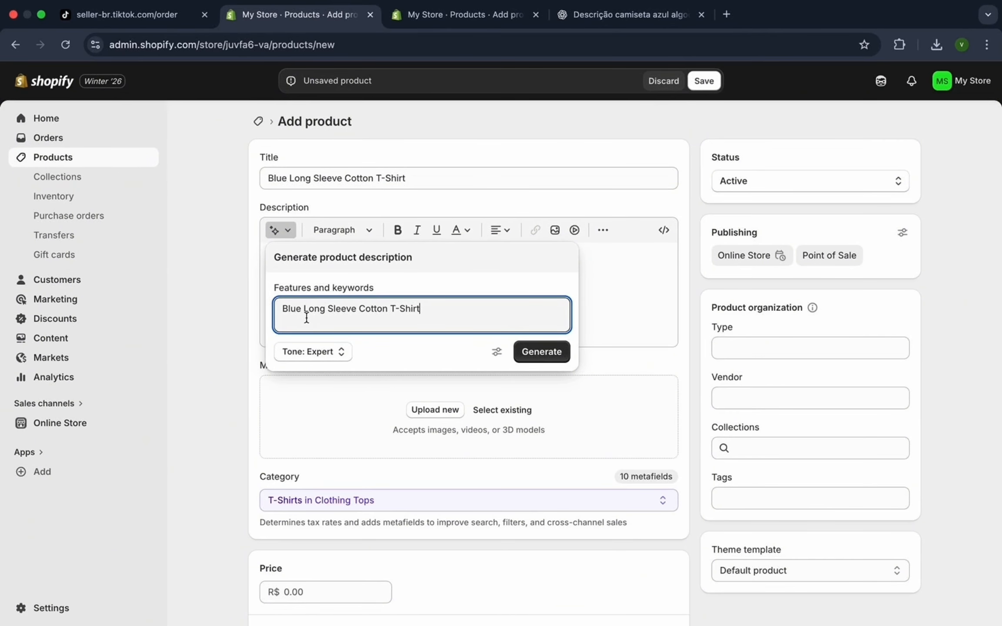
click(551, 359)
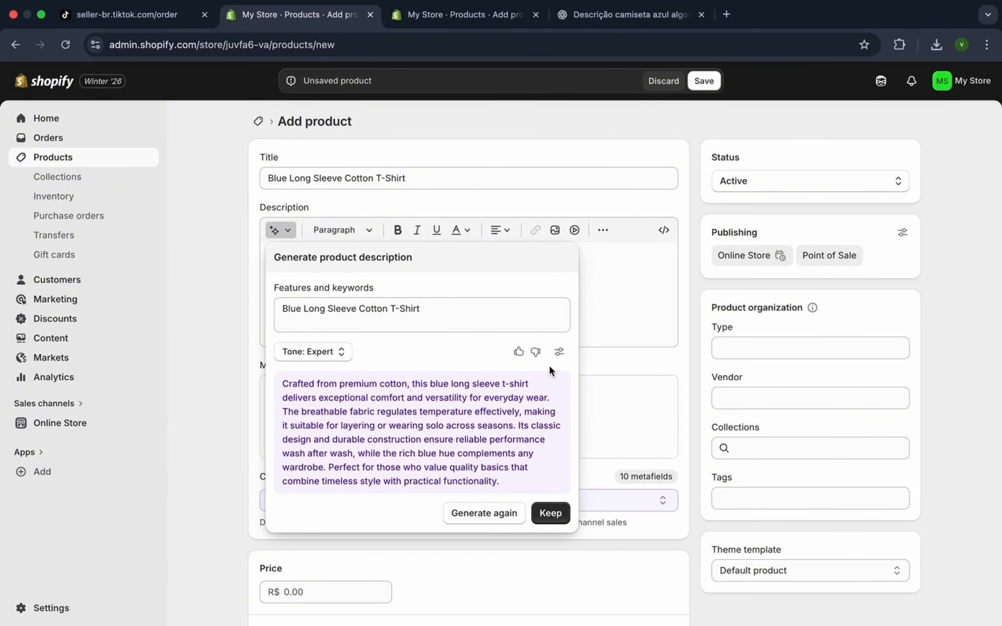
click(559, 514)
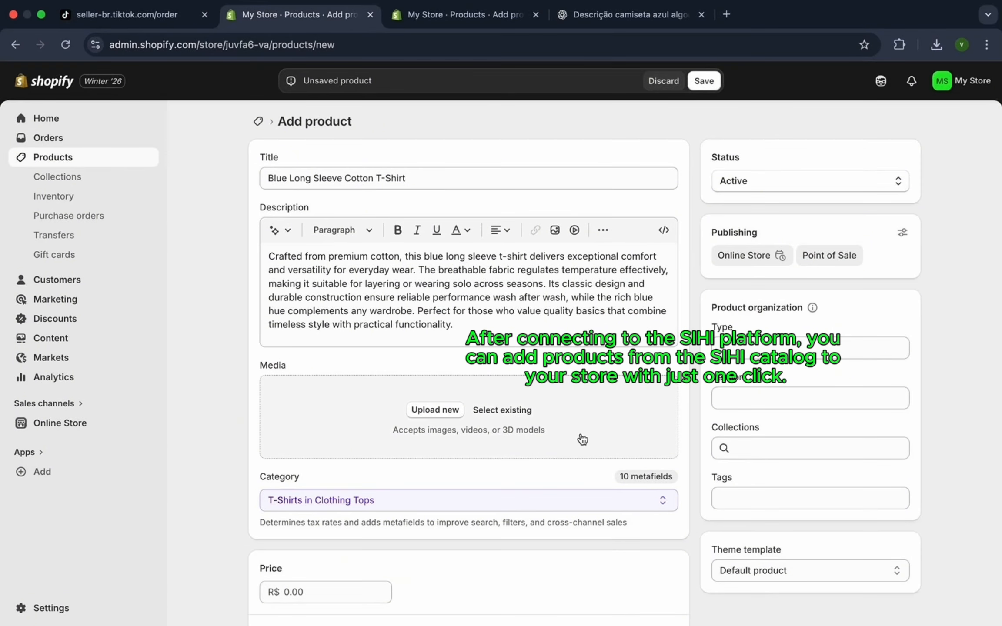
- Add the two existing navy shirt images, the shirt alone and the man wearing it, to the product's media
click(519, 411)
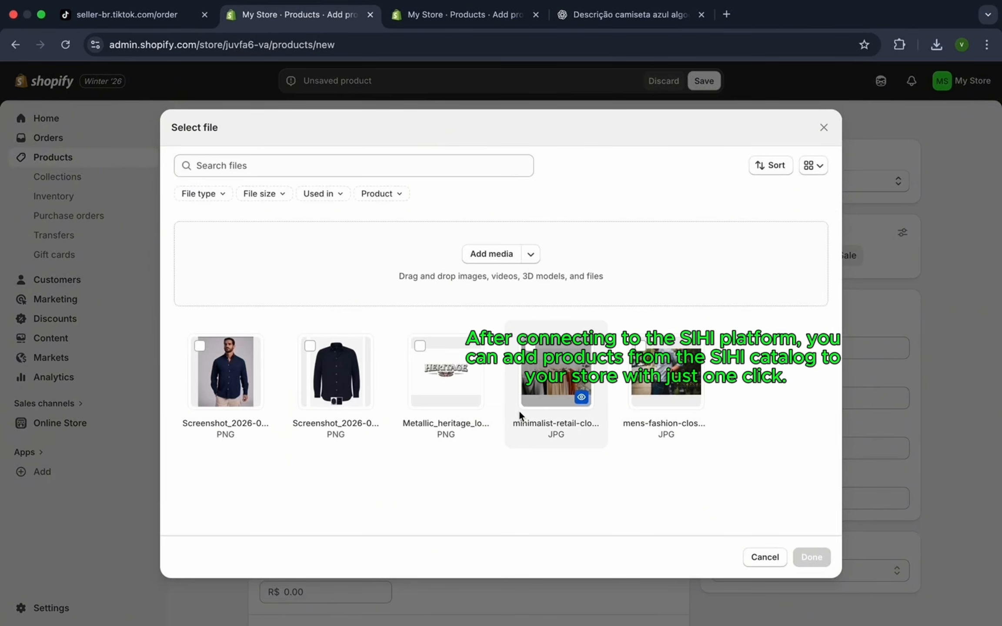
click(334, 386)
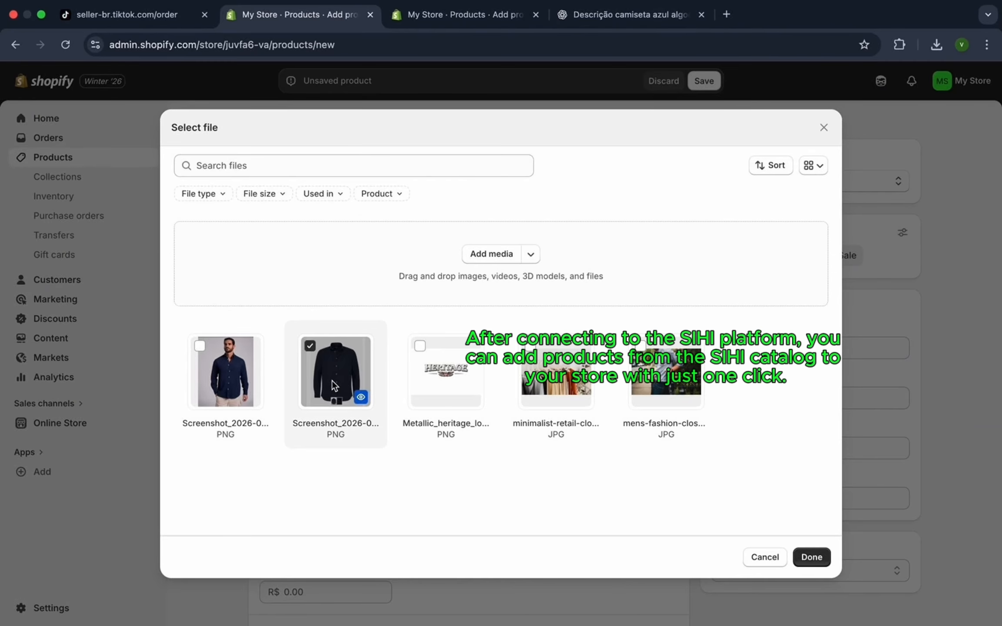
click(242, 378)
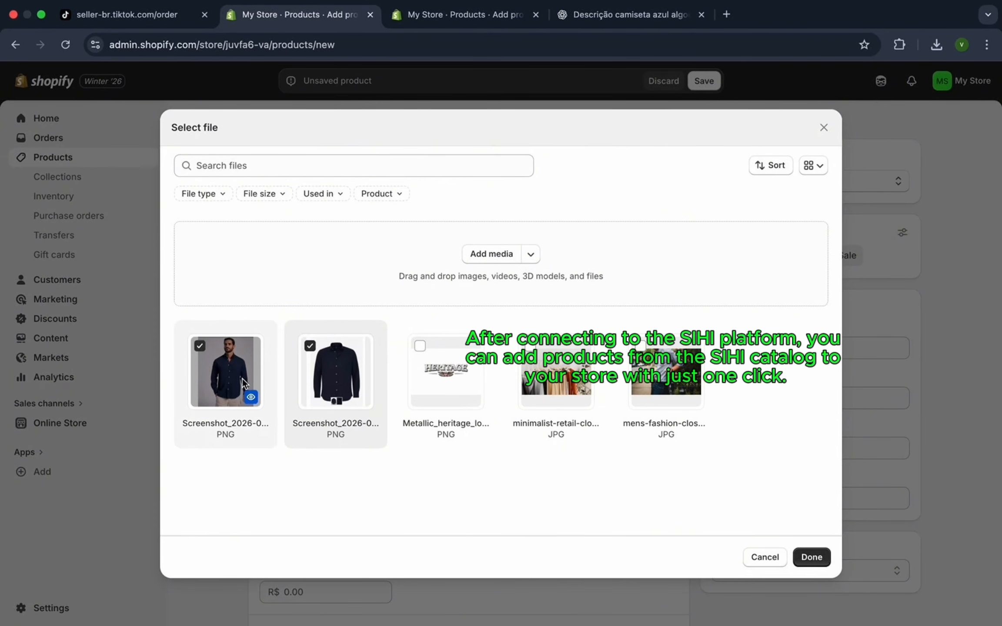
click(819, 561)
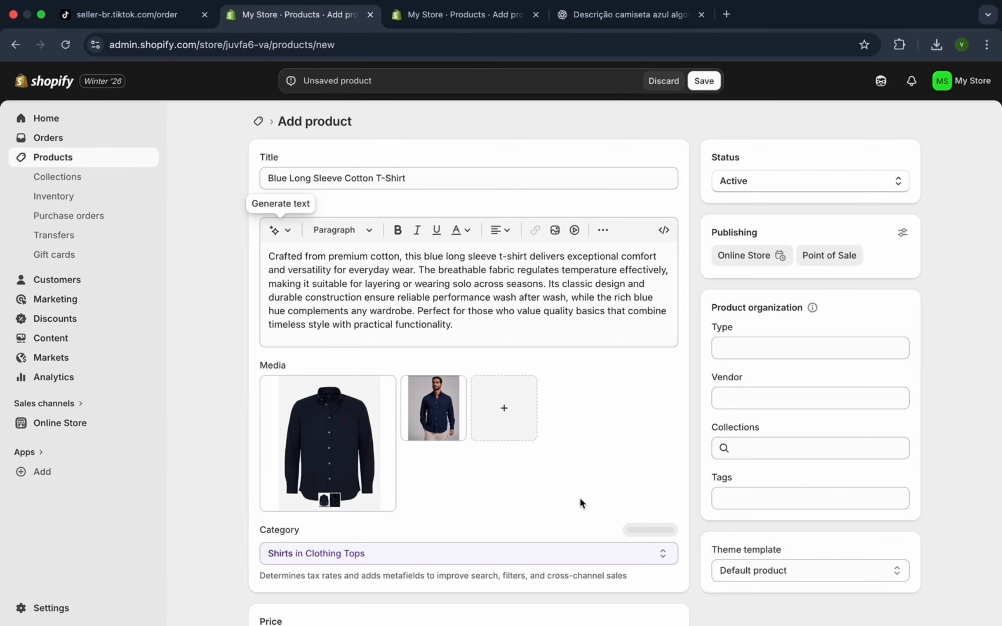
- Place the photo of the man first in the product's media and enter 49,00 as the price
scroll(581, 499, down, 2)
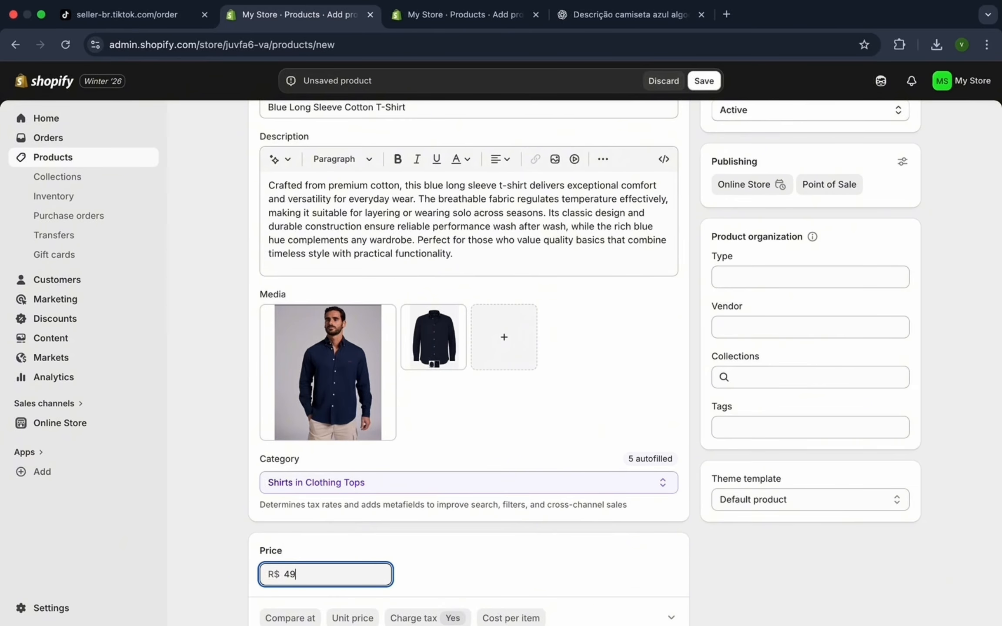
text(00)
scroll(370, 566, down, 5)
scroll(370, 563, down, 3)
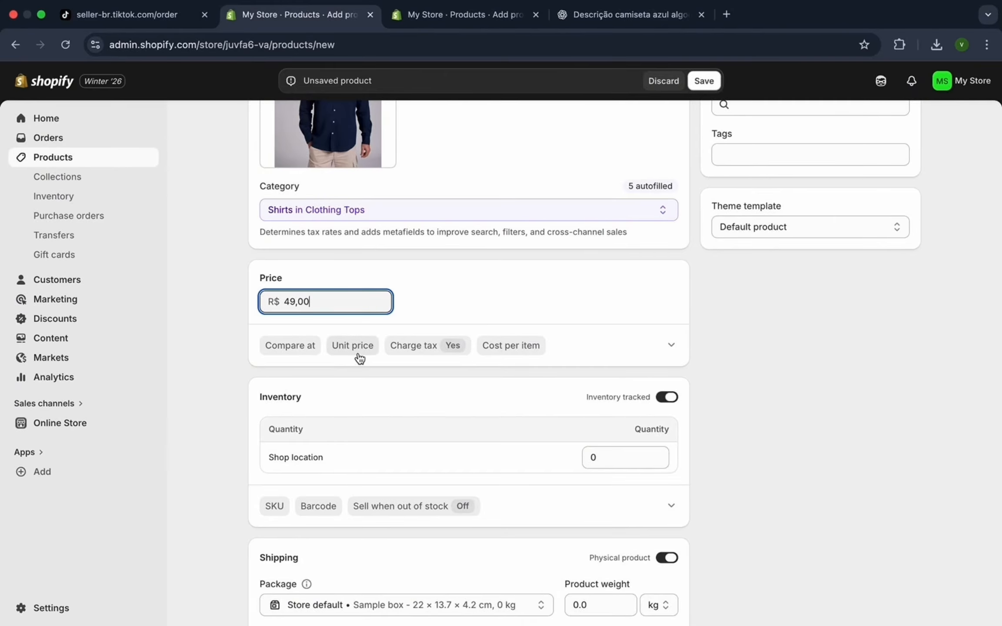
- Set the product's inventory quantity at the shop location to 100
scroll(354, 396, down, 2)
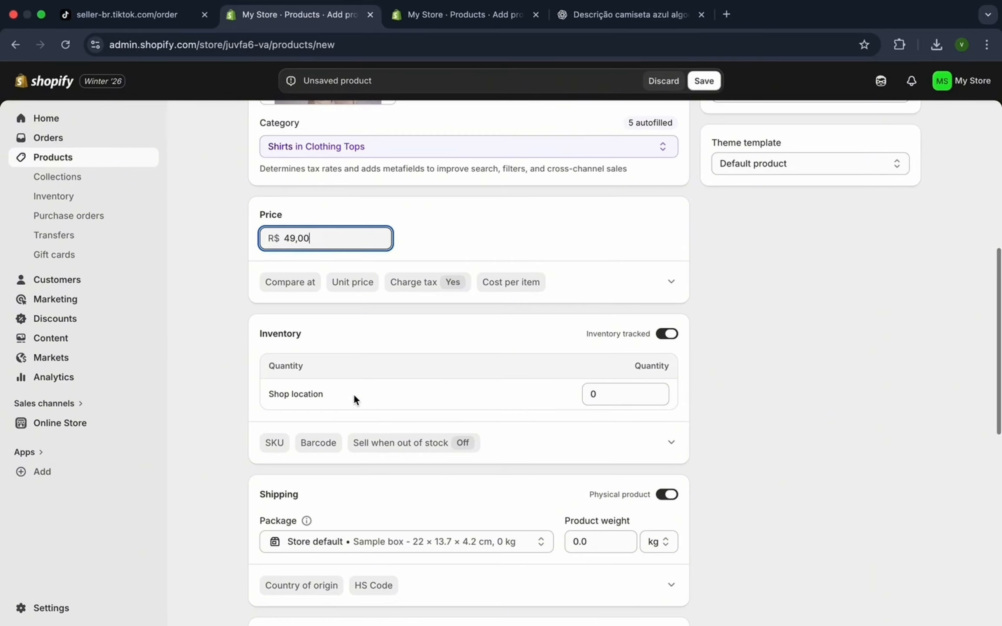
click(607, 395)
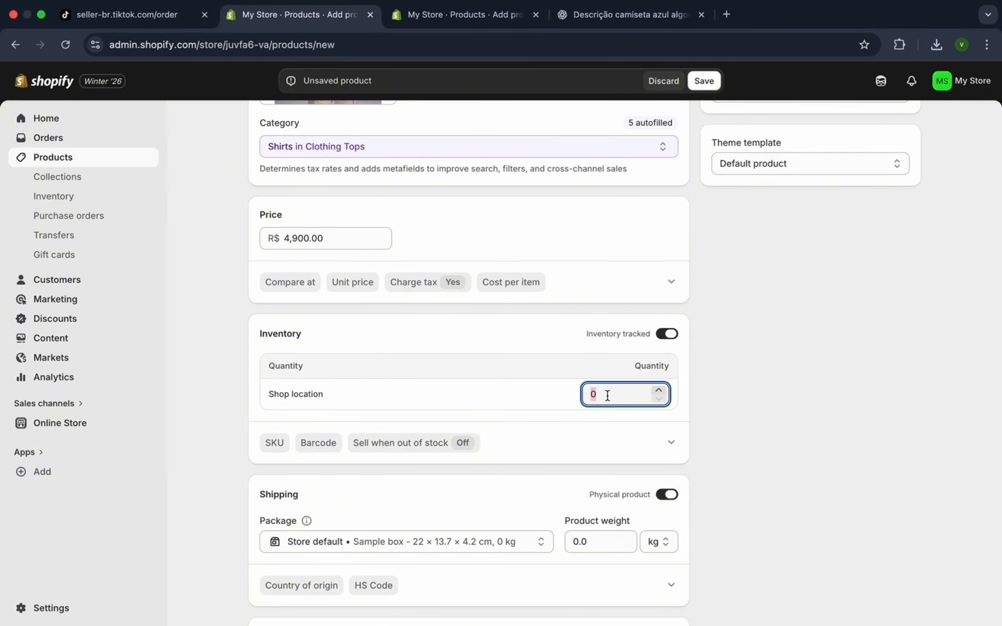
key(BackSpace)
text(100)
- Expand the inventory's additional details and review the SKU, barcode, shipping, variants and category metafields settings
scroll(571, 452, down, 2)
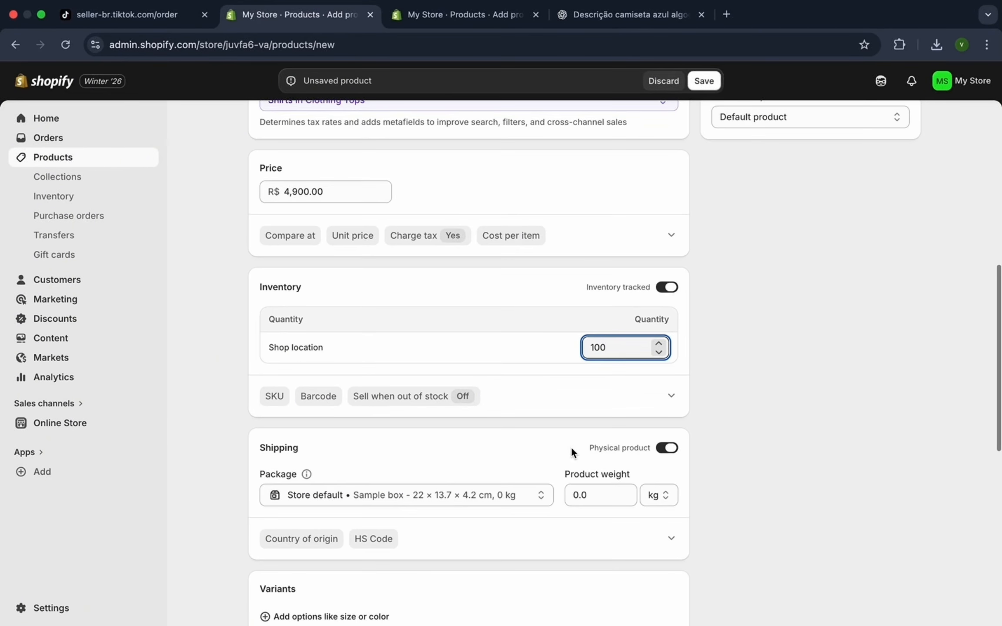
scroll(571, 451, down, 1)
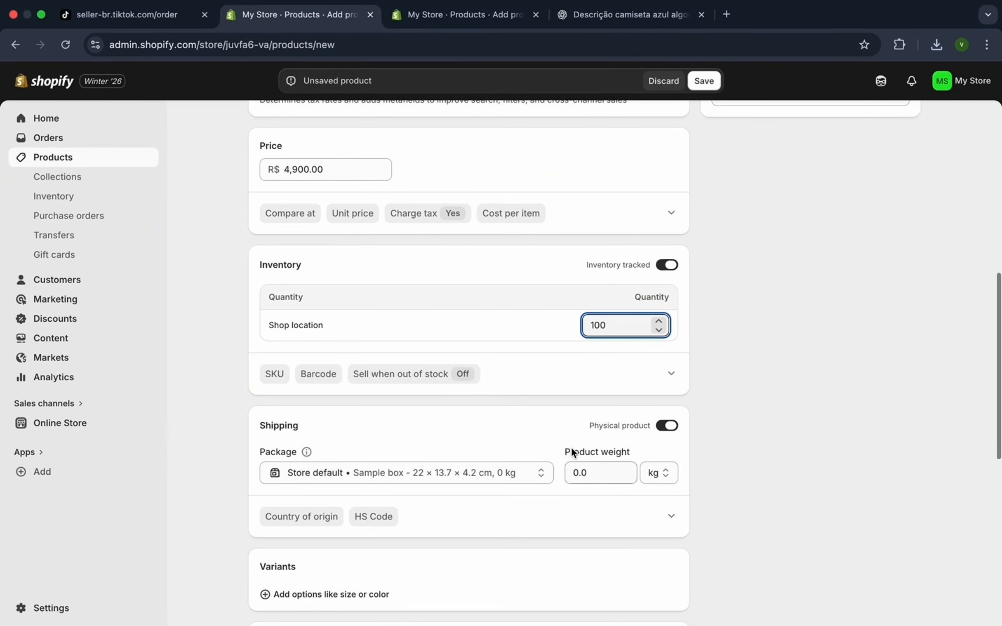
scroll(572, 453, down, 1)
scroll(571, 446, down, 1)
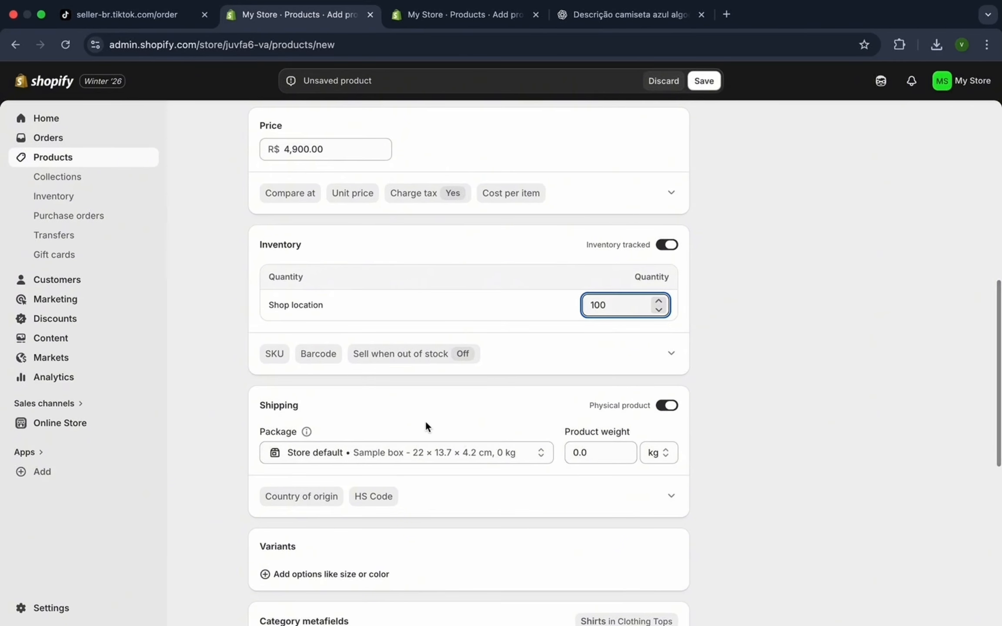
click(433, 357)
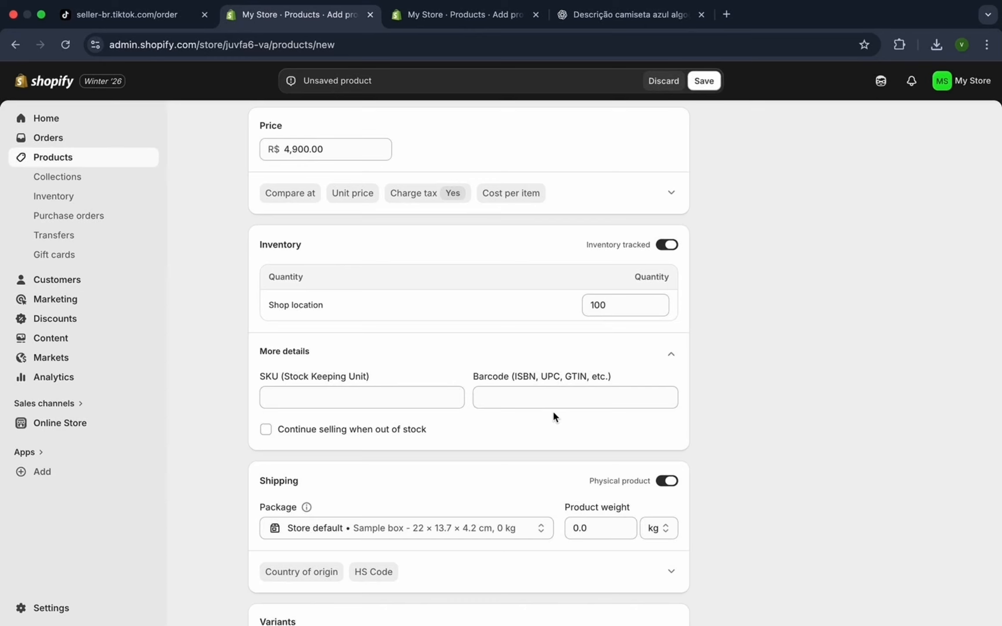
scroll(552, 415, down, 3)
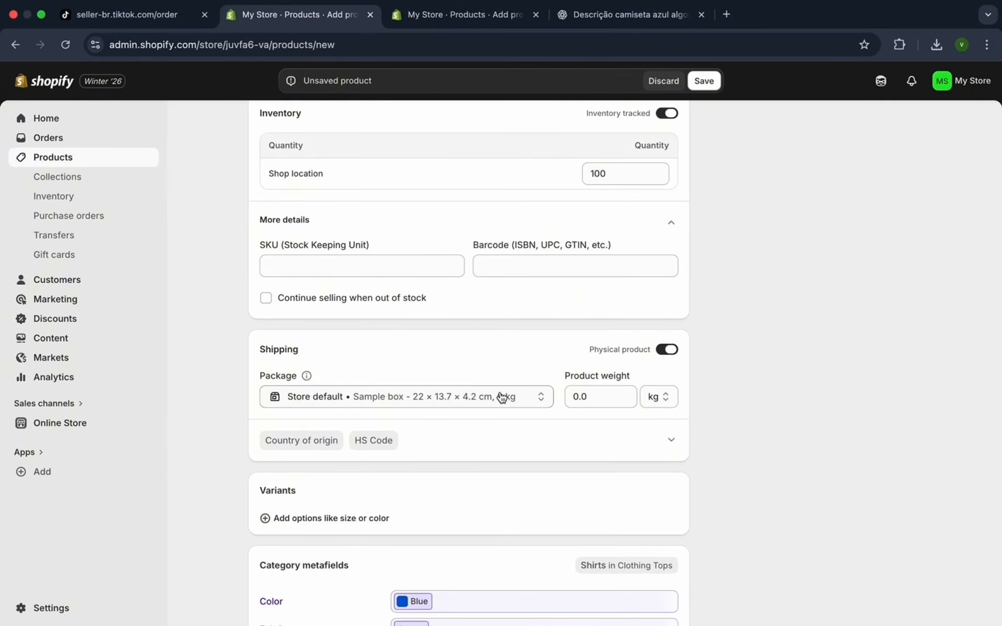
scroll(554, 439, down, 1)
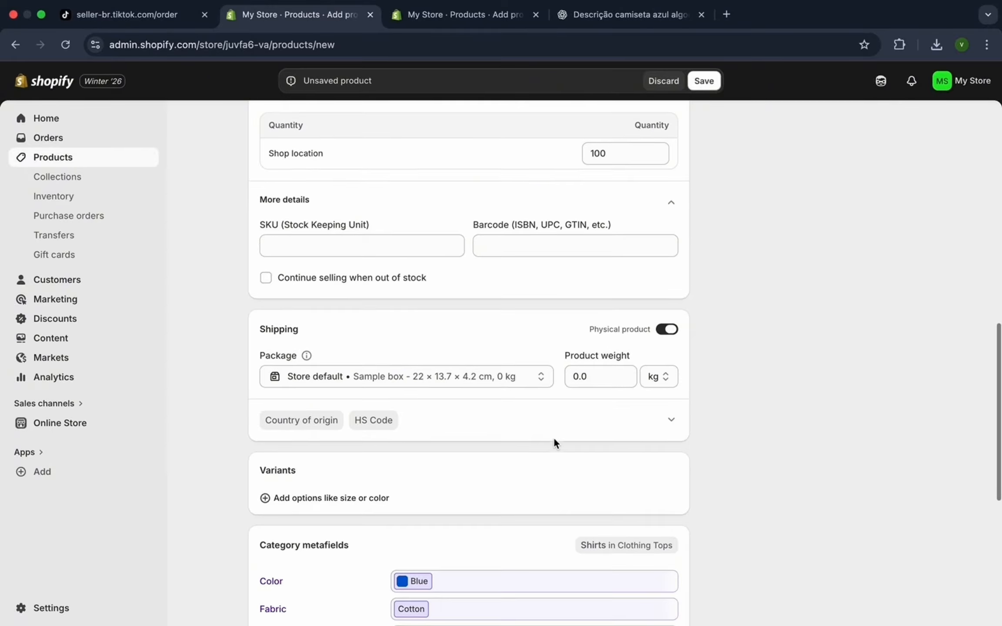
scroll(554, 440, down, 1)
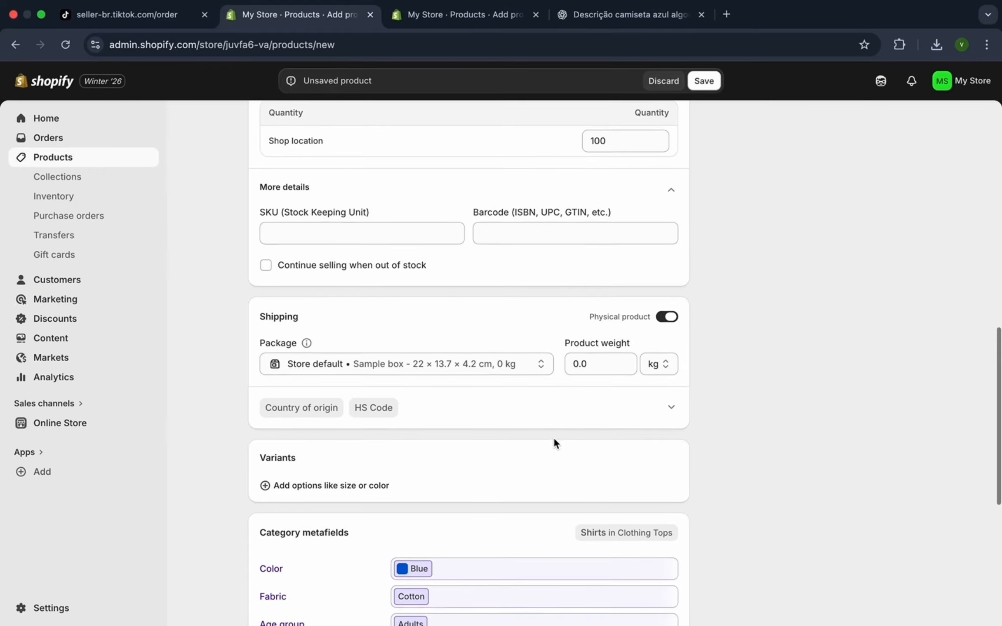
scroll(555, 440, down, 1)
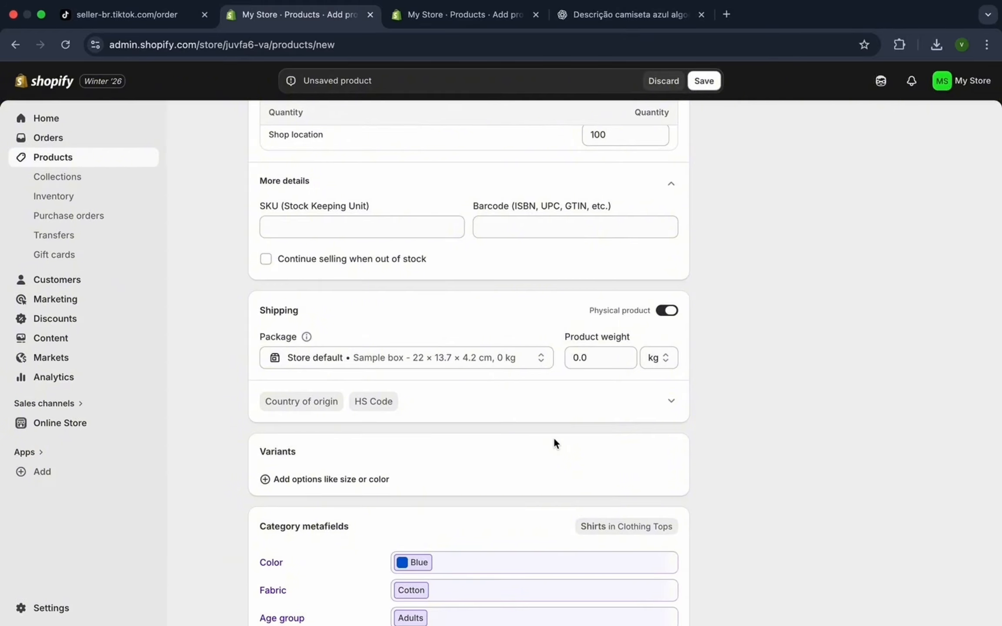
- Examine the option types offered for the product's variants, such as color and size
scroll(554, 437, up, 1)
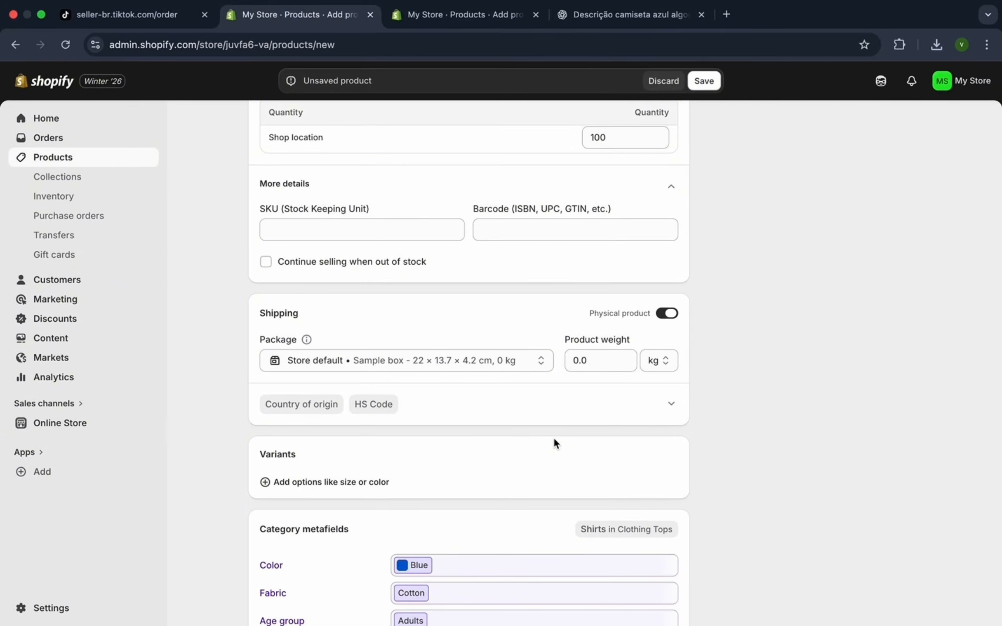
scroll(554, 440, down, 5)
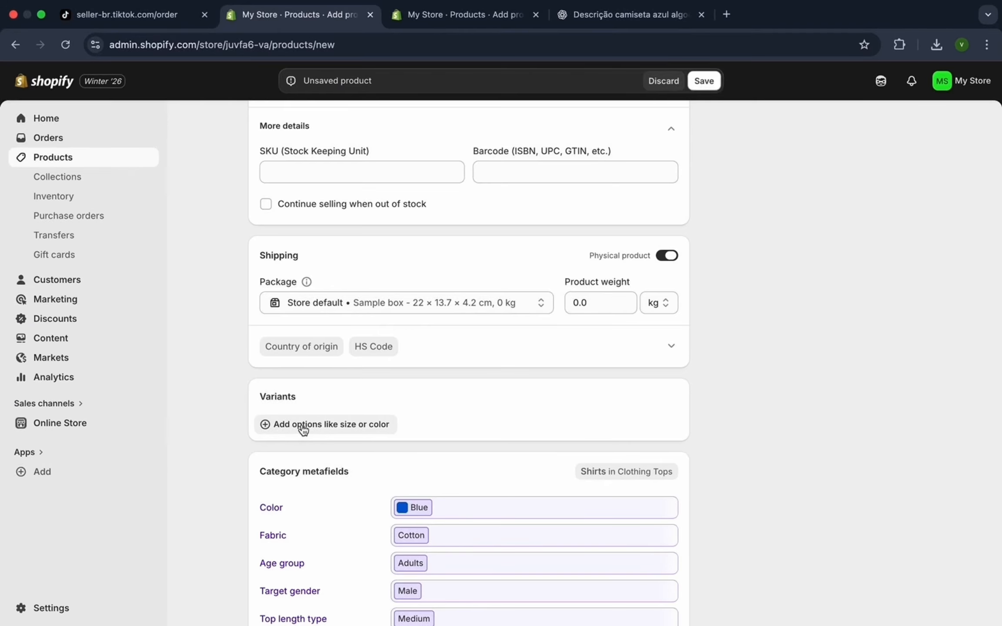
click(357, 425)
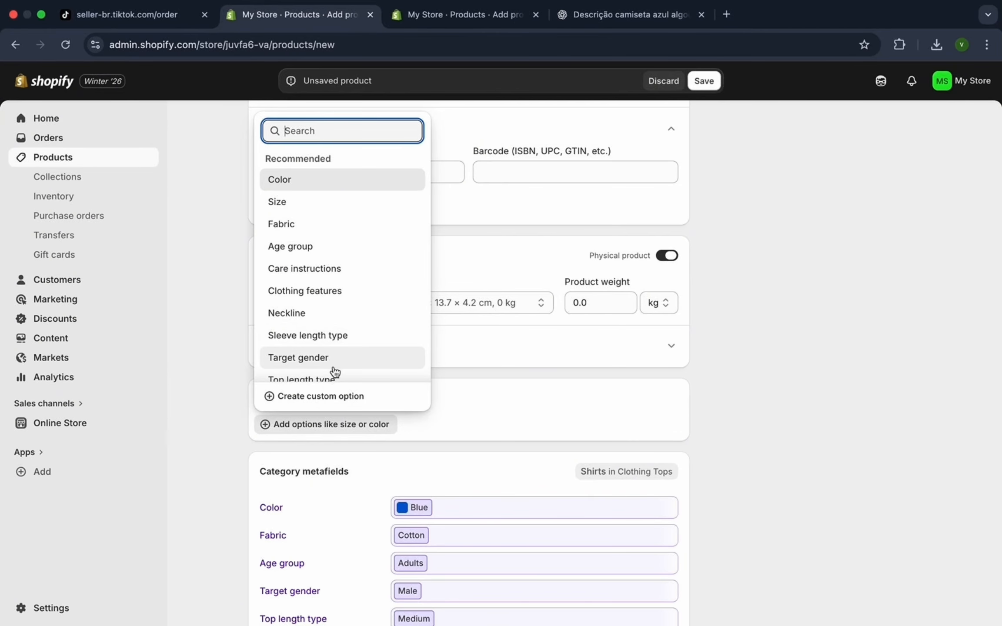
scroll(413, 429, up, 12)
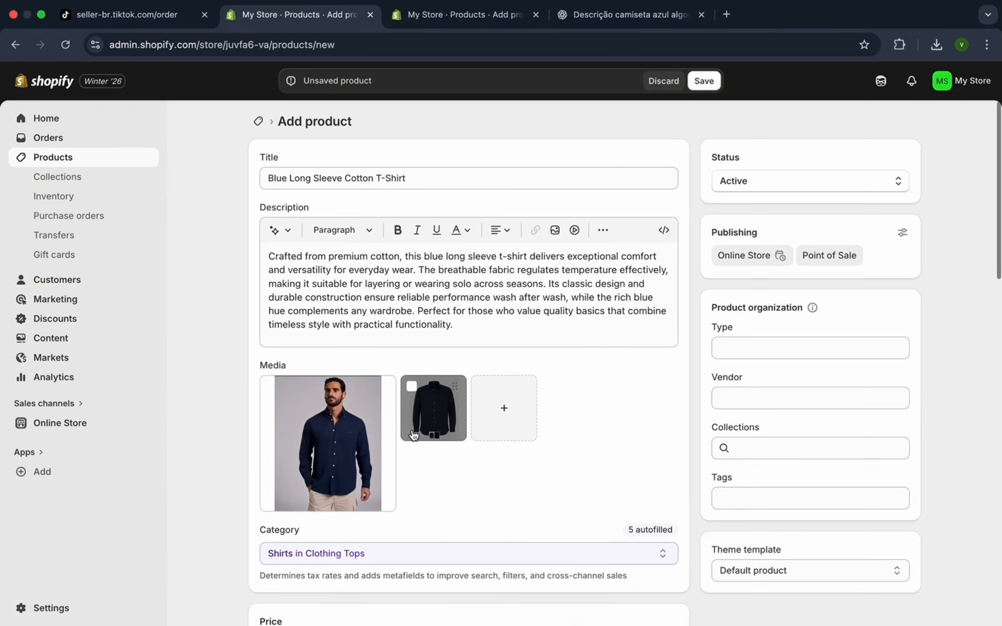
- Save the new shirt product and select it in the store's product list
scroll(380, 439, down, 2)
scroll(380, 440, down, 15)
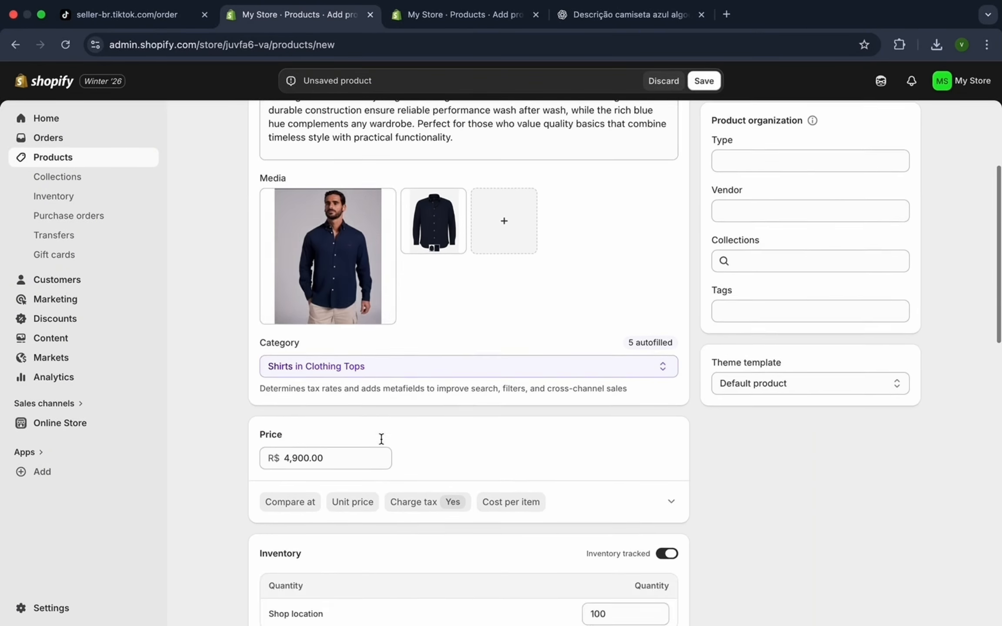
click(902, 605)
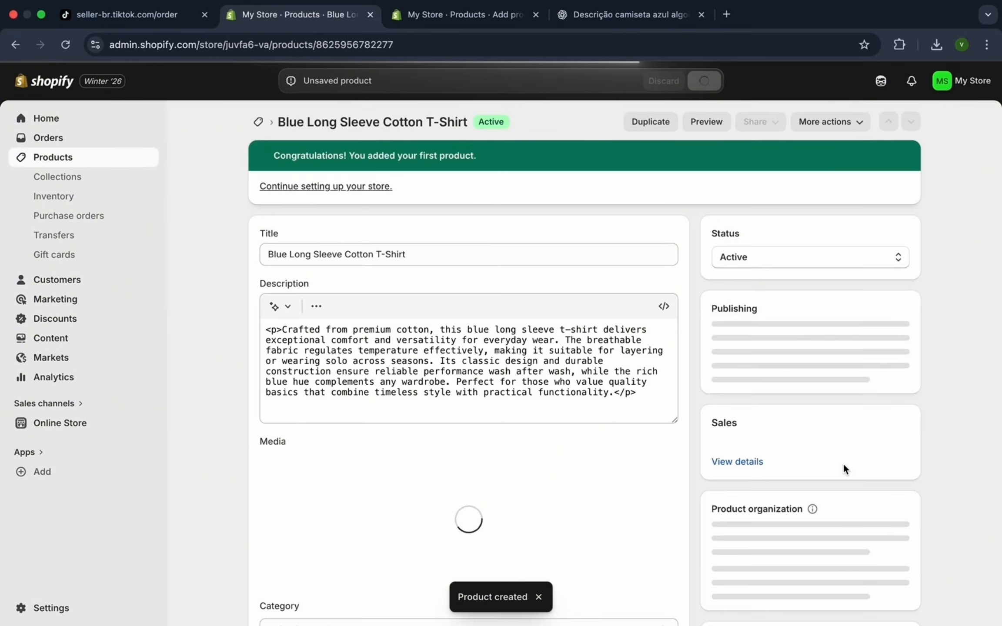
drag(272, 155, 426, 170)
click(440, 169)
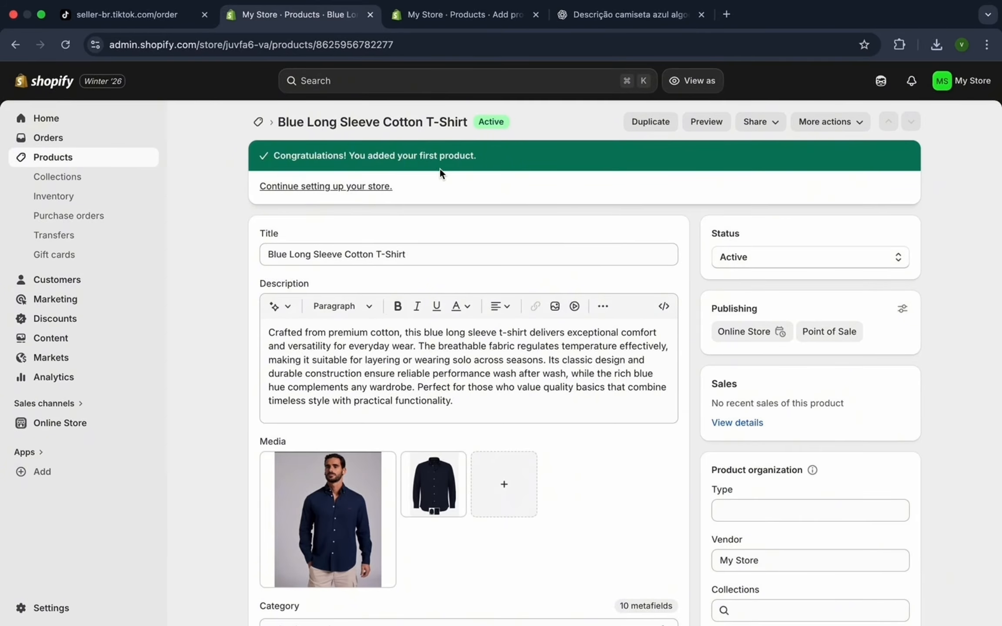
click(90, 158)
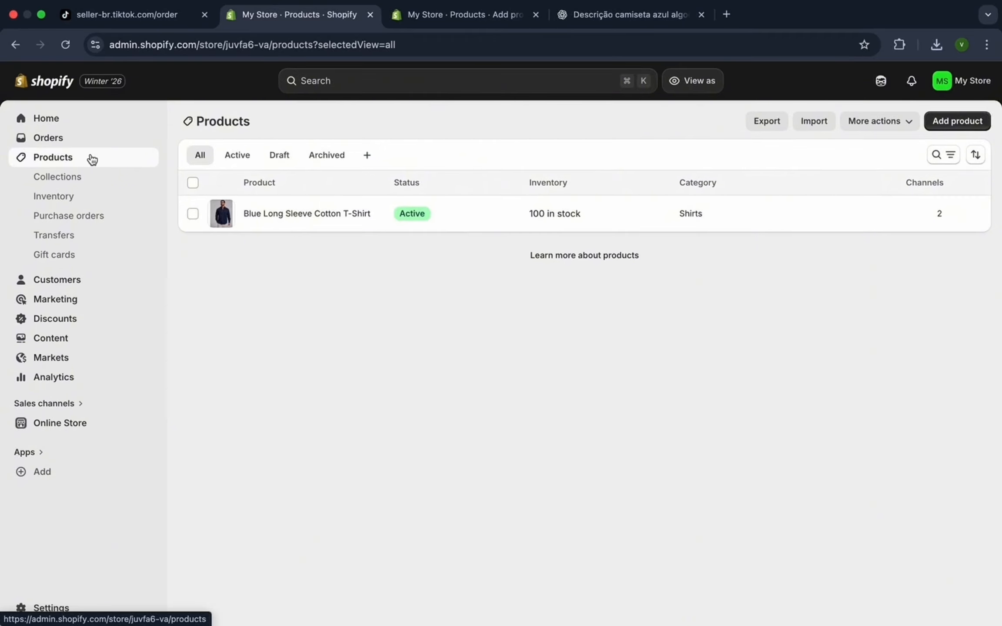
click(192, 214)
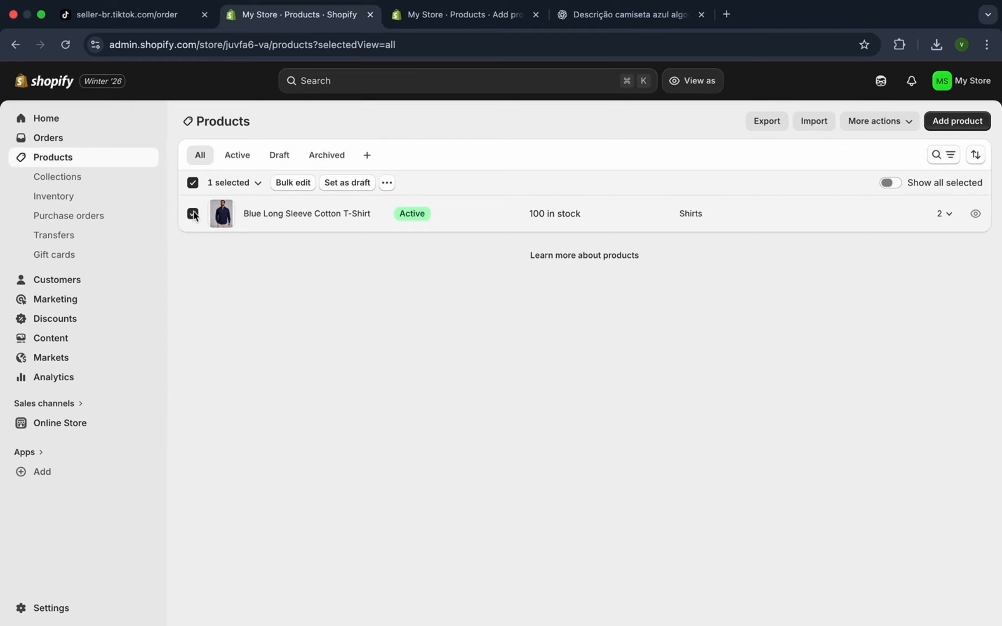
- Delete the default Home page collection from the store's collections
click(91, 177)
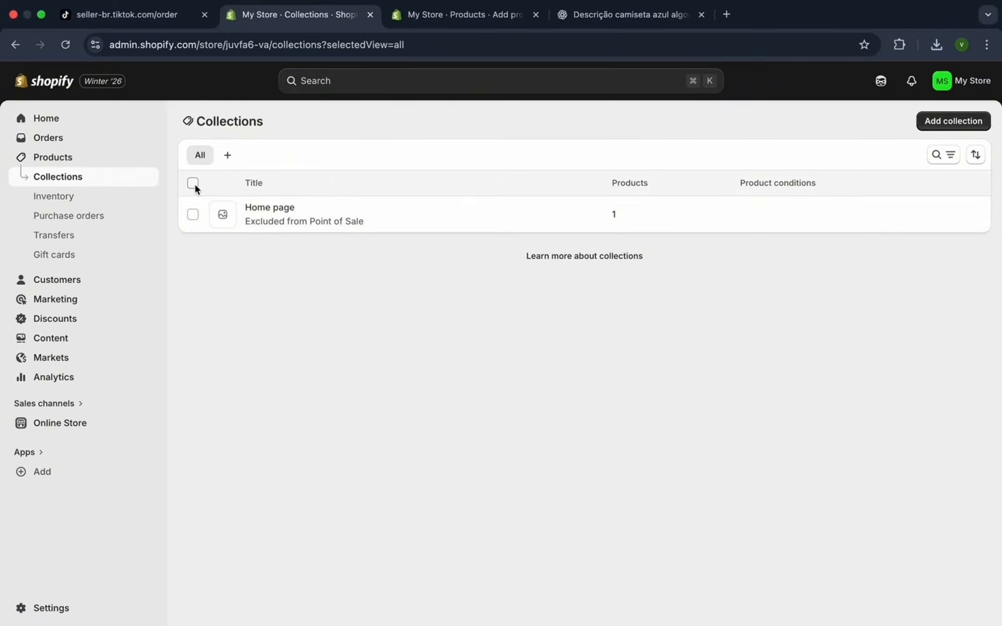
click(194, 216)
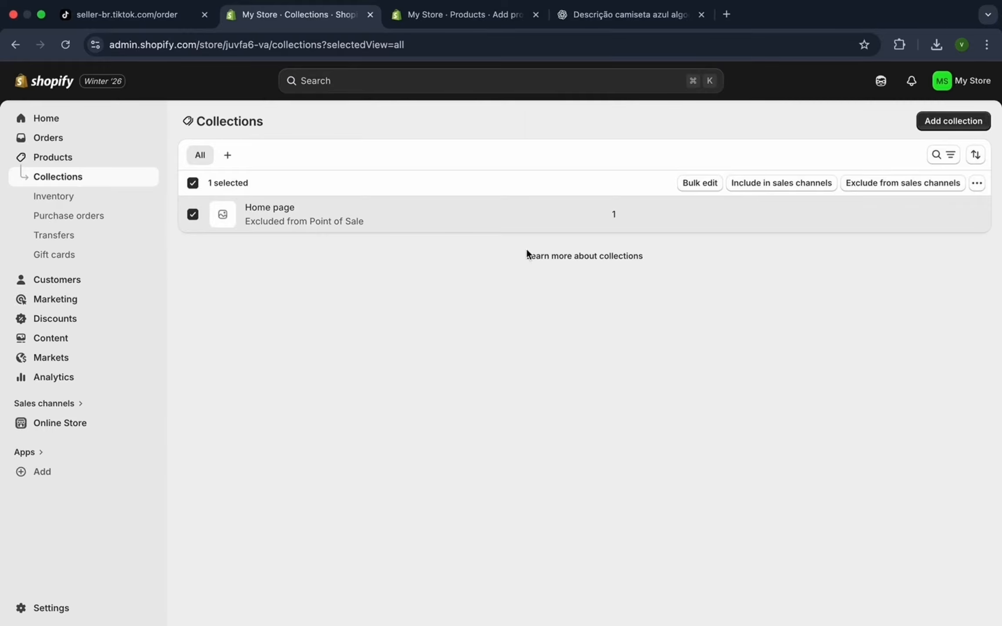
click(977, 184)
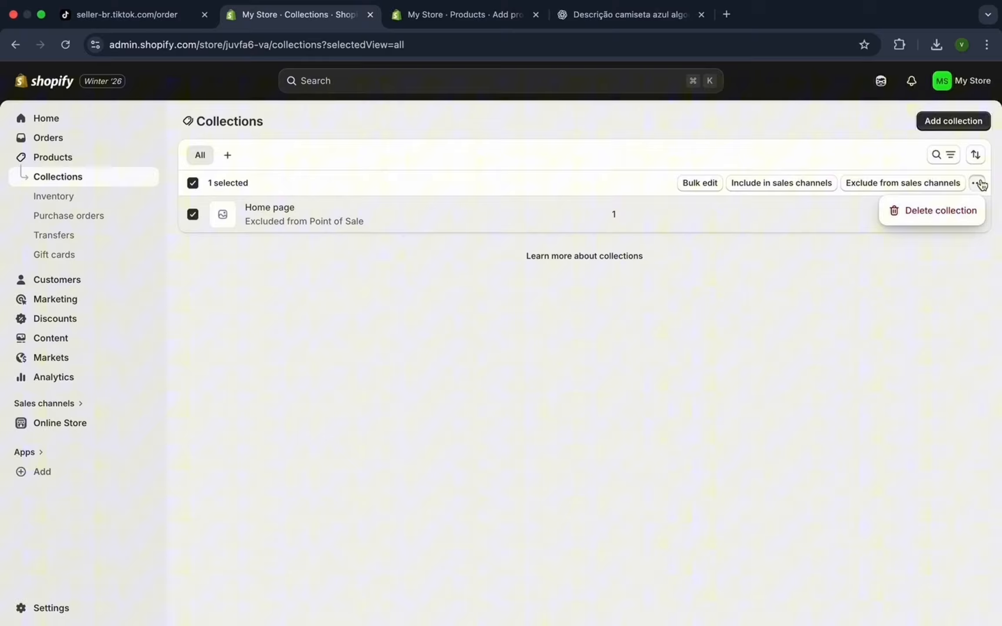
click(963, 212)
click(698, 380)
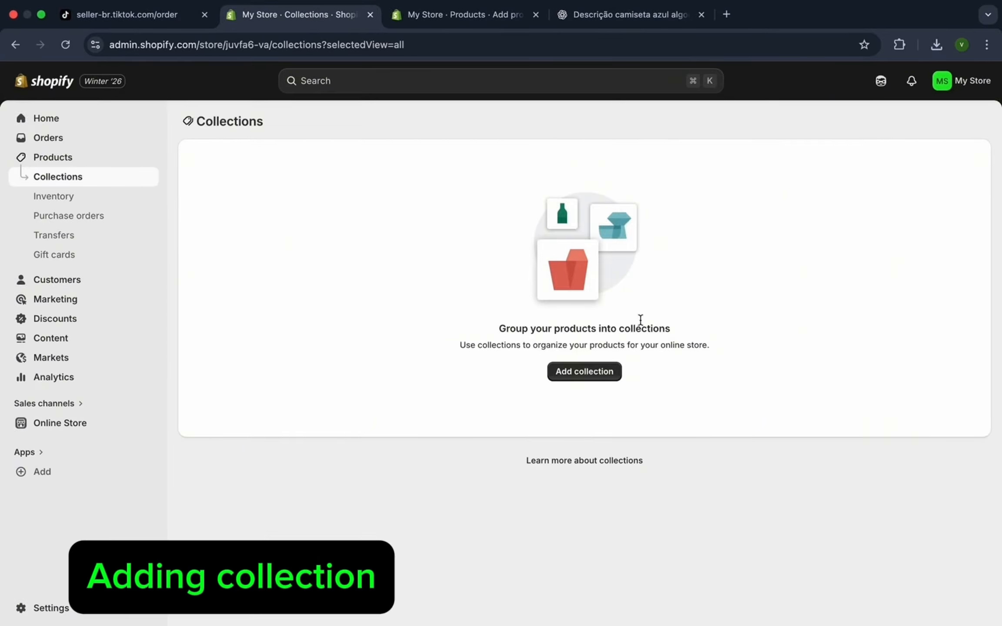
- Start a new manual collection from the store's collections list
click(584, 371)
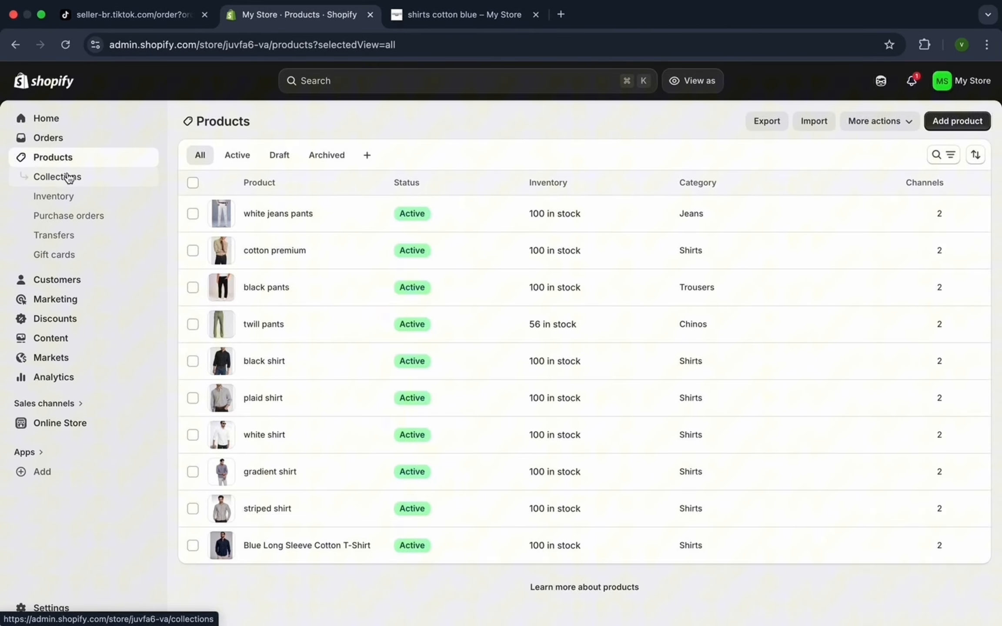
click(67, 177)
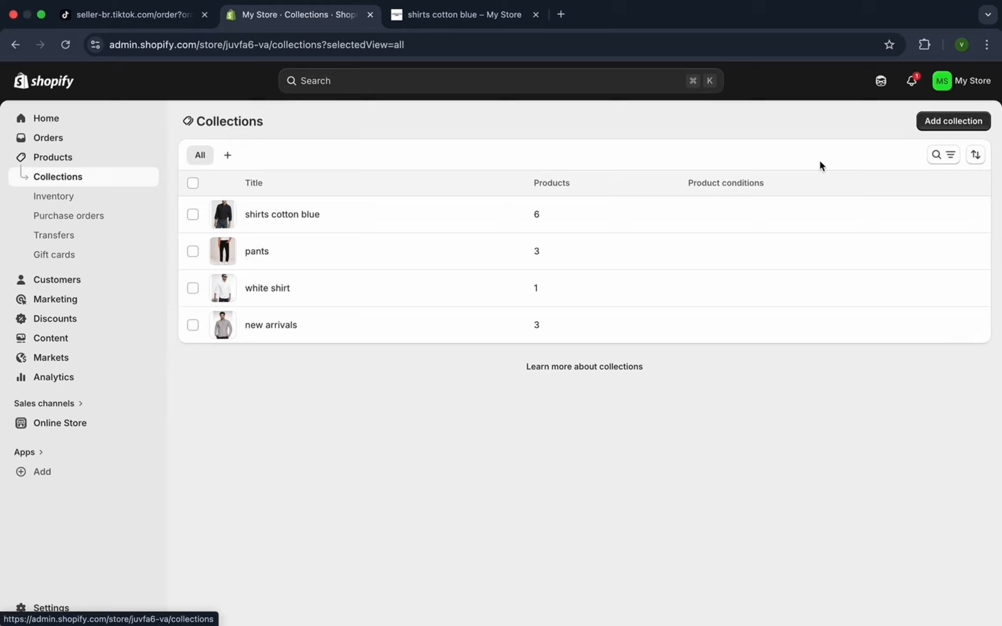
click(969, 121)
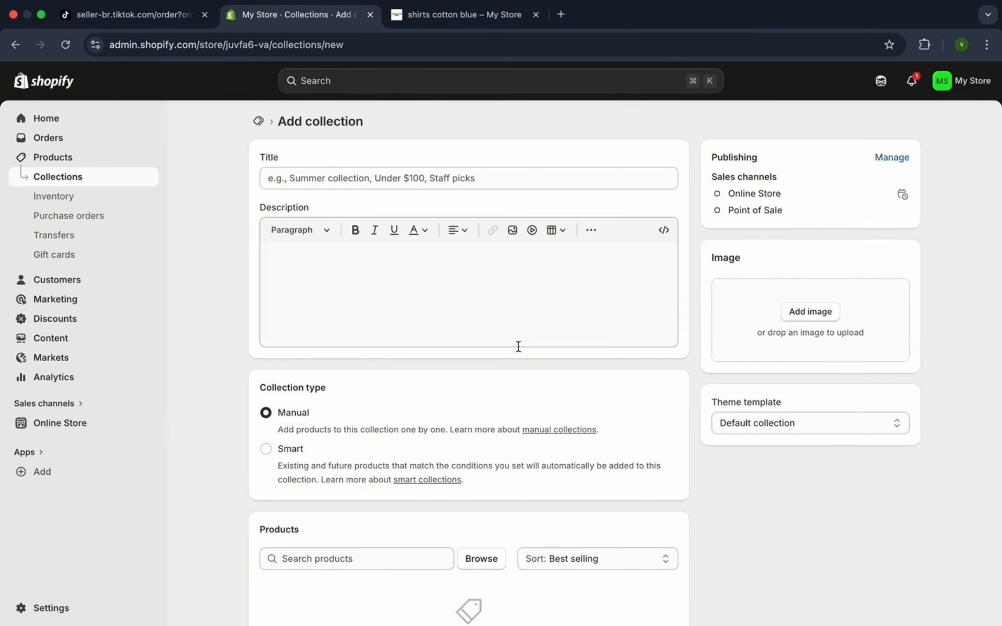
scroll(464, 460, down, 3)
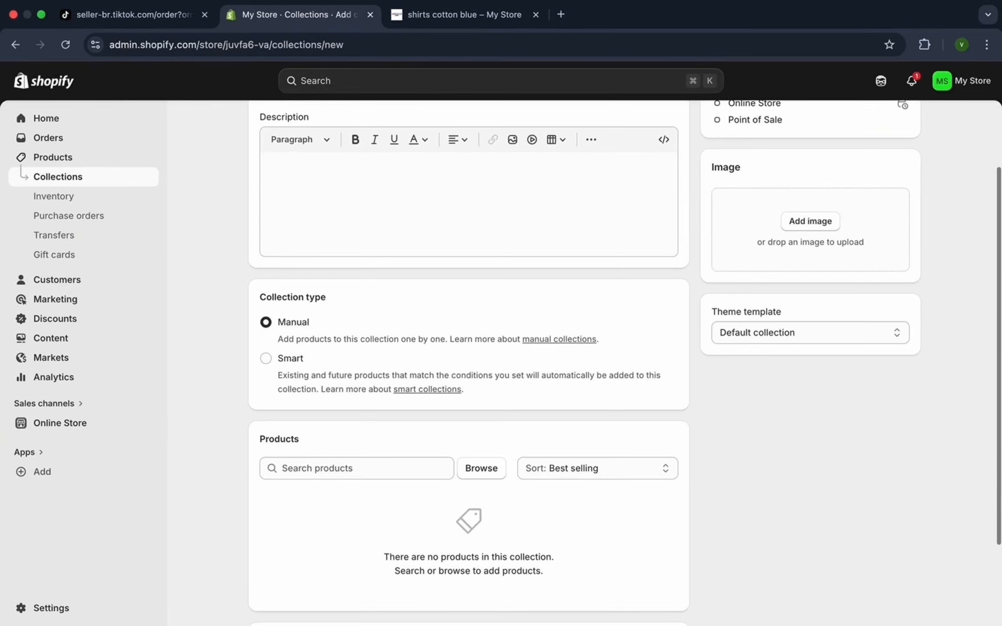
- Add the striped shirt, gradient shirt, plaid shirt and cotton premium products to the new collection
click(486, 468)
scroll(489, 466, down, 5)
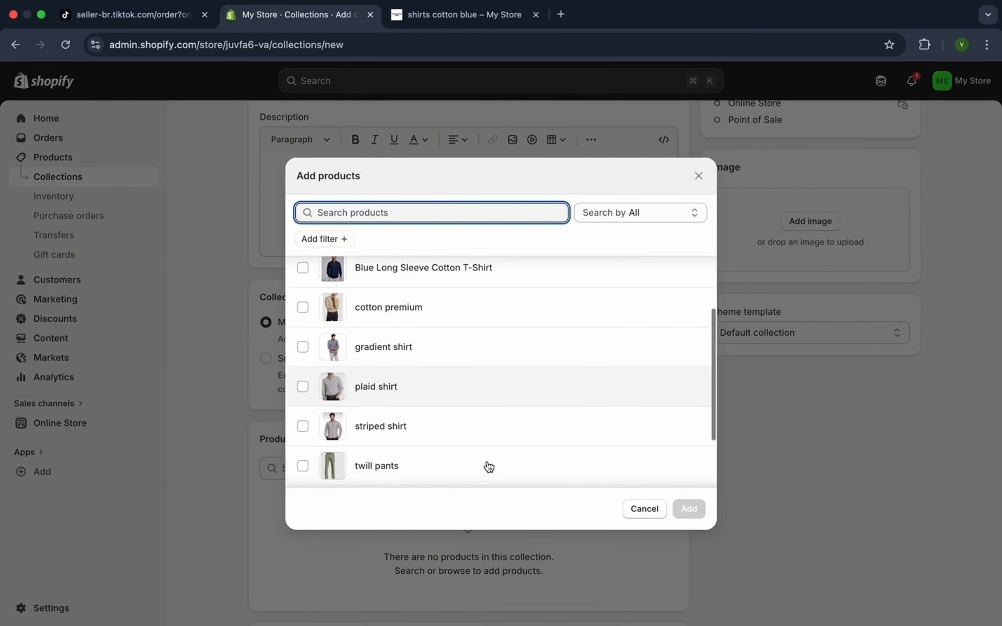
click(303, 469)
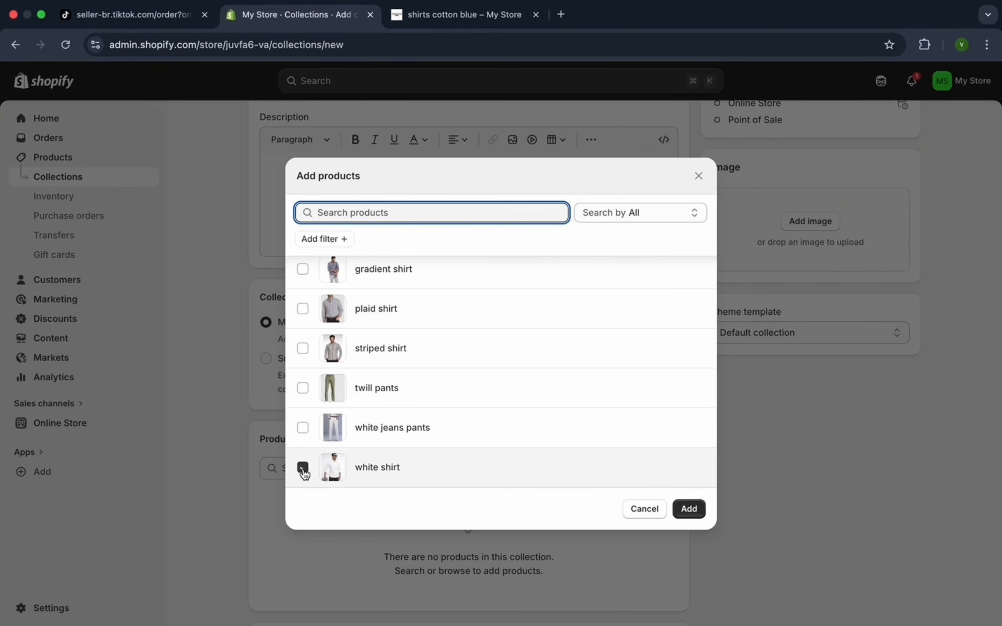
click(303, 350)
click(303, 309)
scroll(302, 309, up, 2)
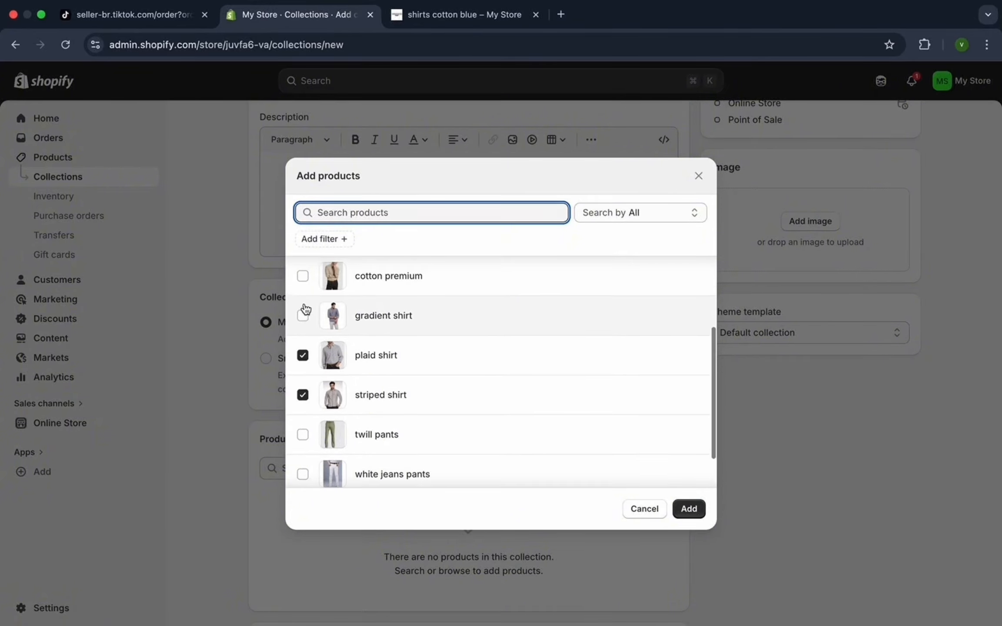
click(303, 311)
scroll(500, 392, up, 1)
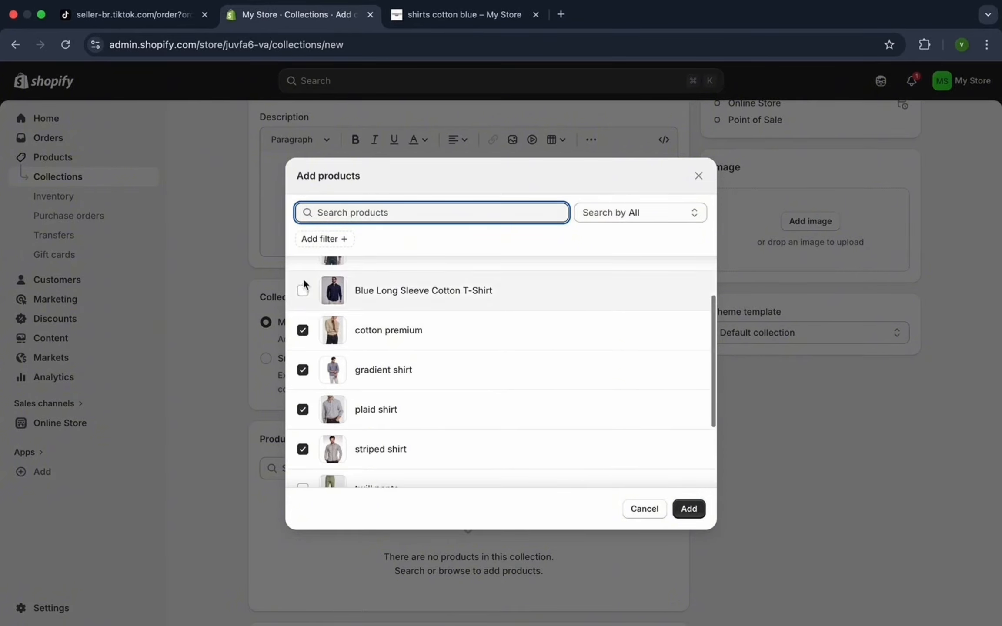
click(691, 508)
scroll(534, 570, down, 4)
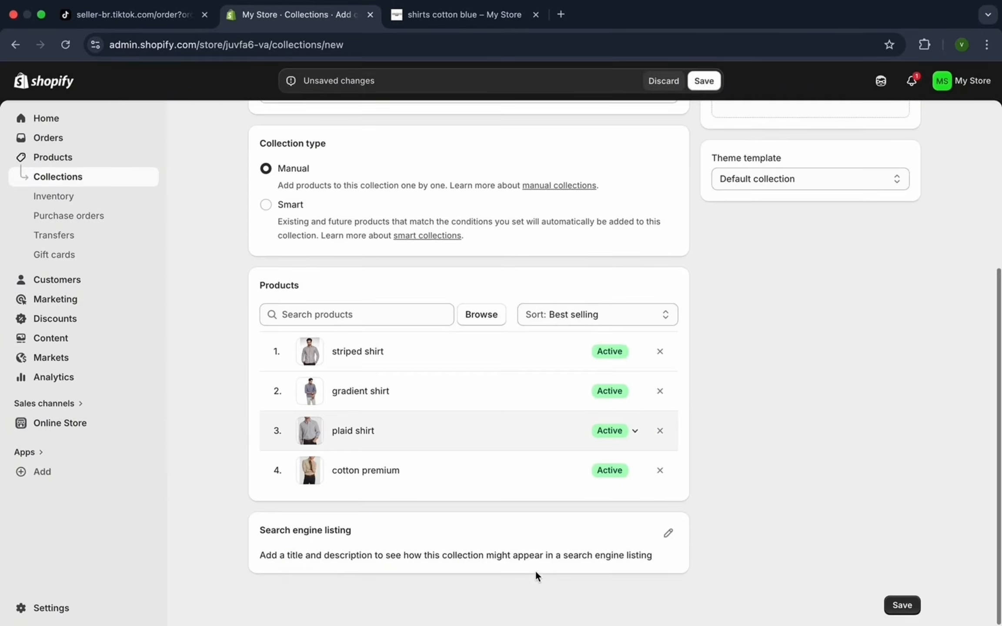
- Title the collection "premium cotton" and save it
scroll(534, 570, up, 3)
scroll(535, 569, up, 3)
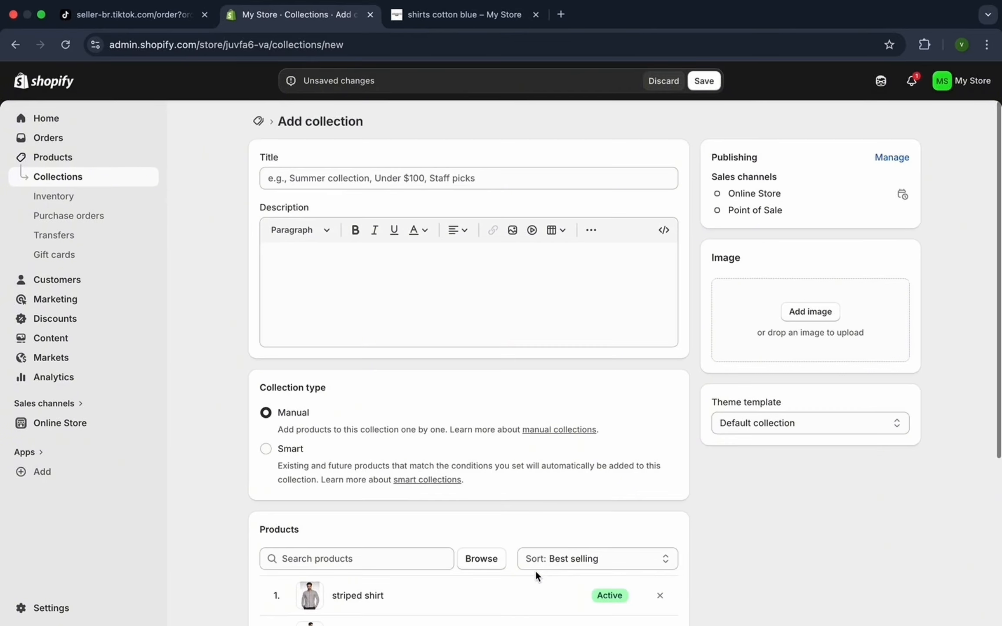
click(456, 176)
text(p)
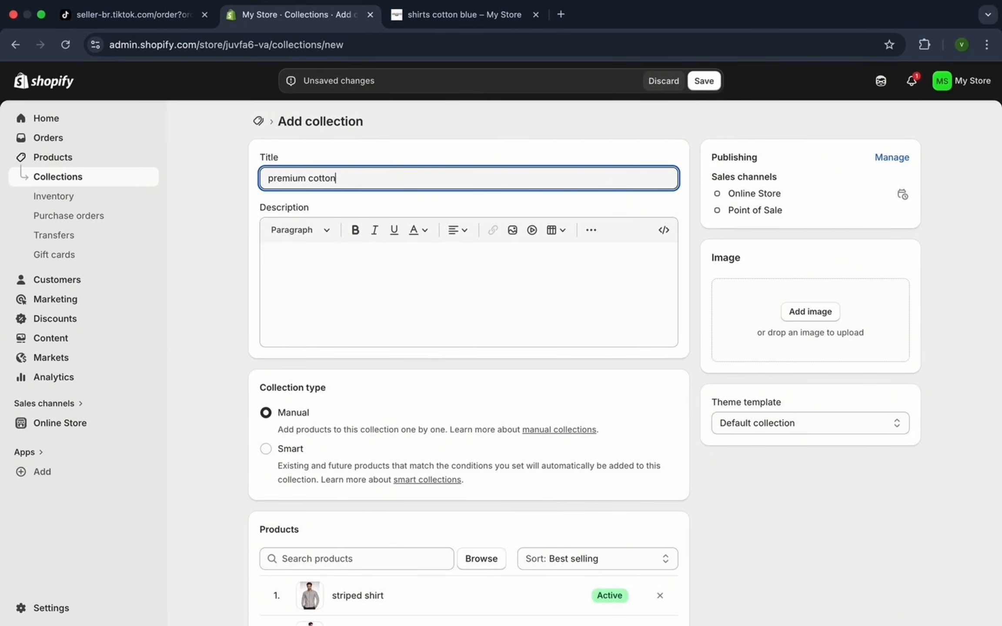
text(remium cotton)
scroll(519, 262, down, 6)
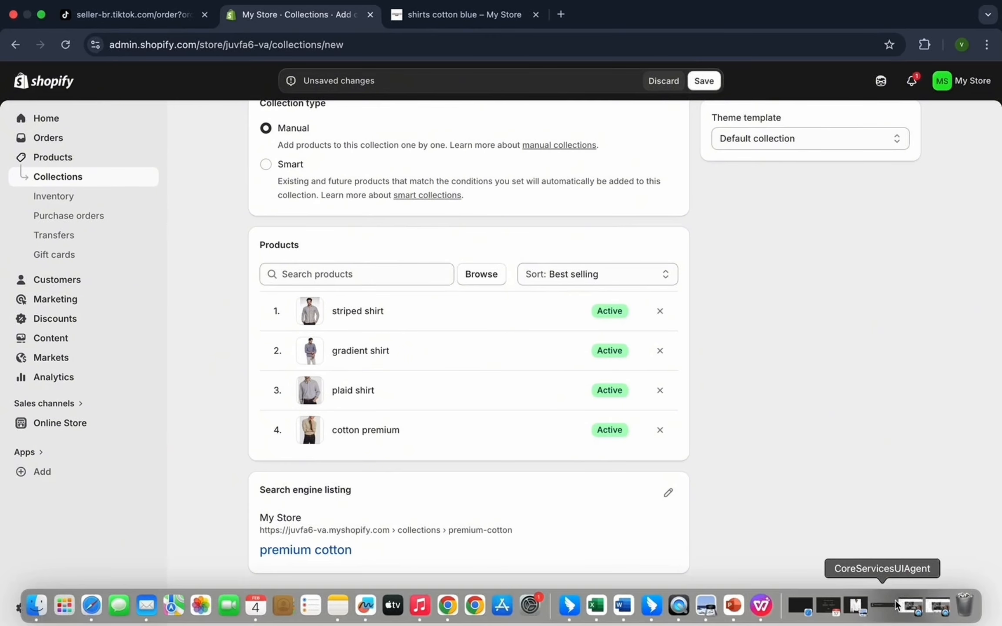
click(902, 605)
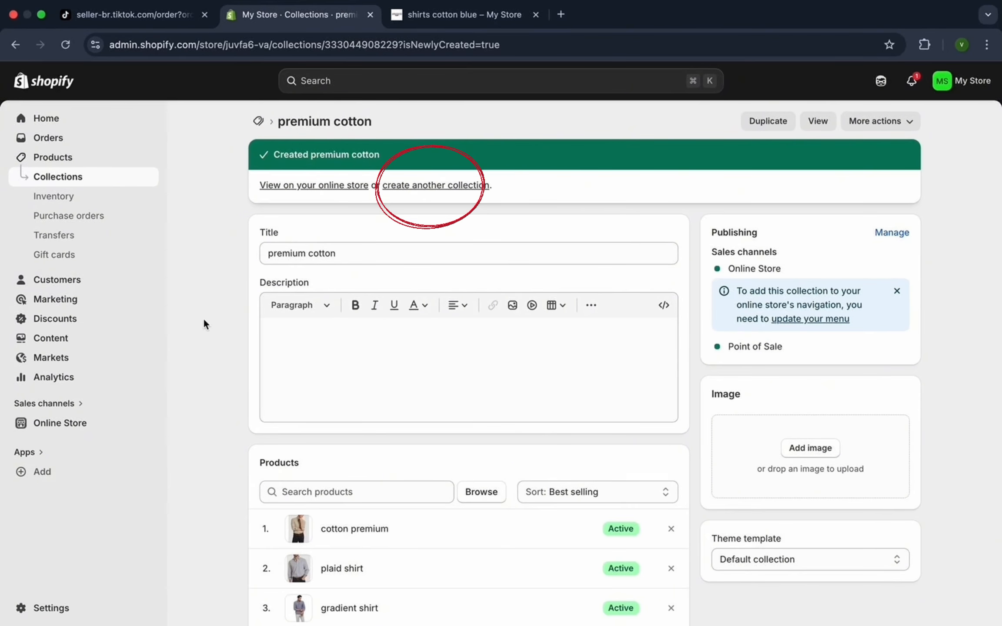
- Open the Horizon theme for editing and add a Collection list: Grid section below the home page's Hero
click(62, 421)
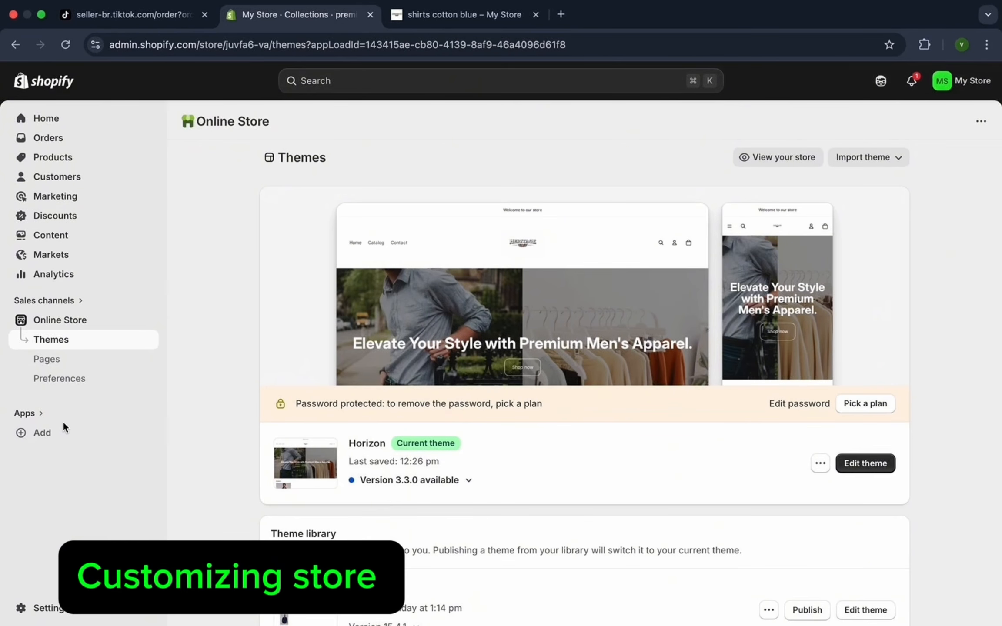
click(867, 464)
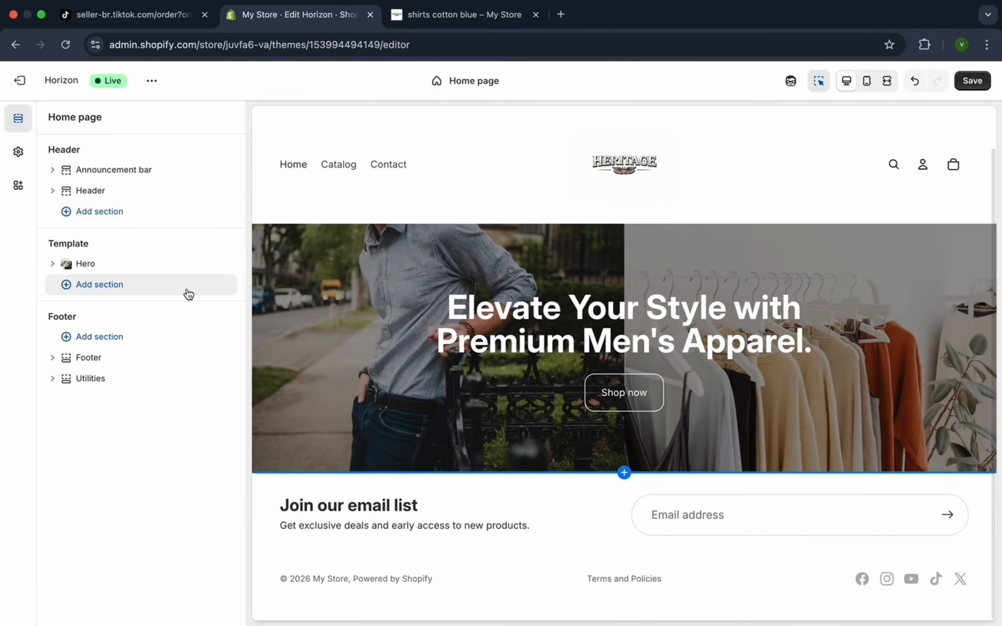
click(122, 285)
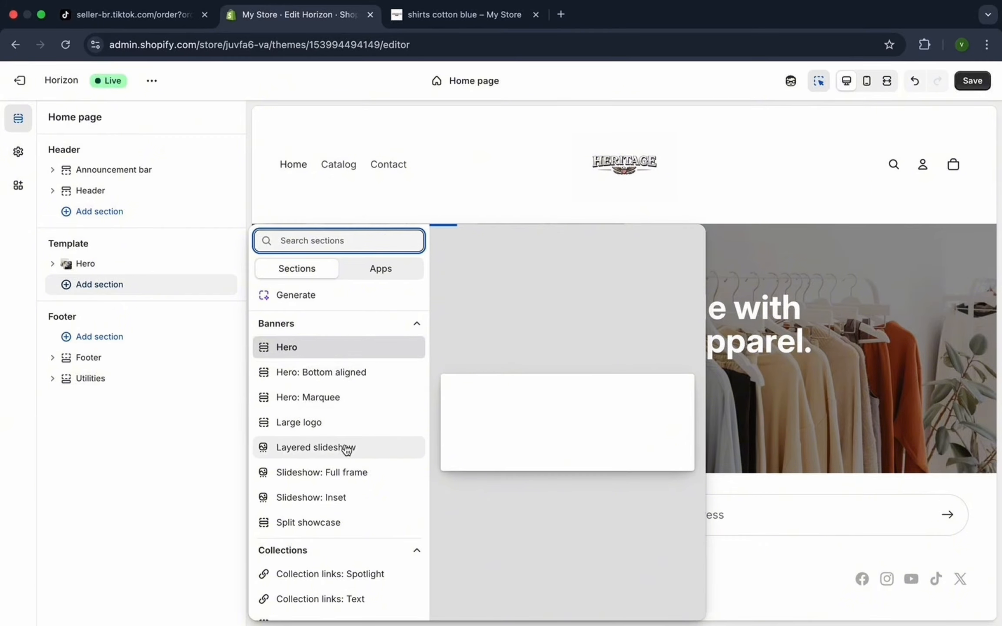
scroll(348, 440, down, 4)
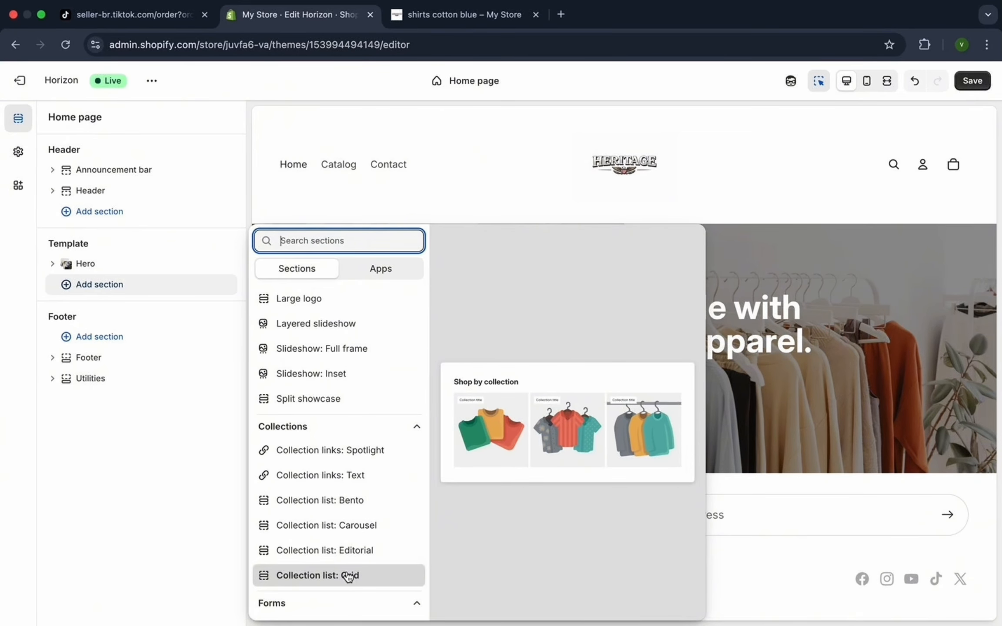
click(346, 575)
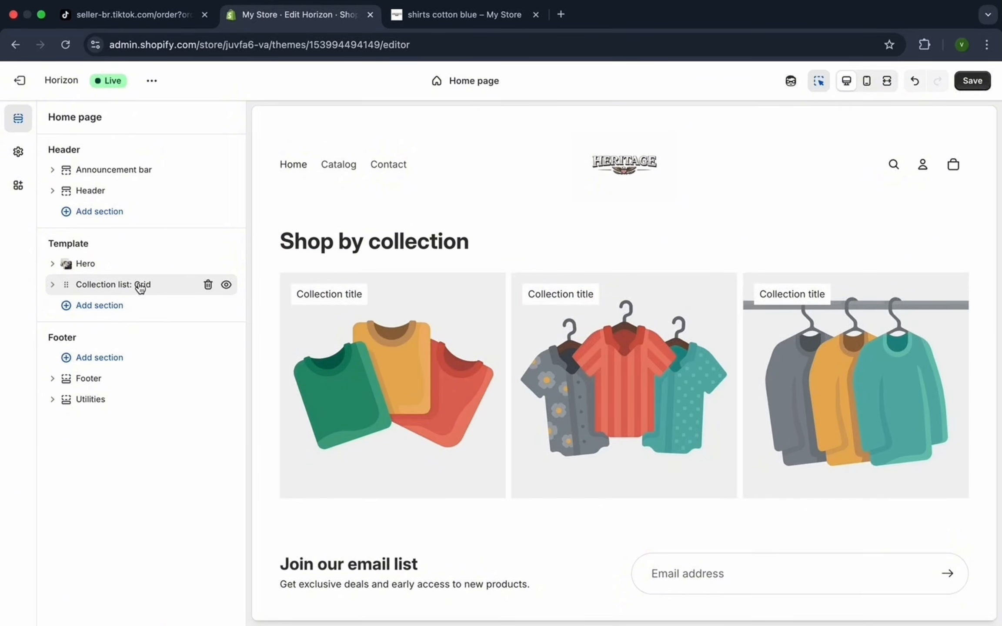
- Assign the premium cotton, shirts cotton blue and white shirt collections to the Collection list: Grid section
click(125, 285)
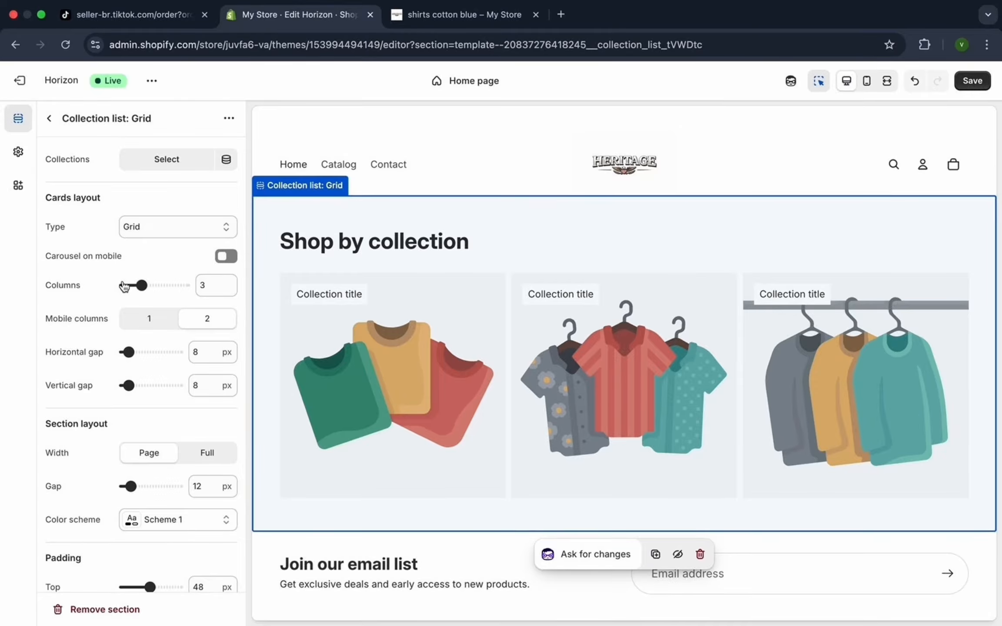
click(186, 168)
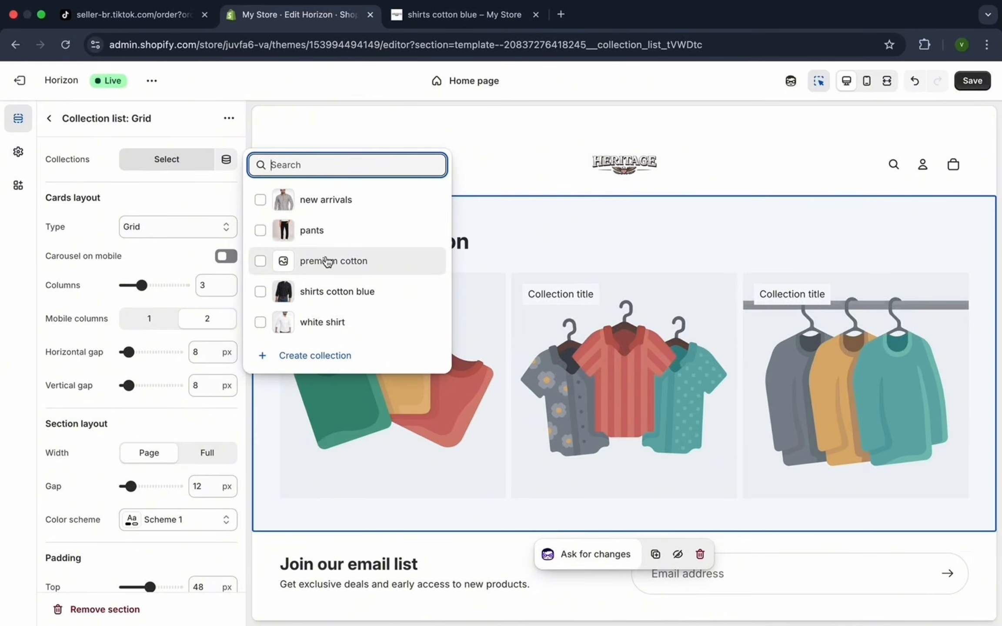
click(260, 261)
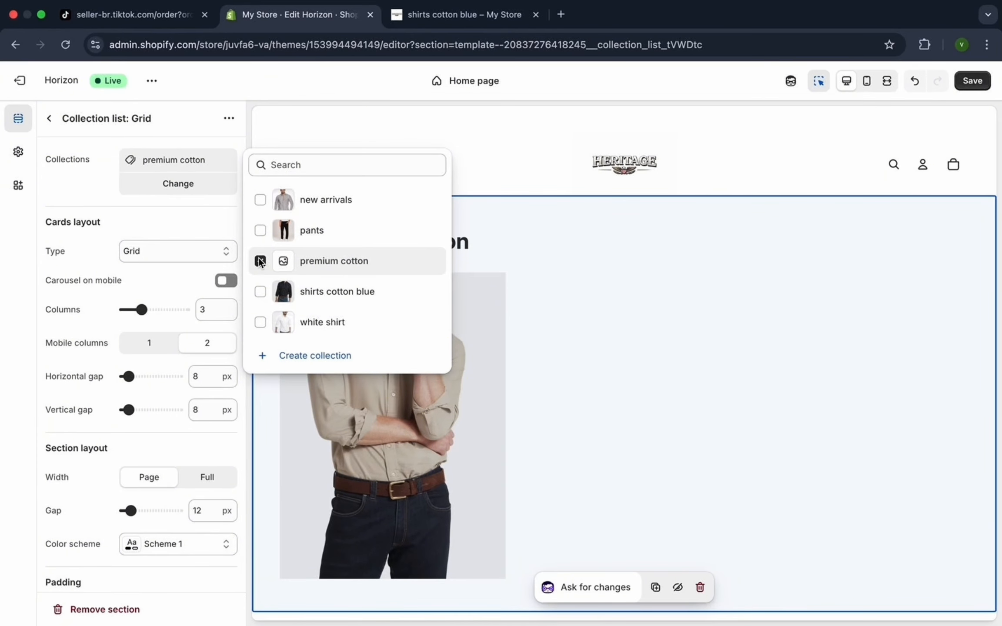
click(313, 291)
click(356, 315)
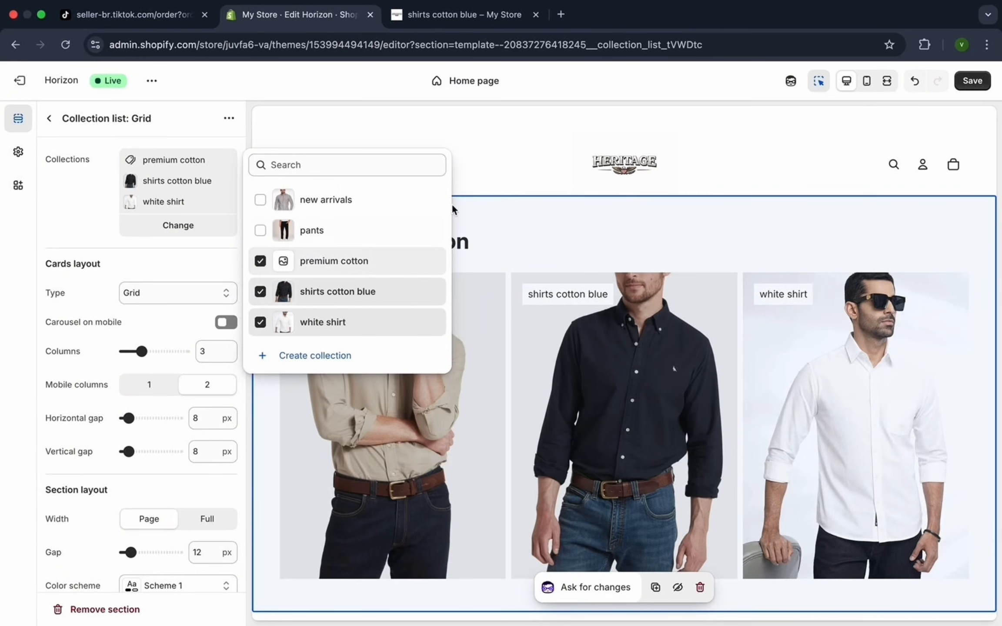
- Delete the "Shop by collection" text and the Header block that held it from the Collection list: Grid section
click(481, 174)
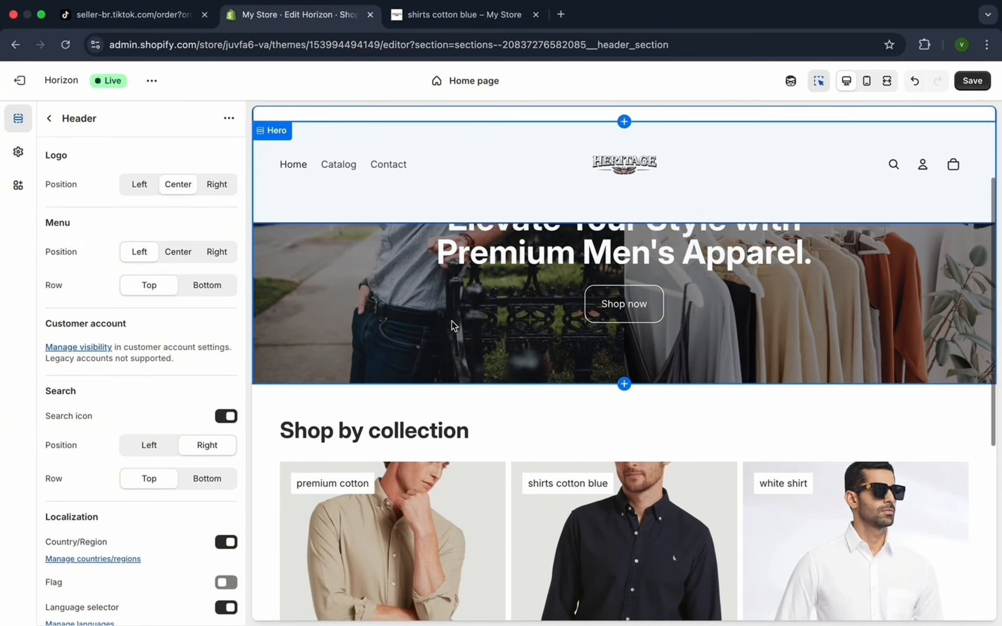
scroll(428, 474, down, 2)
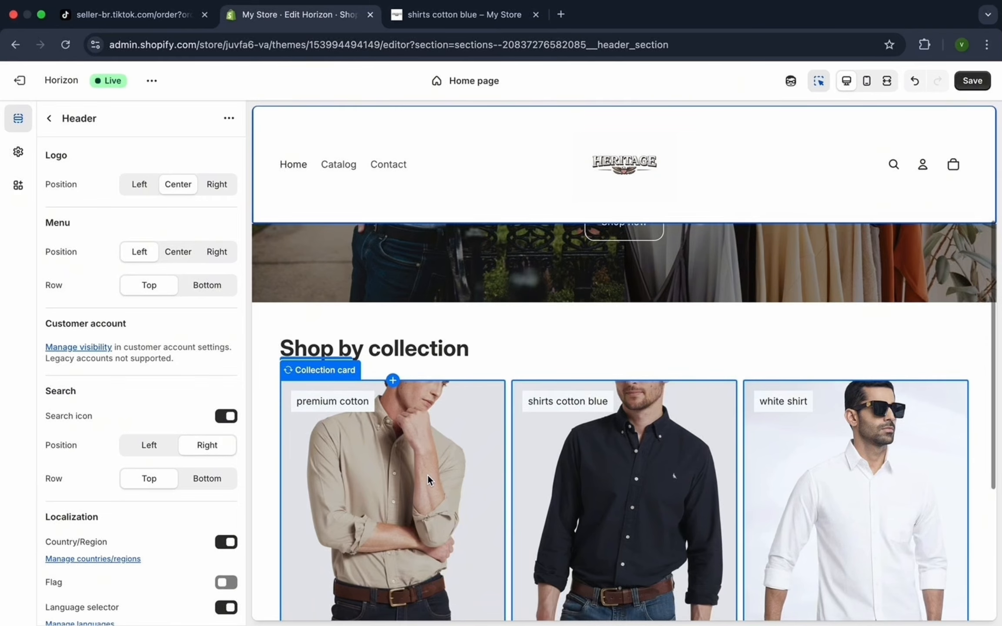
scroll(427, 474, down, 2)
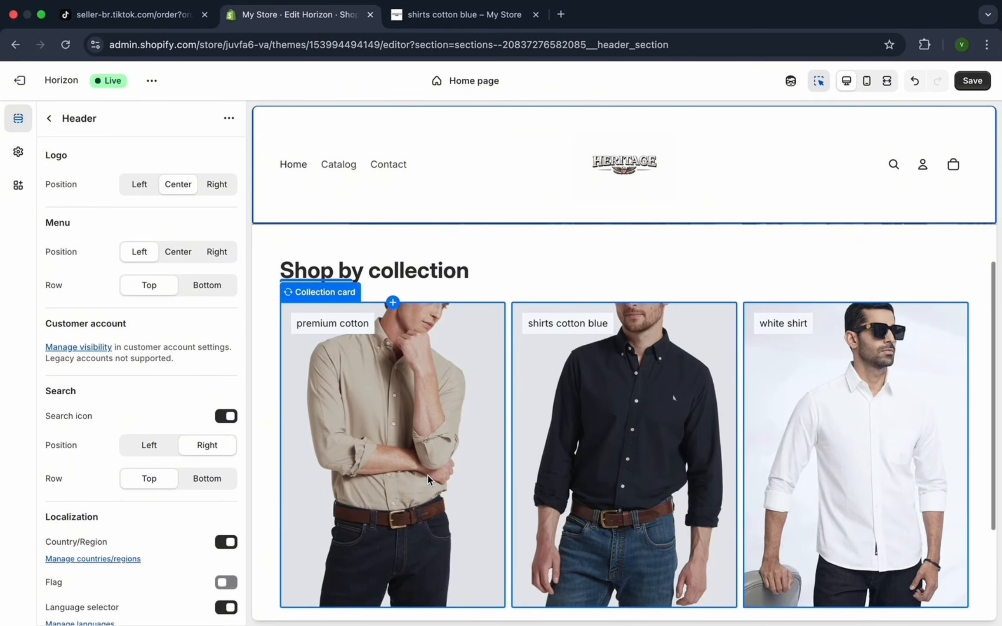
scroll(427, 479, down, 1)
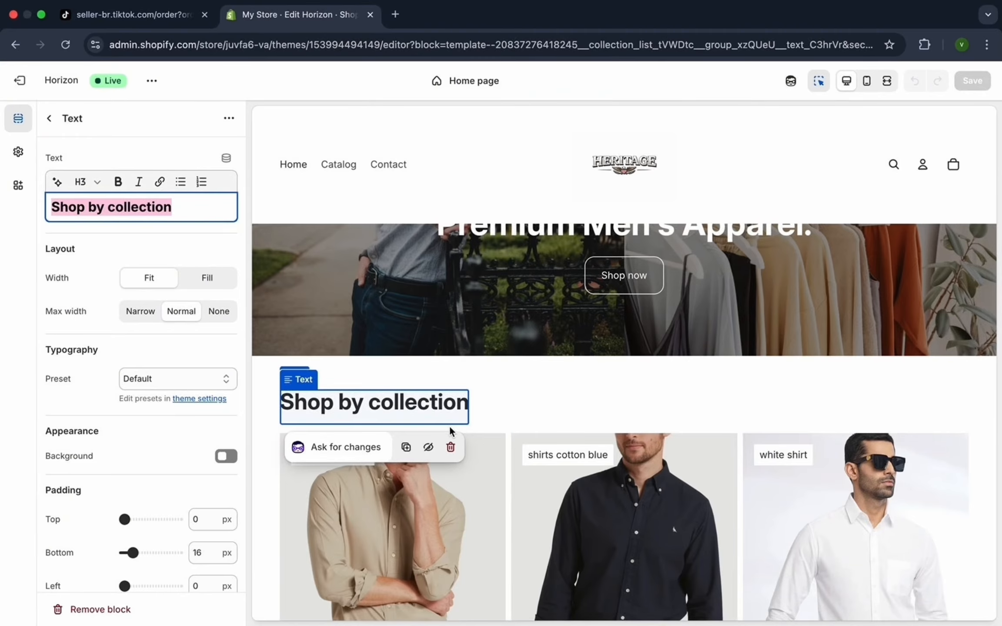
click(452, 447)
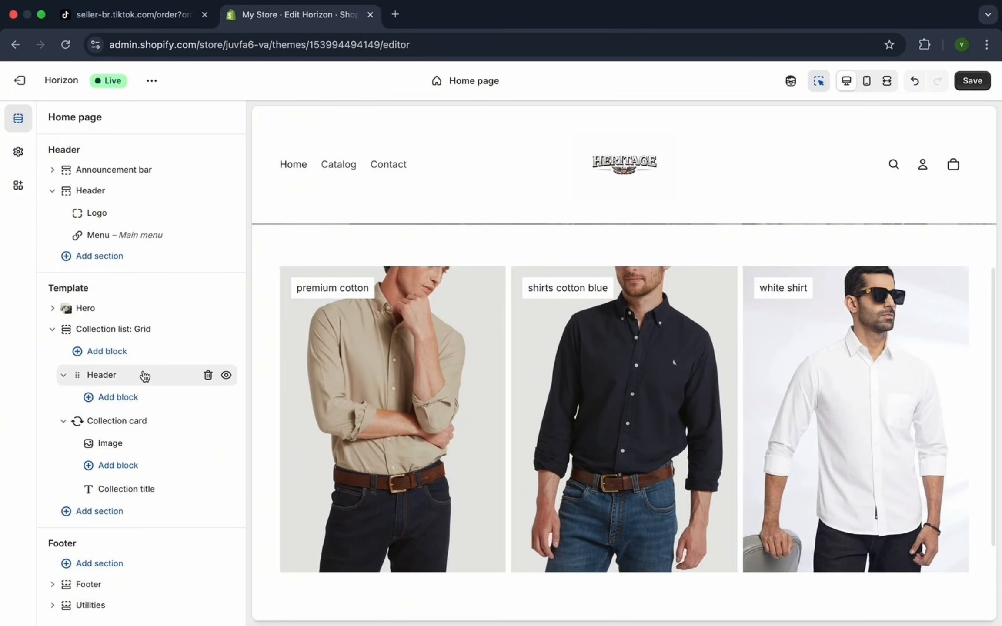
click(208, 375)
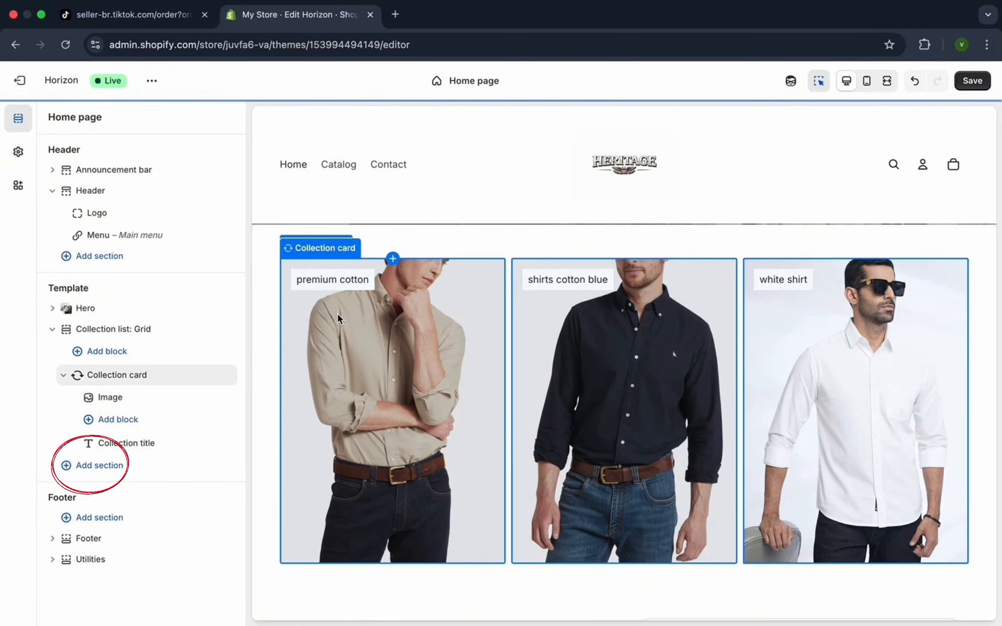
- Add a Featured collection: Carousel section below the collection grid and assign the new arrivals collection to it
scroll(337, 314, up, 3)
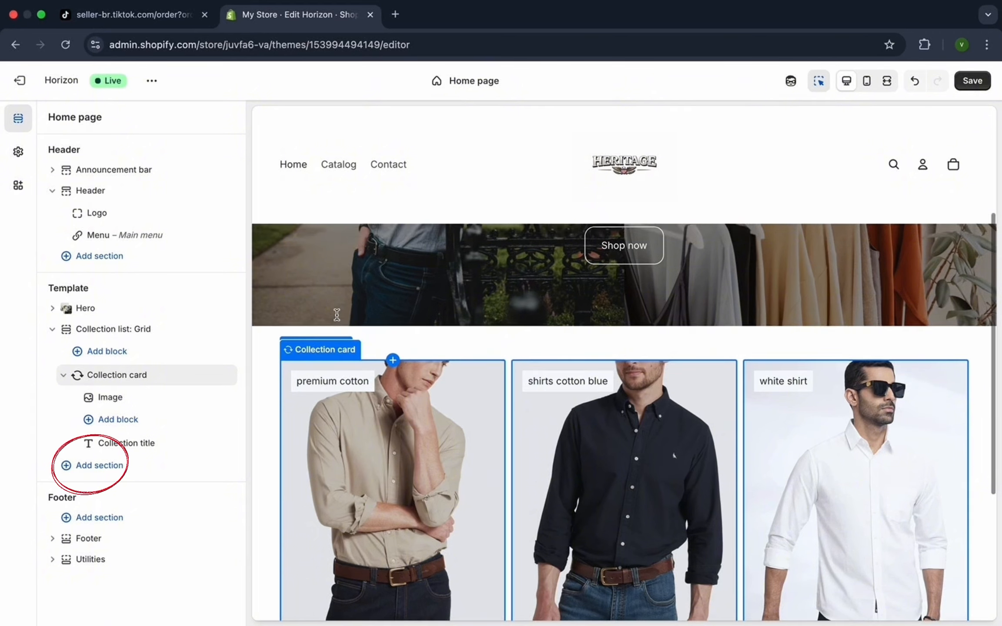
click(100, 466)
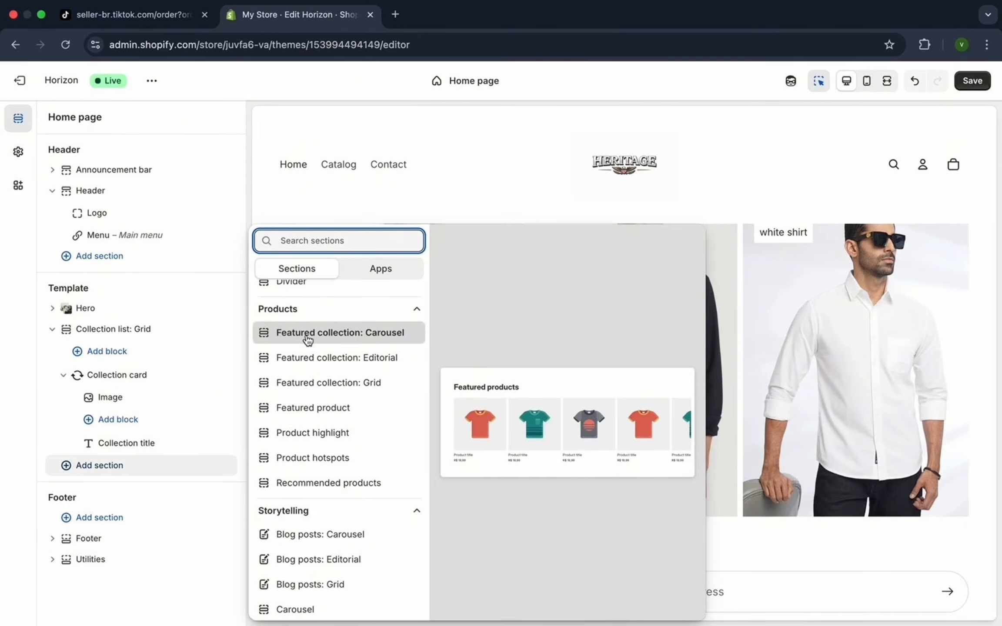
click(308, 335)
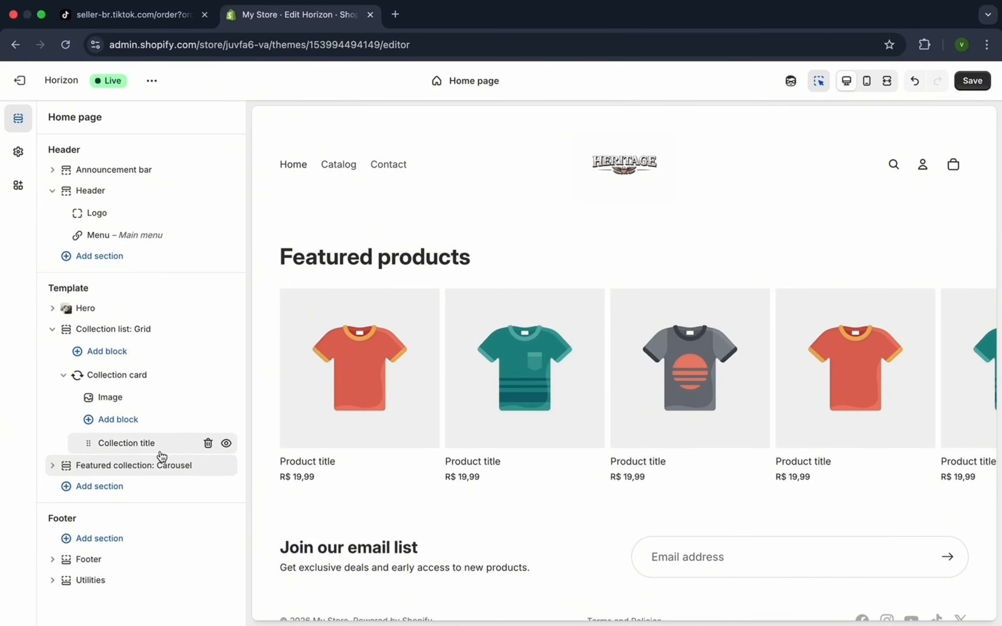
click(157, 466)
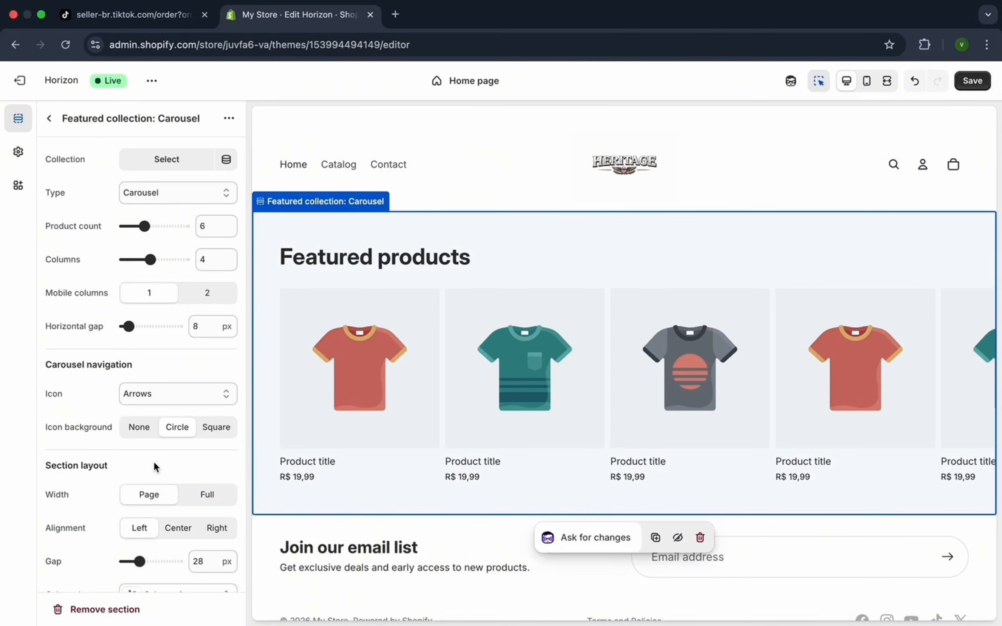
click(167, 159)
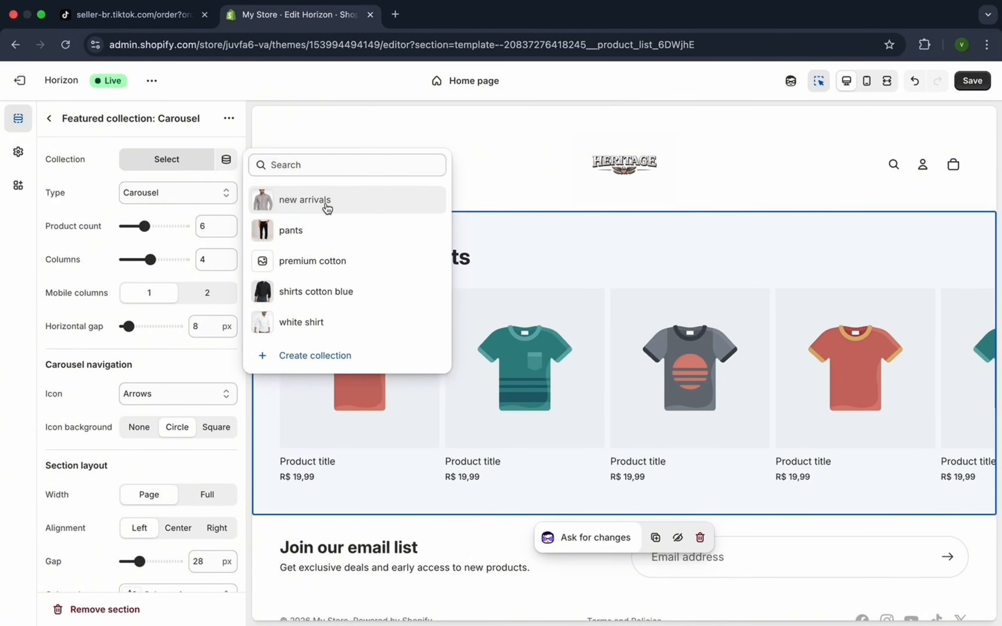
click(326, 205)
- Reopen the Home page template and review its preview from the header down past the collection cards
click(495, 88)
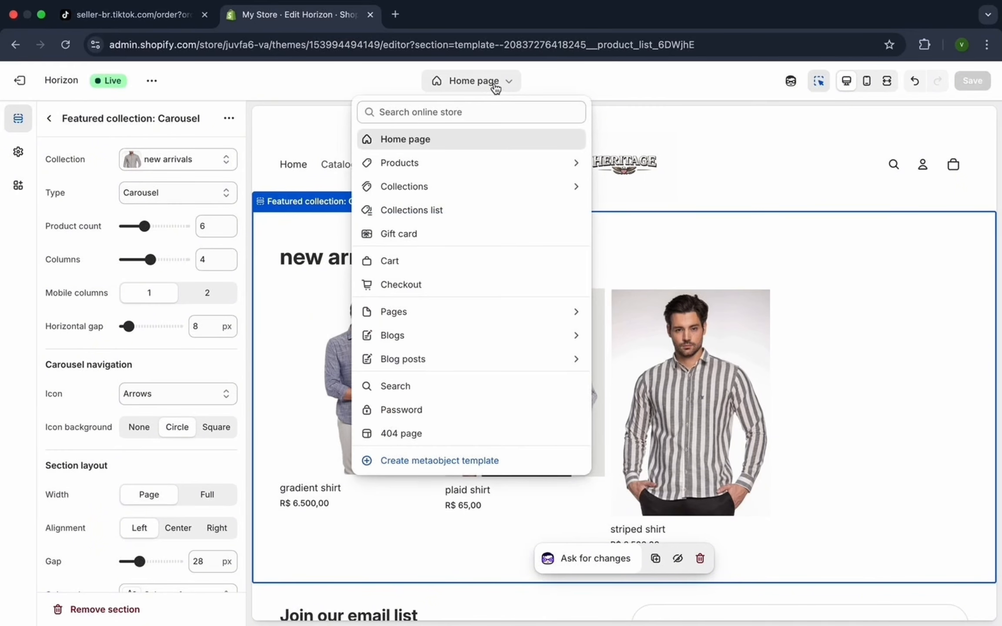
click(478, 82)
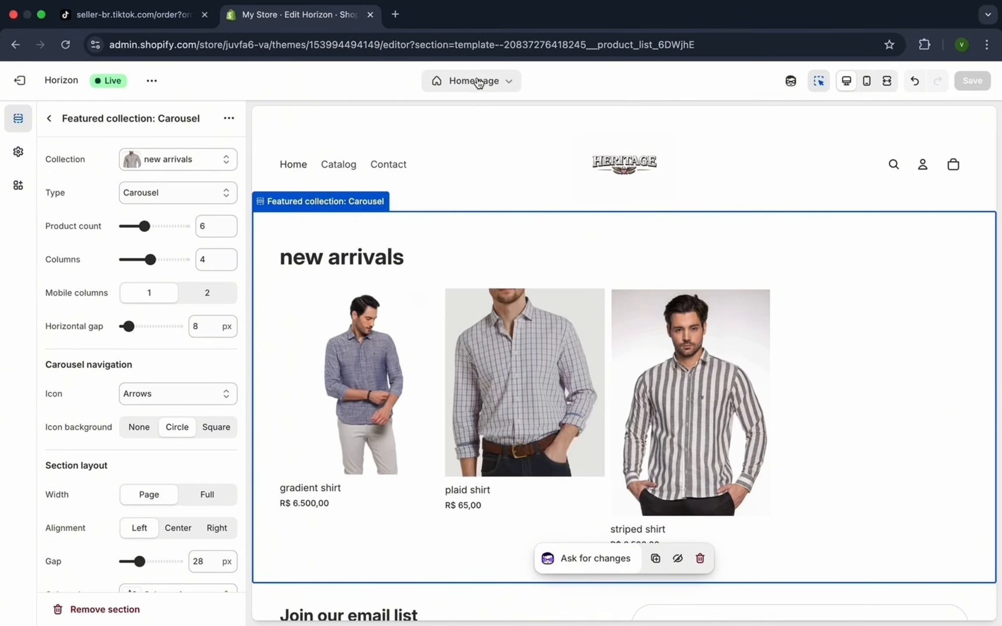
click(464, 83)
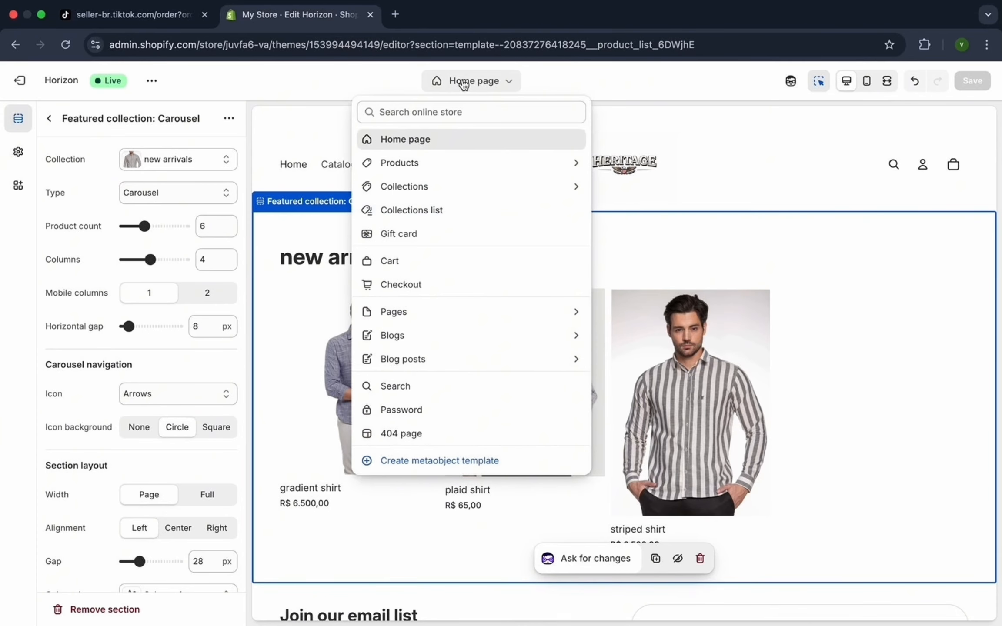
click(430, 142)
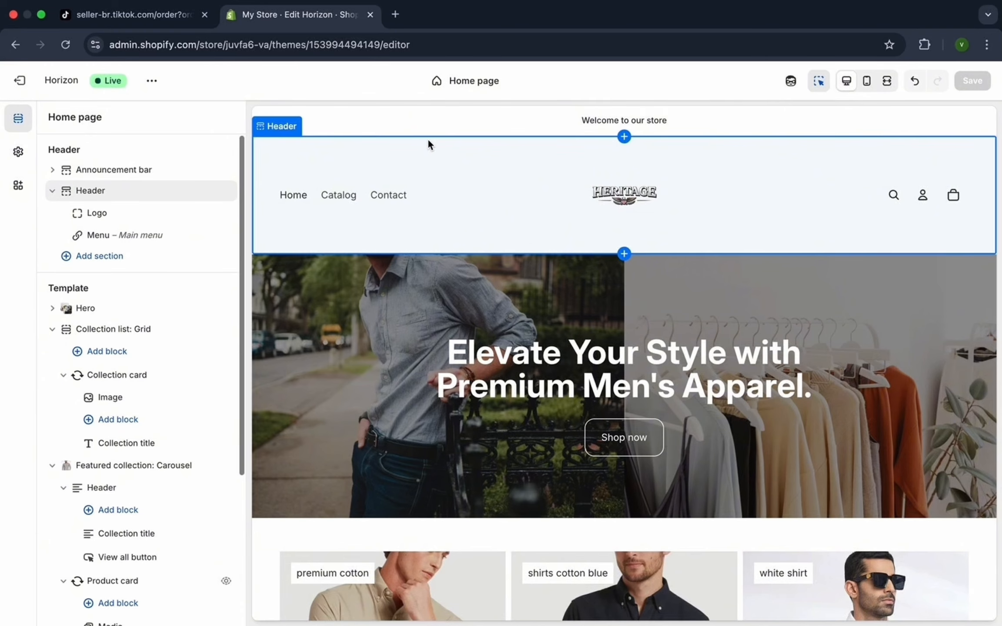
scroll(475, 352, down, 8)
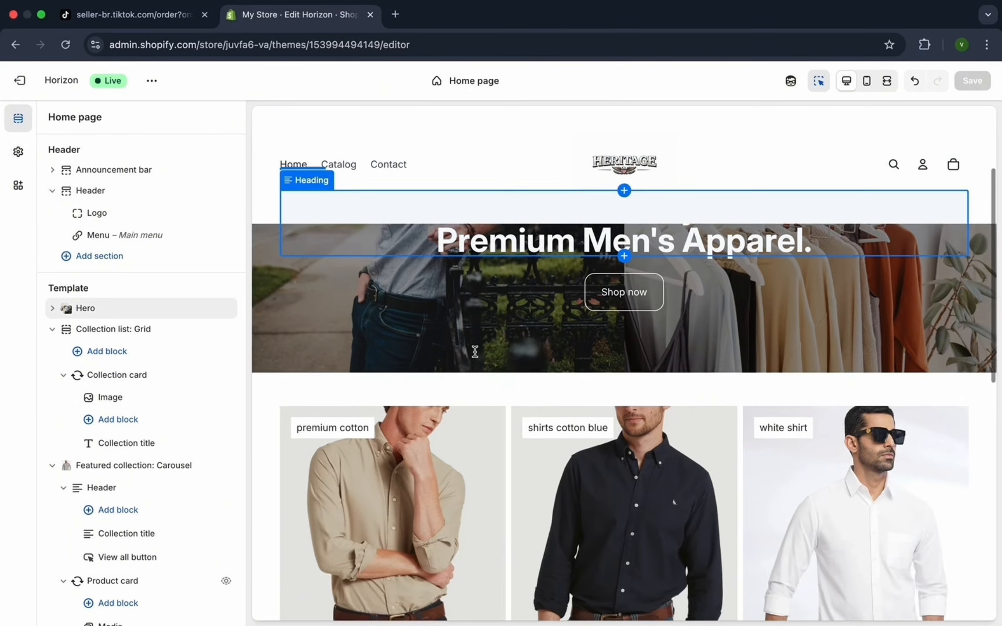
scroll(475, 356, down, 5)
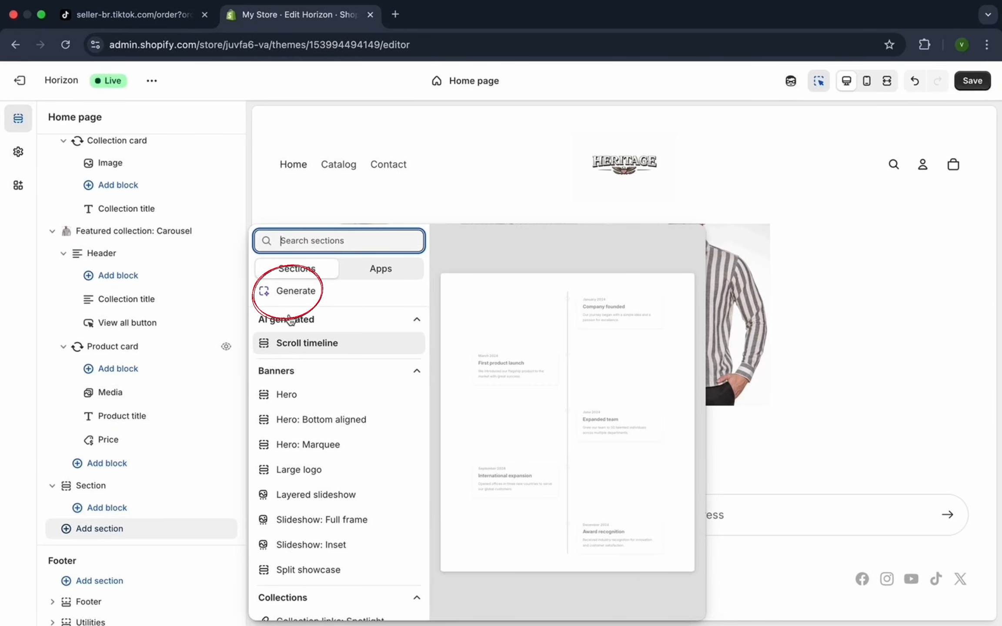
- Generate an AI block from the pasted prompt for an American men's fashion dropshipping brand concept, including About Us, mission, vision and values
click(310, 296)
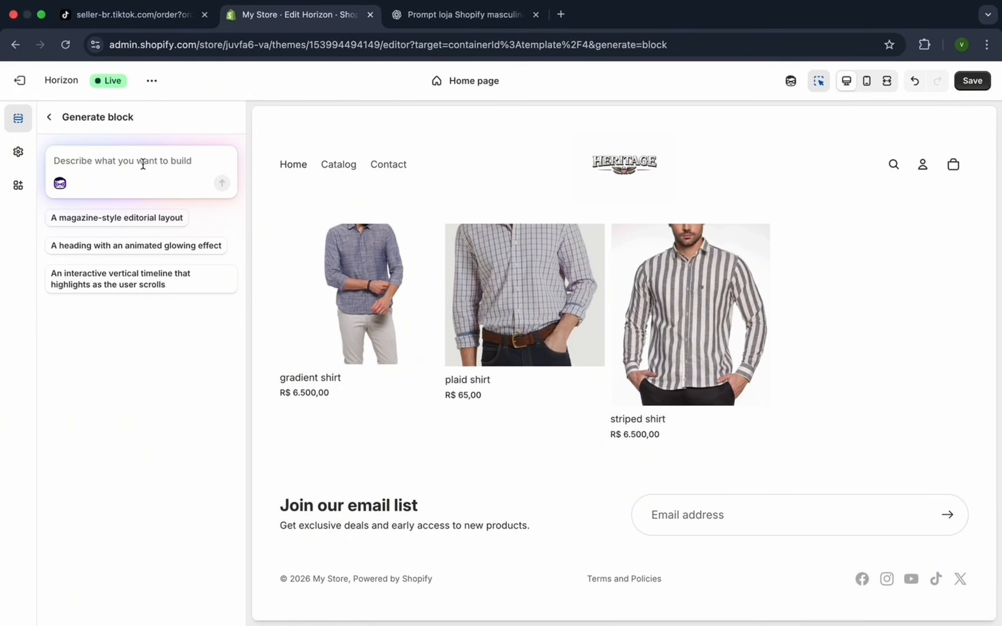
click(138, 164)
key(super+v)
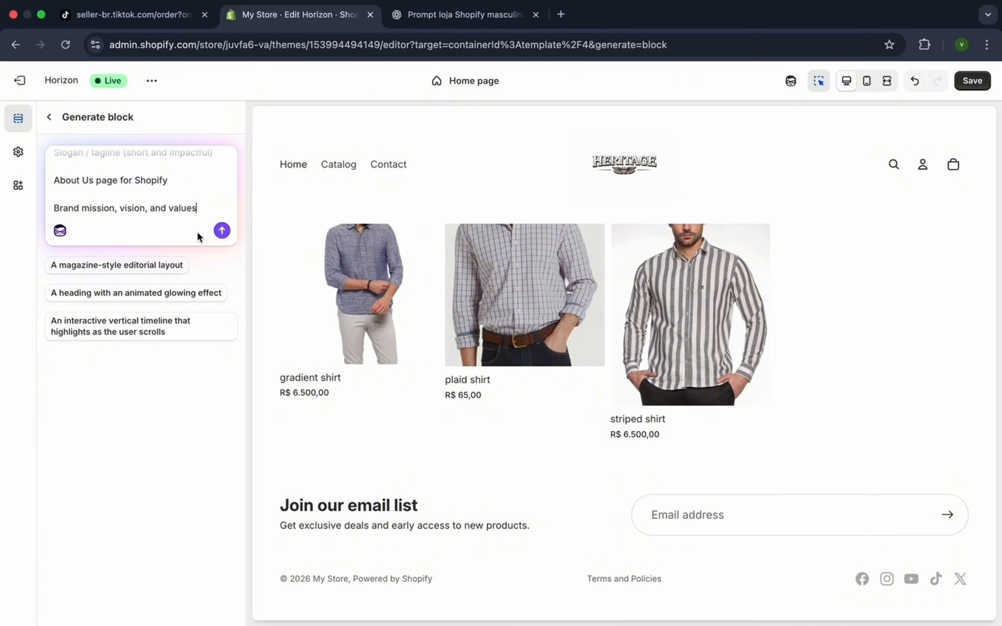
click(222, 231)
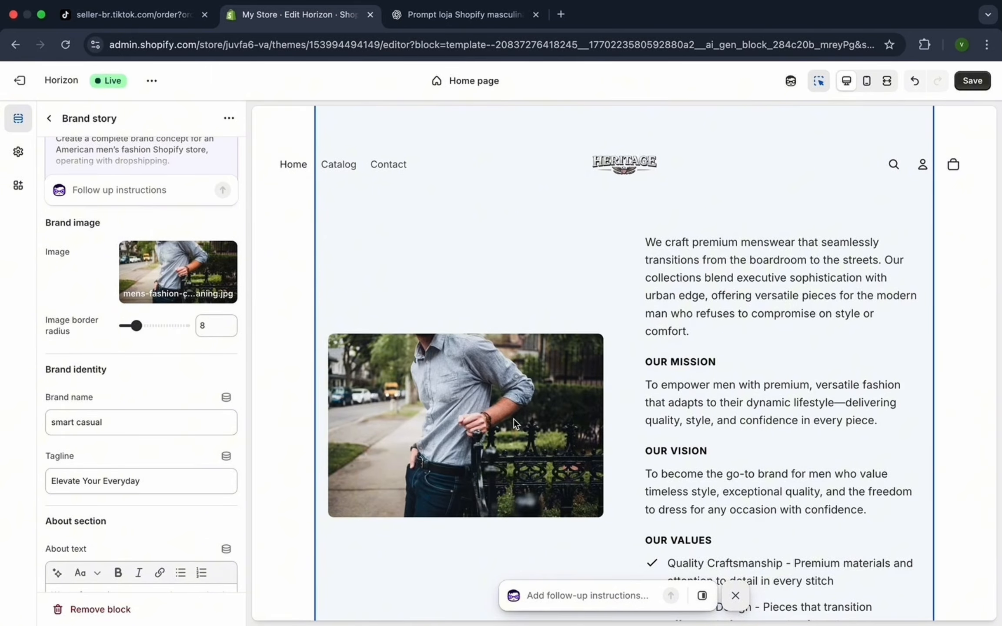
scroll(520, 448, down, 5)
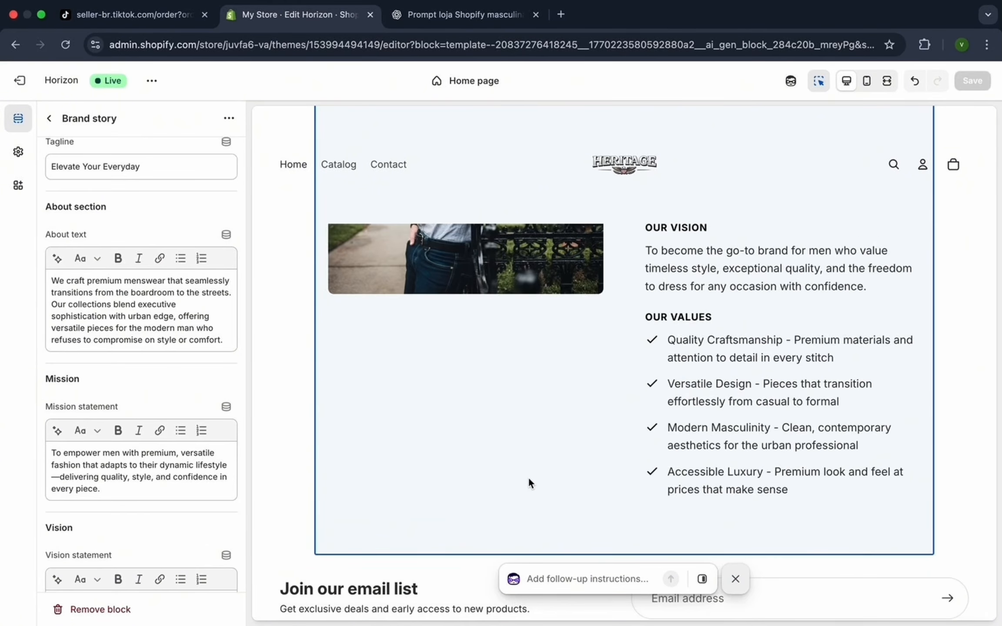
- Open the Default product template and look over its product information and "You may also like" areas
click(479, 81)
click(435, 163)
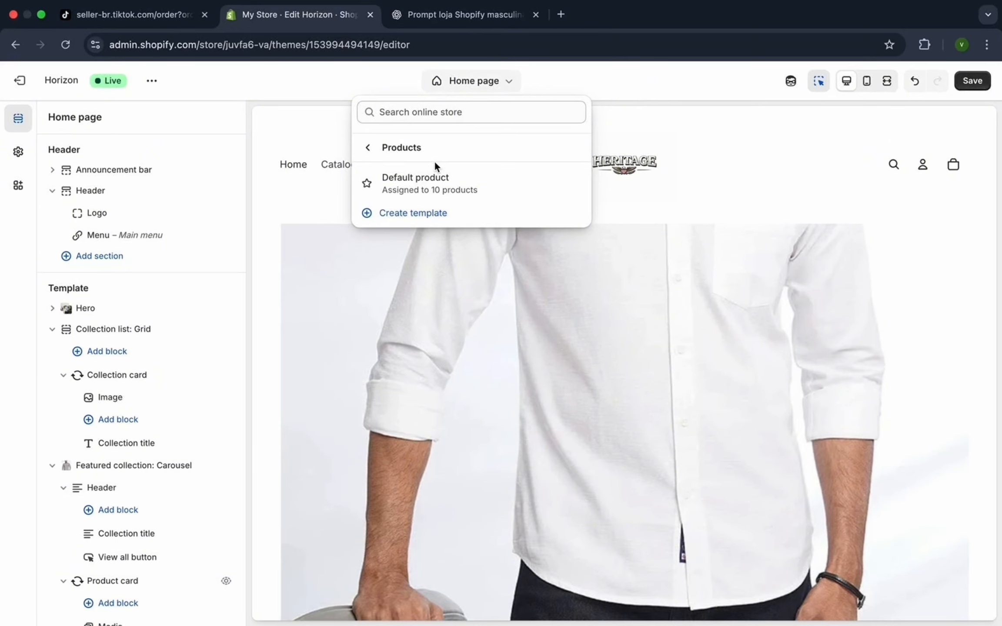
click(432, 182)
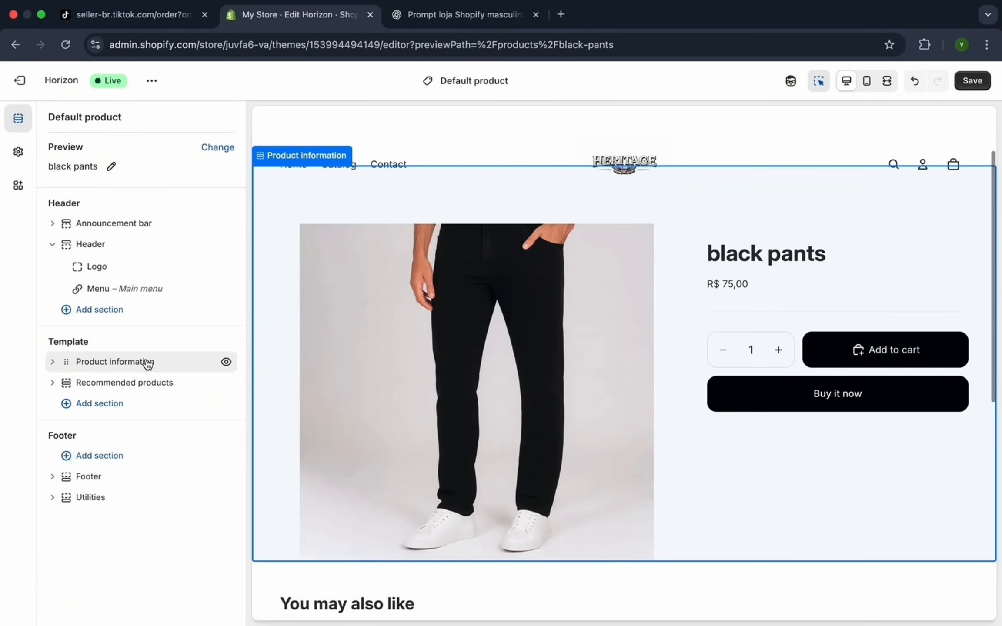
scroll(609, 458, down, 7)
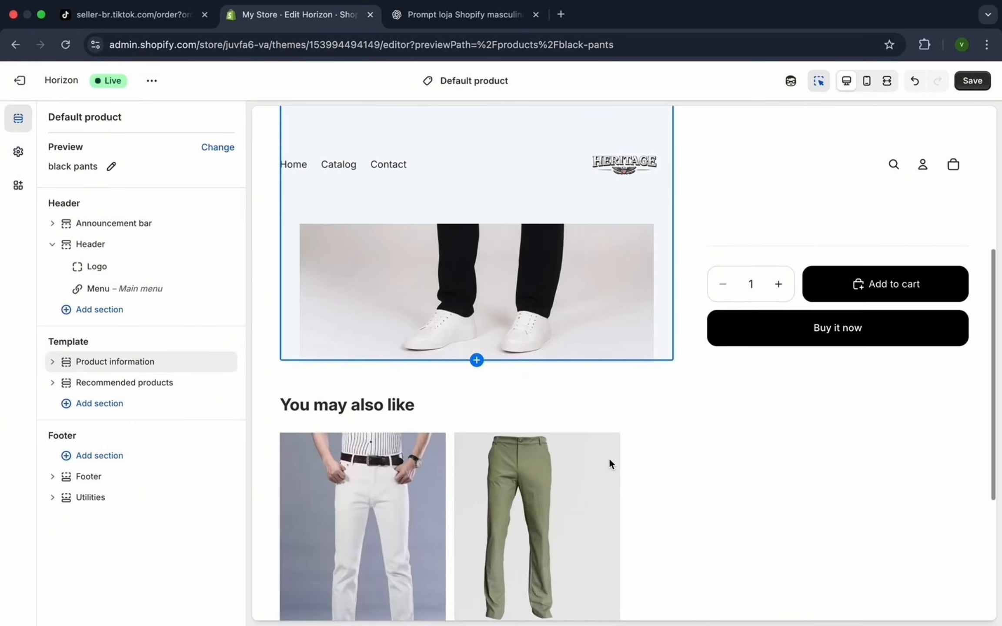
scroll(609, 458, up, 1)
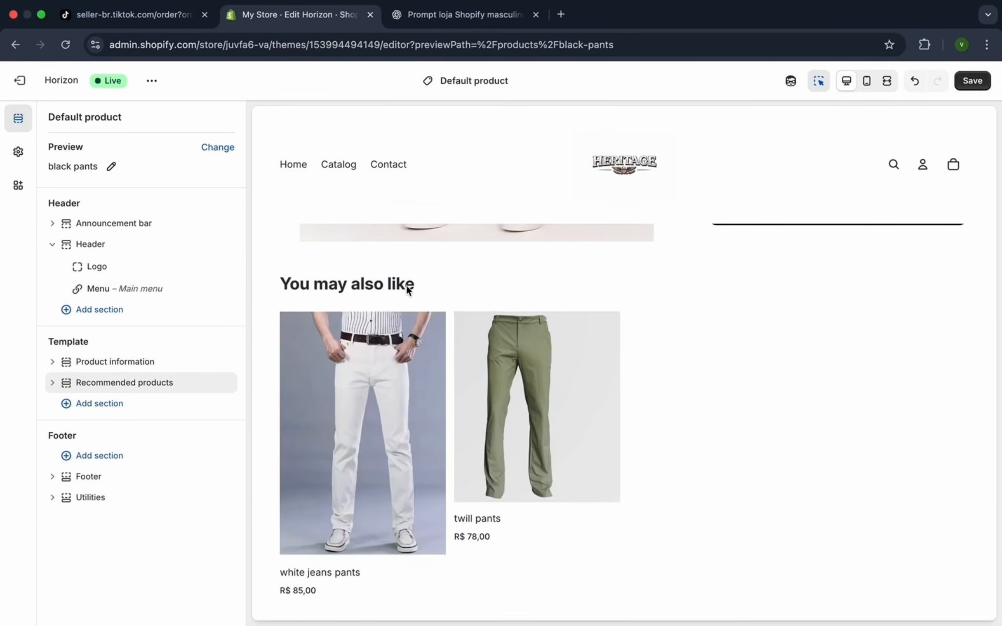
- Examine the Recommended products section's layout and padding settings and the full black pants page preview
click(185, 388)
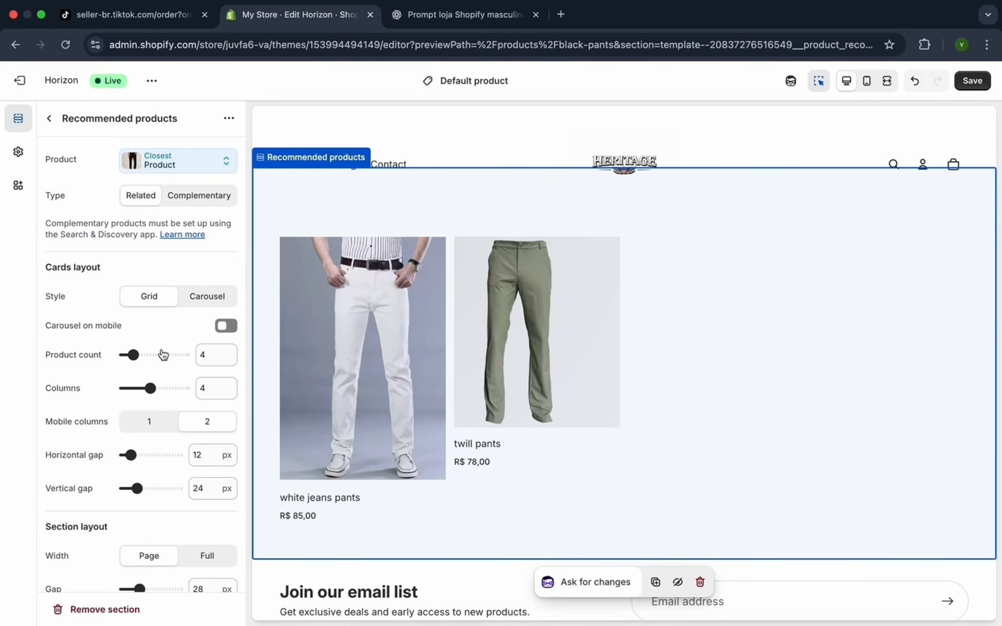
scroll(176, 500, down, 5)
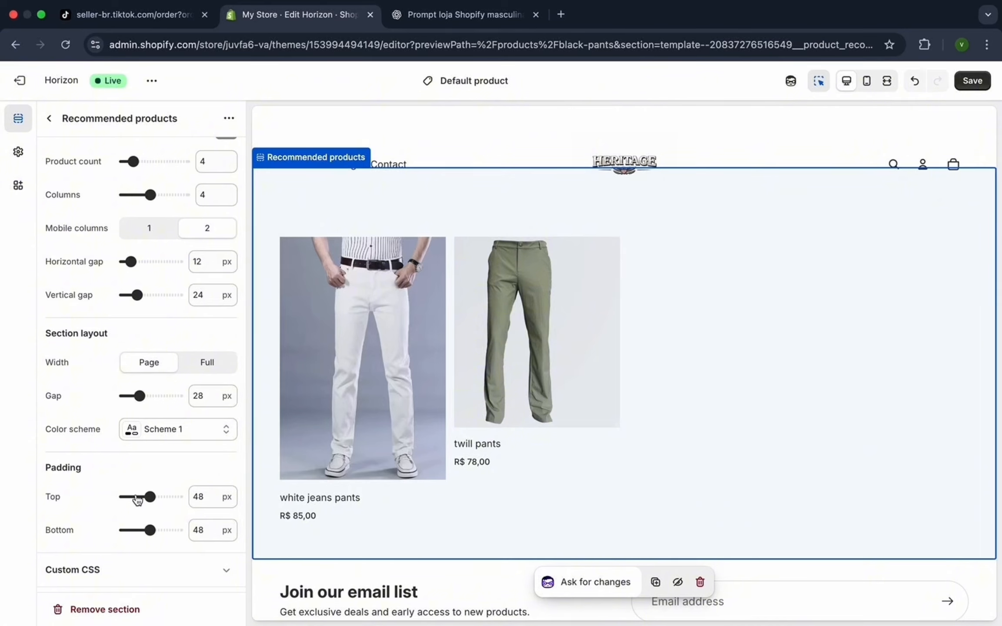
scroll(113, 528, up, 5)
click(49, 119)
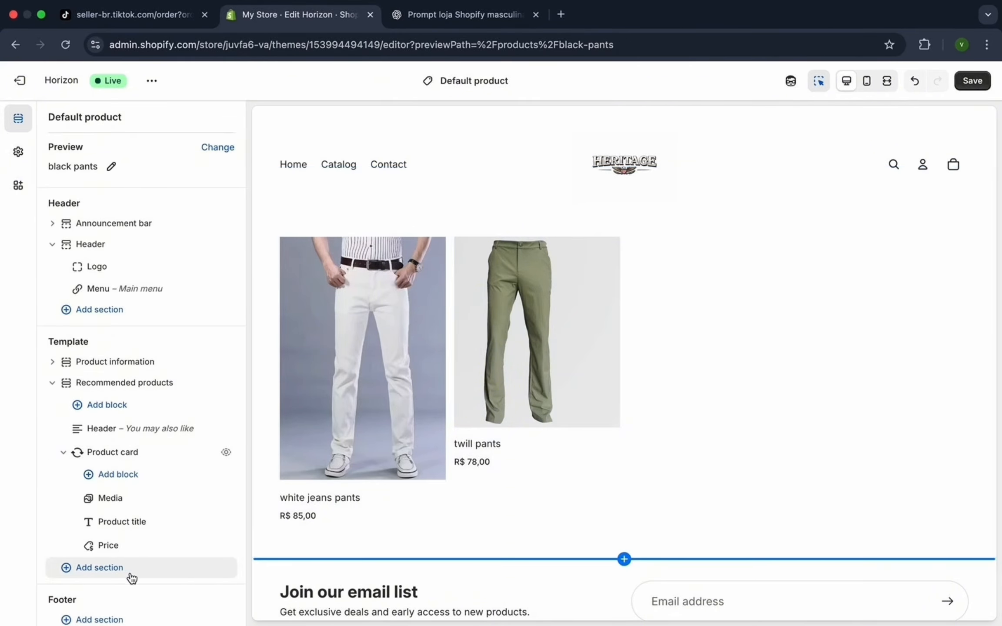
scroll(541, 420, up, 10)
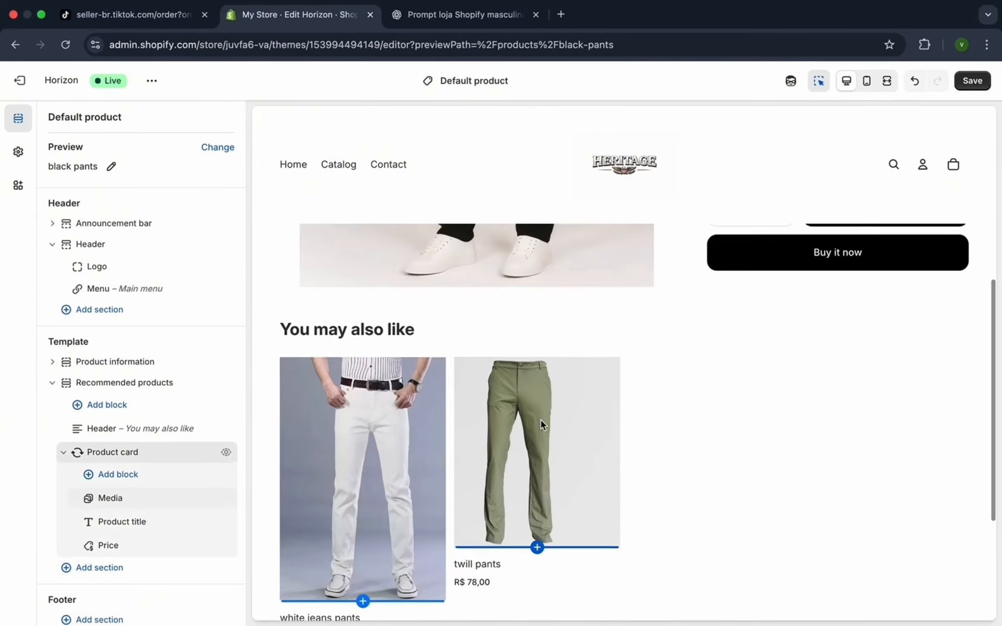
scroll(541, 420, down, 10)
scroll(541, 420, down, 5)
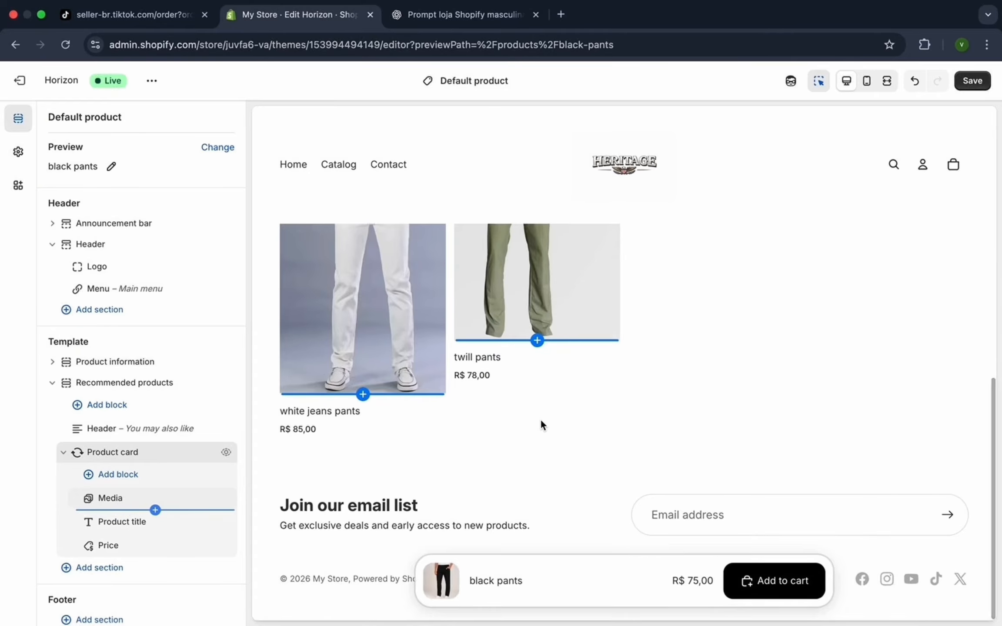
scroll(540, 418, up, 15)
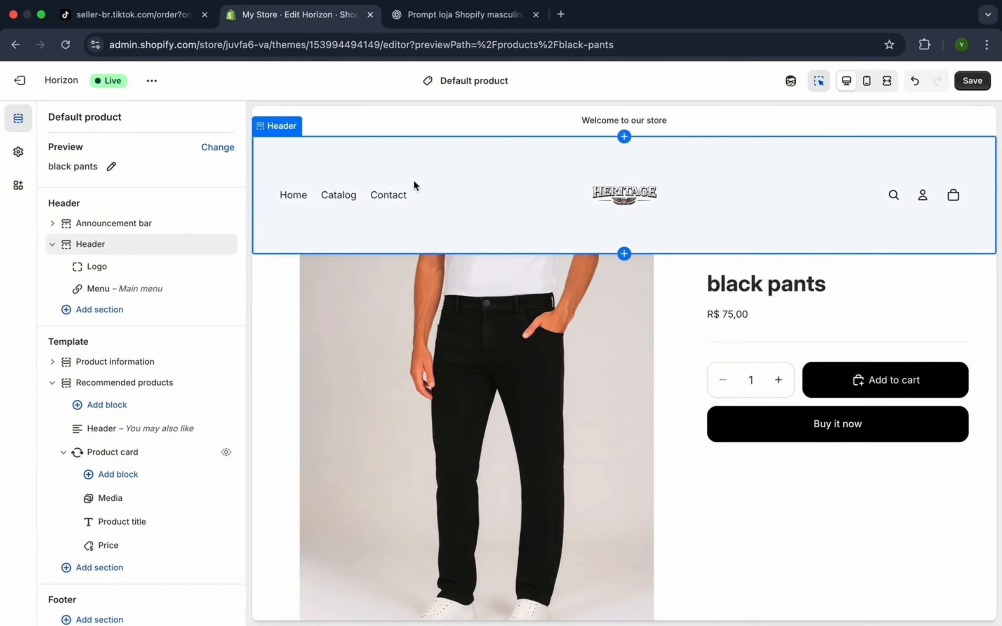
- Return to the Home page template and check the hero banner and collection cards in the preview
click(474, 82)
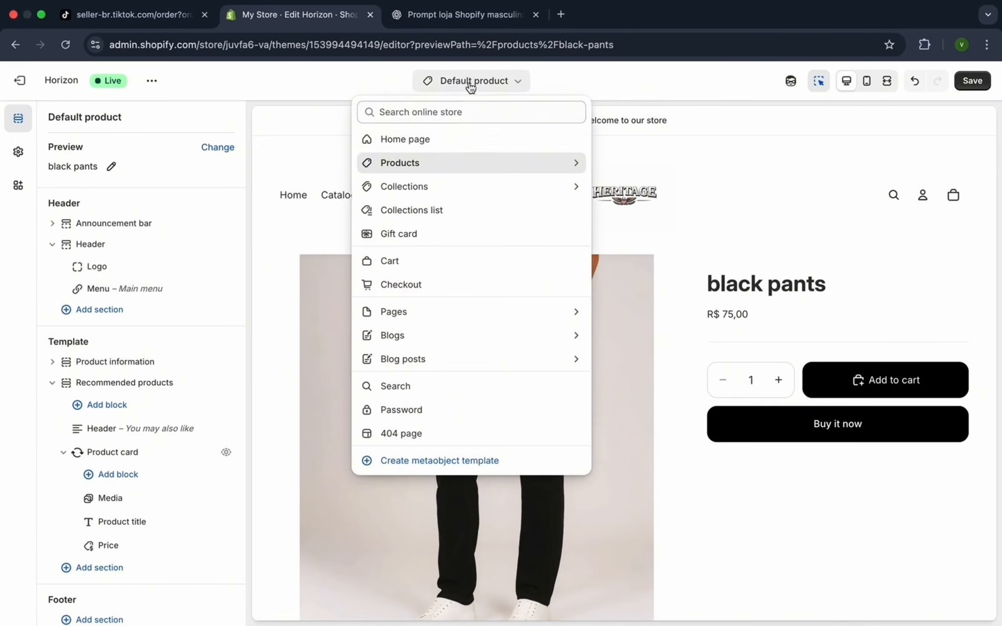
click(450, 143)
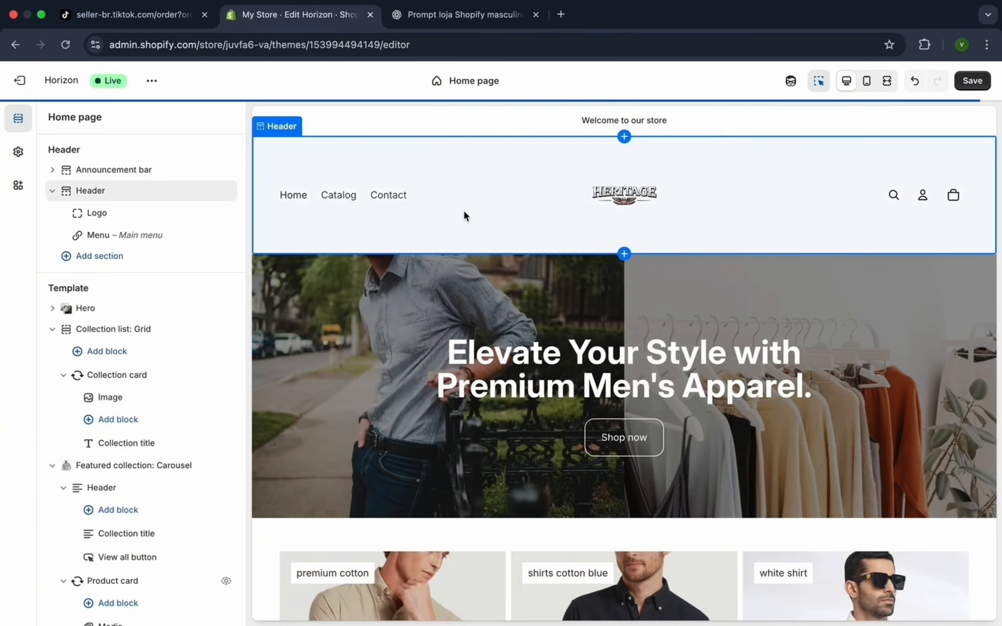
scroll(512, 330, down, 5)
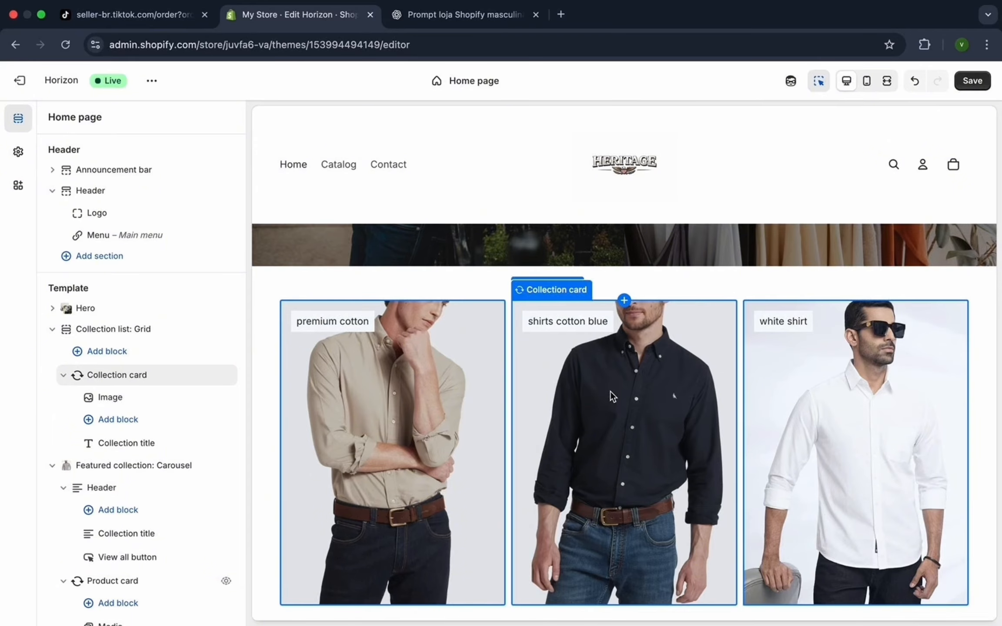
scroll(601, 386, up, 5)
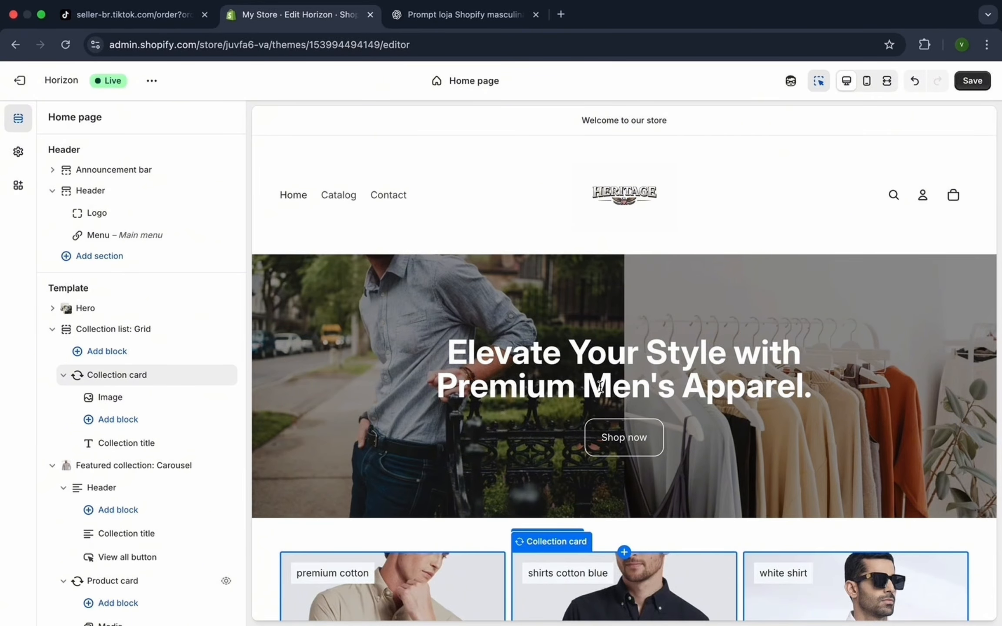
- Select the Collection list: Grid section and examine its cards layout, section layout and padding settings
scroll(521, 228, down, 6)
click(491, 241)
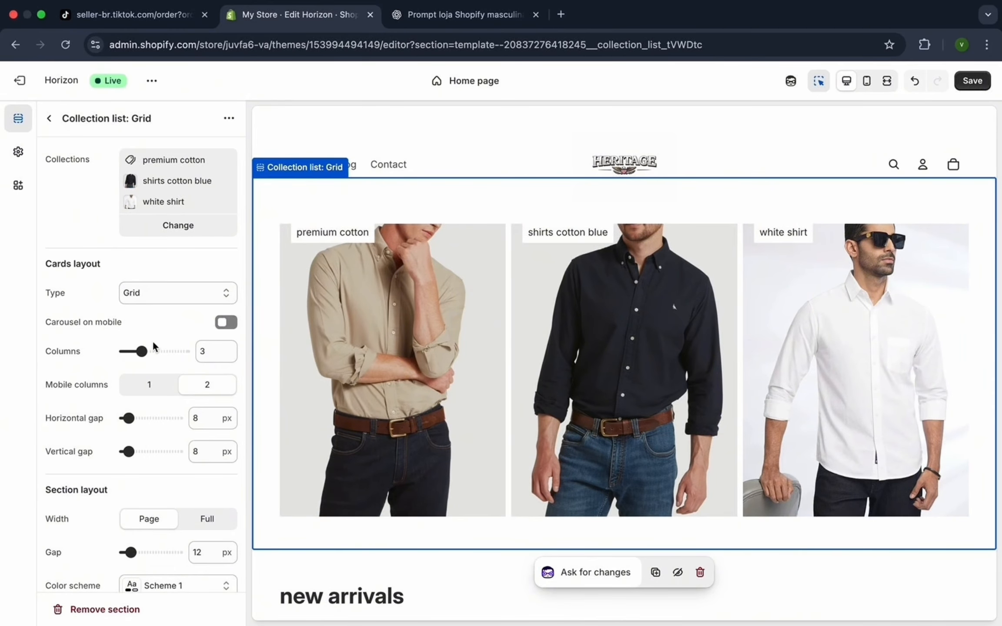
scroll(153, 345, down, 5)
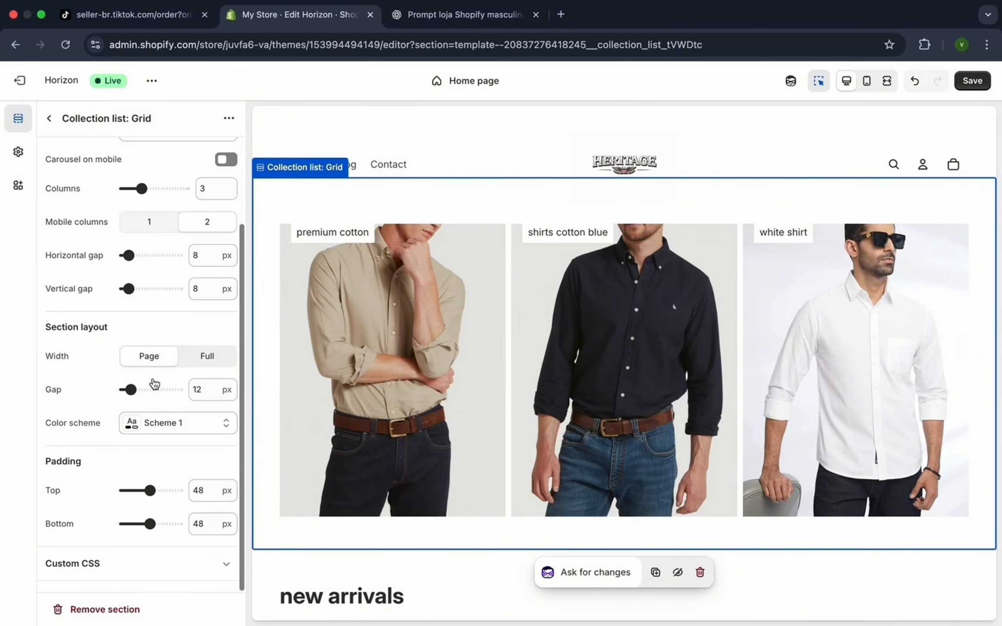
scroll(155, 384, up, 5)
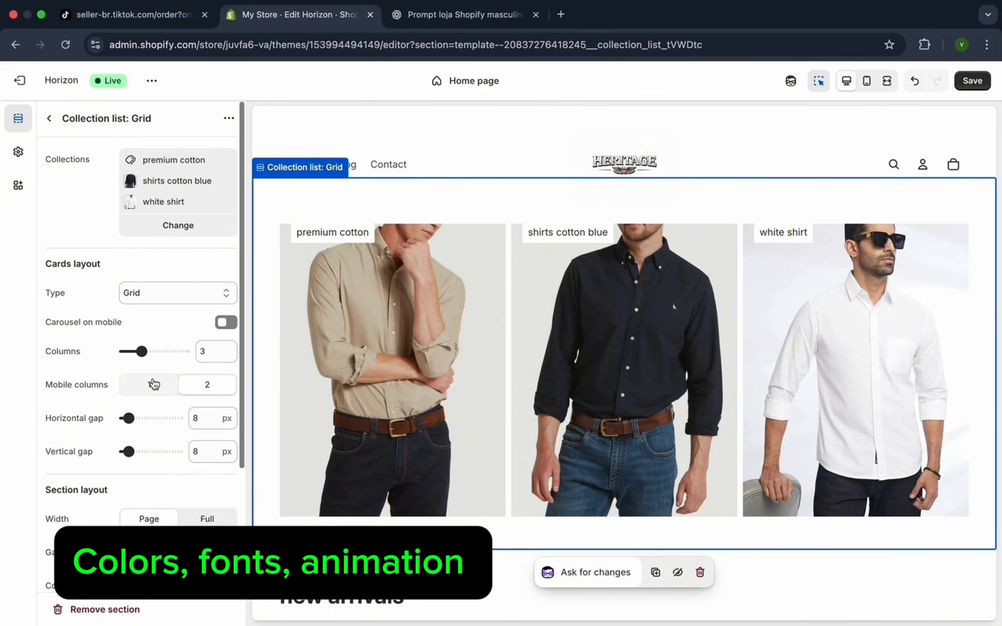
scroll(153, 384, down, 5)
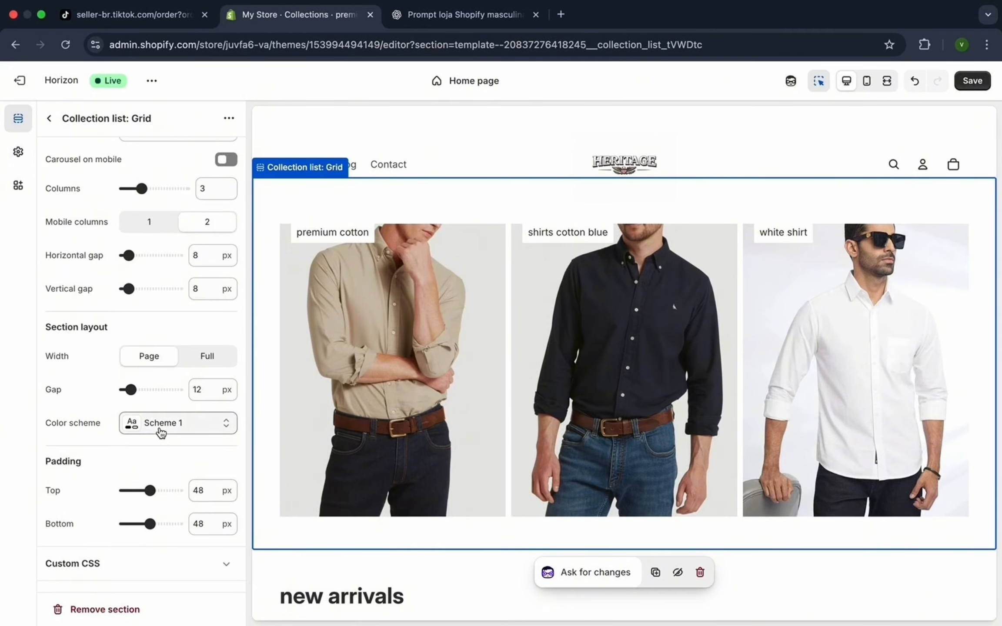
- Try color Scheme 5 on the Collection list: Grid section, and switch it back to Scheme 1
click(161, 432)
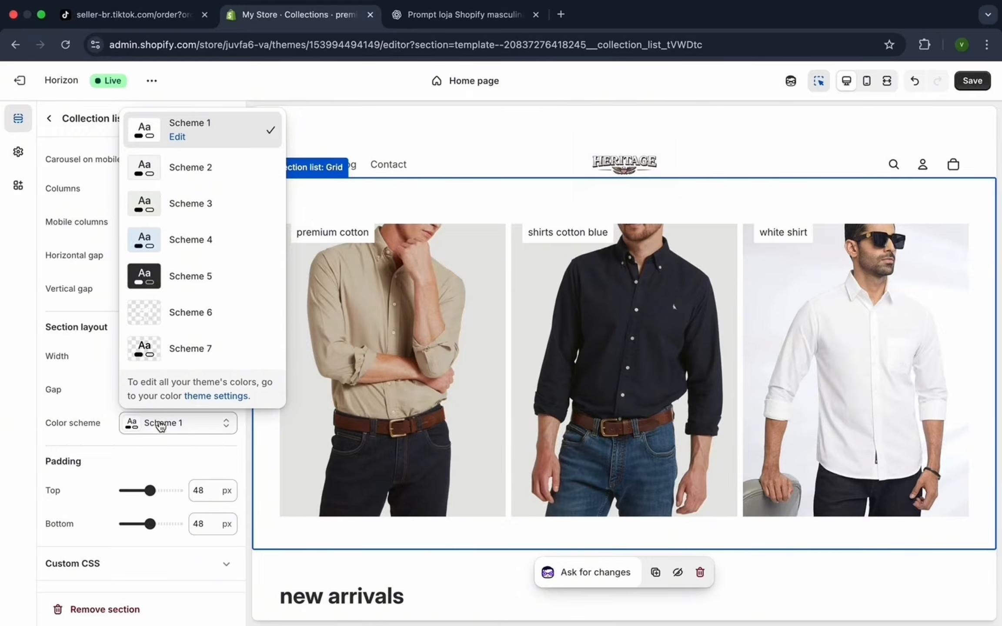
click(190, 277)
click(189, 148)
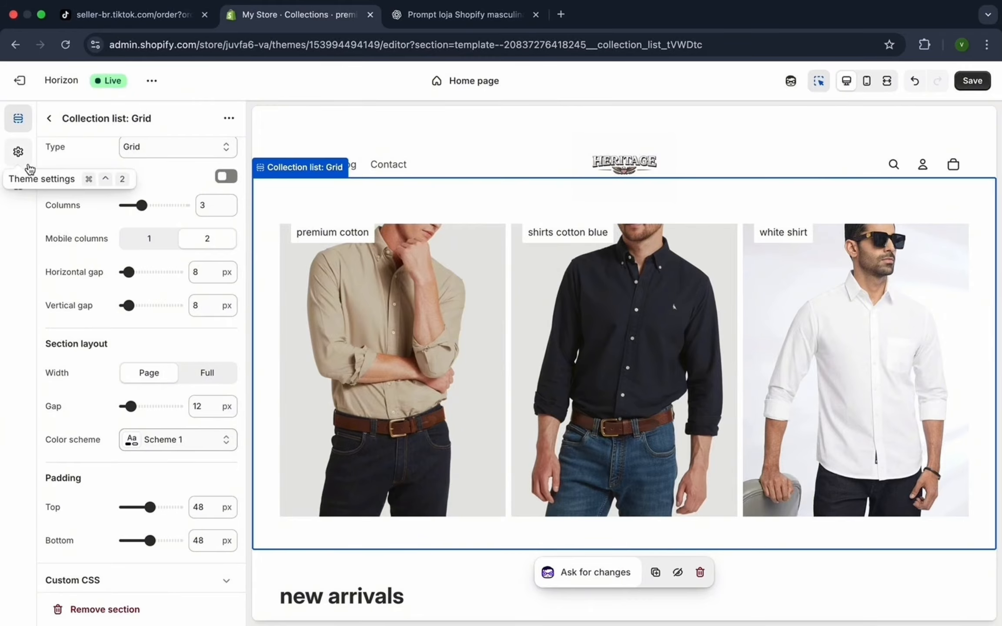
- Look over the theme-wide color schemes and examine the individual color settings of Scheme 4
click(18, 152)
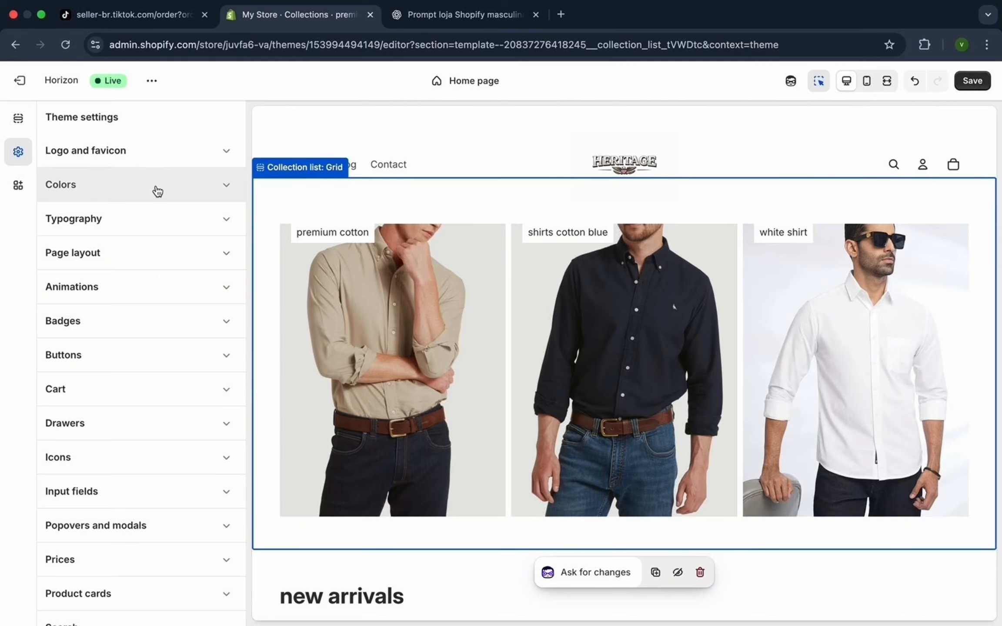
click(225, 190)
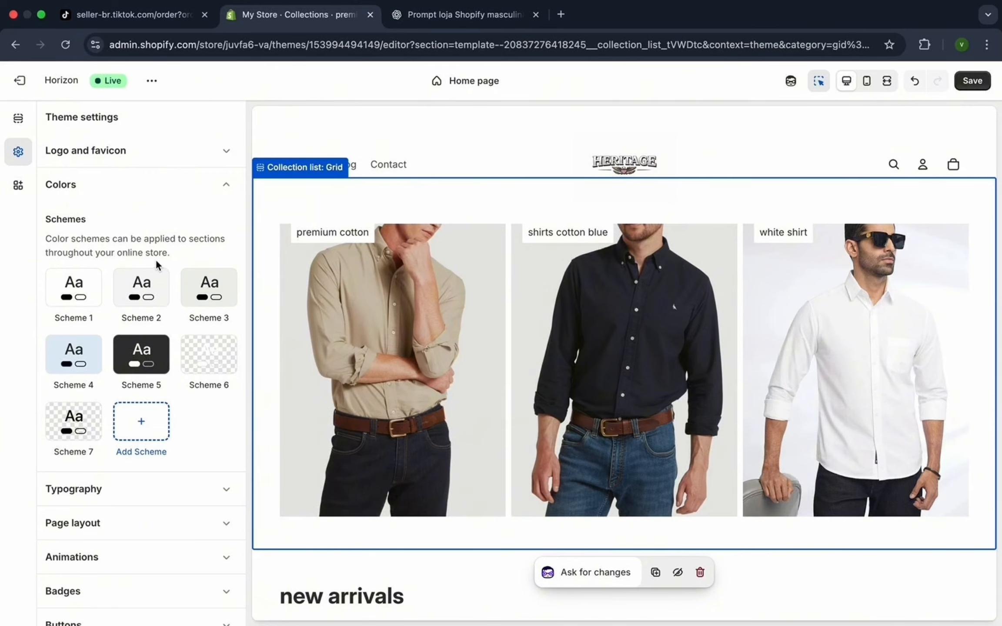
click(87, 354)
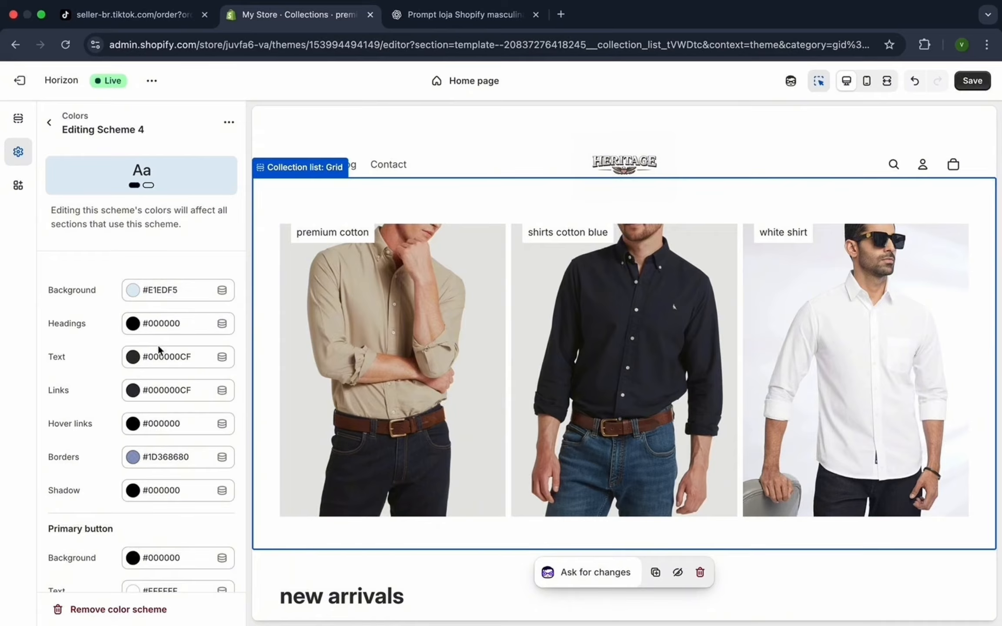
scroll(154, 392, down, 2)
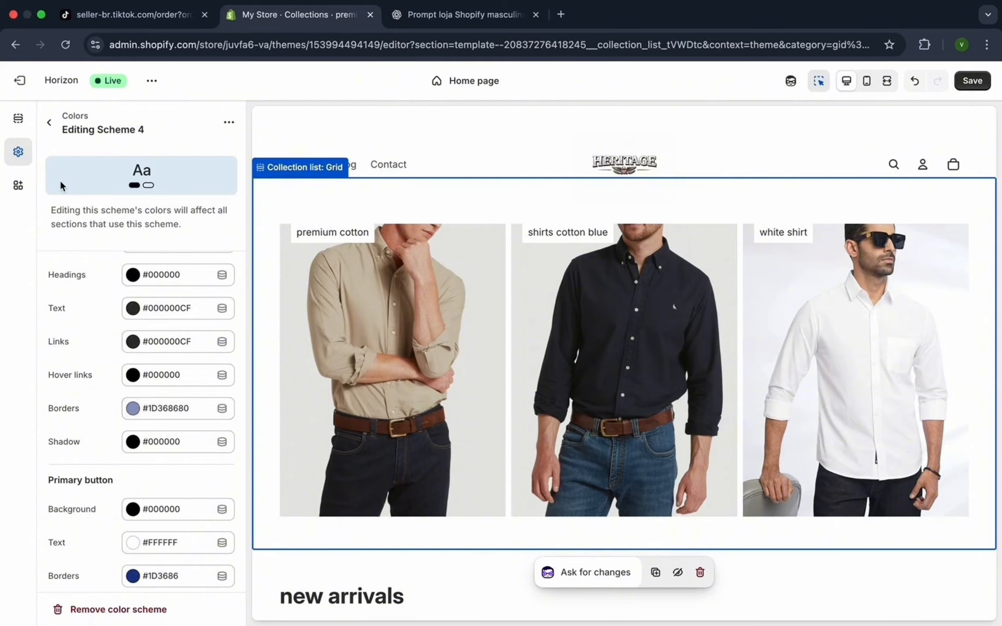
click(50, 123)
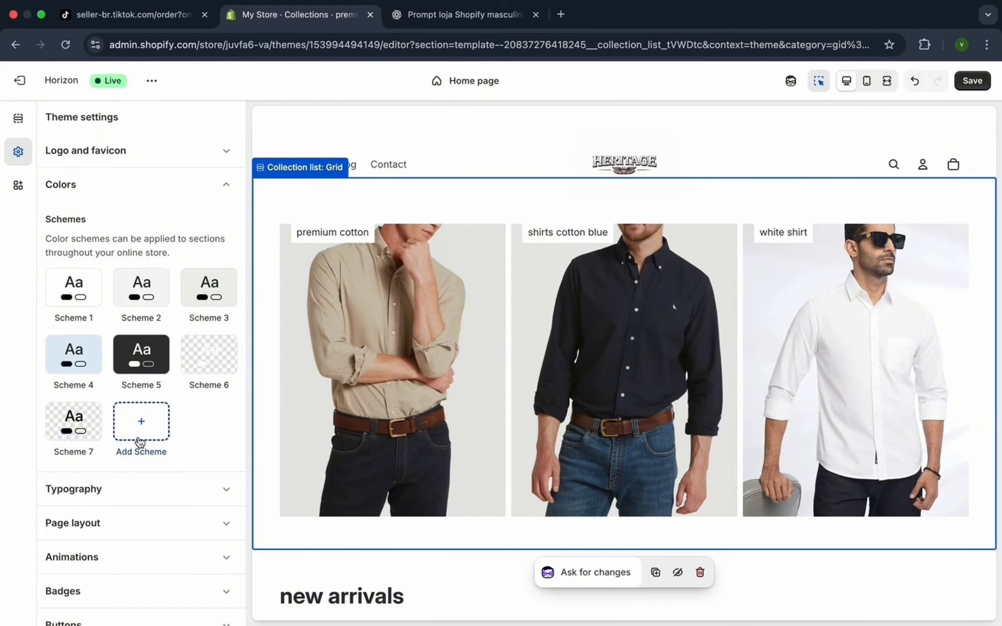
click(220, 191)
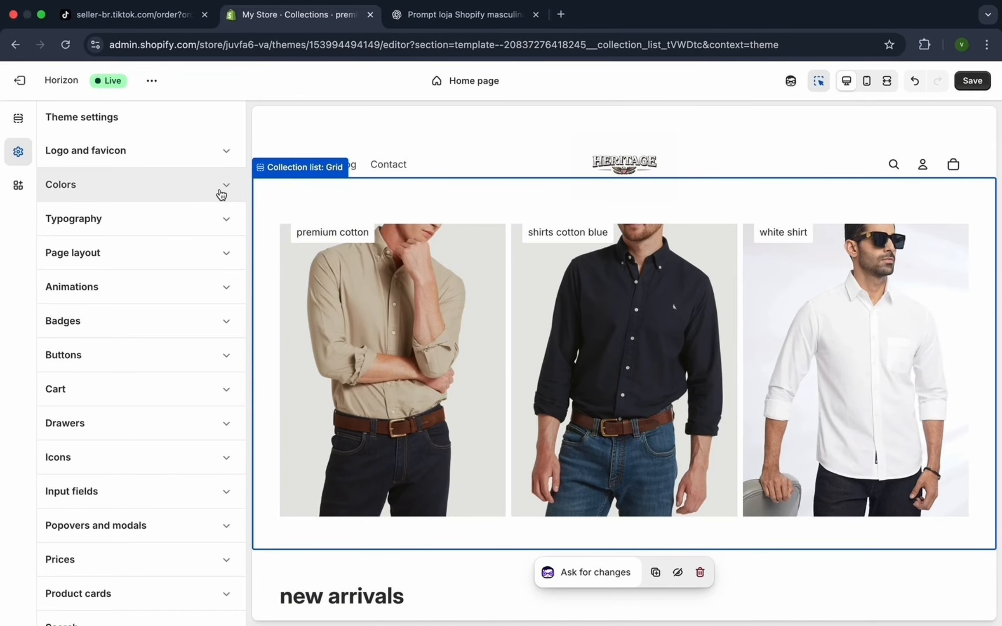
- Review the theme's typography settings, including the available body fonts, paragraph and heading presets, without changing any
click(162, 228)
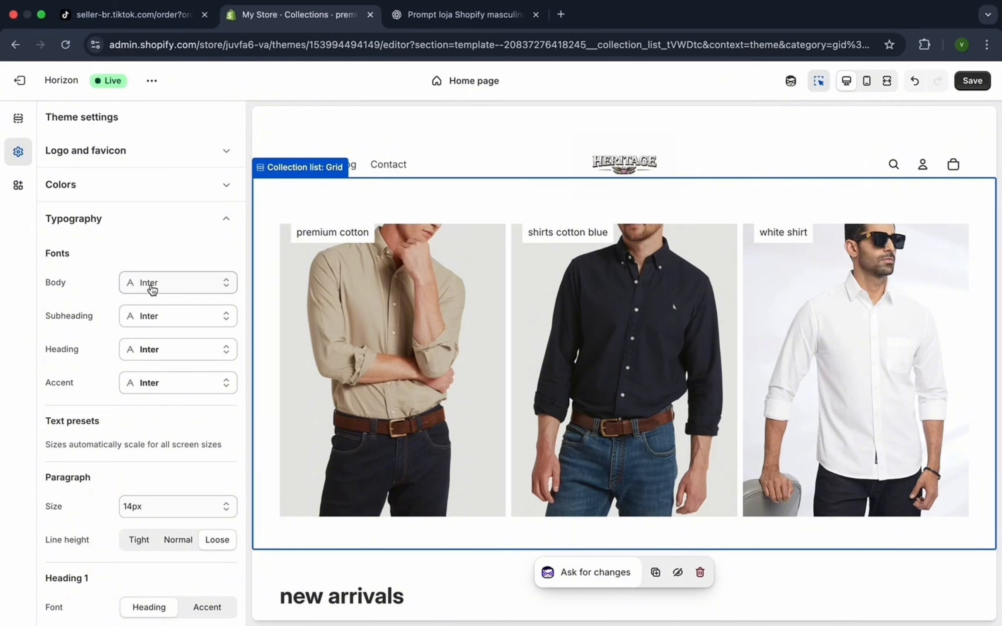
click(212, 283)
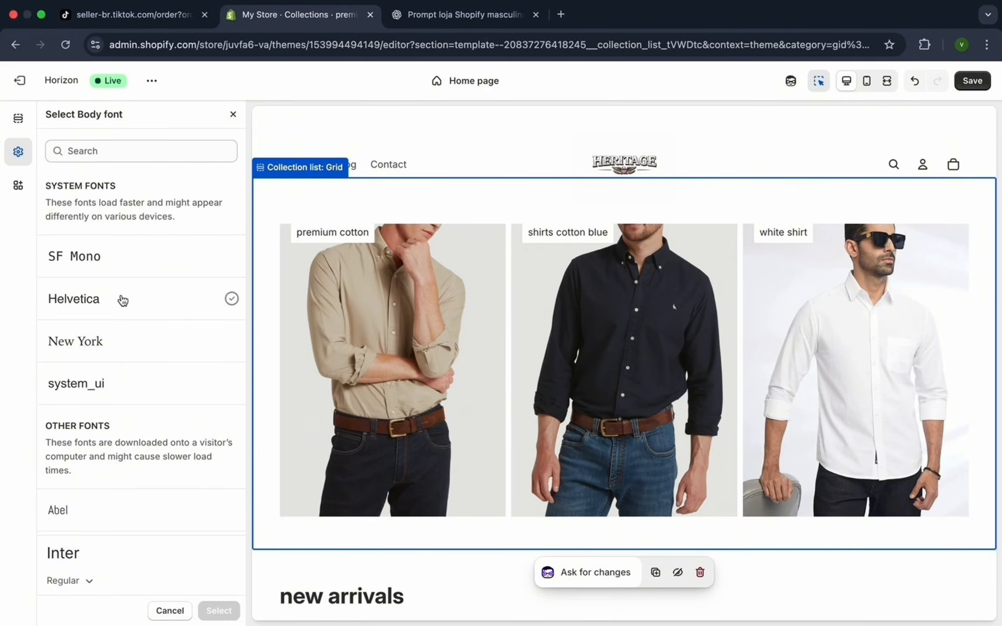
scroll(118, 374, down, 1)
scroll(119, 375, up, 1)
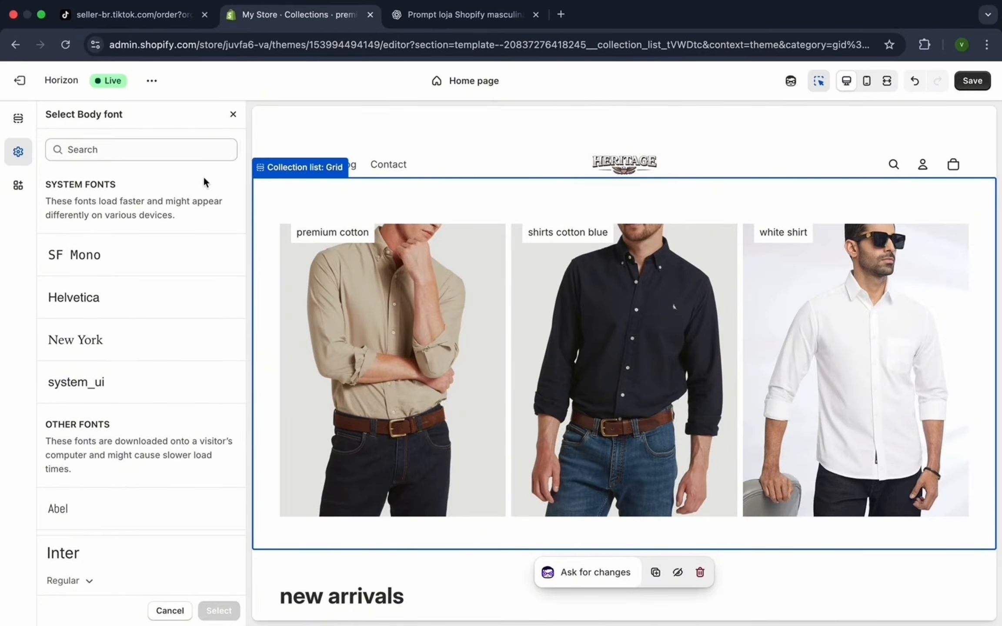
click(234, 116)
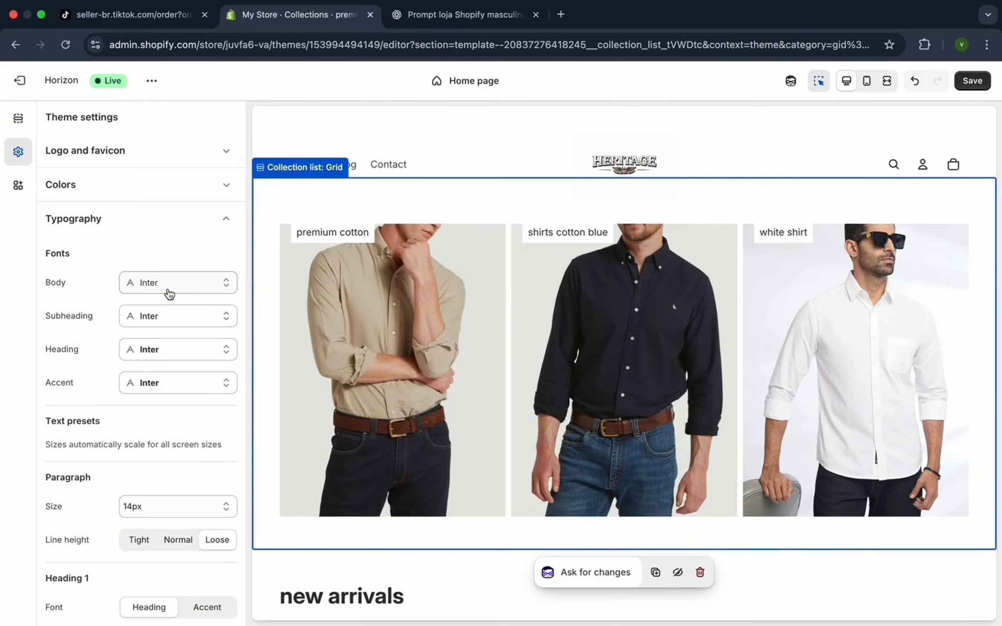
scroll(138, 414, down, 7)
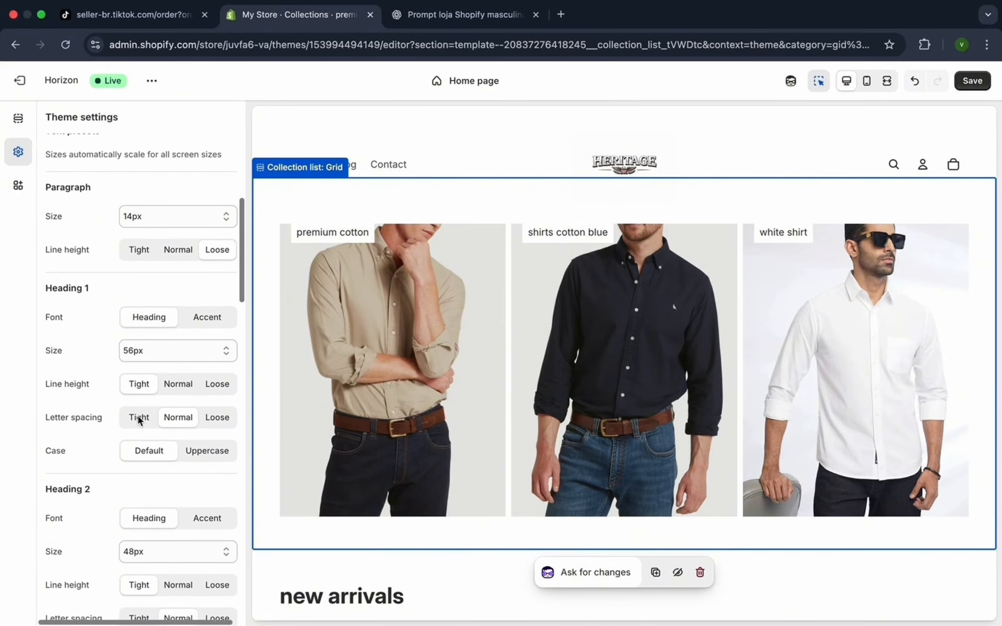
scroll(137, 416, up, 7)
click(230, 218)
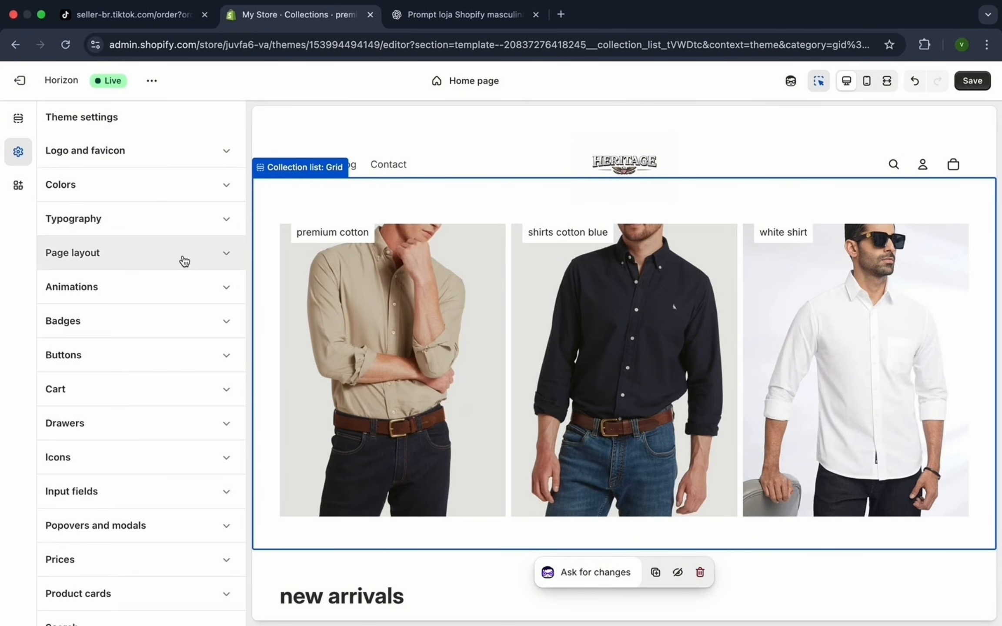
- Set the theme's card hover effect animation to Zoom and save the theme
scroll(170, 342, down, 2)
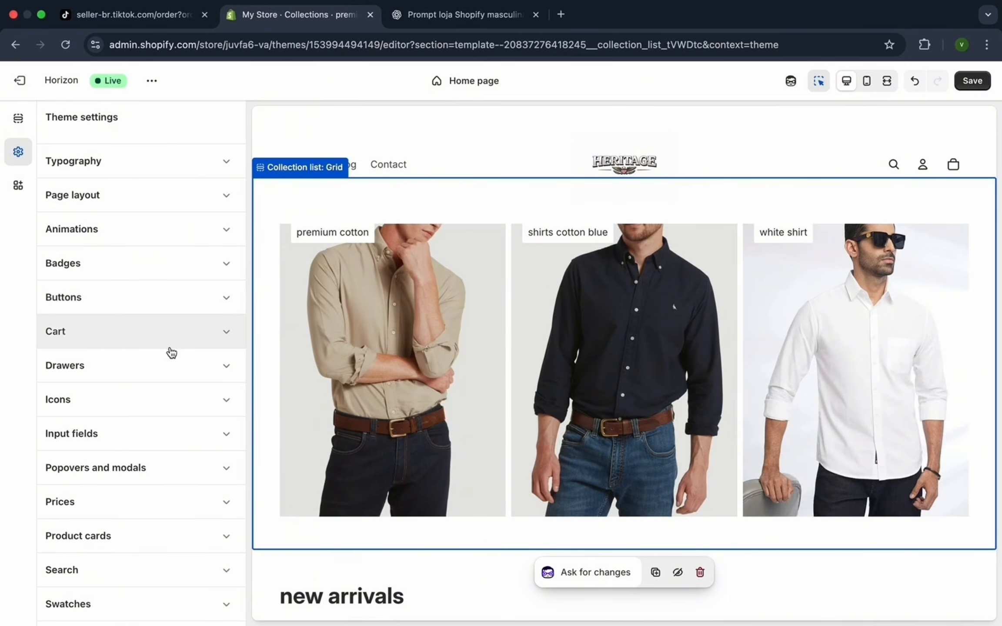
scroll(159, 433, down, 1)
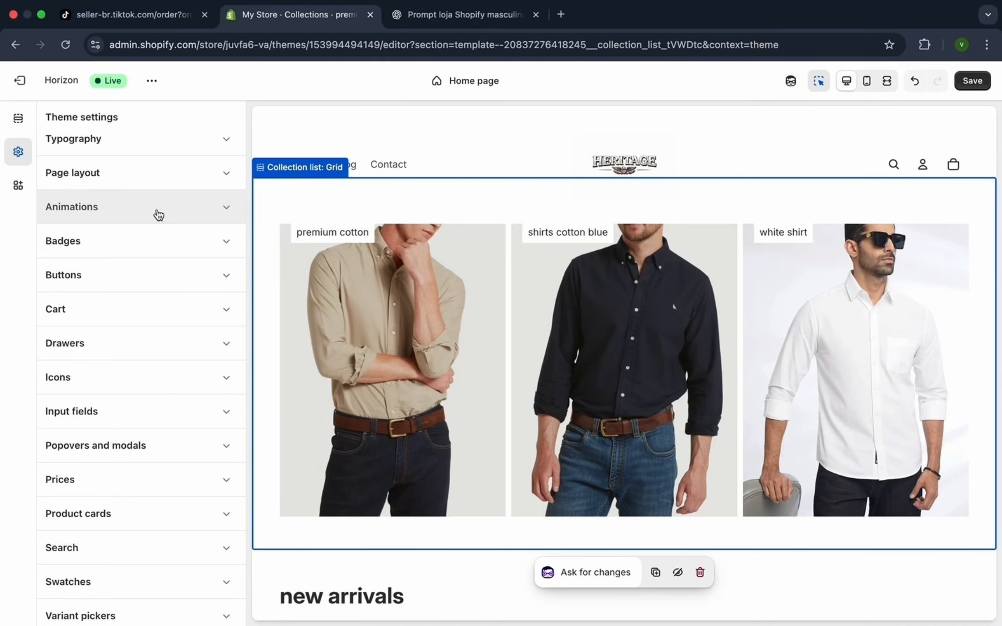
click(220, 215)
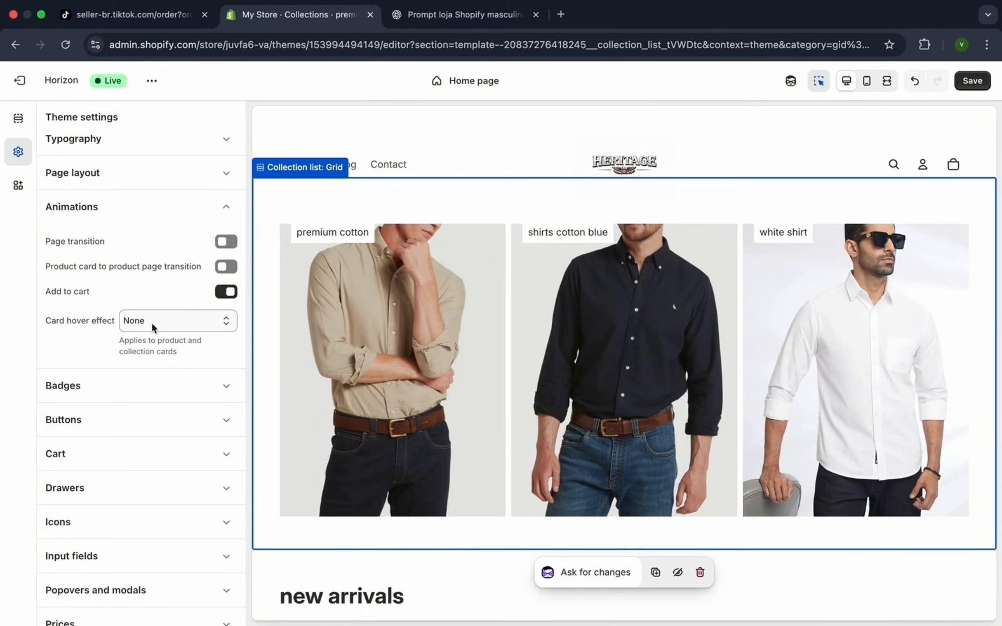
click(224, 324)
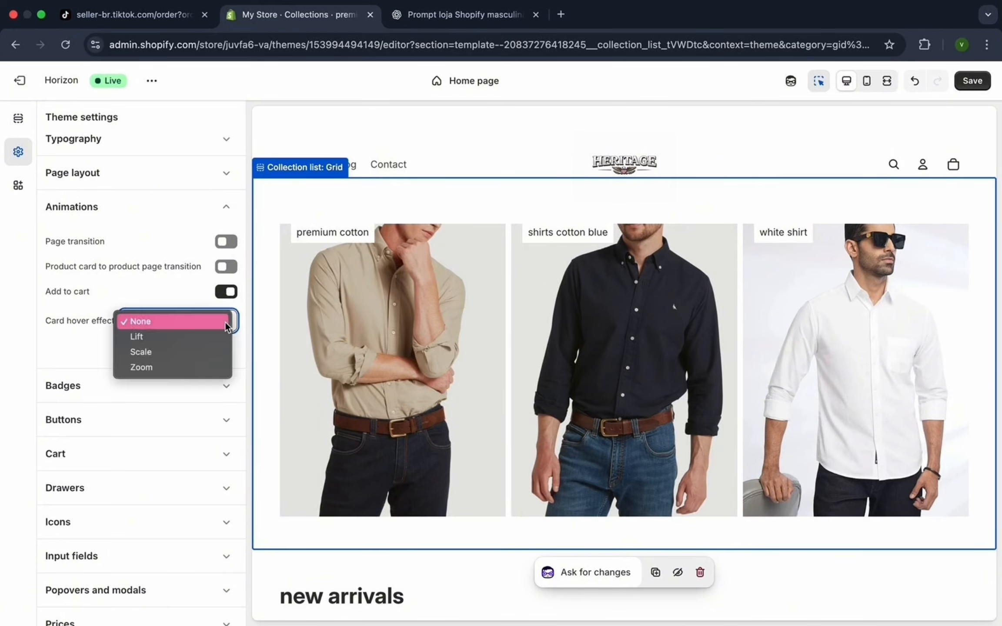
click(169, 363)
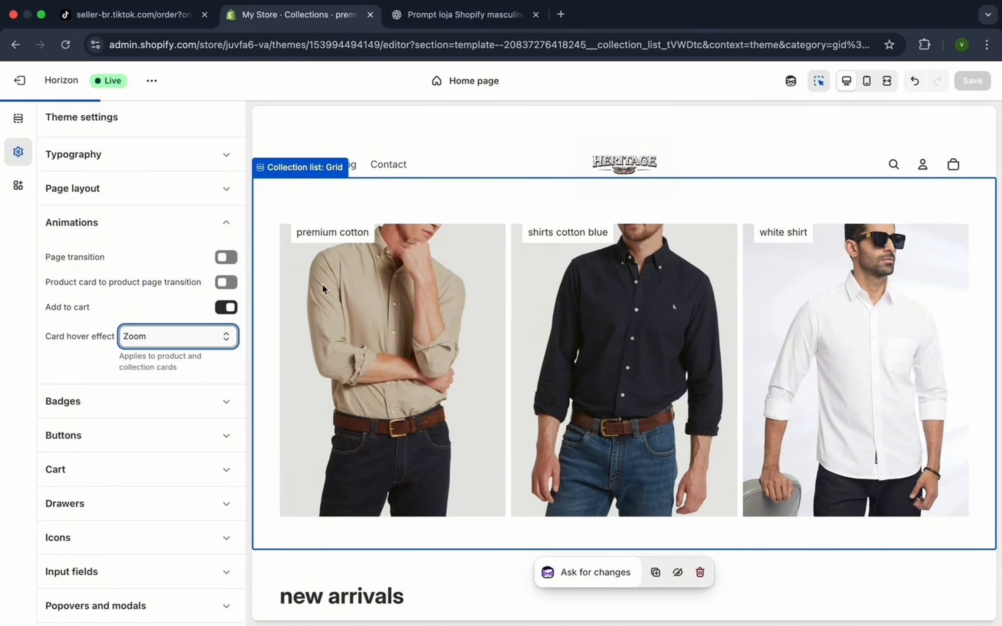
click(974, 83)
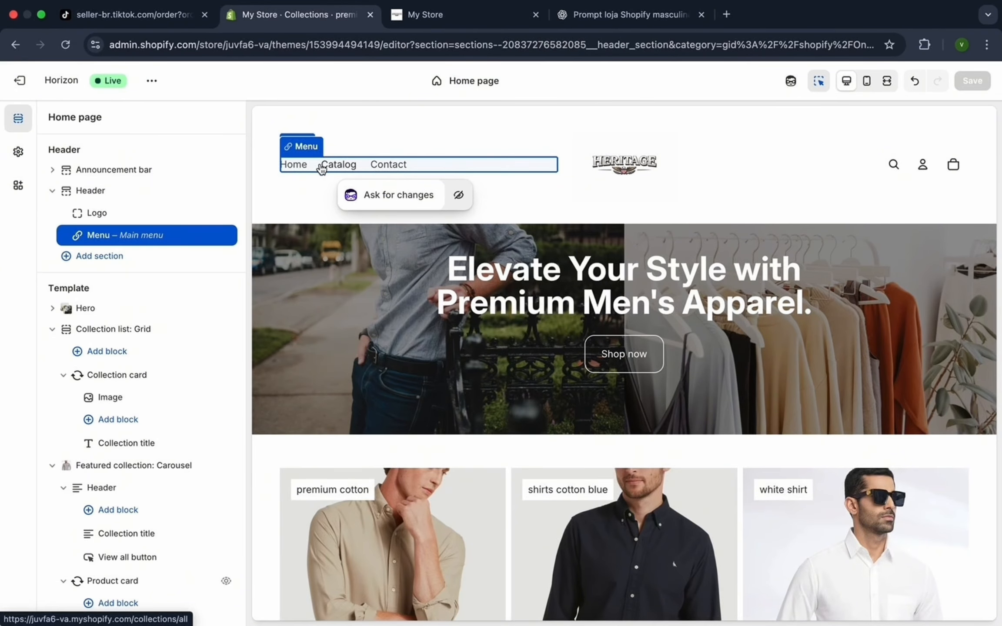
- Open the Main menu used by the header's Menu block for editing in the store admin
click(183, 242)
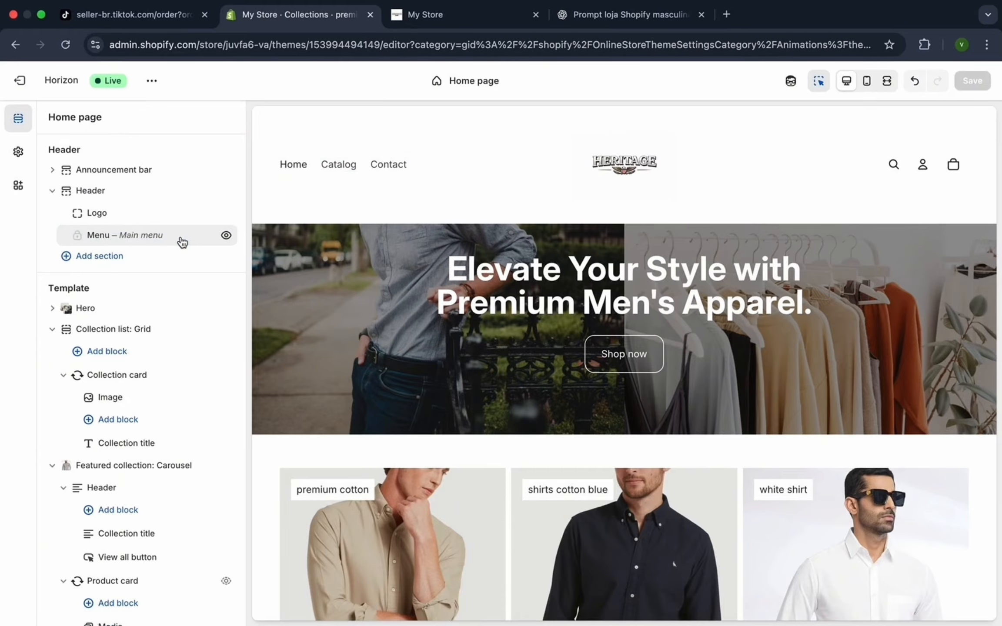
click(125, 235)
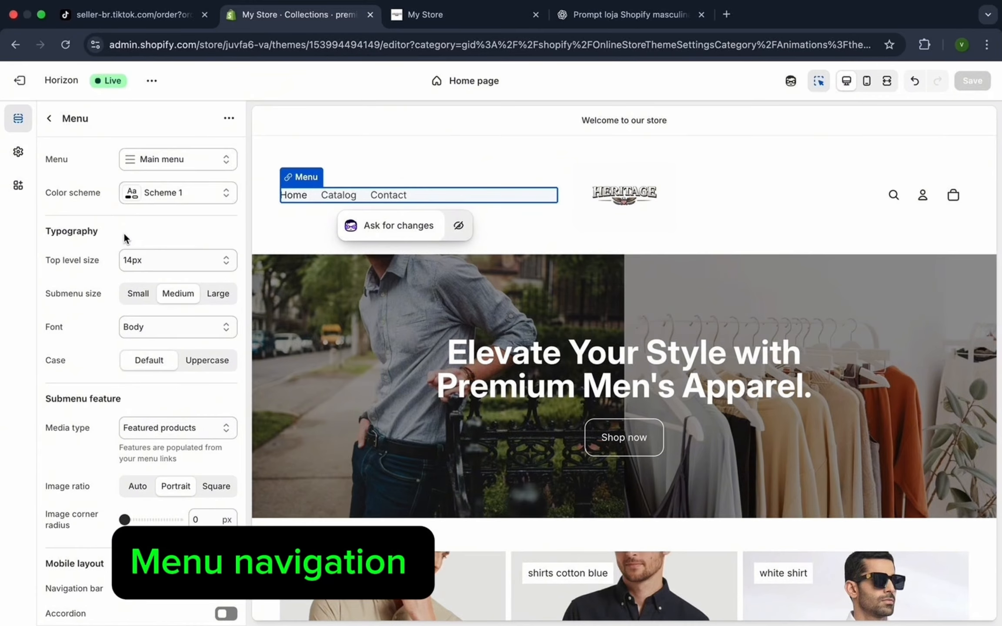
click(164, 163)
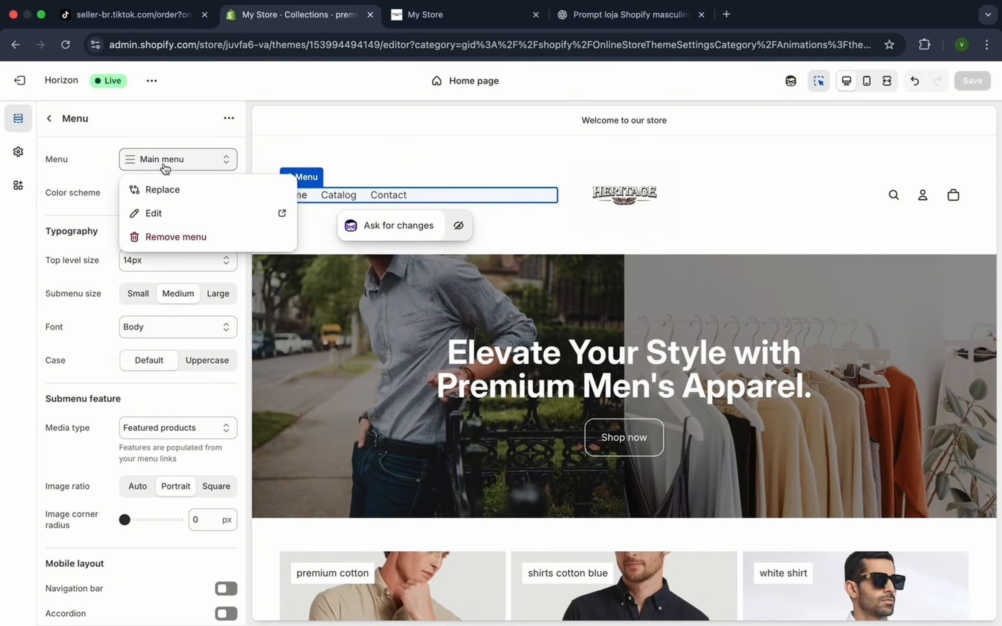
click(153, 216)
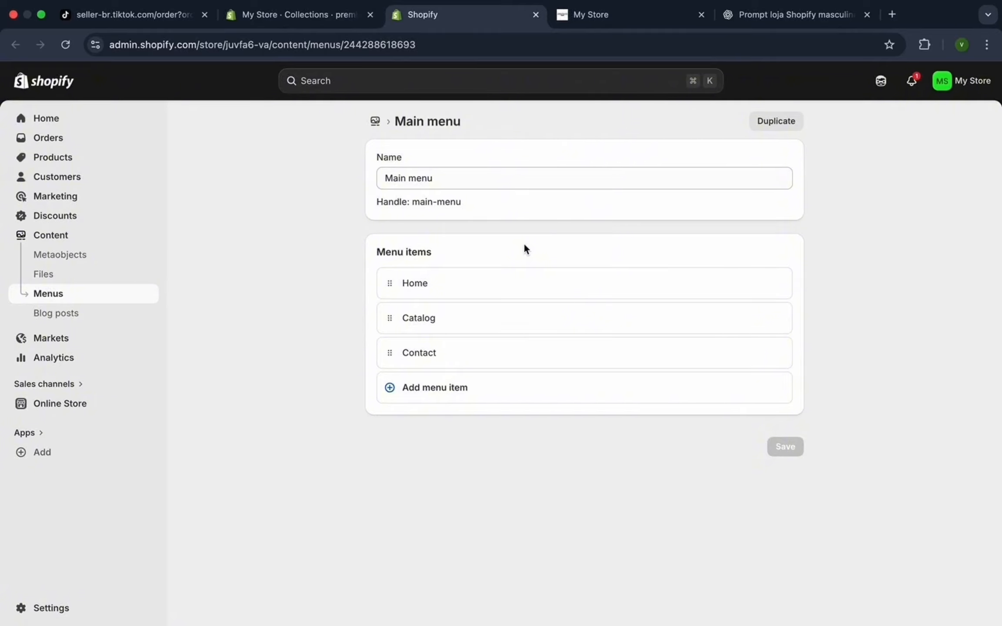
- Remove the Home, Catalog and Contact items from the Main menu
click(776, 288)
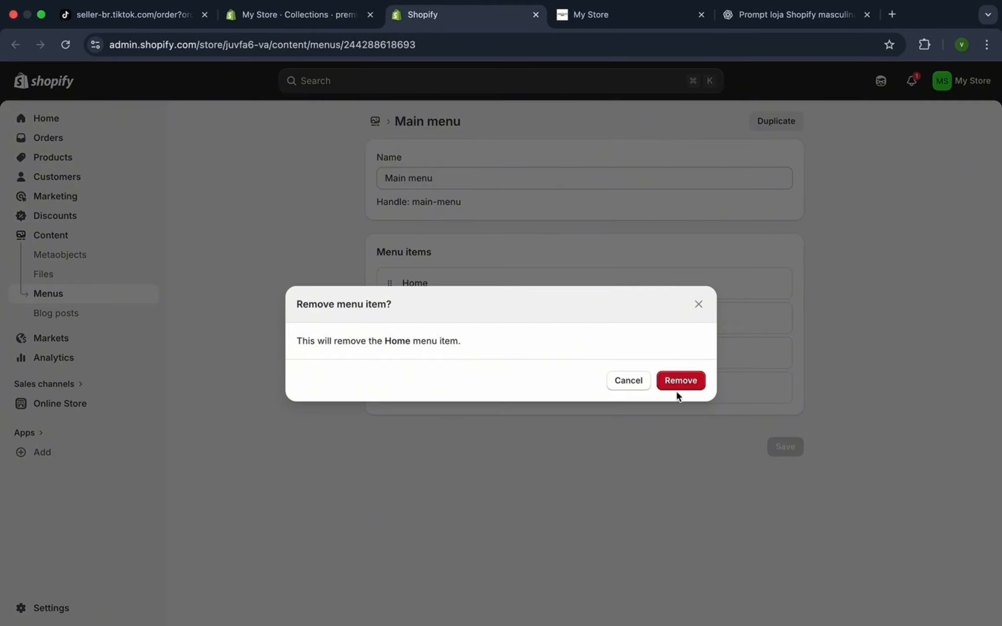
click(677, 383)
click(776, 284)
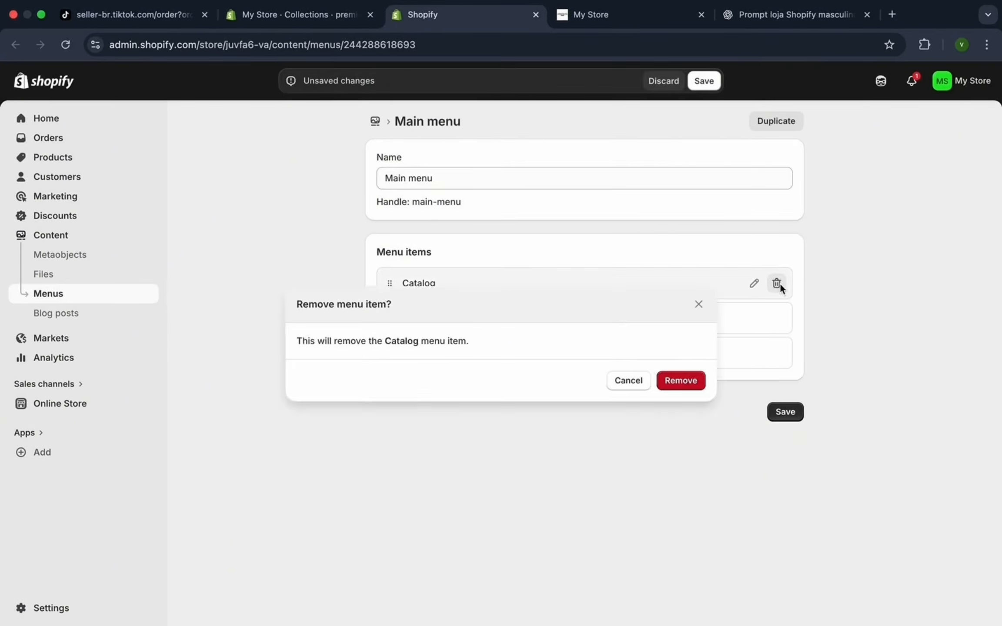
click(681, 382)
click(777, 284)
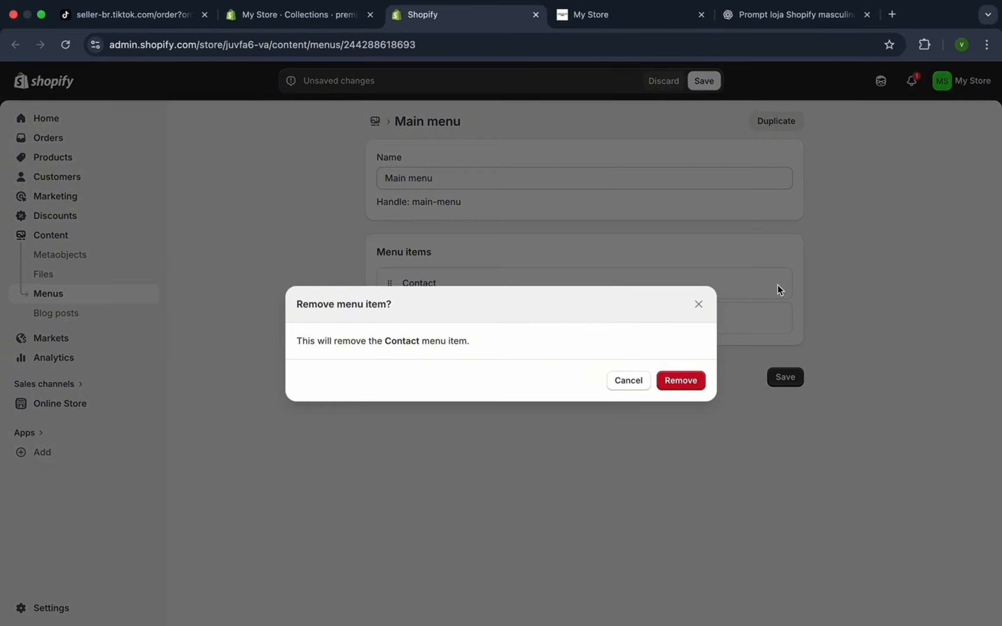
click(695, 383)
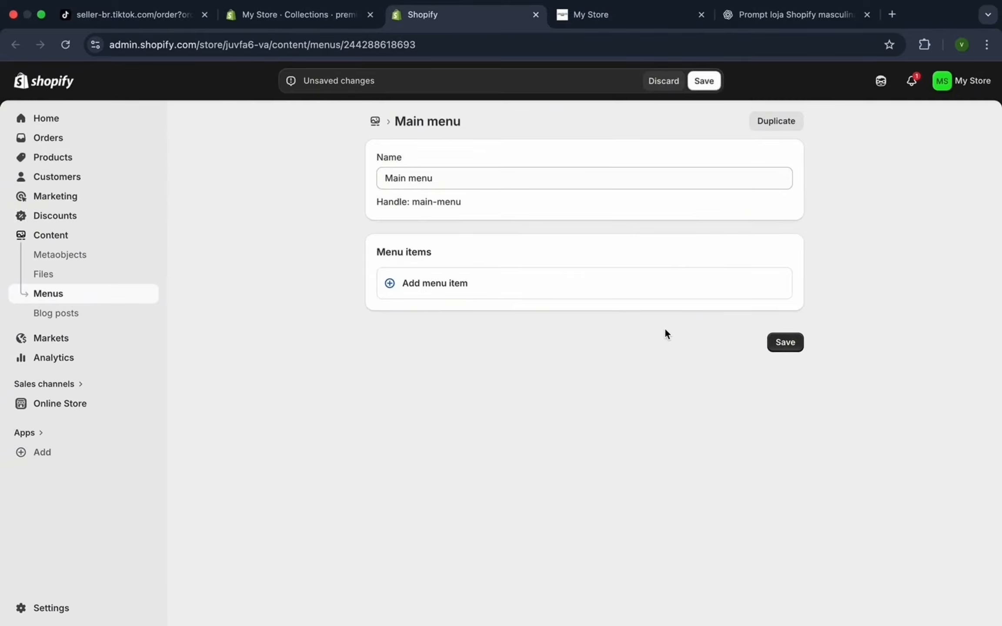
- Add a Main menu item linked to the shirts cotton blue collection, keeping the collection name as its label
click(436, 288)
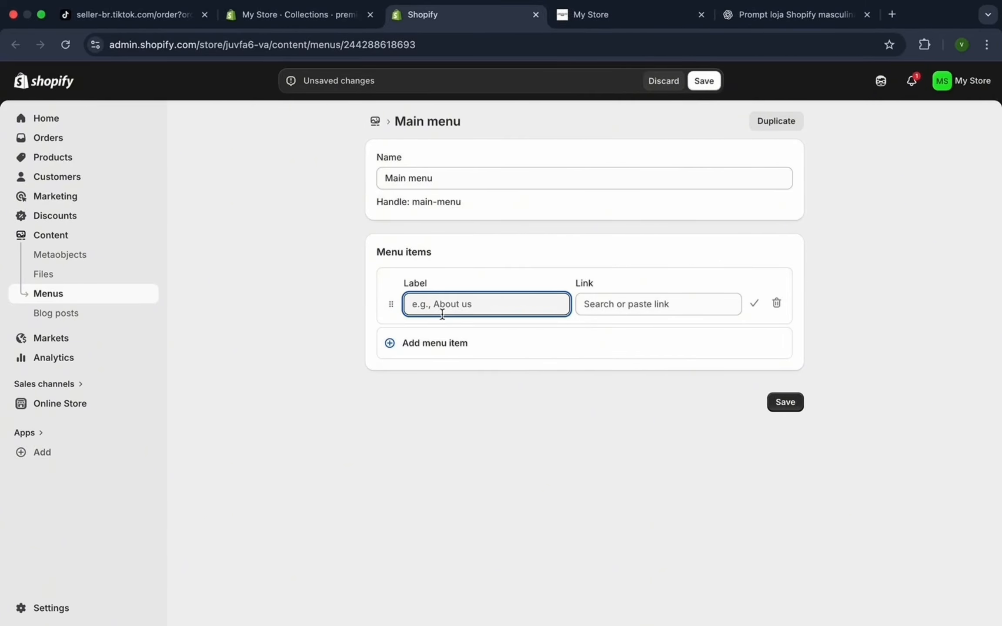
click(622, 309)
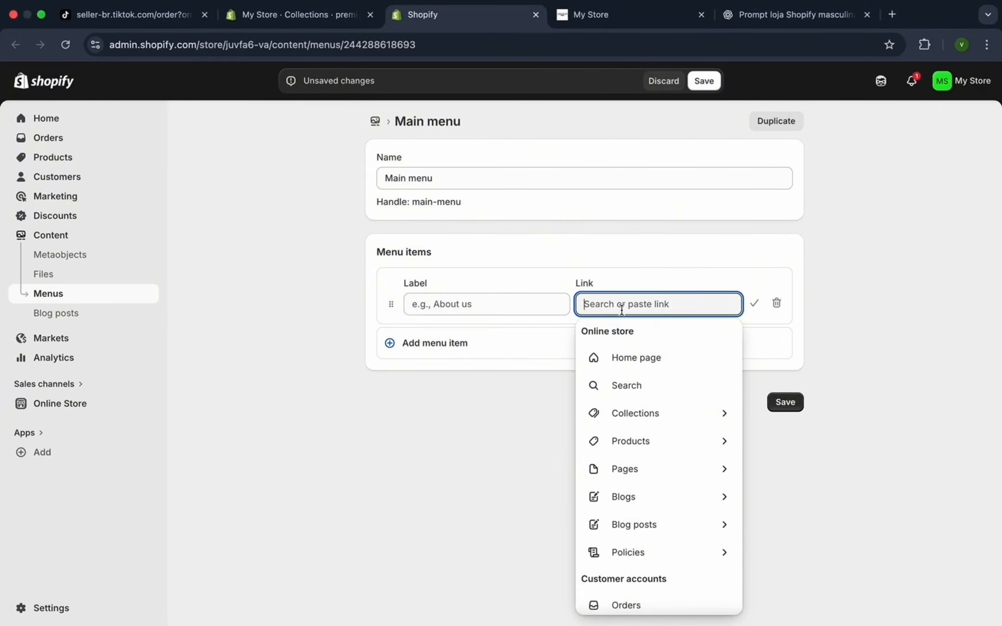
click(636, 414)
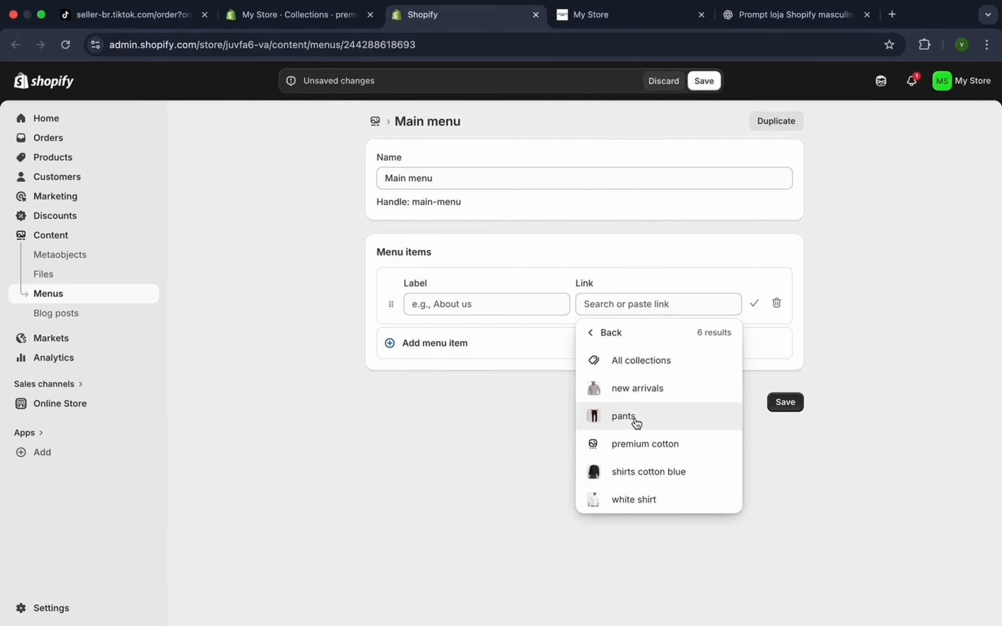
click(635, 473)
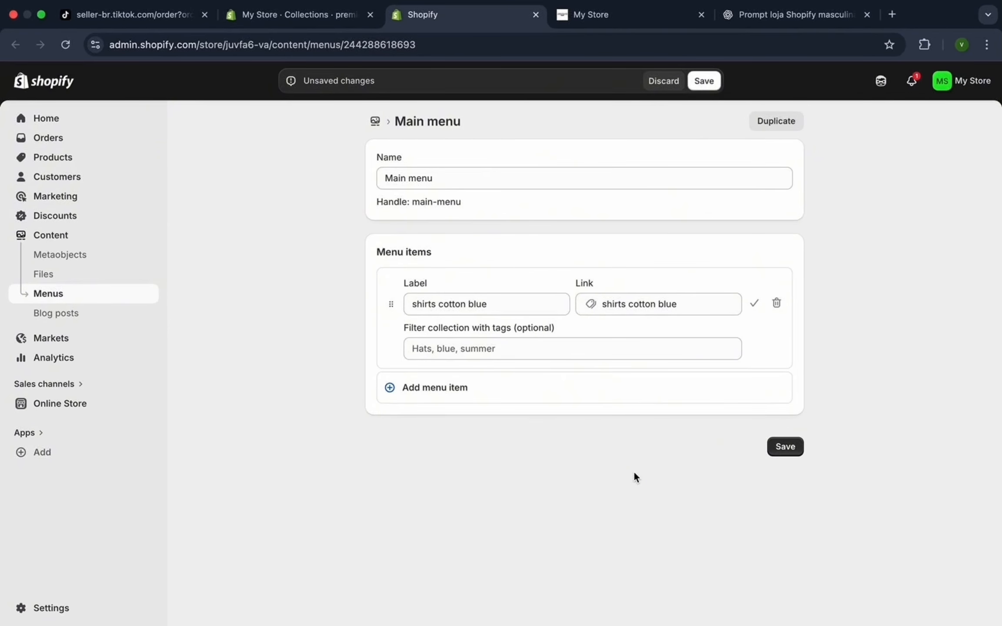
click(754, 304)
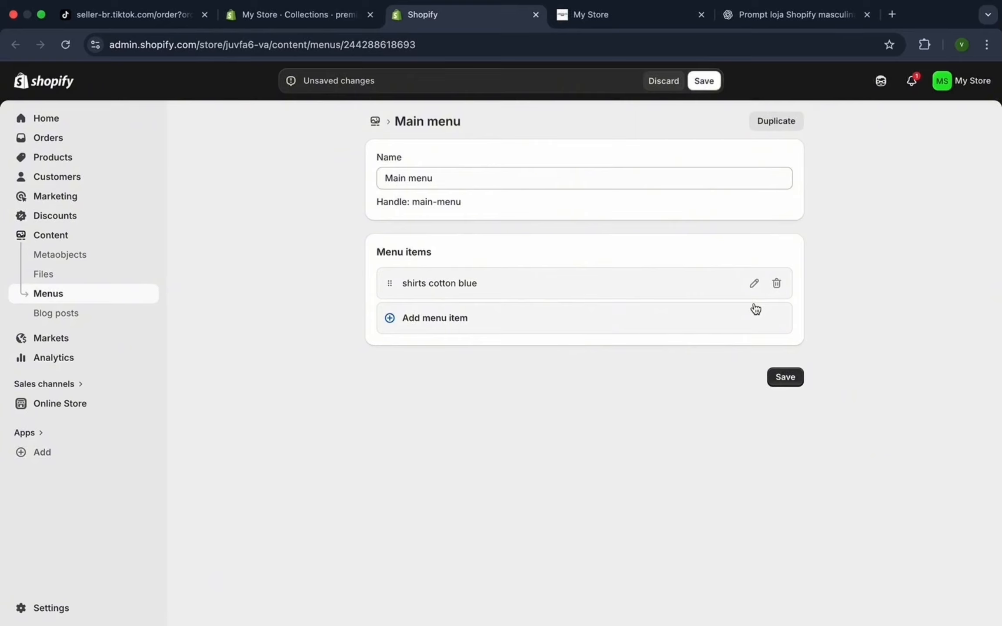
- Add a second Main menu item linked to the new arrivals collection and save the menu
click(756, 326)
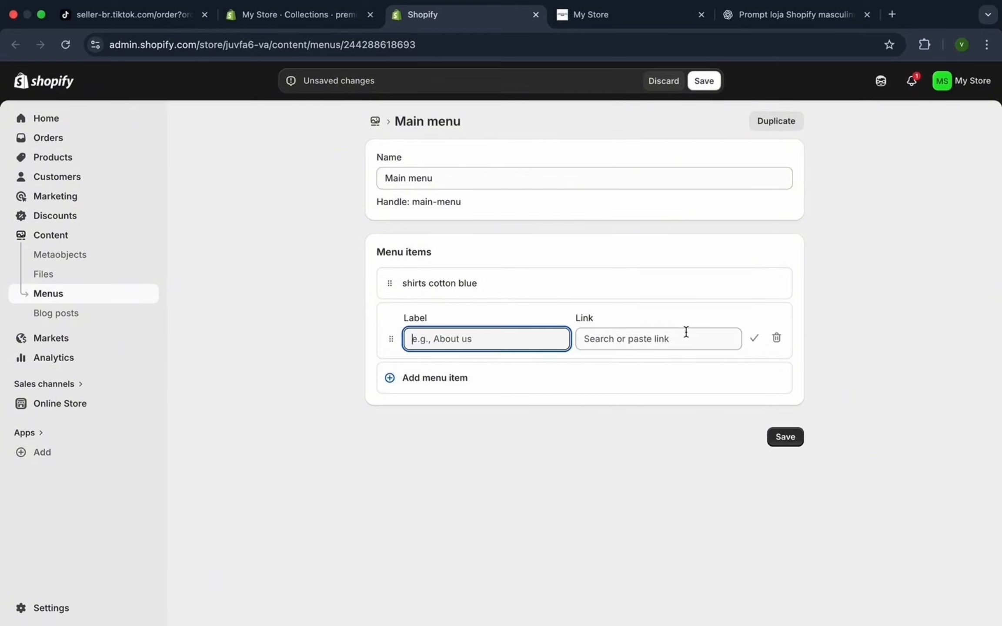
click(697, 343)
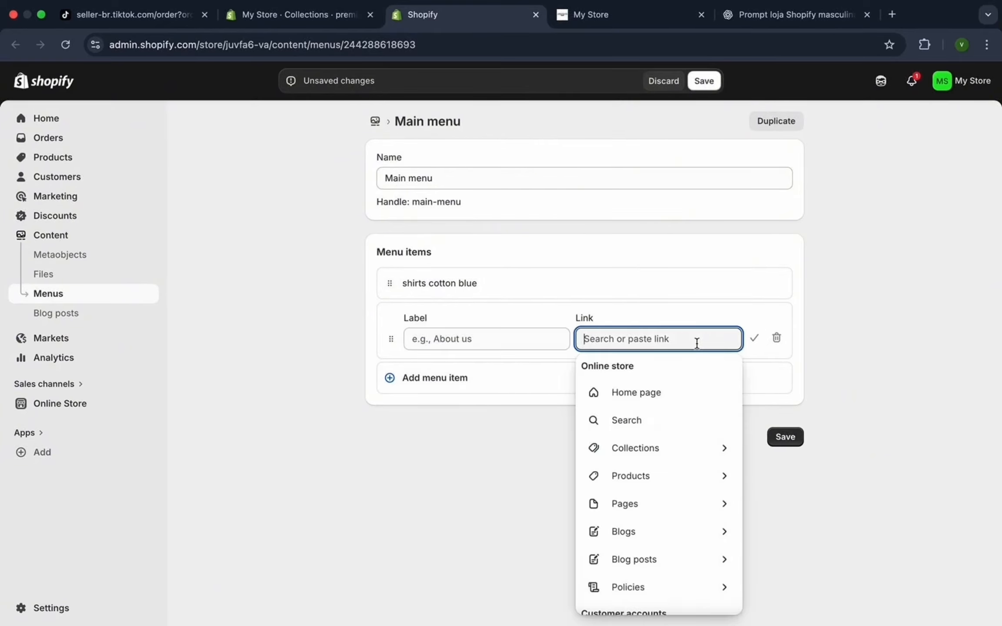
click(653, 447)
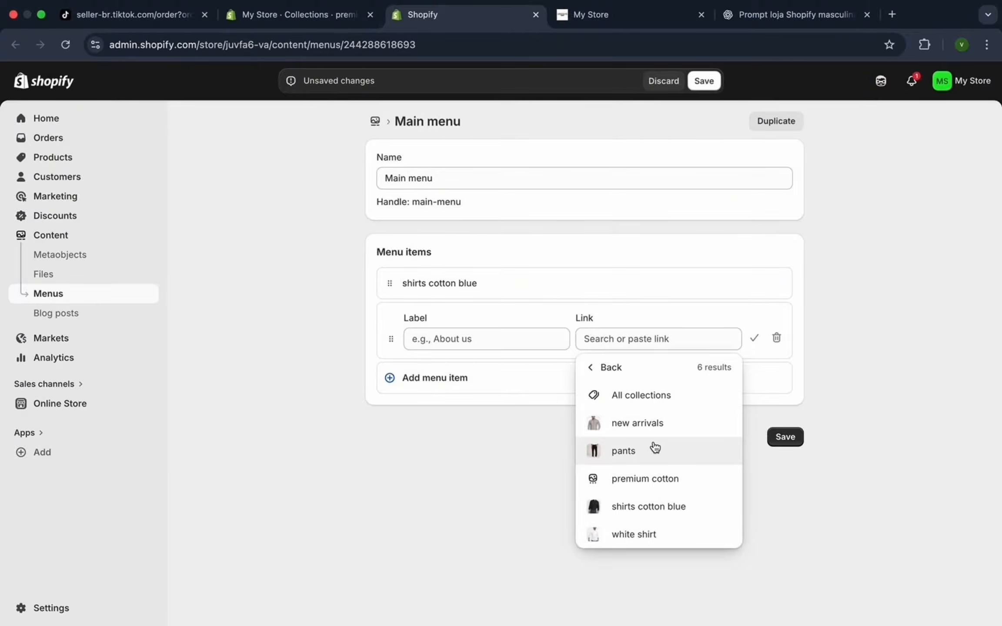
click(652, 424)
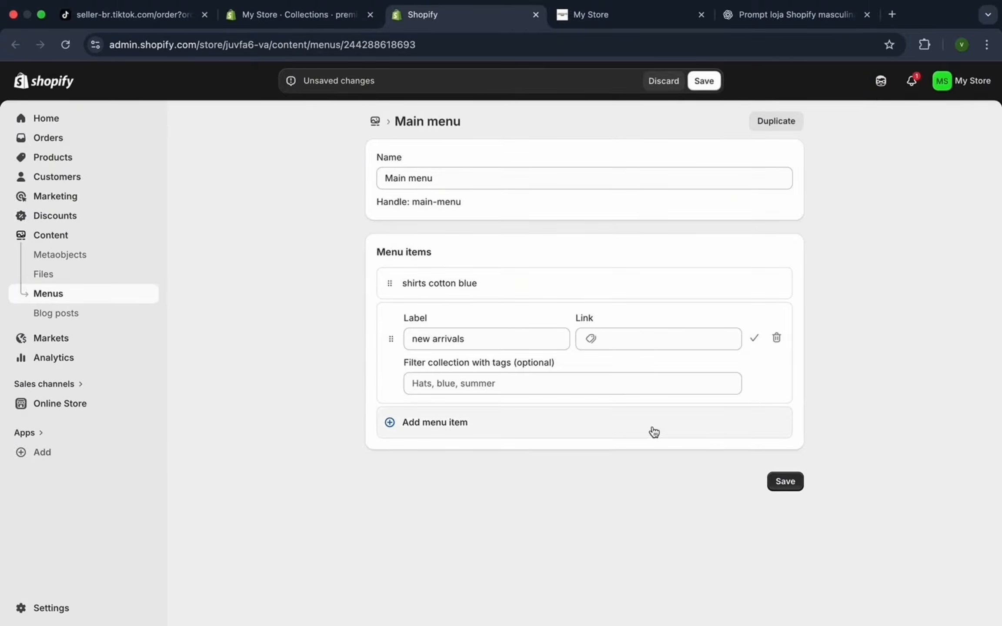
click(785, 481)
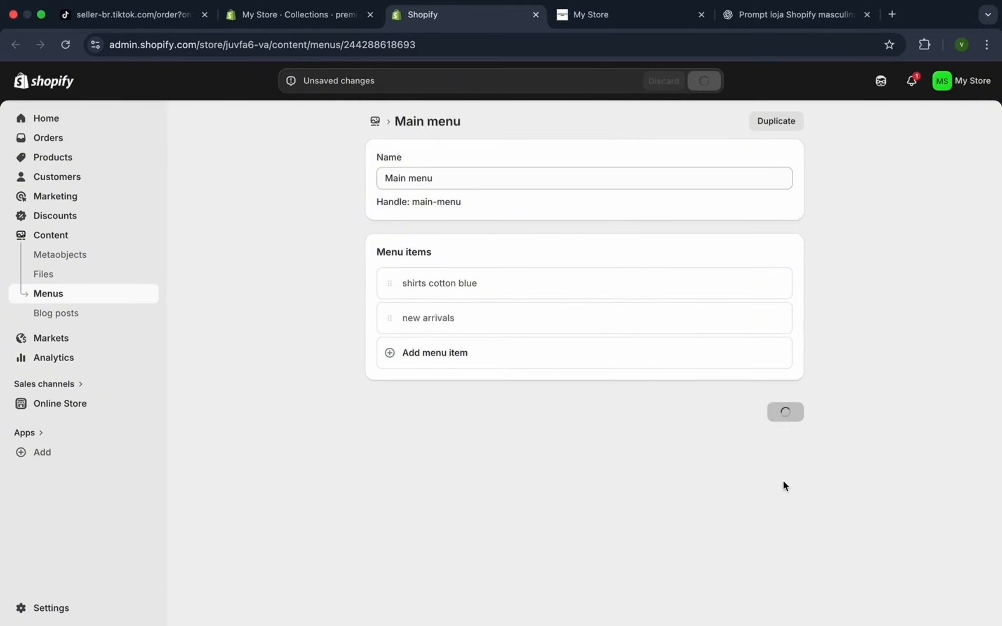
- Add a third Main menu item linked to the pants collection and save the menu
click(712, 364)
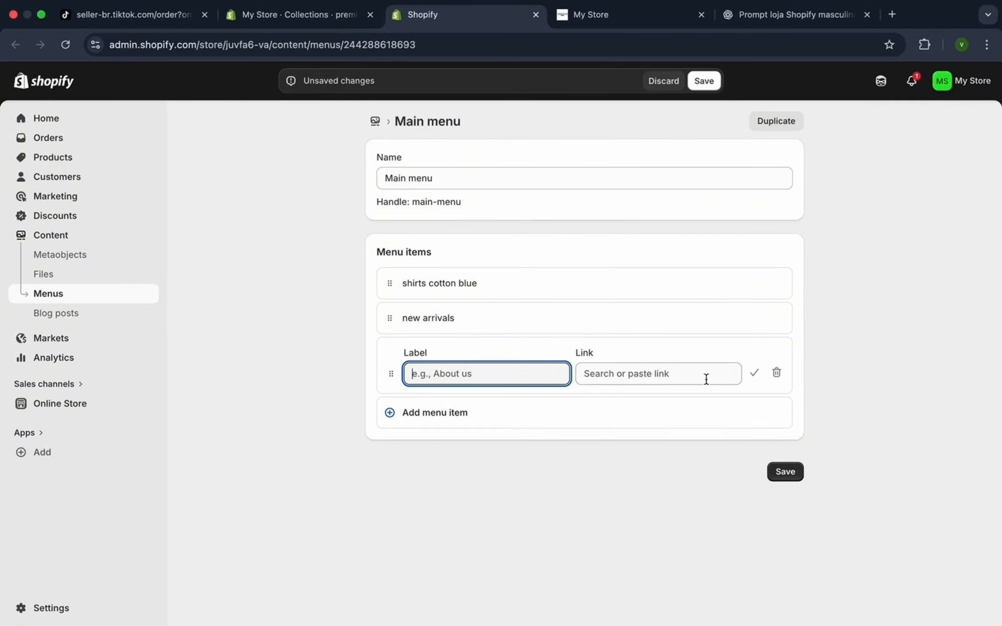
click(706, 380)
click(673, 204)
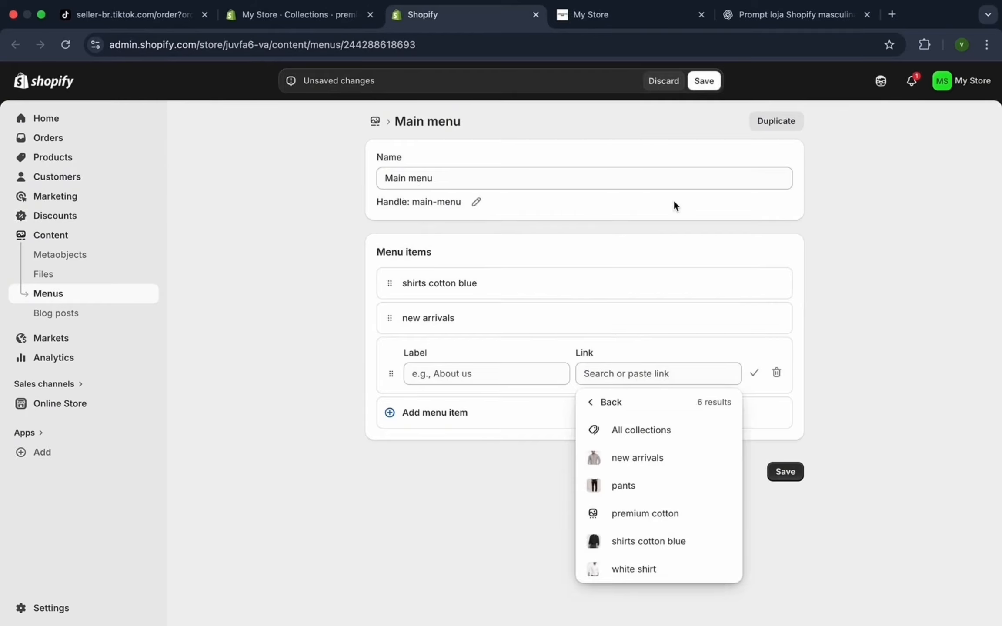
click(628, 483)
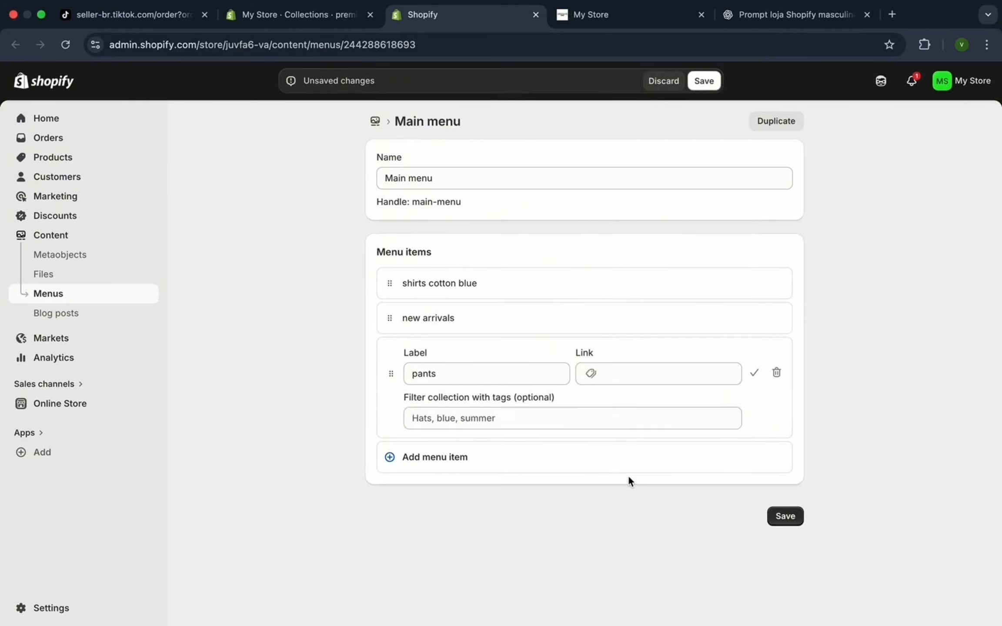
click(781, 518)
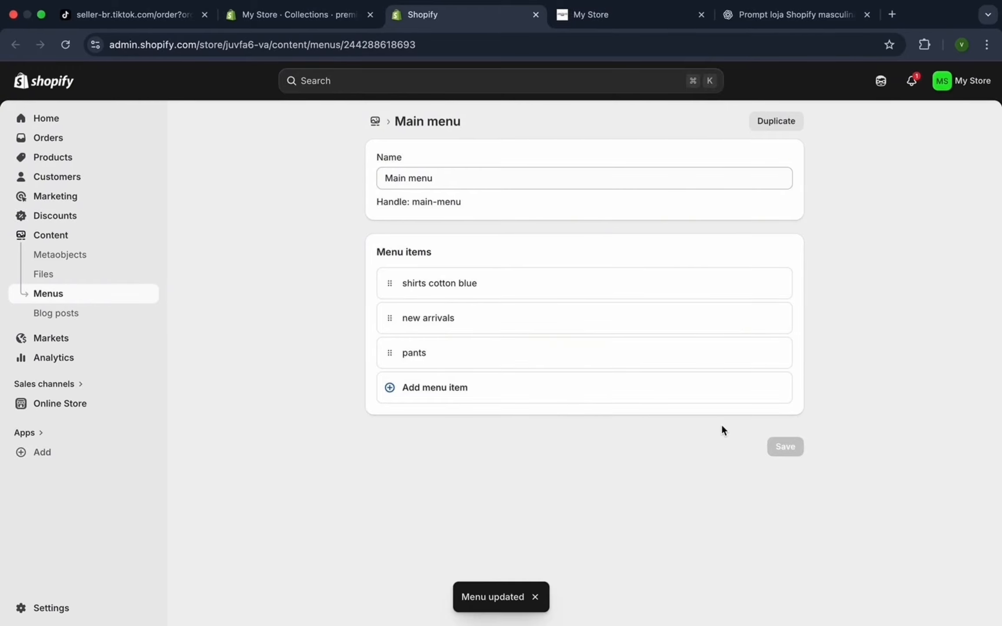
- View the live online store to check the collection links in its header menu
click(60, 405)
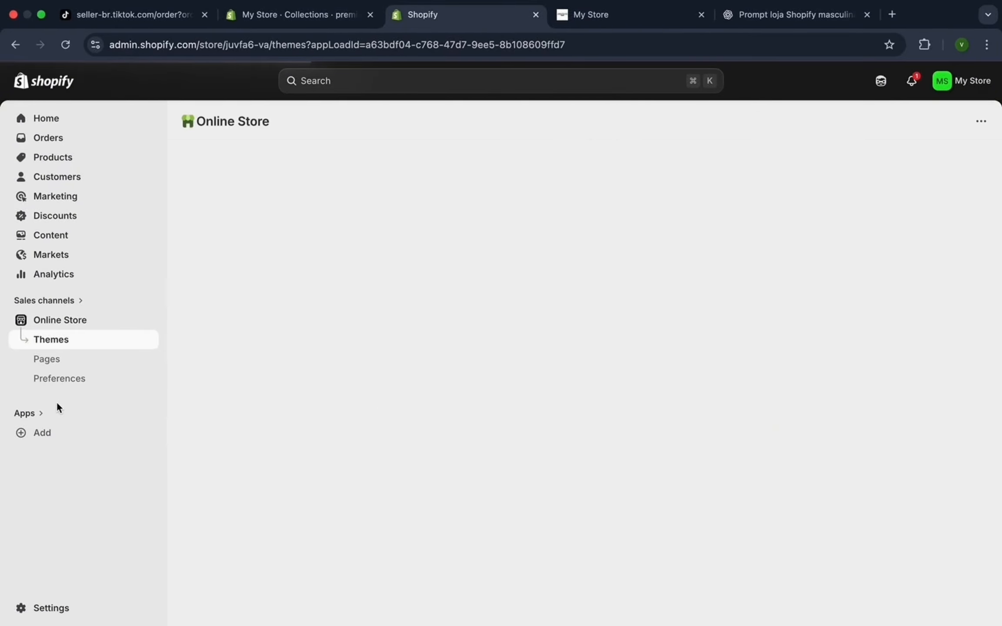
click(148, 323)
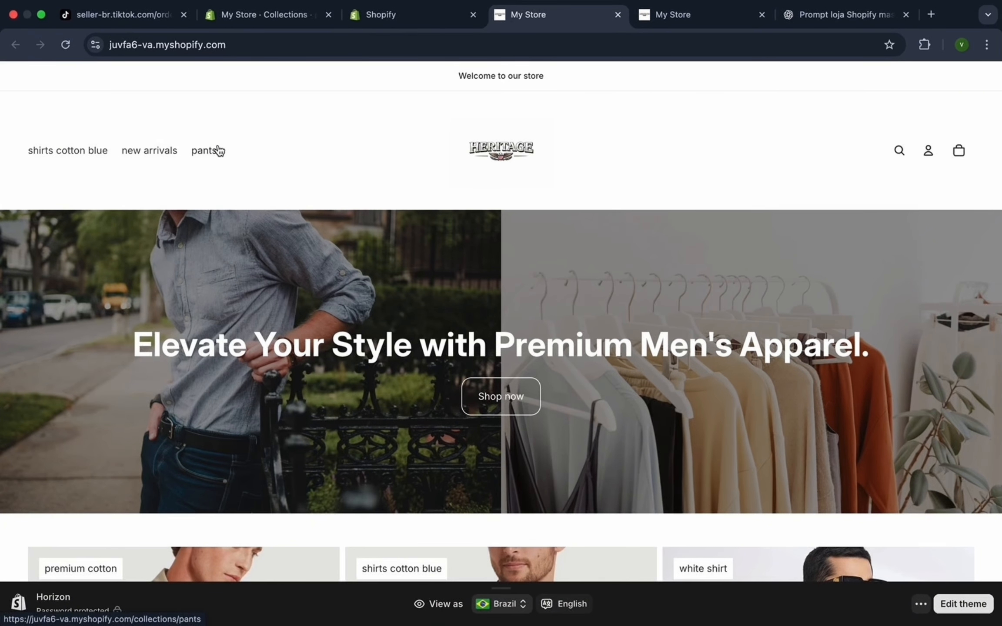
scroll(299, 269, down, 5)
- Close the ChatGPT prompt, both storefront previews and the extra Shopify admin page, returning to the Horizon theme editor
click(743, 19)
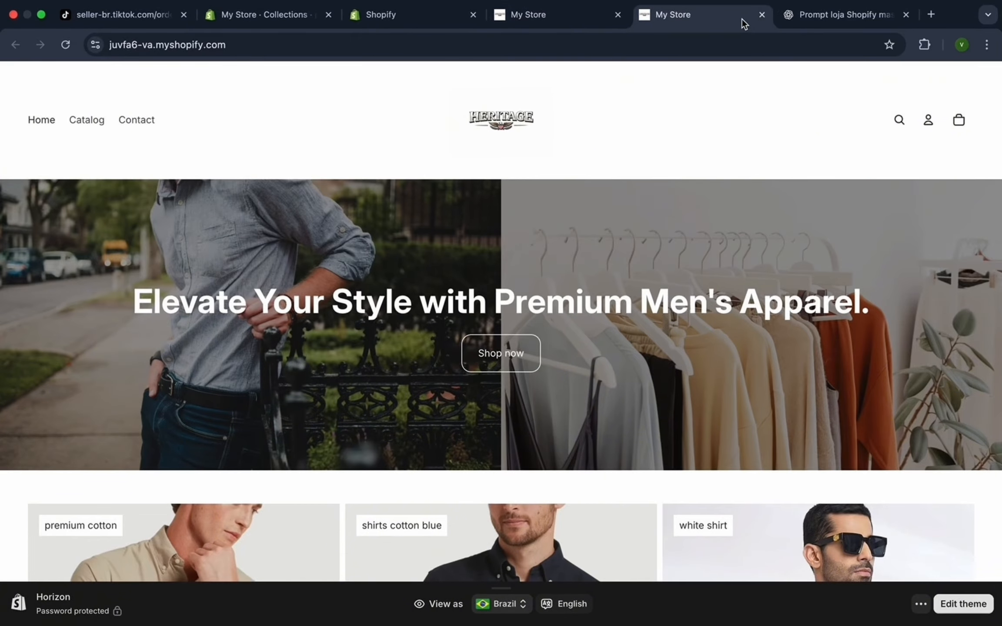
click(911, 17)
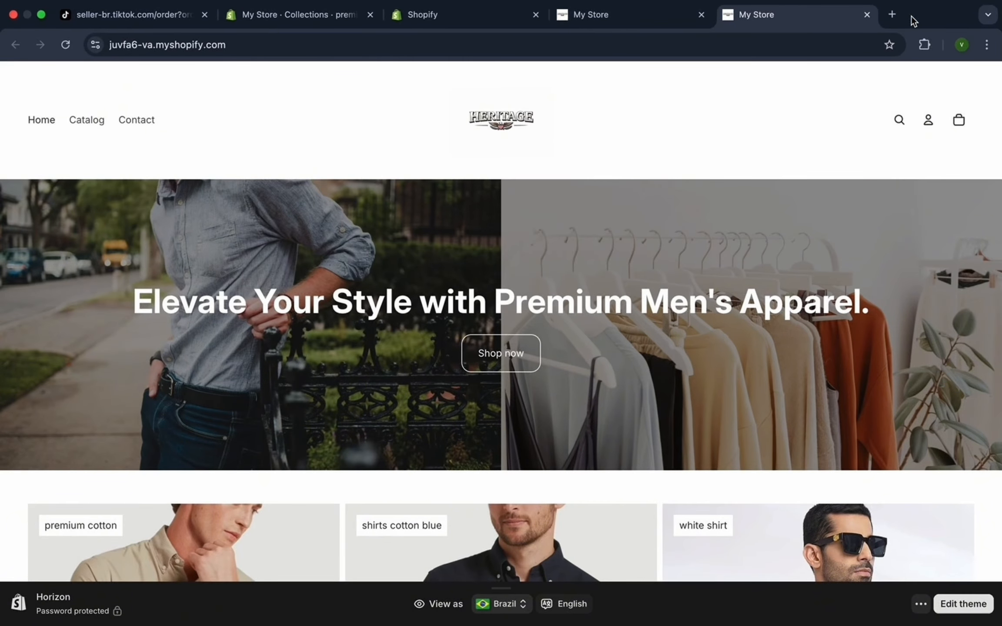
click(867, 15)
click(702, 15)
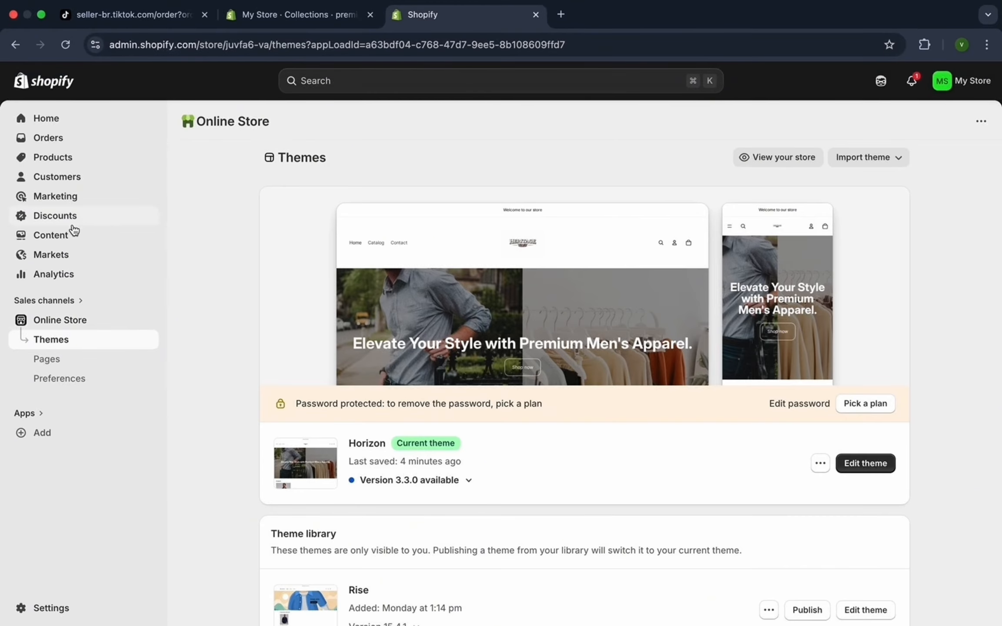
click(68, 237)
click(536, 15)
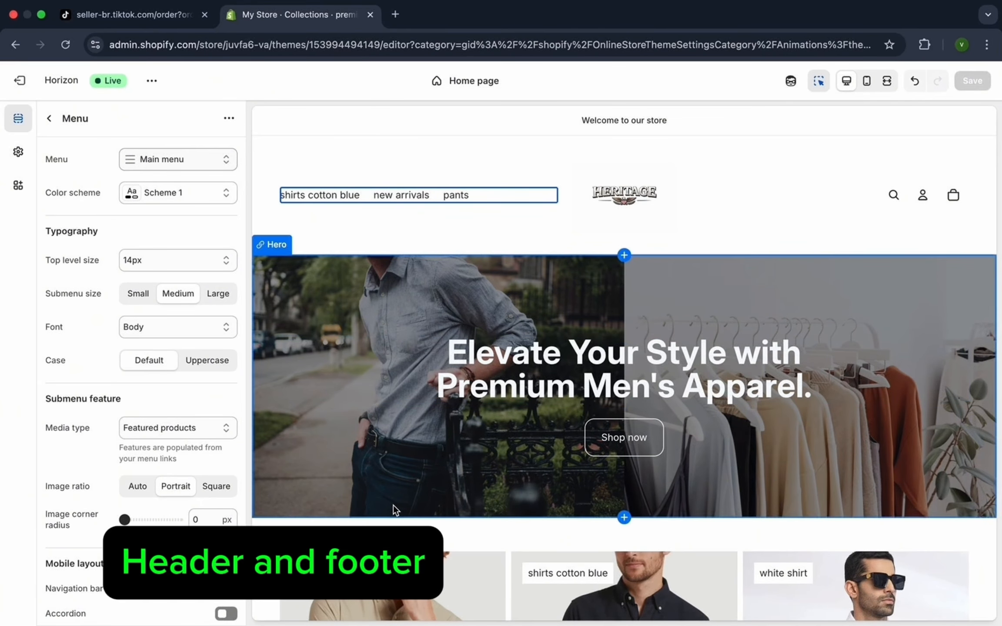
- Review the Announcement bar section's timing, width, color scheme, divider and padding settings without changing any
scroll(393, 505, down, 5)
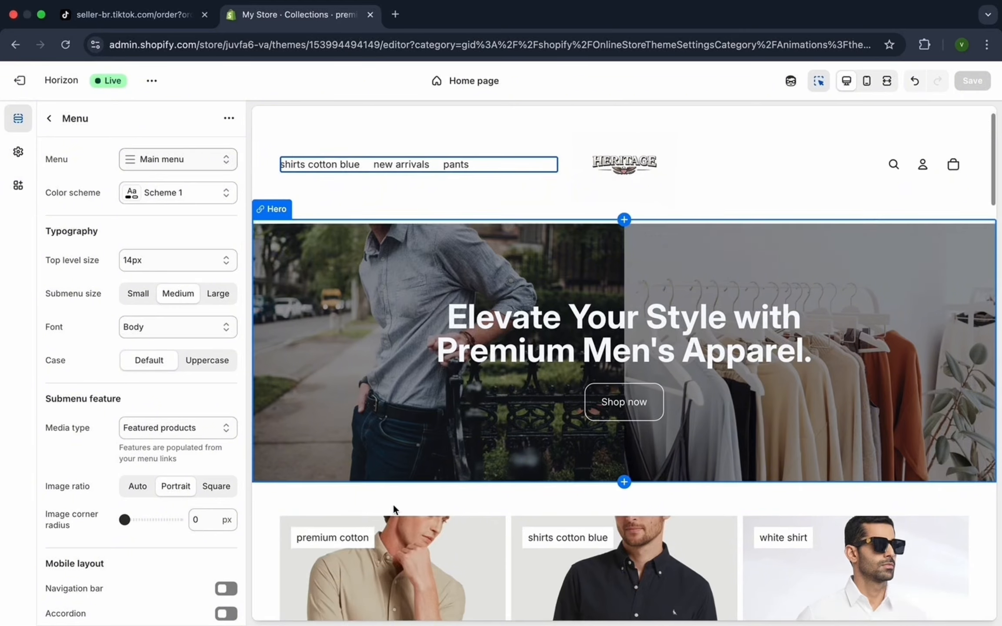
scroll(393, 505, down, 15)
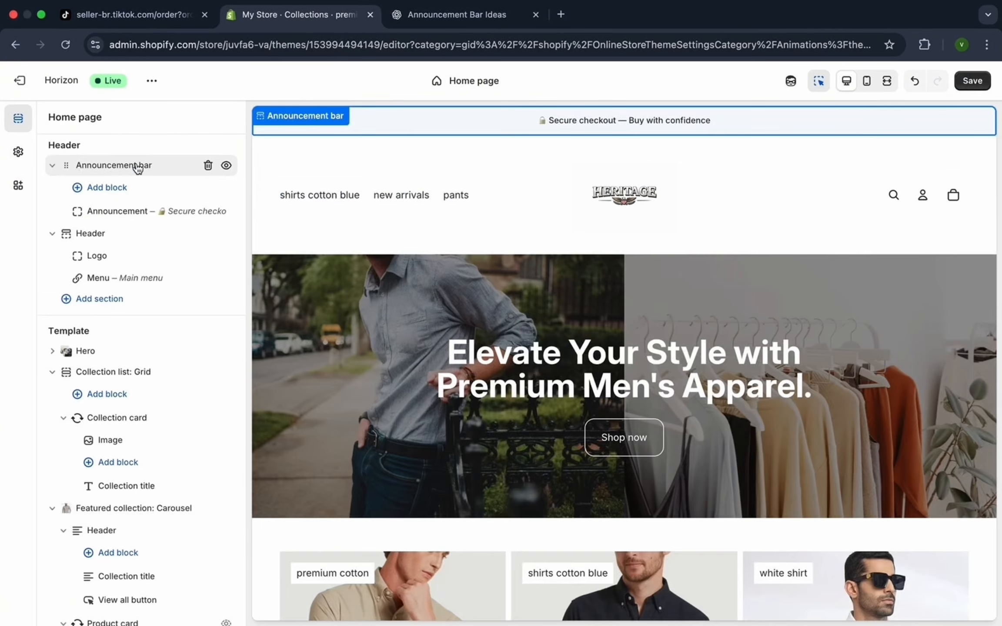
click(137, 166)
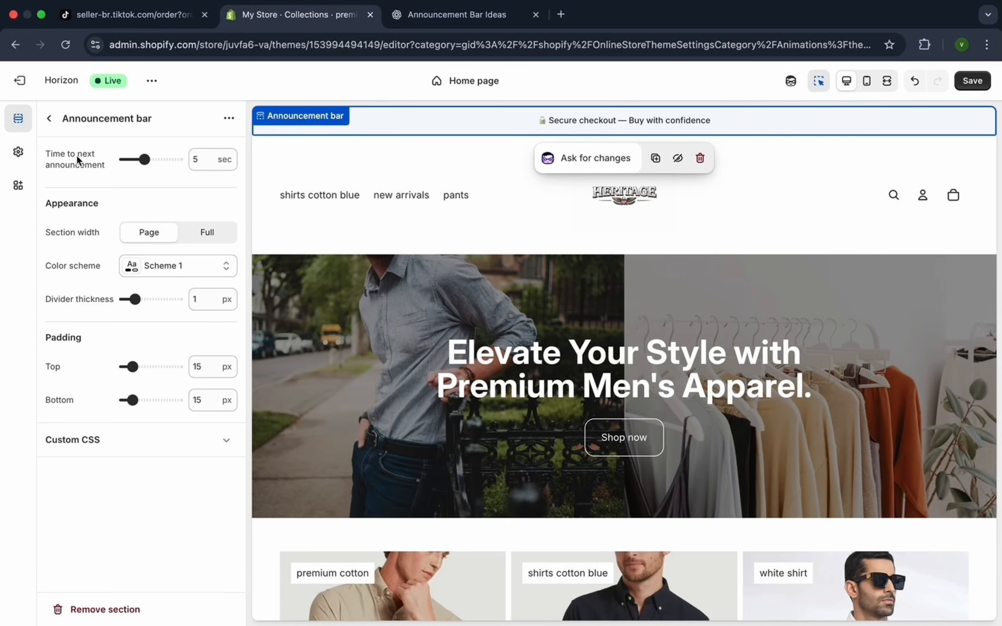
click(51, 119)
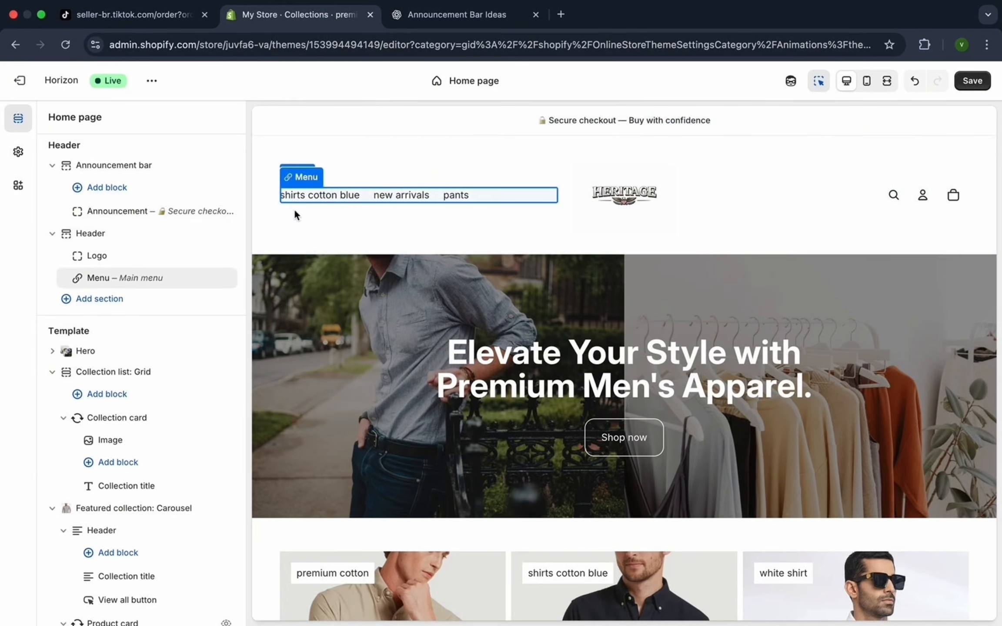
click(137, 169)
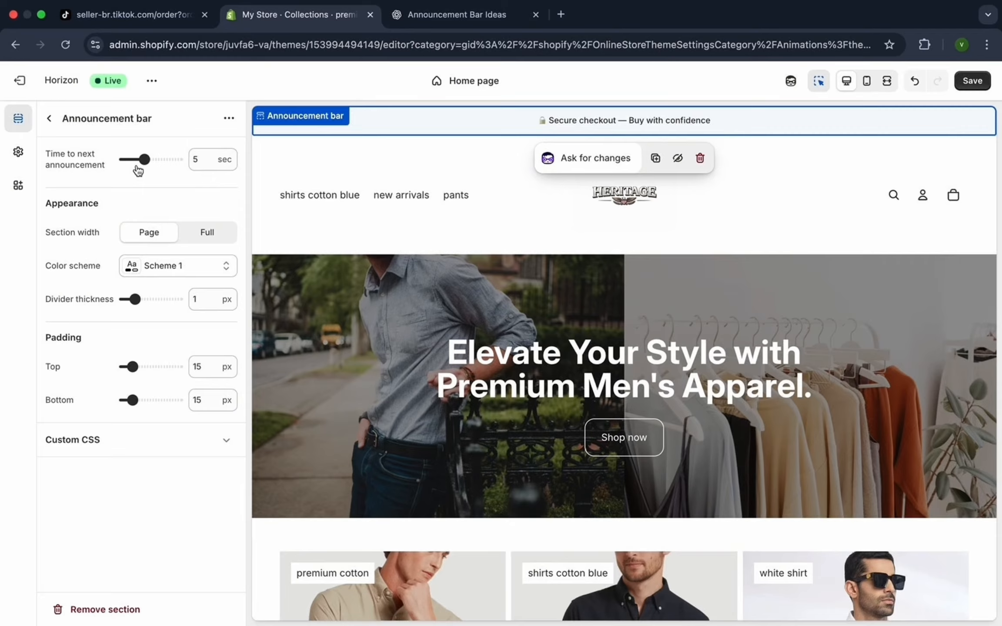
click(51, 120)
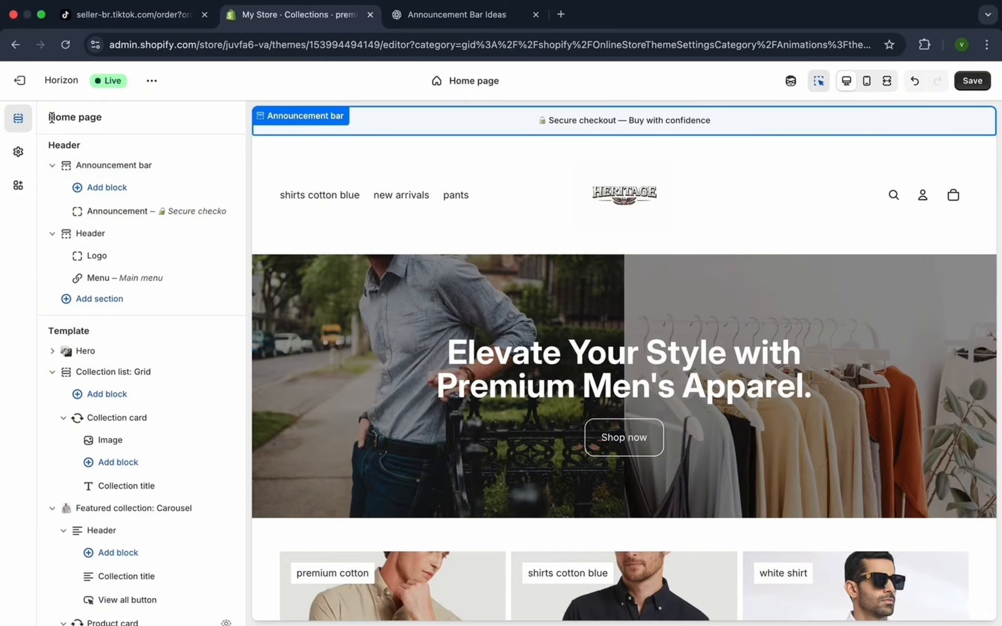
- Turn off the "Powered by Shopify" text in the Copyright block of the home page footer
scroll(369, 437, down, 10)
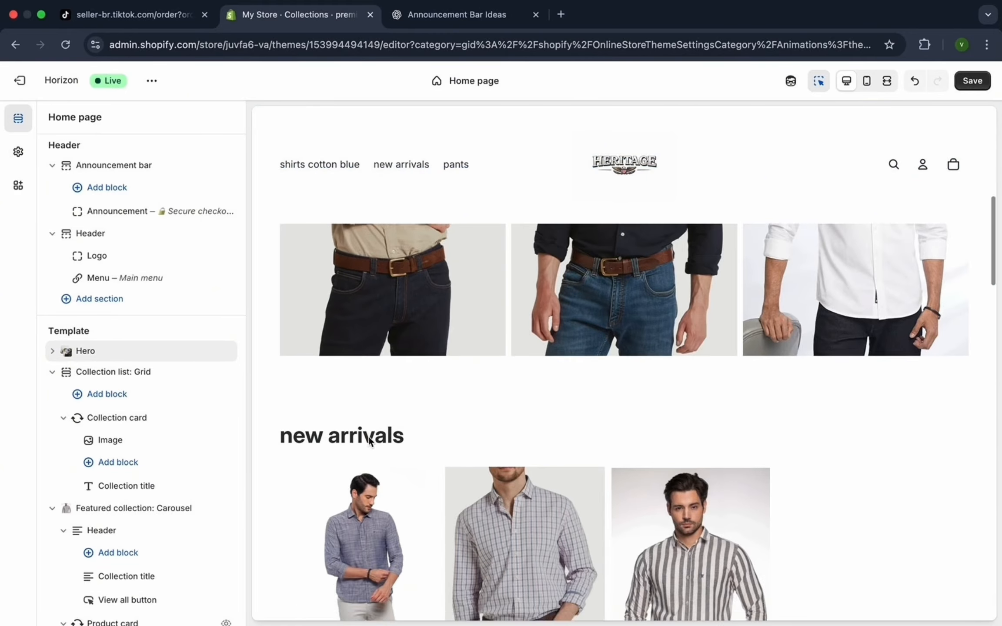
scroll(369, 436, down, 10)
scroll(97, 465, down, 10)
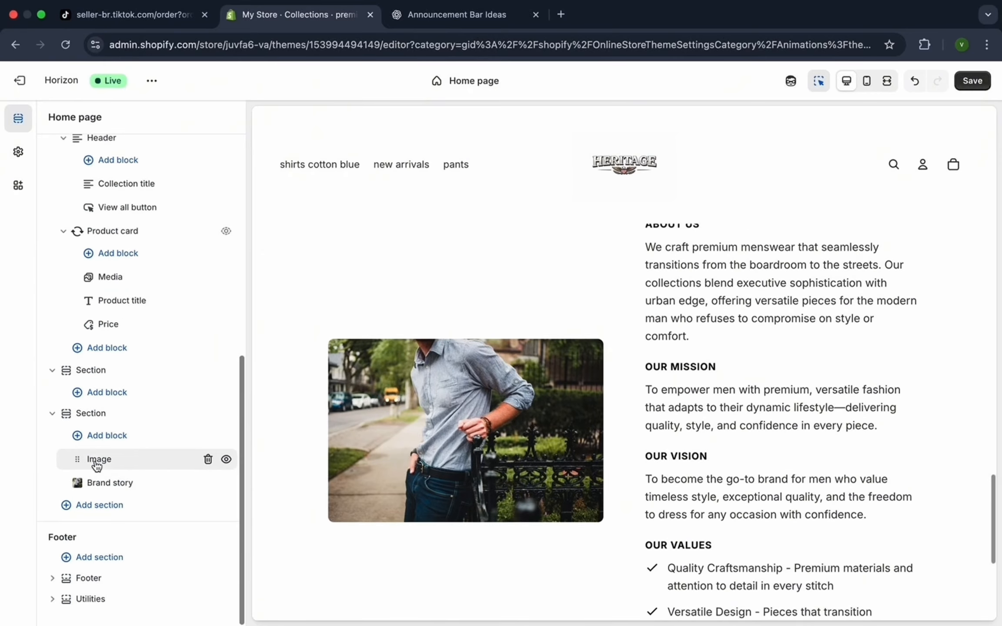
scroll(97, 467, up, 8)
scroll(96, 467, down, 8)
scroll(97, 467, up, 5)
scroll(97, 467, down, 5)
scroll(456, 439, down, 10)
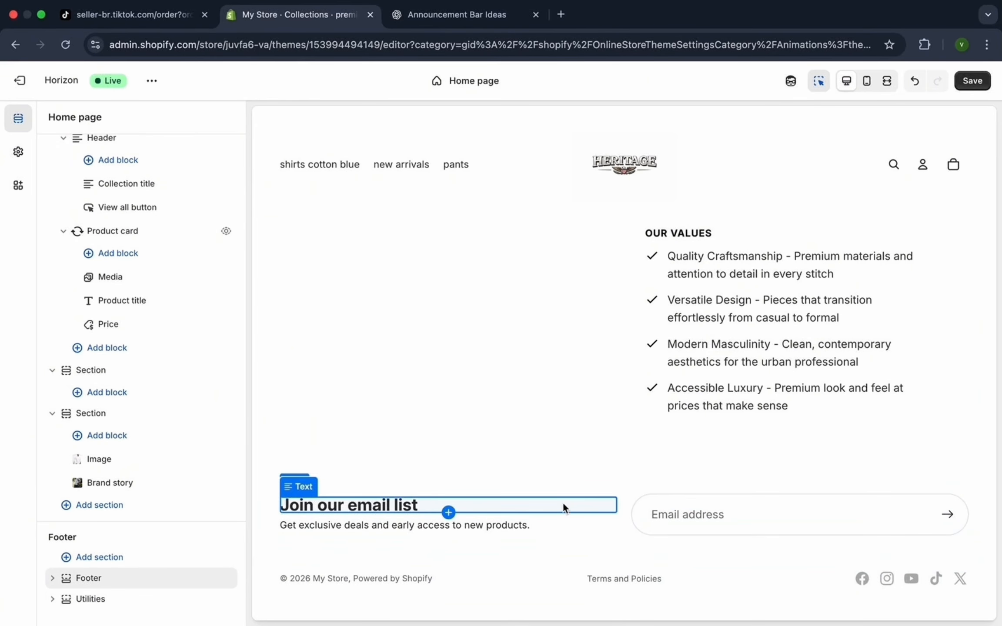
click(405, 574)
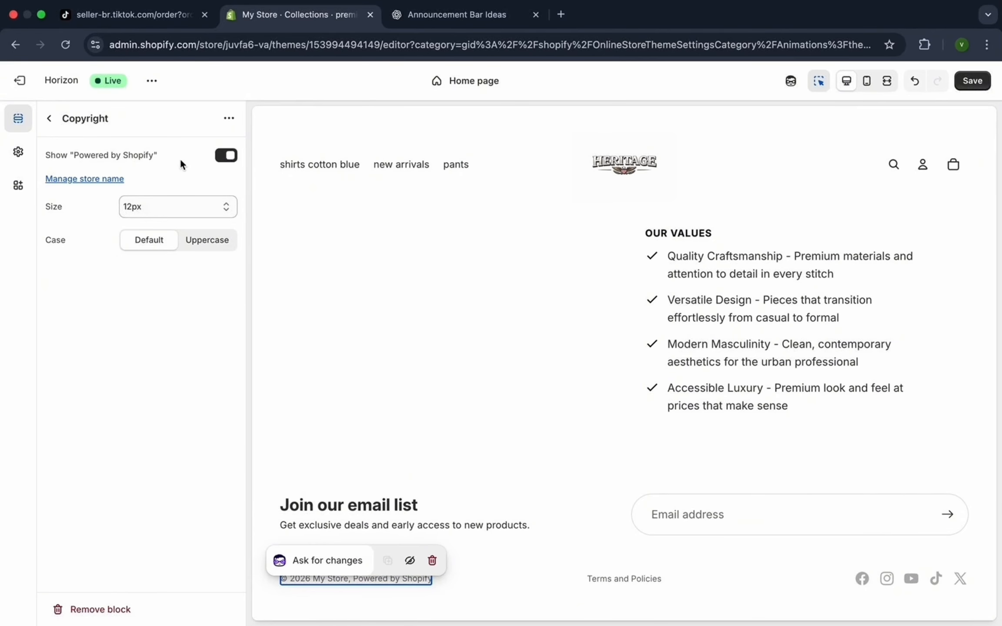
click(232, 157)
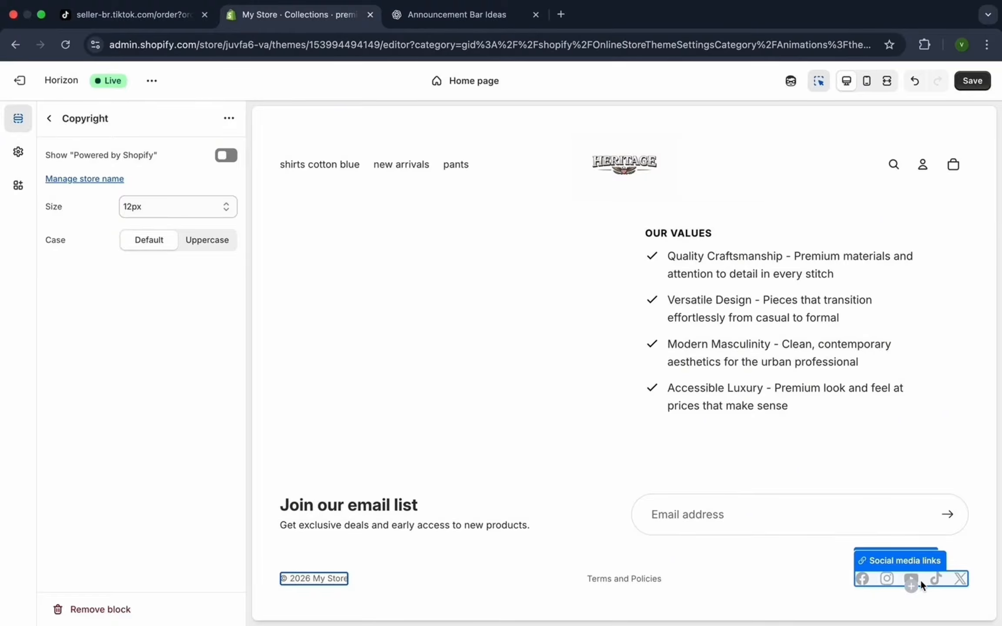
- Remove the Instagram and TikTok links from the footer's Social media links block and save the theme
click(886, 581)
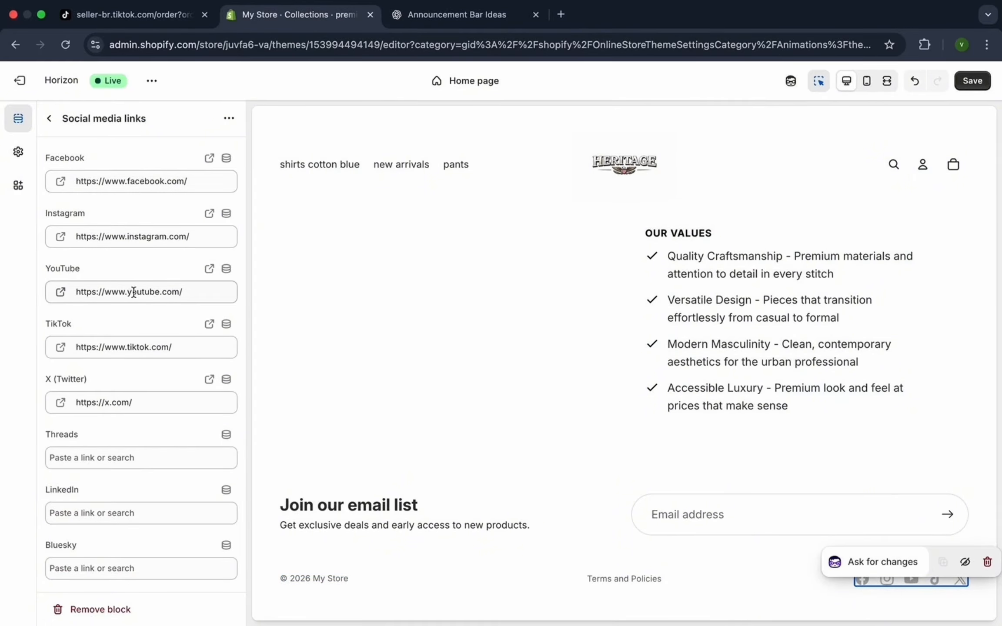
scroll(139, 293, down, 3)
scroll(139, 301, down, 5)
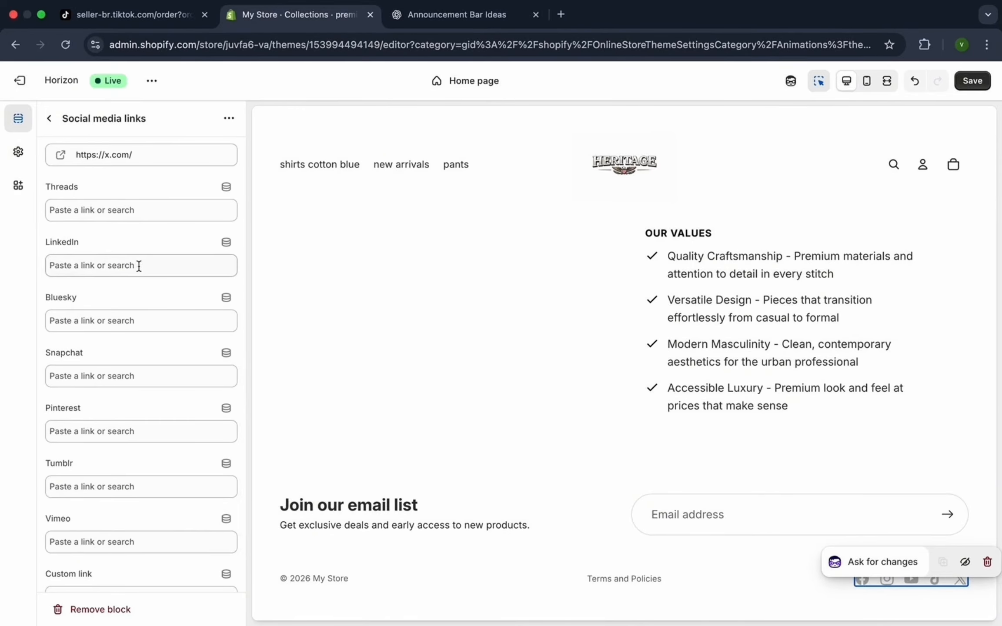
scroll(138, 261, up, 10)
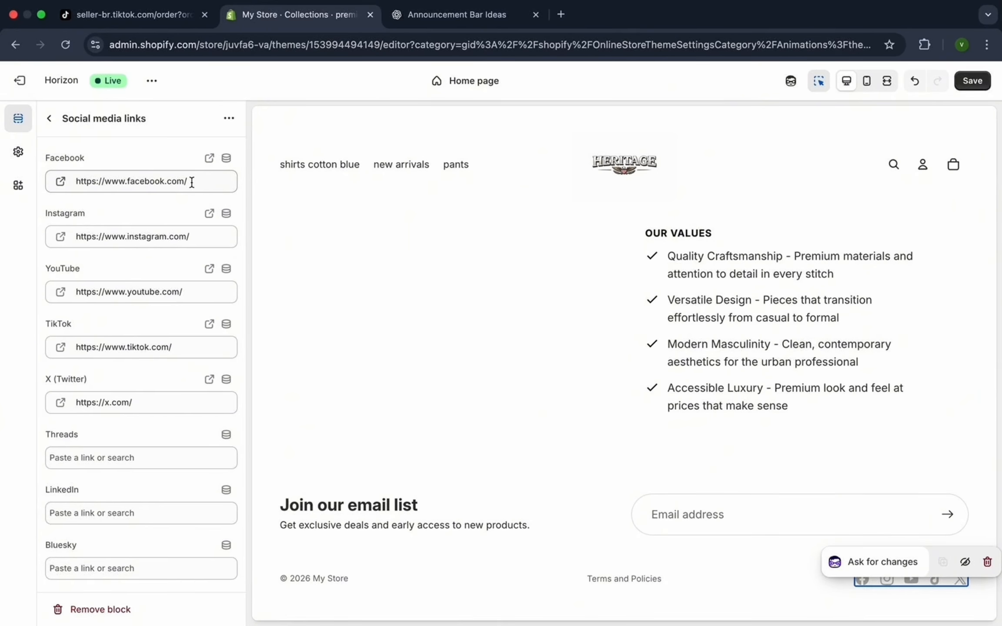
click(224, 237)
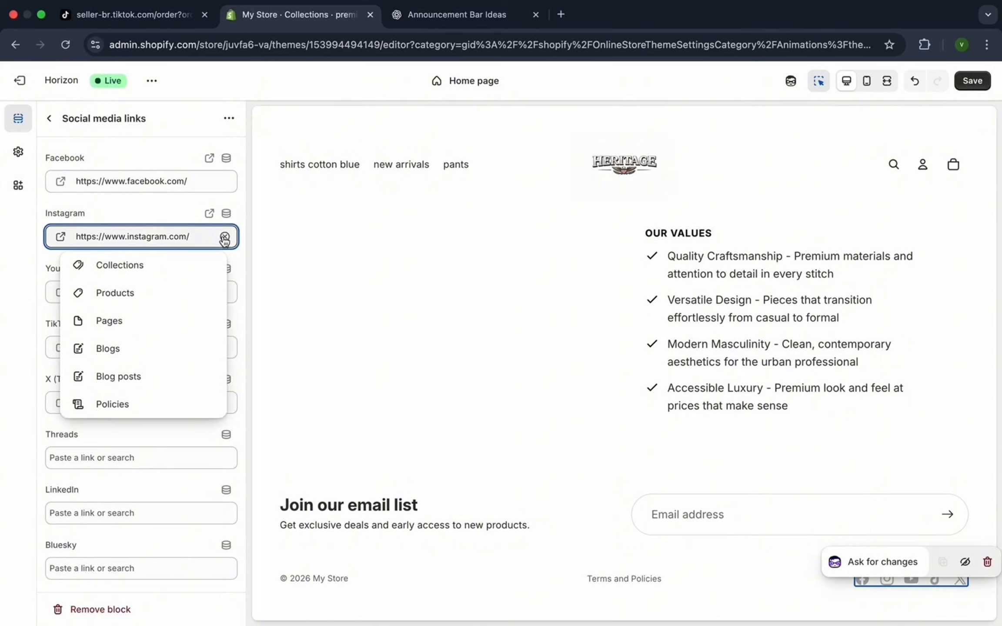
click(224, 237)
click(224, 347)
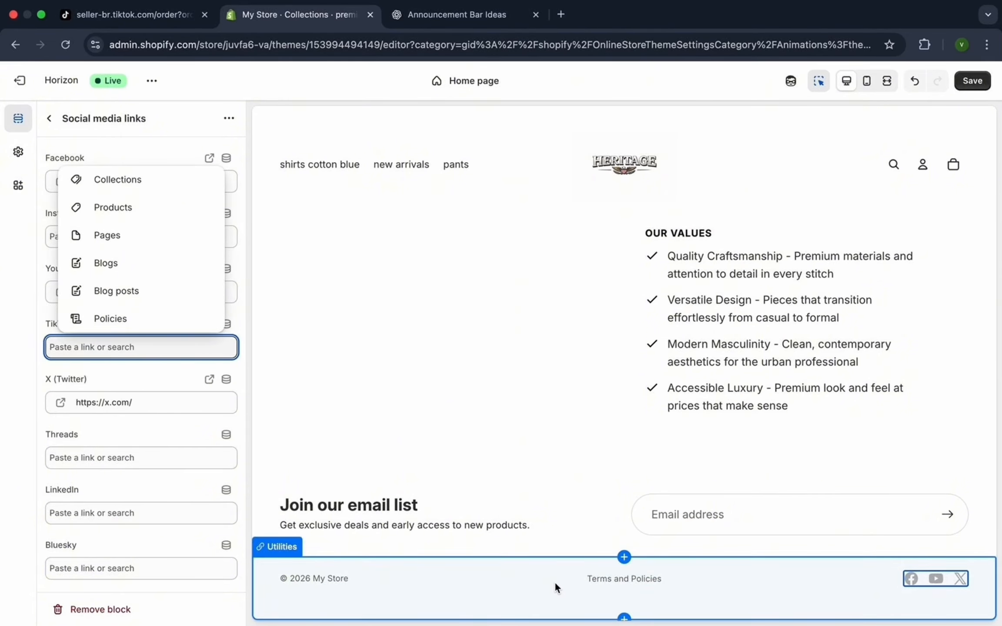
click(973, 81)
click(973, 81)
click(974, 81)
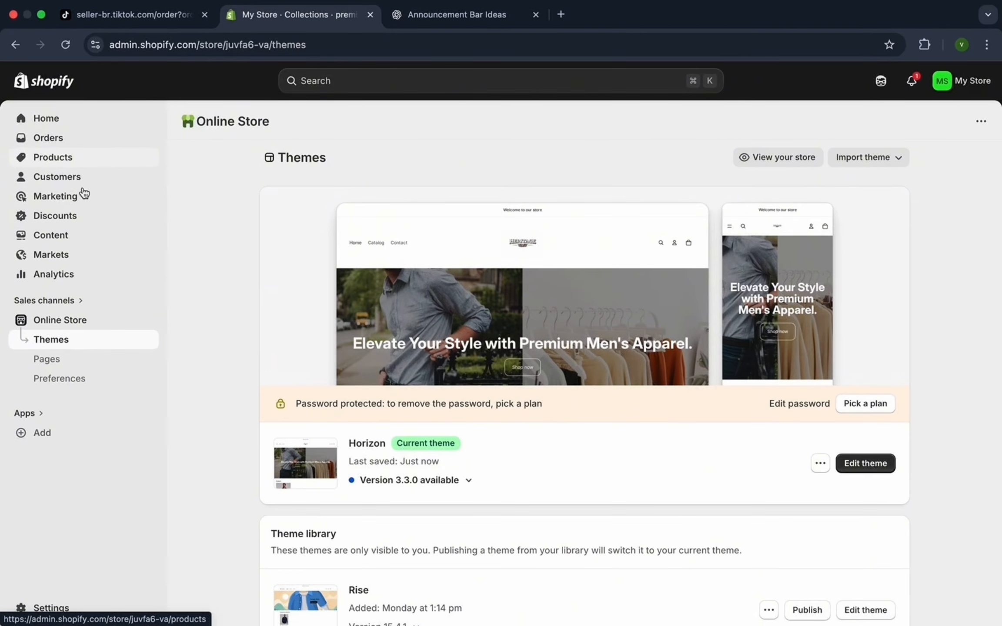
- Change the store name to "heritage" in the store contact details of the general settings and save it
click(45, 614)
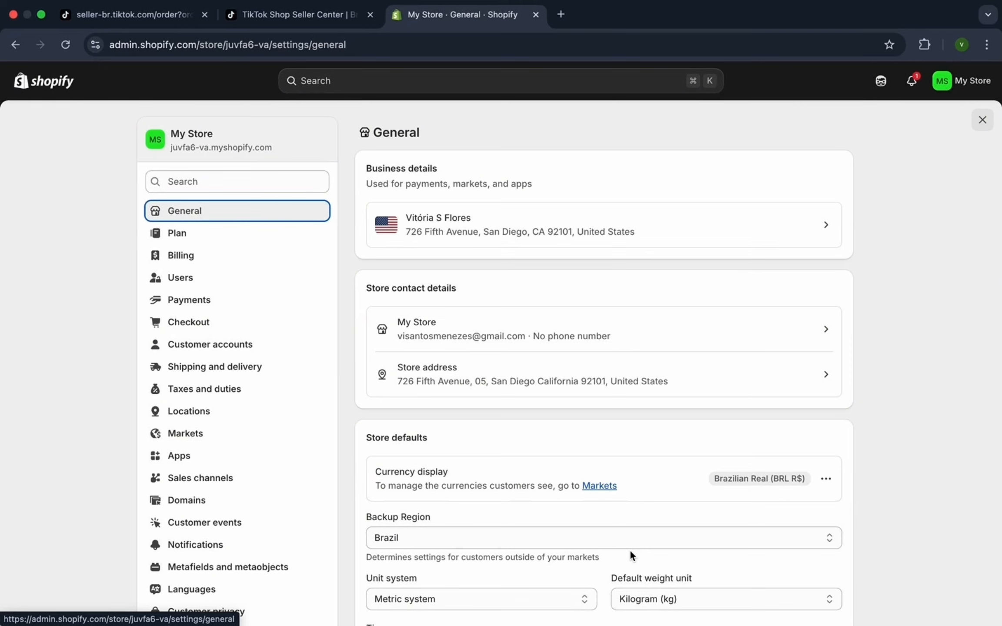
click(829, 329)
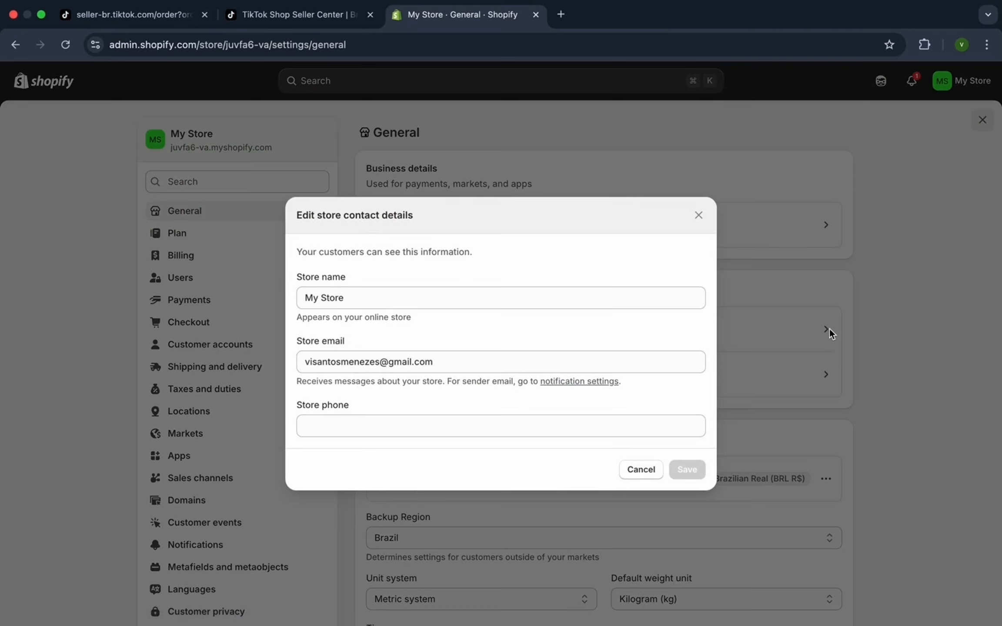
click(559, 299)
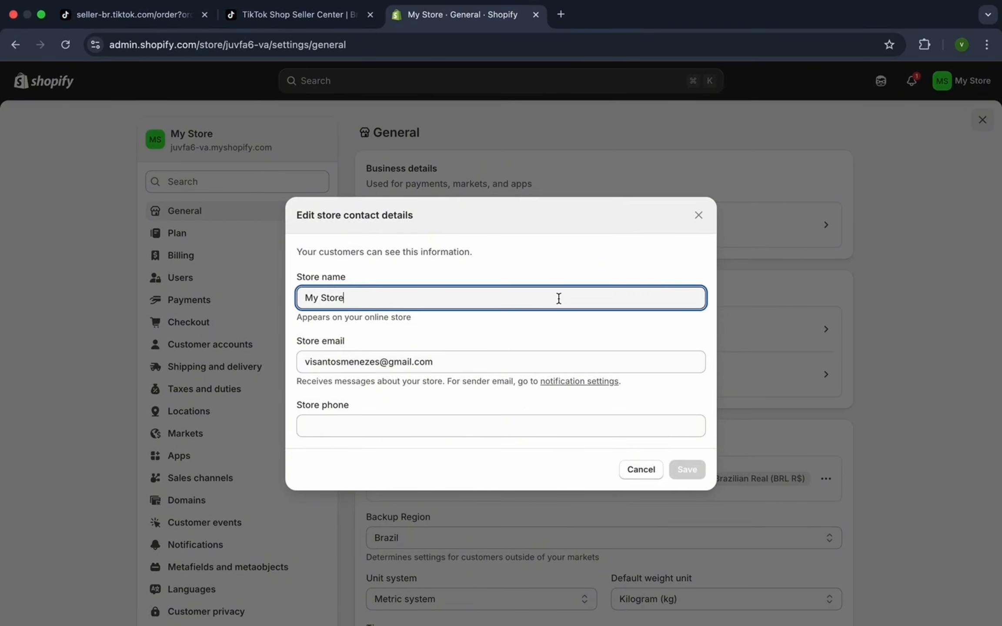
key(BackSpace)
key(BackSpace)
key(BackSpace)
key(BackSpace)
key(BackSpace)
key(BackSpace)
key(BackSpace)
key(BackSpace)
text(heritage)
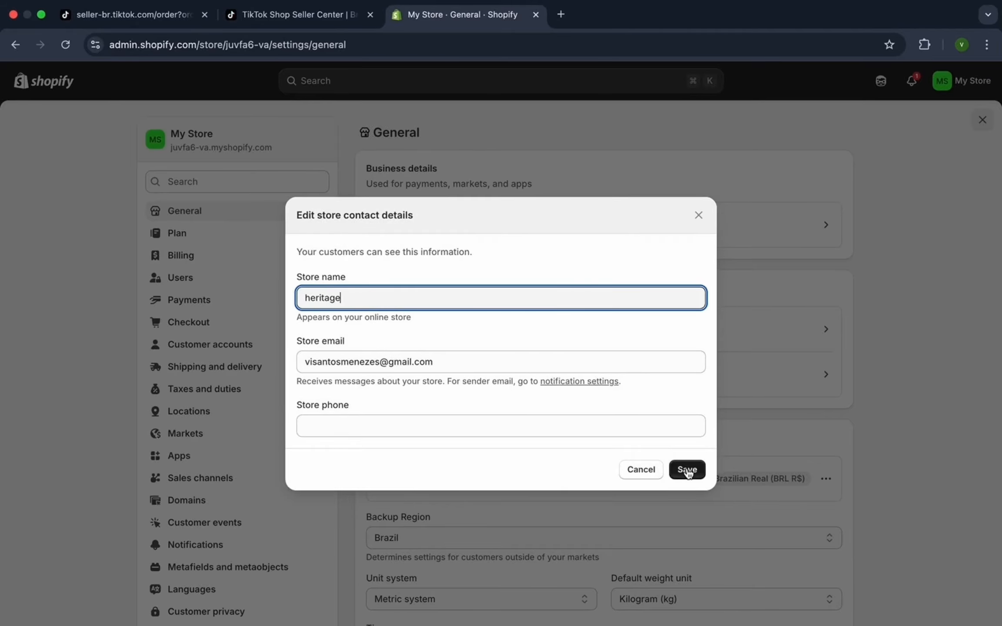
click(687, 469)
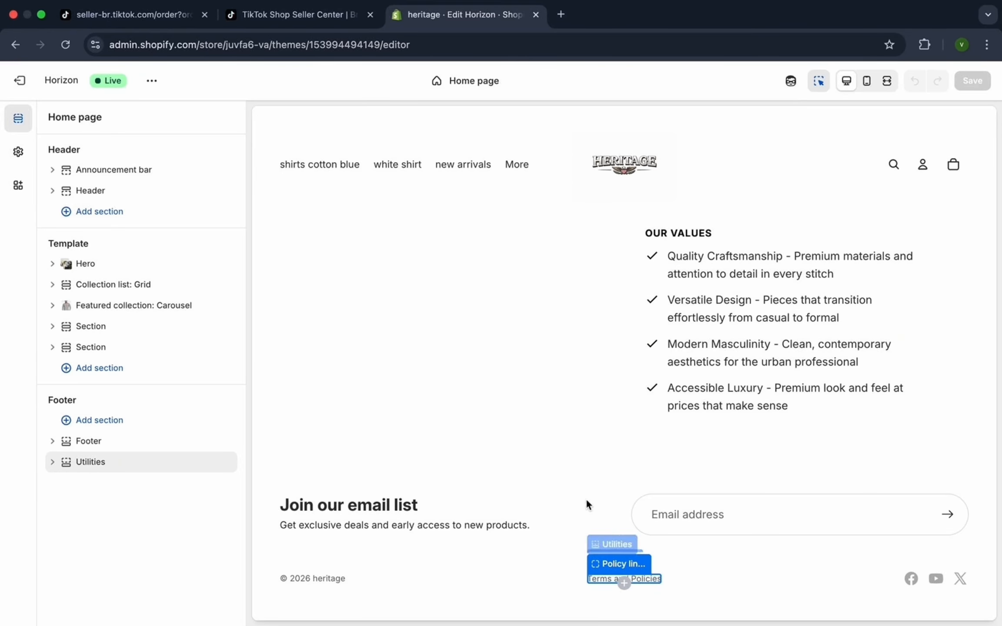
- Leave the theme editor and publish the store's Return and refund policy using the provided template
mouse_move(477, 13)
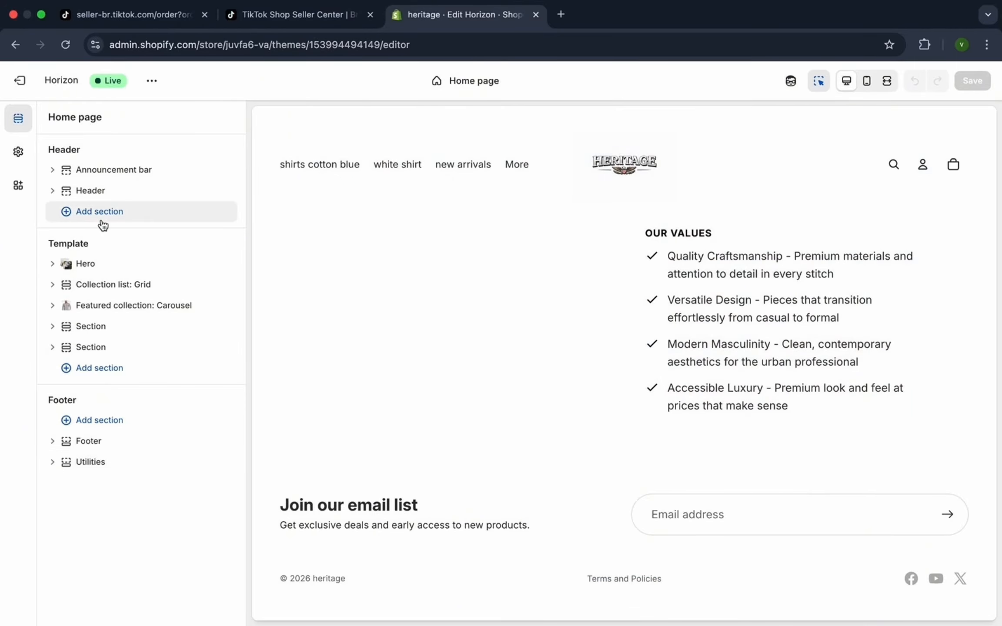
click(20, 83)
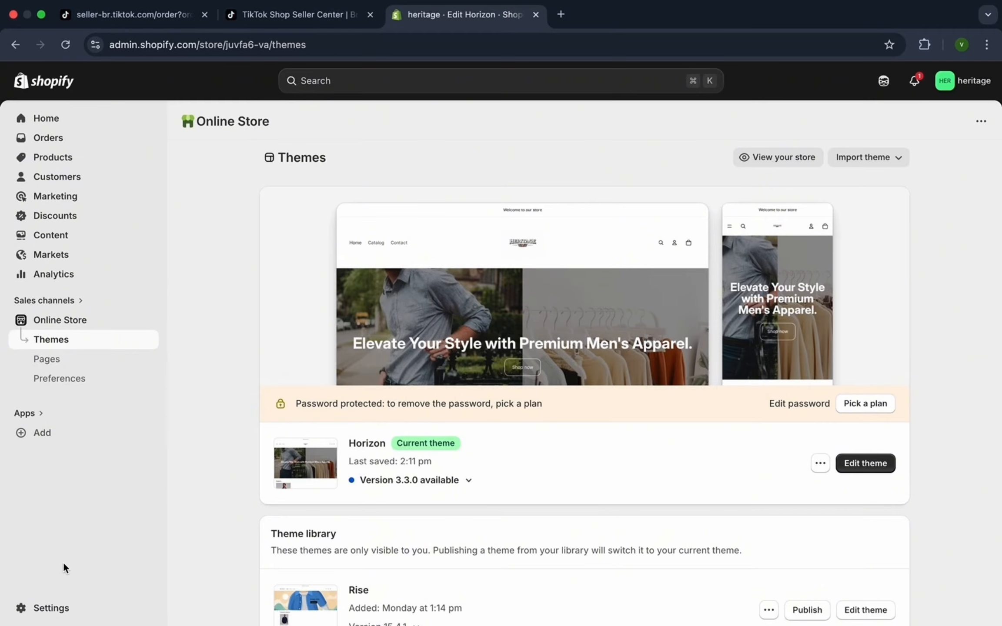
click(49, 612)
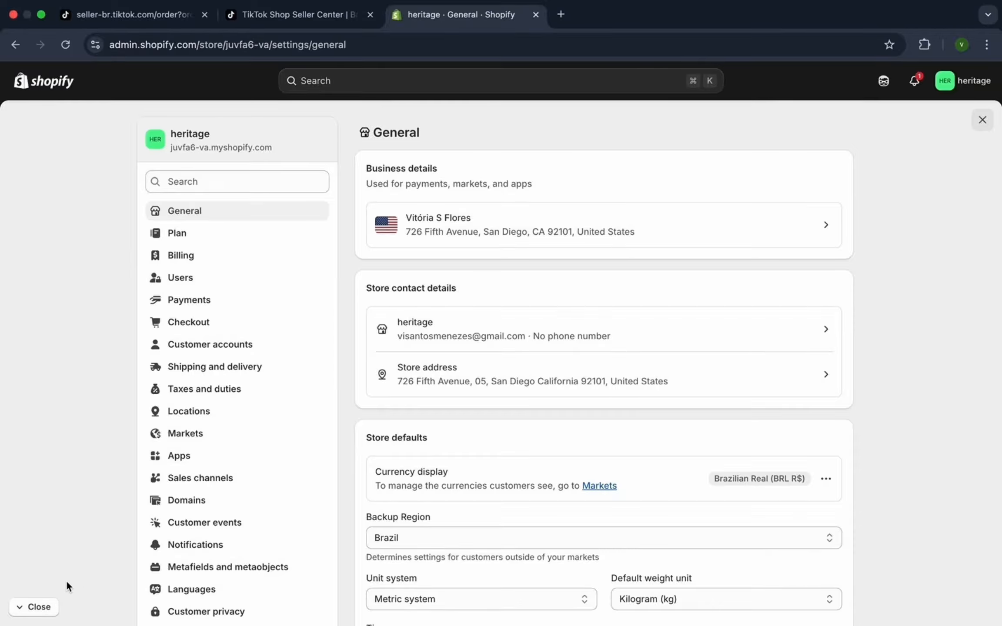
scroll(151, 564, down, 10)
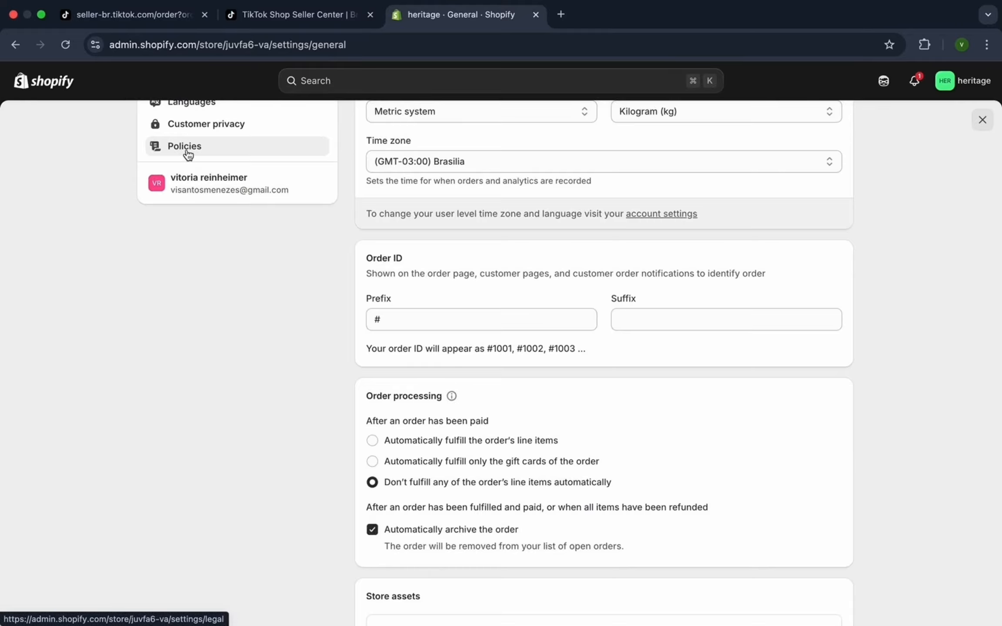
click(188, 154)
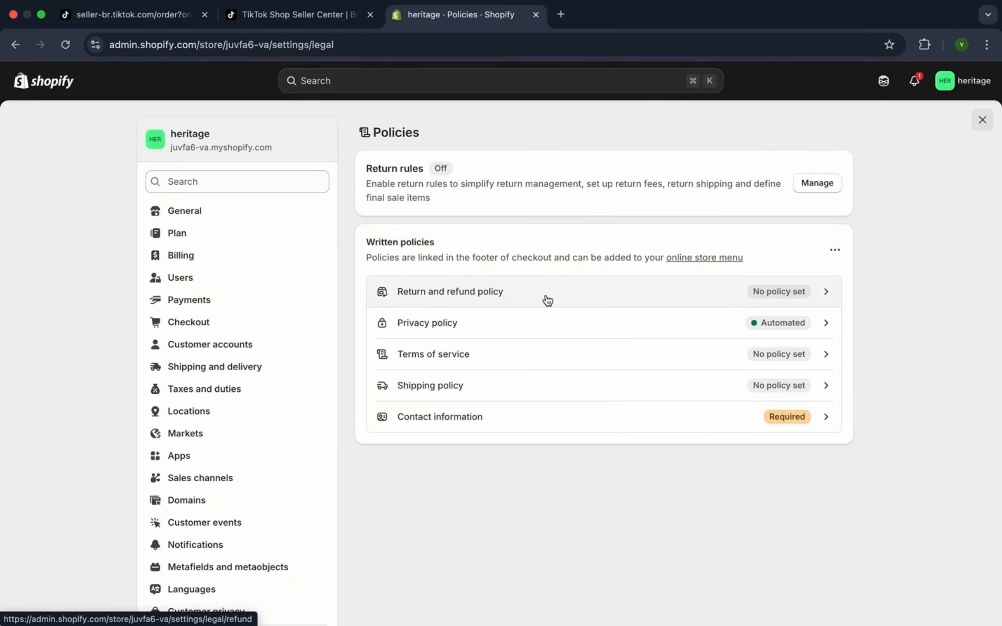
click(742, 298)
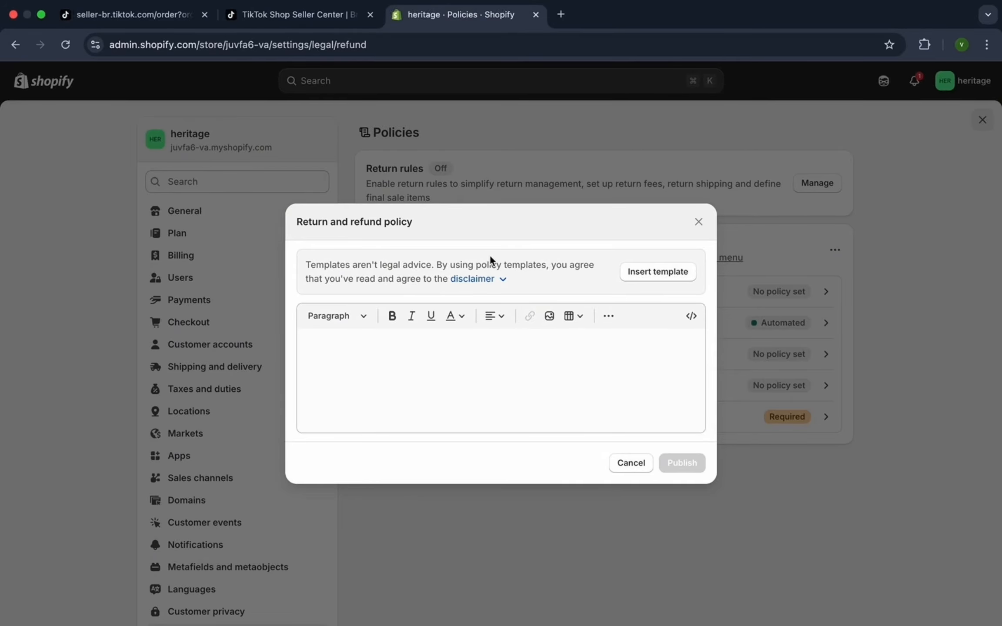
click(692, 272)
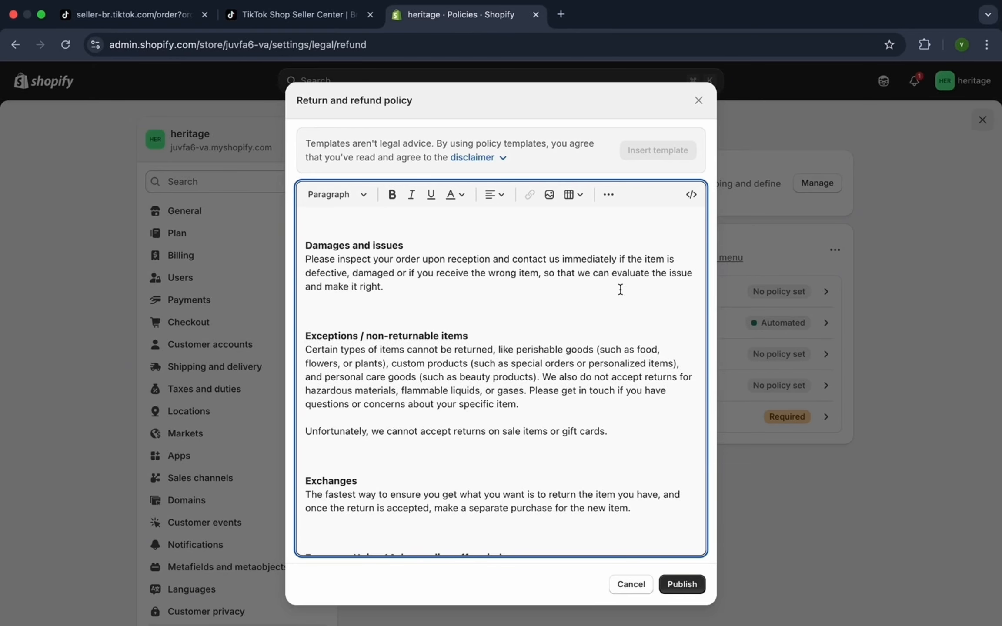
scroll(528, 276, up, 5)
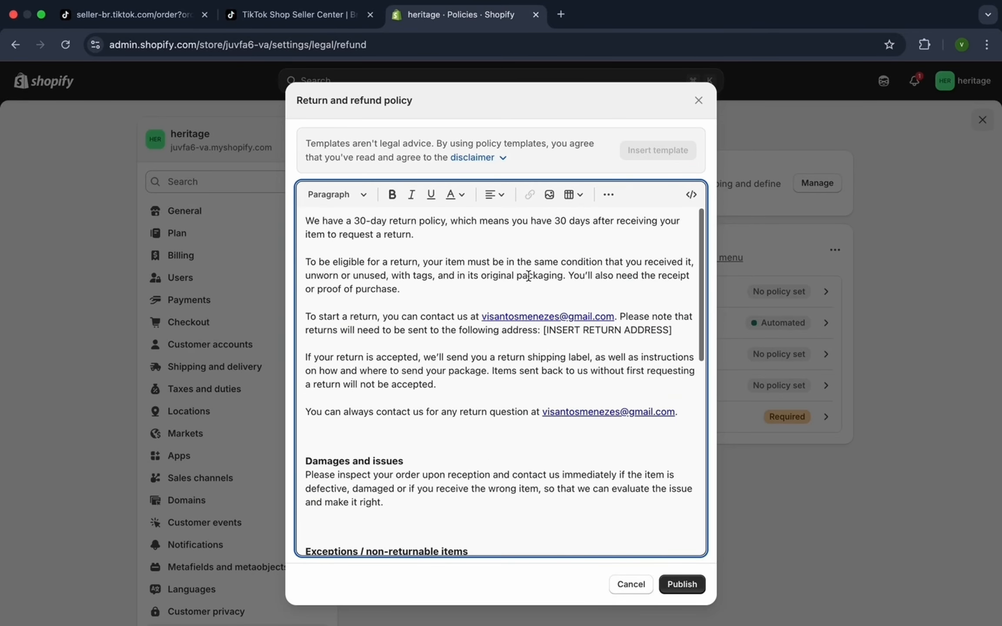
scroll(528, 276, down, 10)
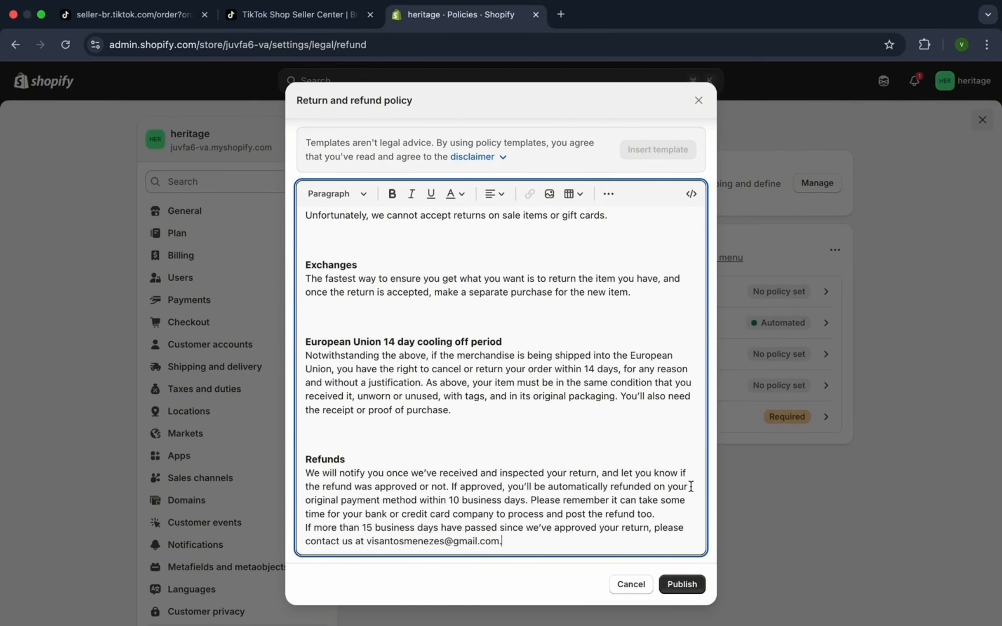
click(683, 584)
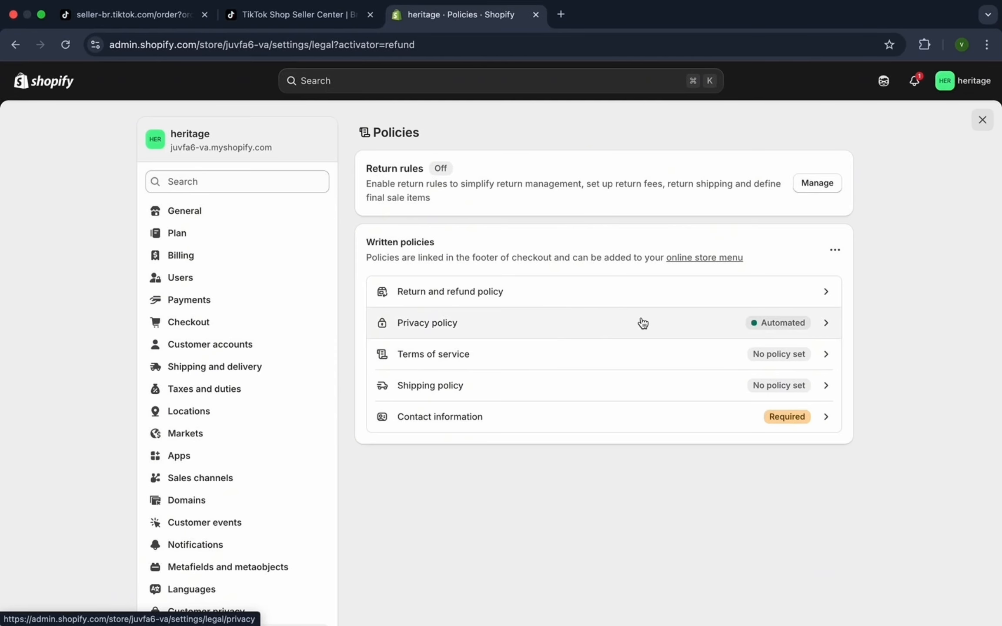
- Fill the Terms of service policy with its template, review the text and publish it
click(600, 354)
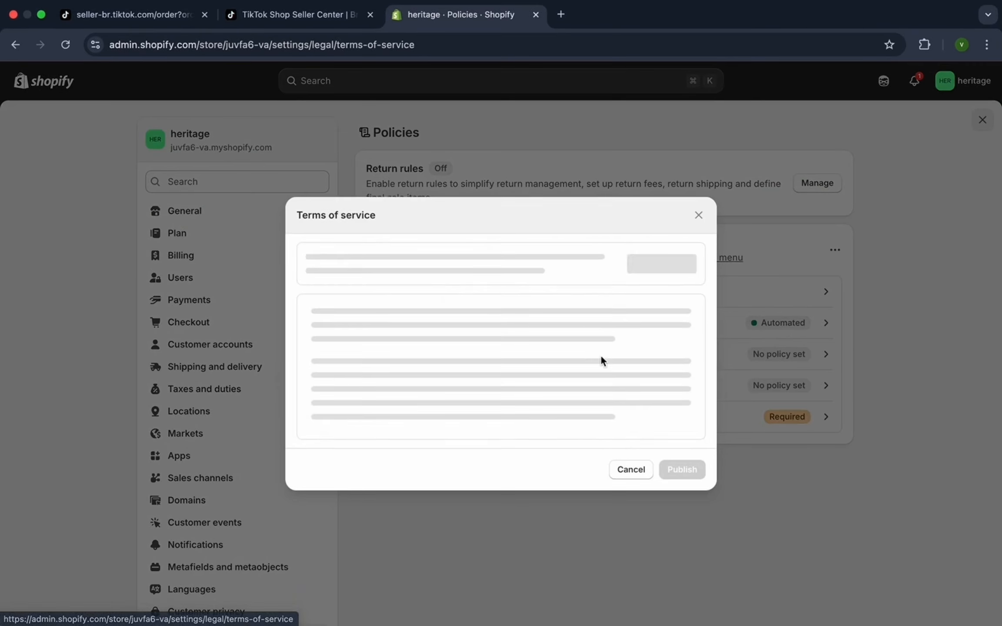
click(661, 274)
scroll(635, 296, up, 10)
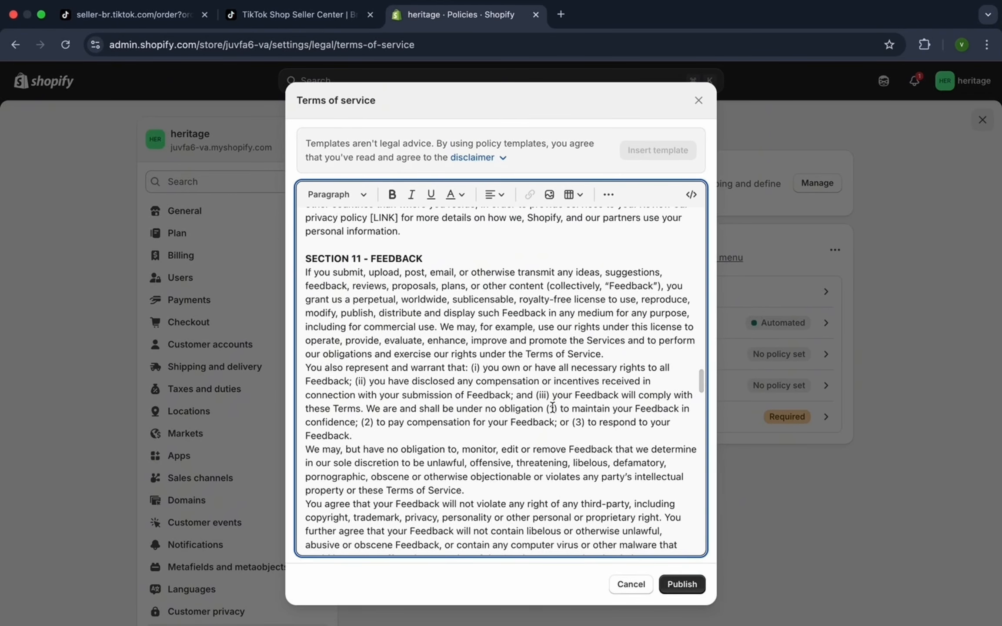
scroll(408, 282, down, 8)
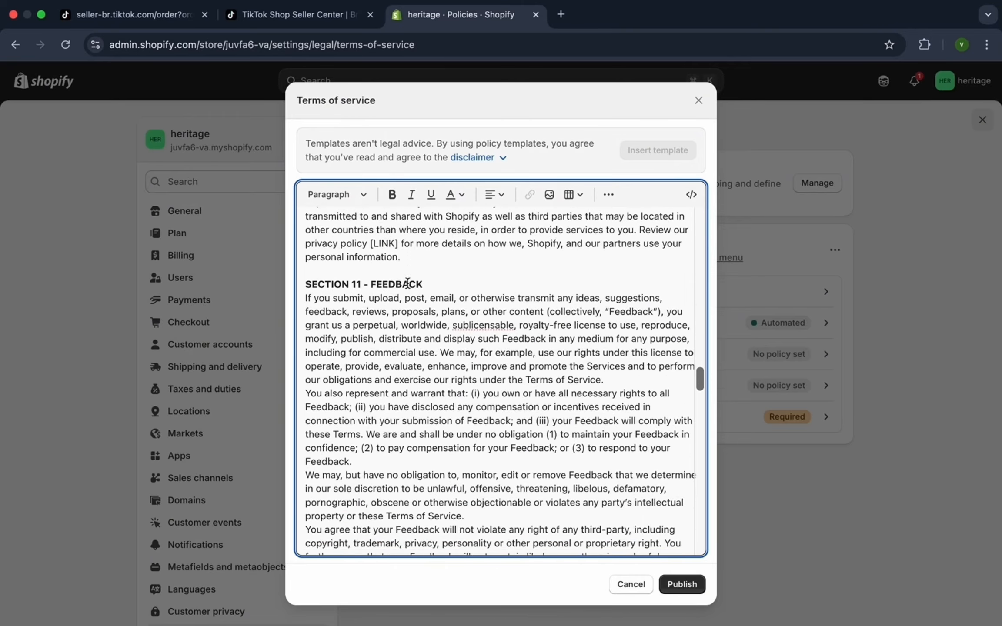
scroll(408, 283, down, 20)
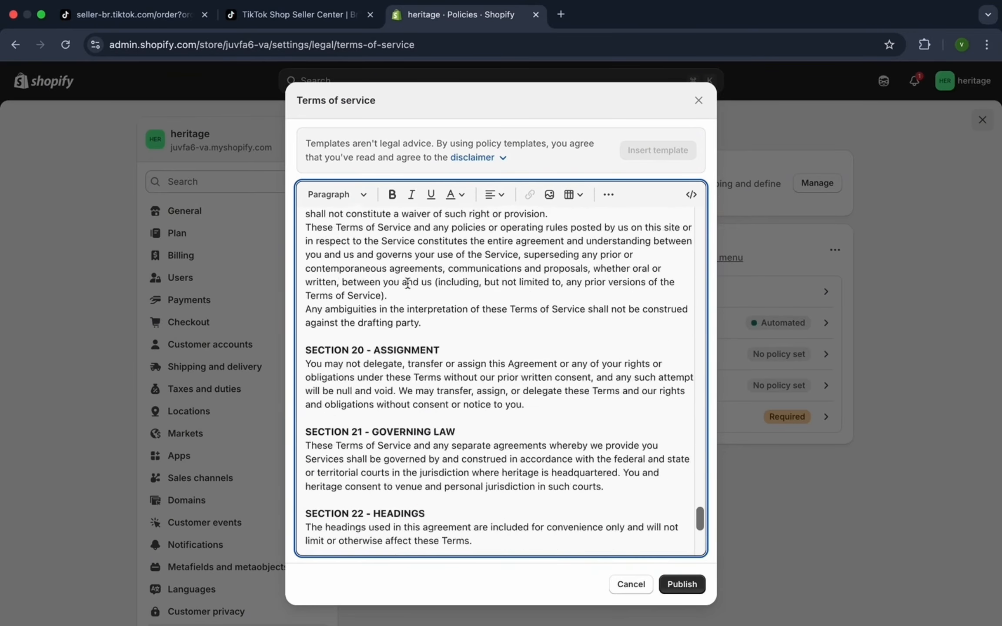
click(682, 584)
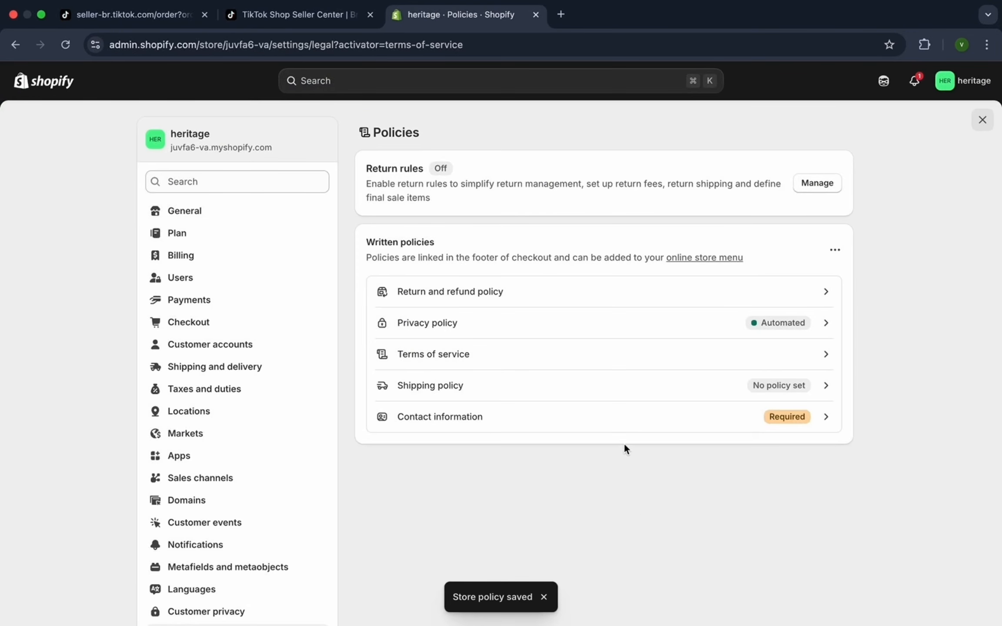
- Fill the Shipping policy with the ChatGPT text, remove the Portuguese intro, closing suggestions and Contact Us email placeholder, and publish it
click(587, 391)
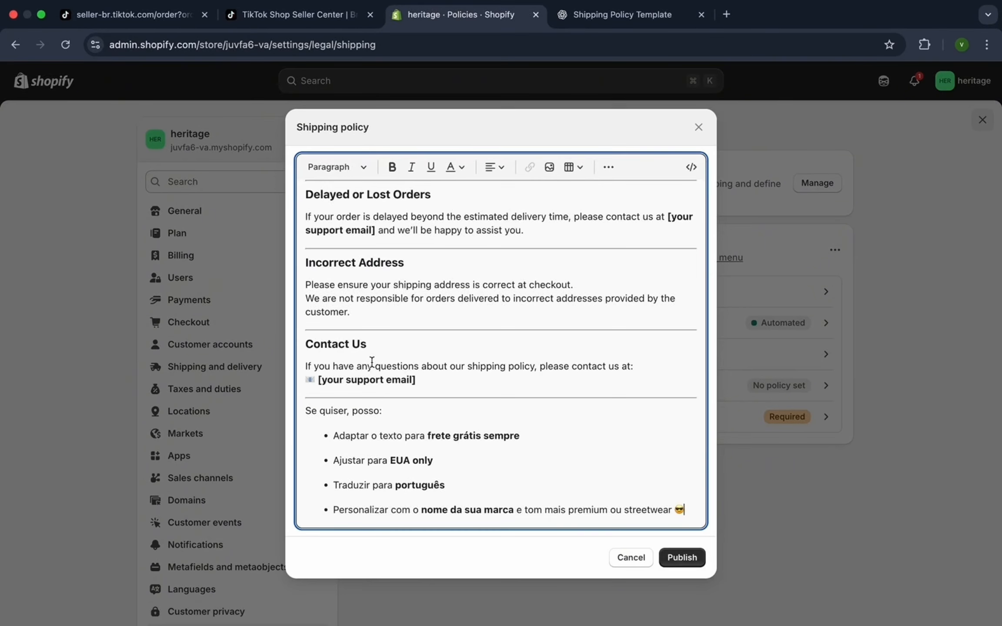
scroll(372, 362, up, 5)
scroll(372, 362, up, 10)
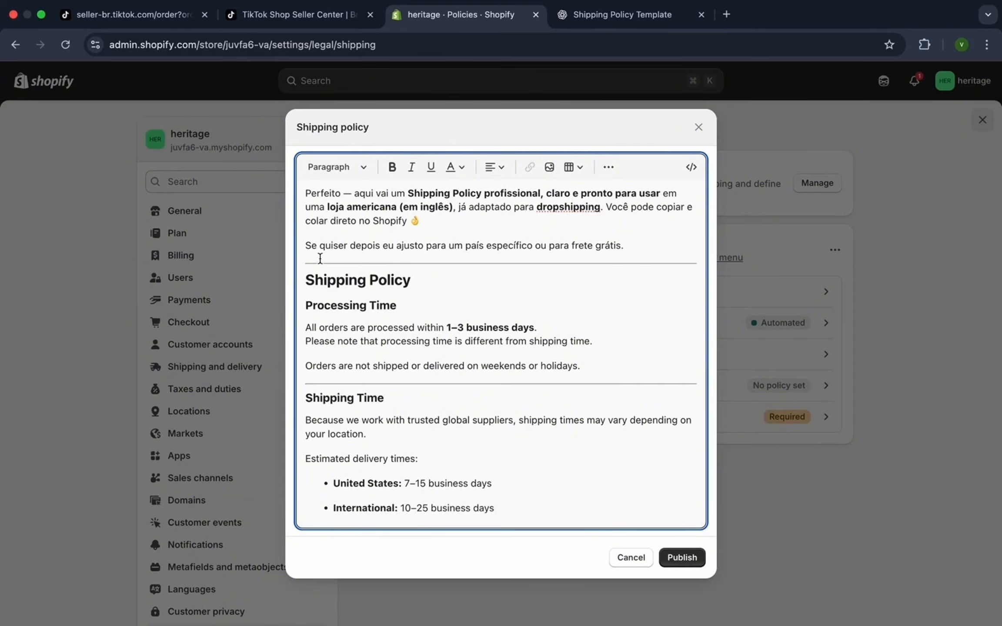
drag(309, 187, 604, 282)
key(BackSpace)
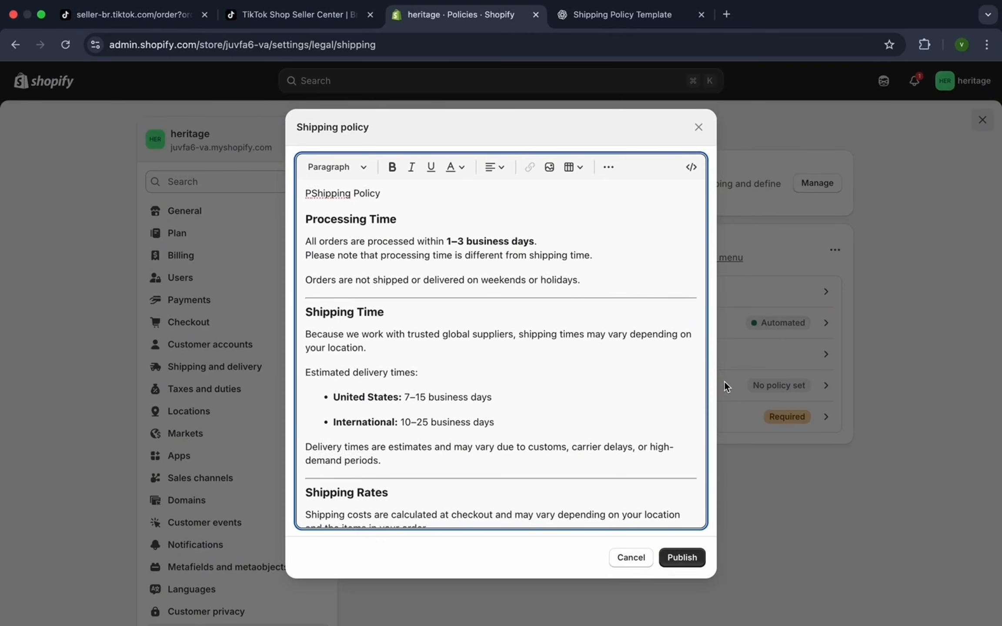
key(BackSpace)
scroll(504, 368, down, 10)
scroll(504, 369, down, 5)
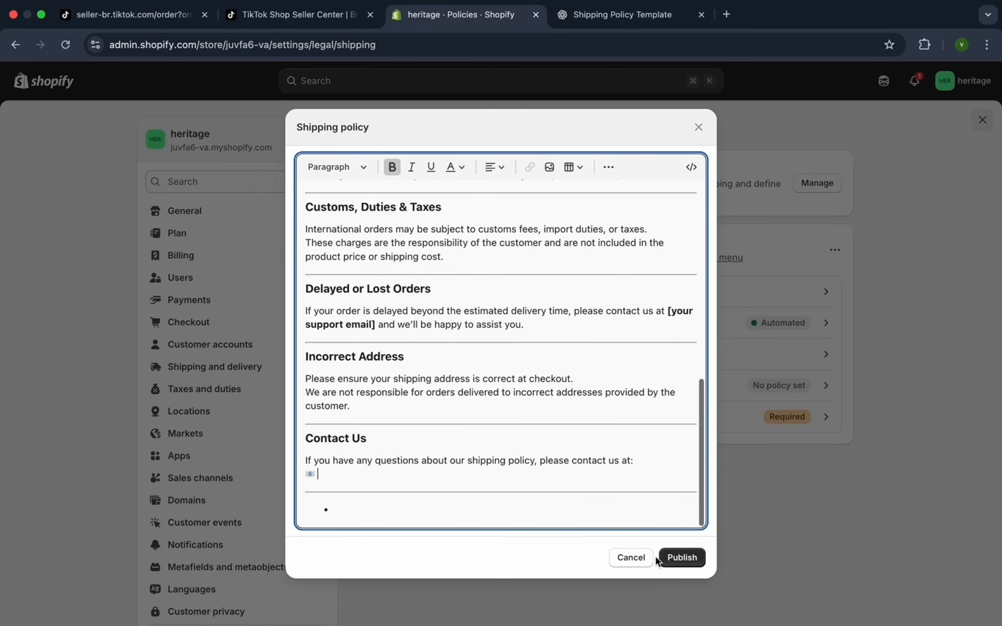
click(680, 556)
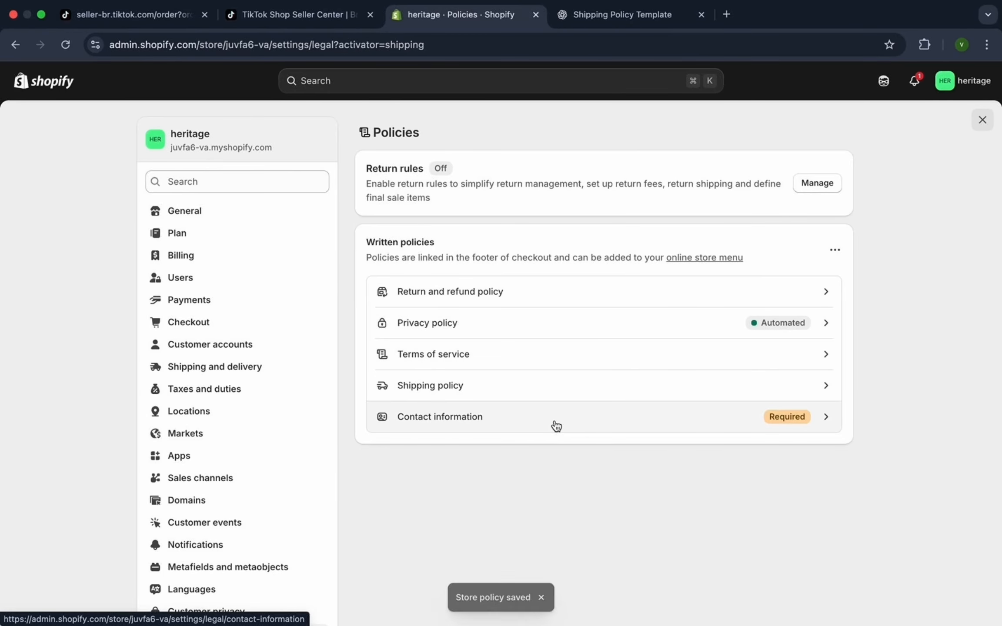
- Publish the Contact information policy from its template and open the Terms and Policies list in the live store's footer
click(557, 426)
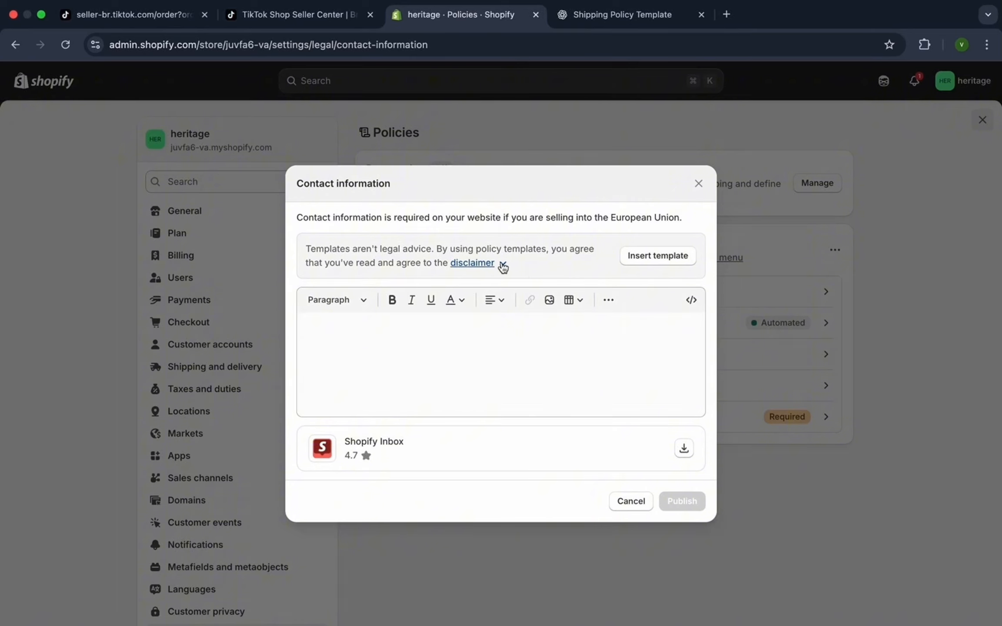
click(648, 255)
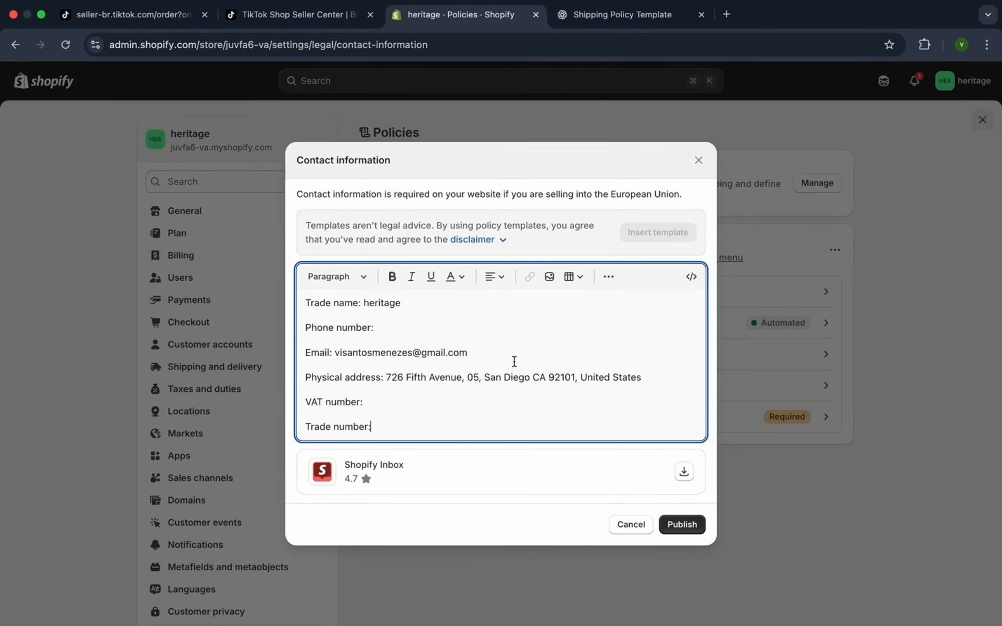
click(683, 524)
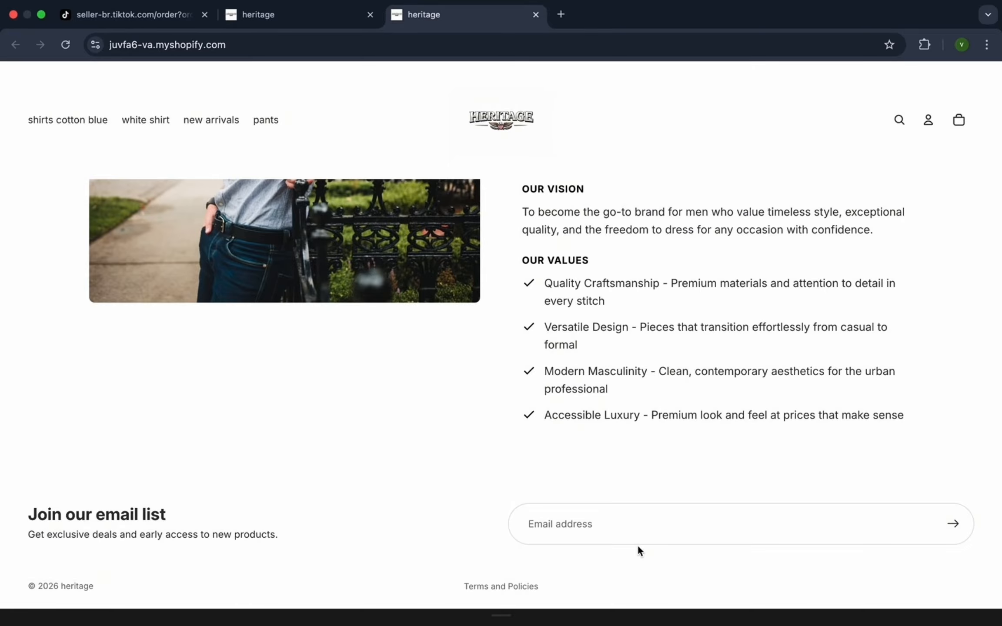
click(532, 588)
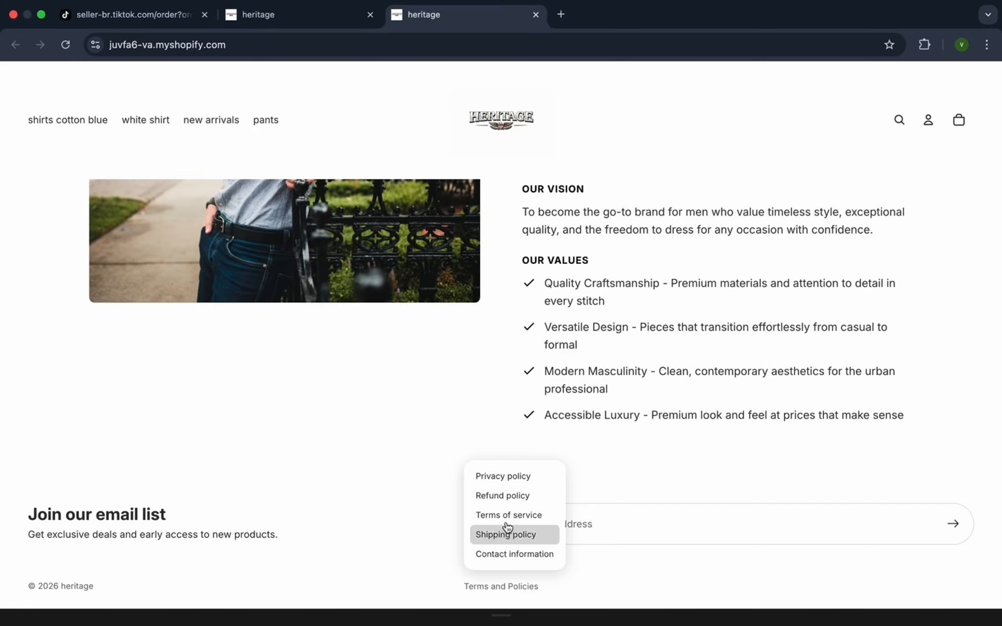
- Open the Privacy policy from the storefront footer, skim it, and reopen the Terms and Policies list in the other storefront tab
click(506, 479)
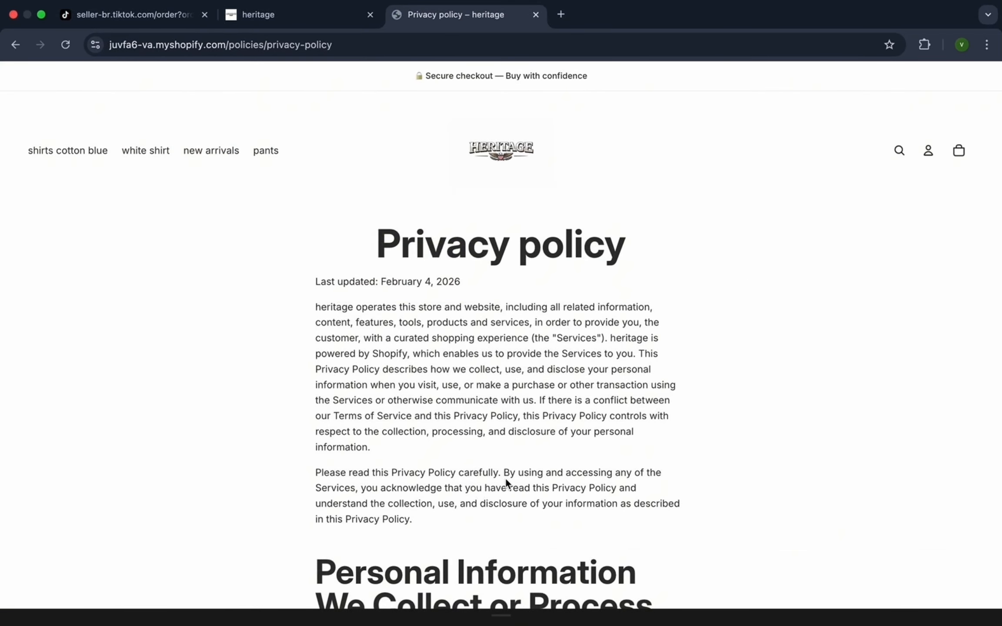
scroll(506, 481, down, 8)
scroll(506, 480, up, 8)
click(314, 25)
scroll(416, 367, down, 15)
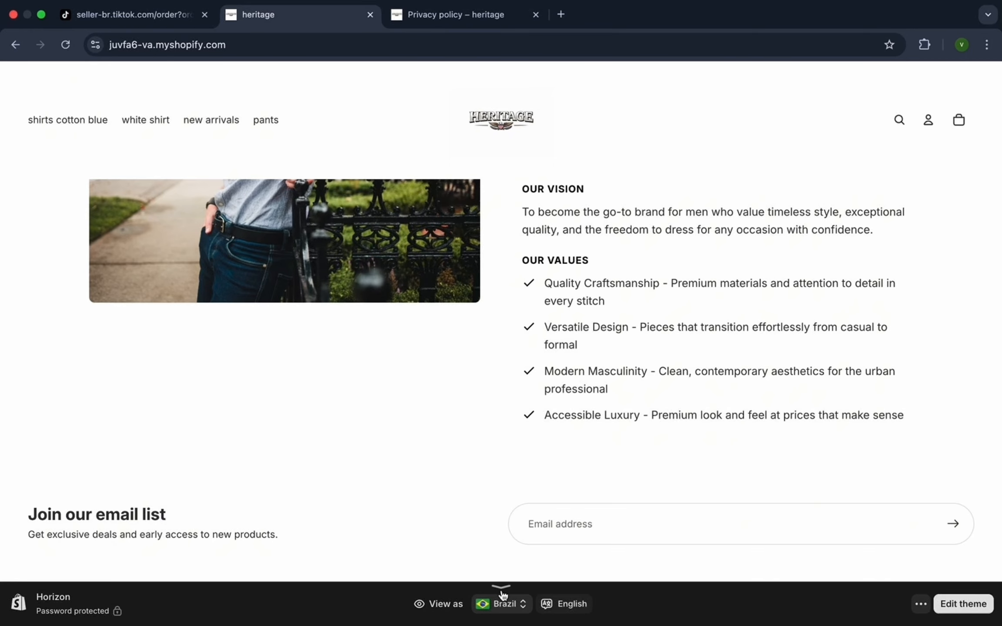
click(502, 591)
click(500, 587)
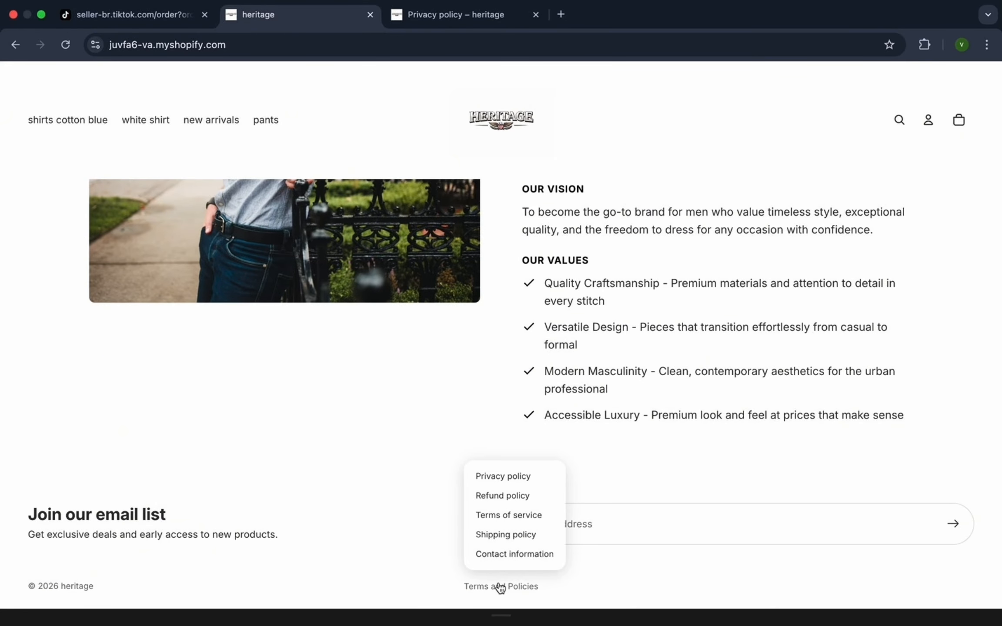
- Return to the Shopify admin, open the store settings and look through the General page
click(14, 45)
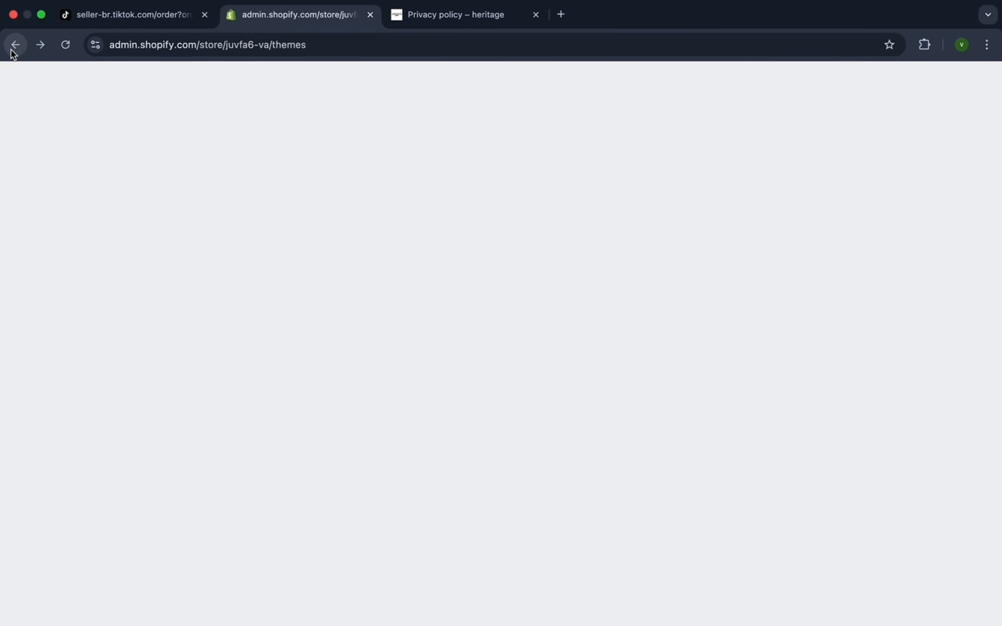
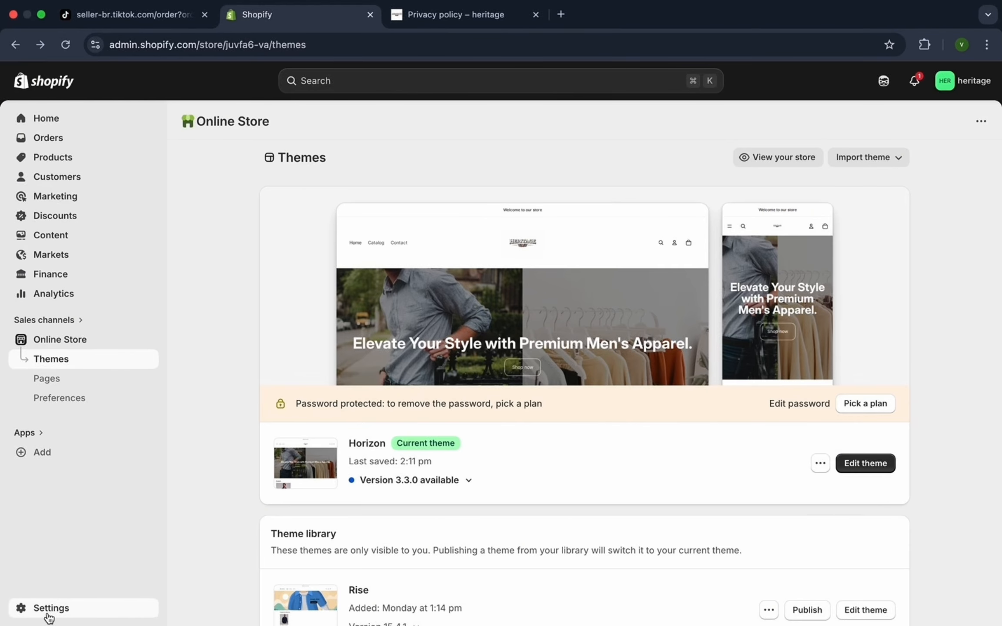
click(49, 617)
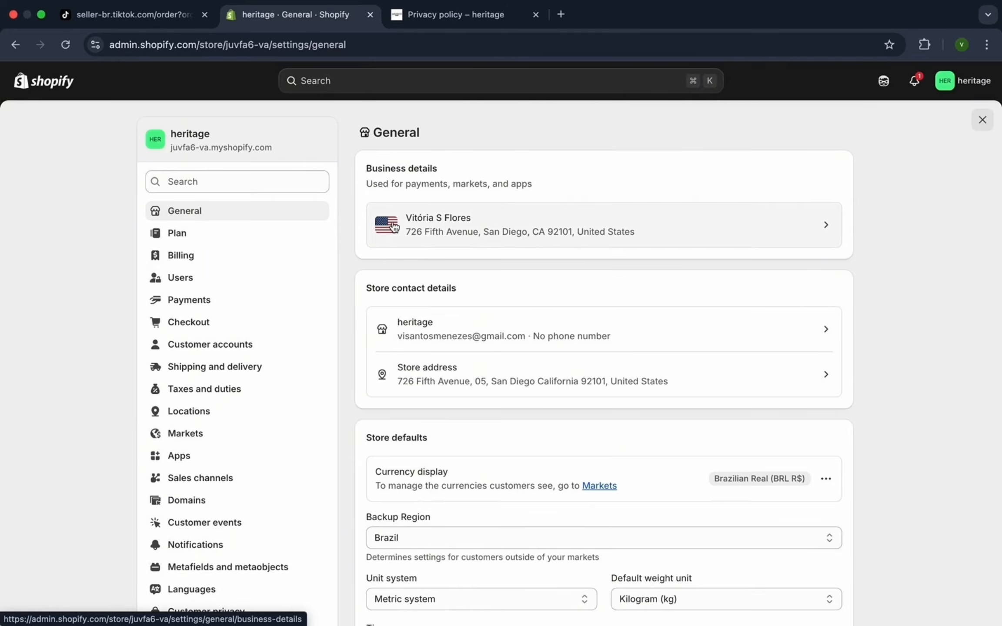
scroll(433, 368, down, 3)
scroll(433, 367, down, 15)
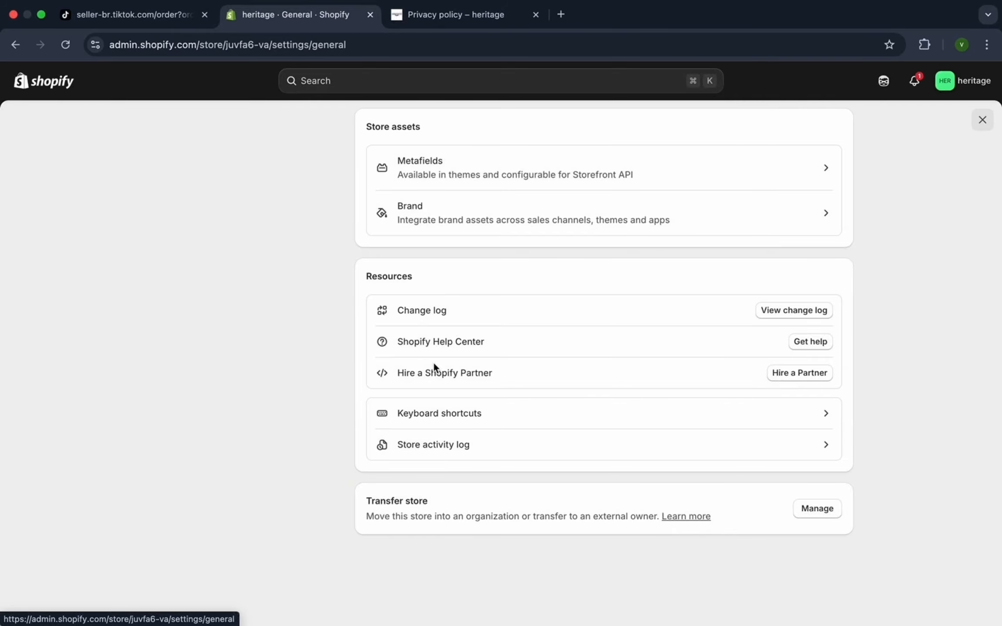
scroll(432, 362, up, 20)
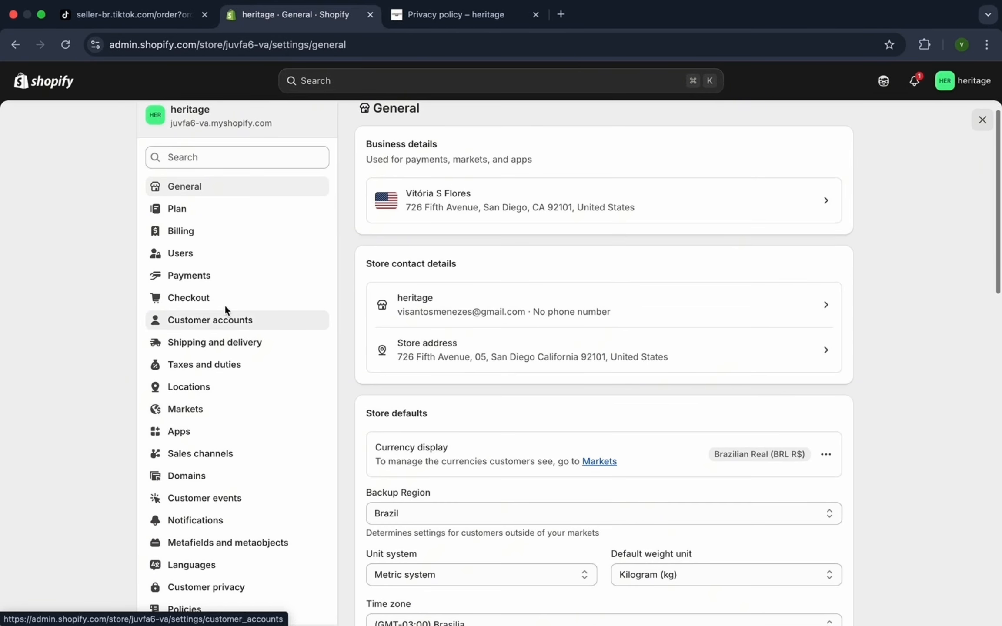
- Search the addable payment methods for "bitcoin" in the Payments settings, and return to review the supported and capture methods
click(221, 280)
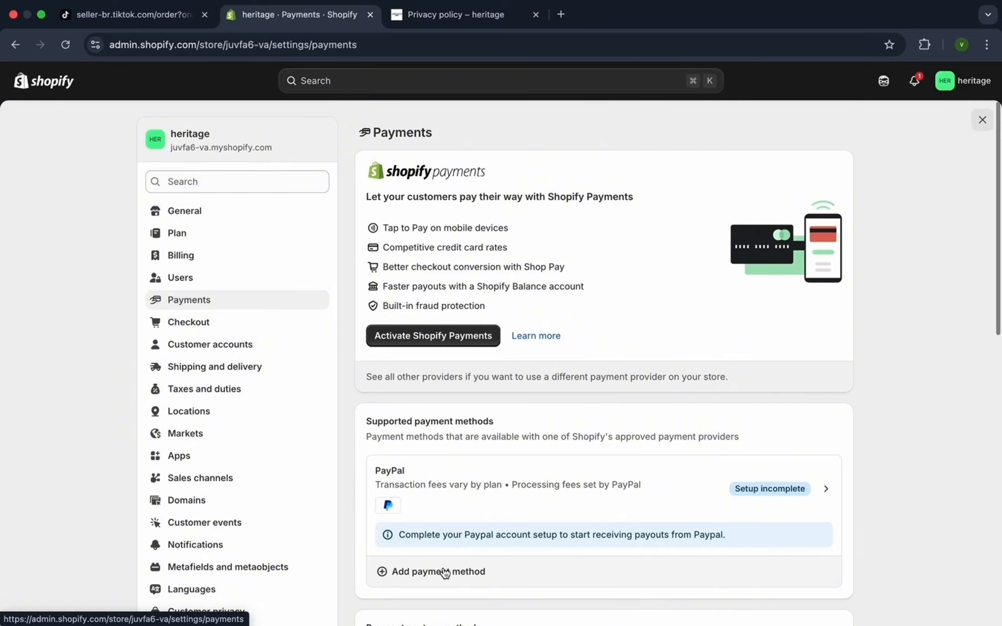
scroll(445, 573, down, 1)
scroll(445, 573, down, 1)
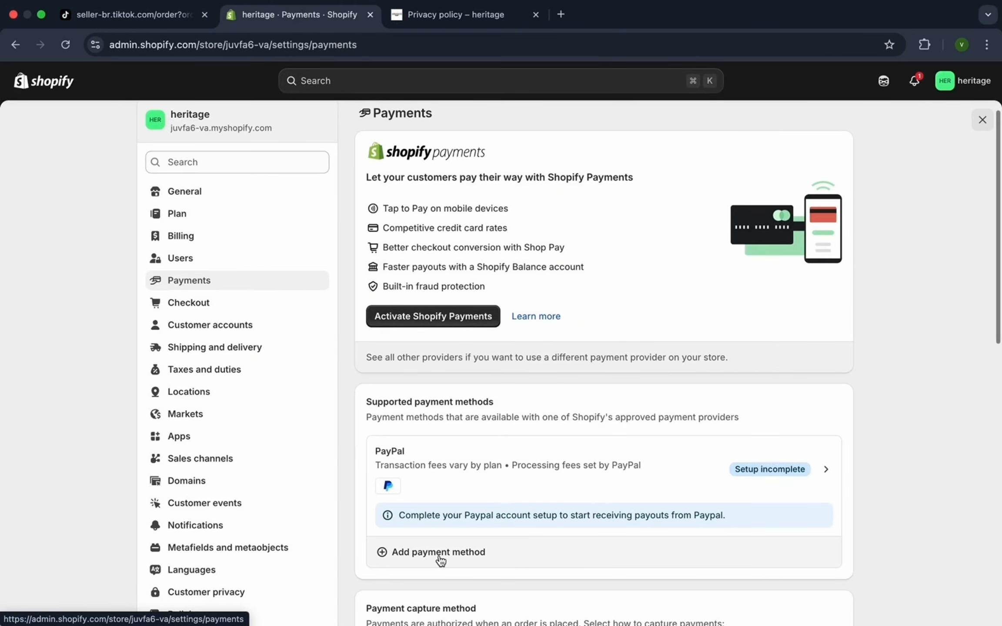
click(439, 557)
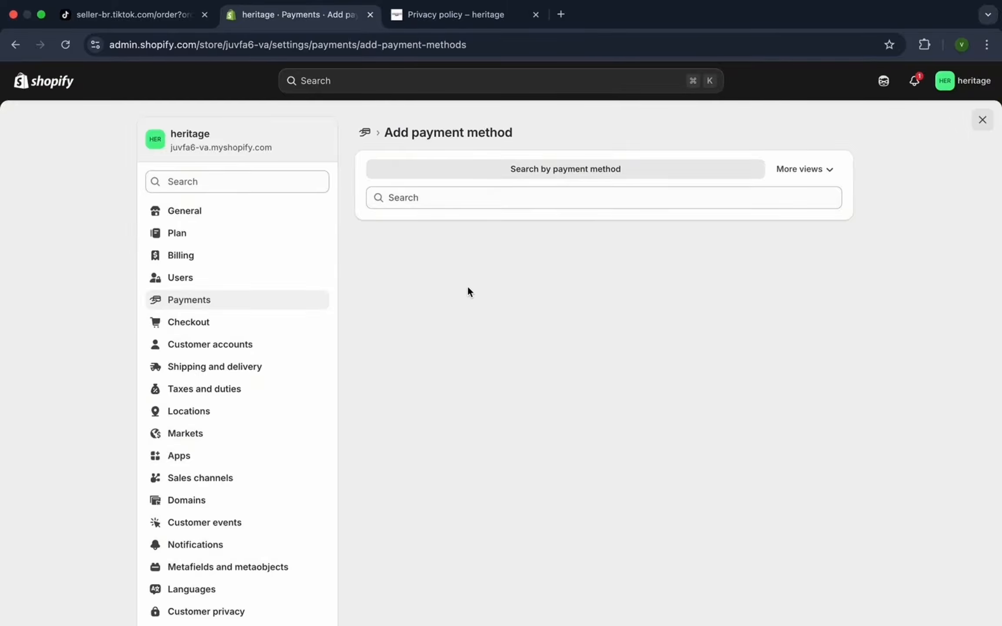
text(bit)
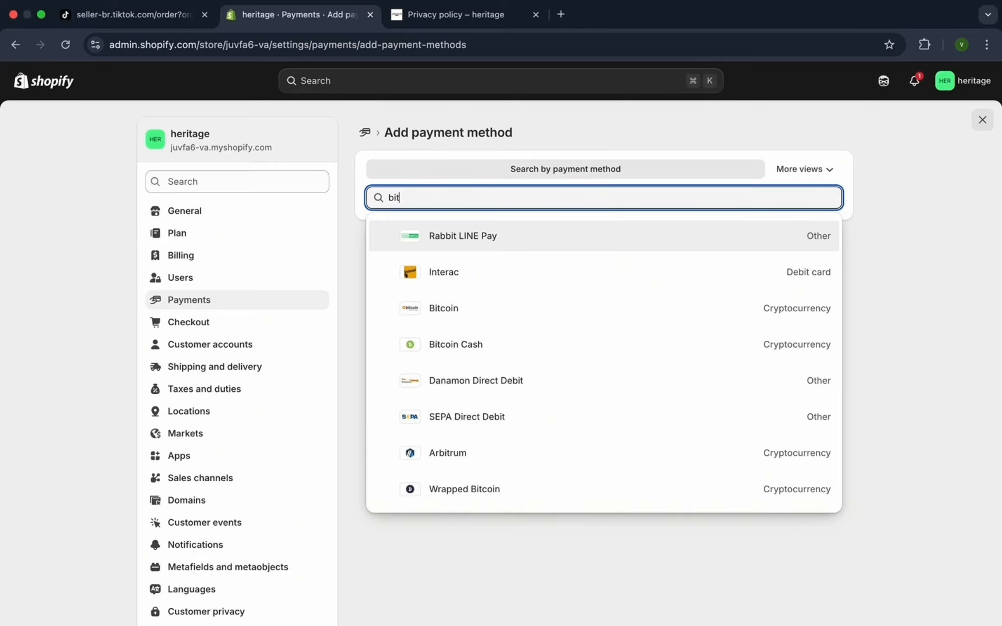
text(coi)
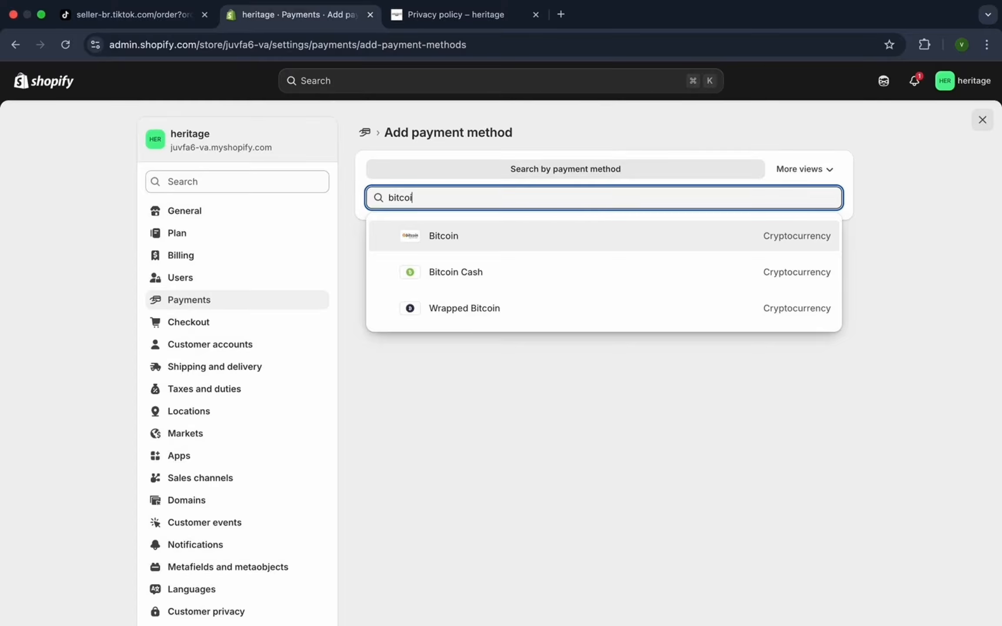
text(n)
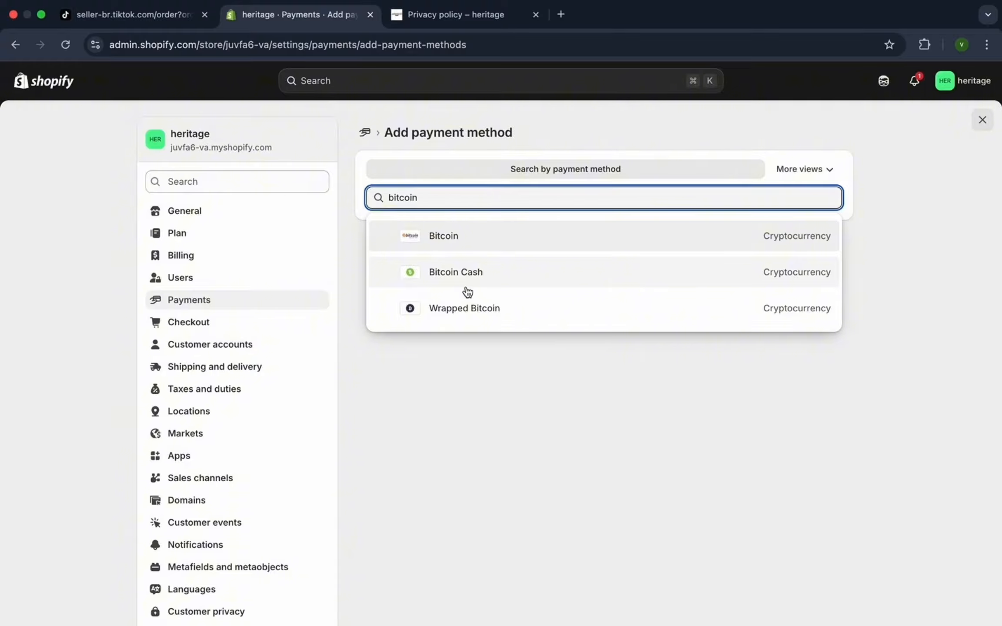
click(293, 305)
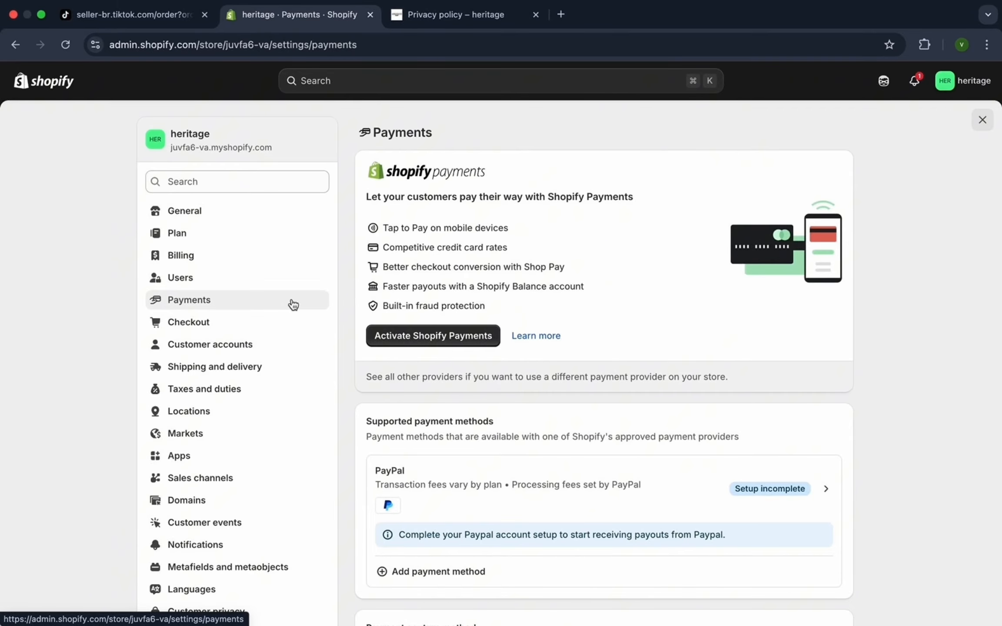
scroll(485, 401, down, 4)
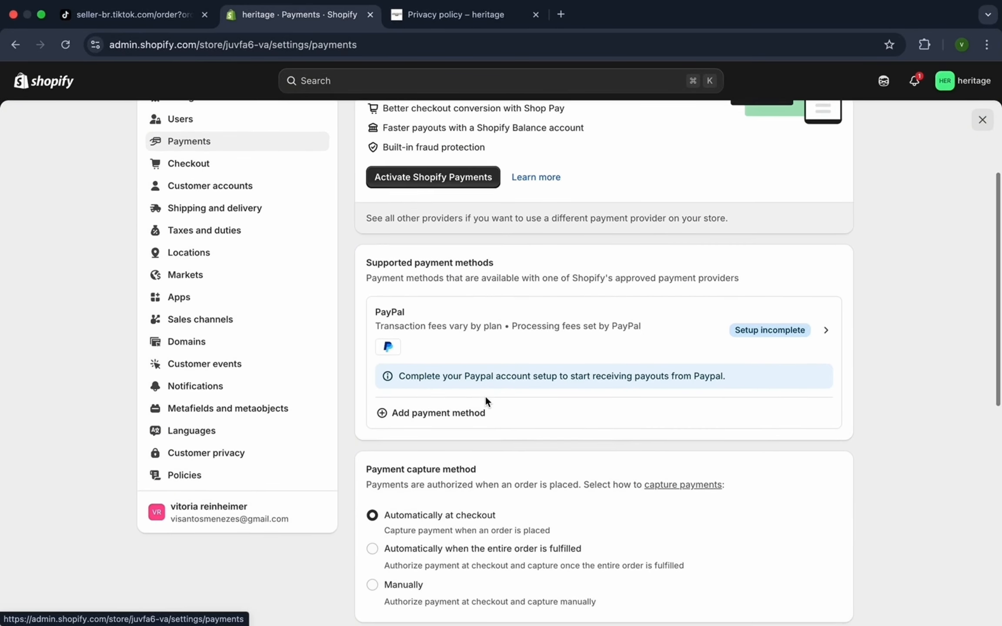
scroll(484, 396, down, 2)
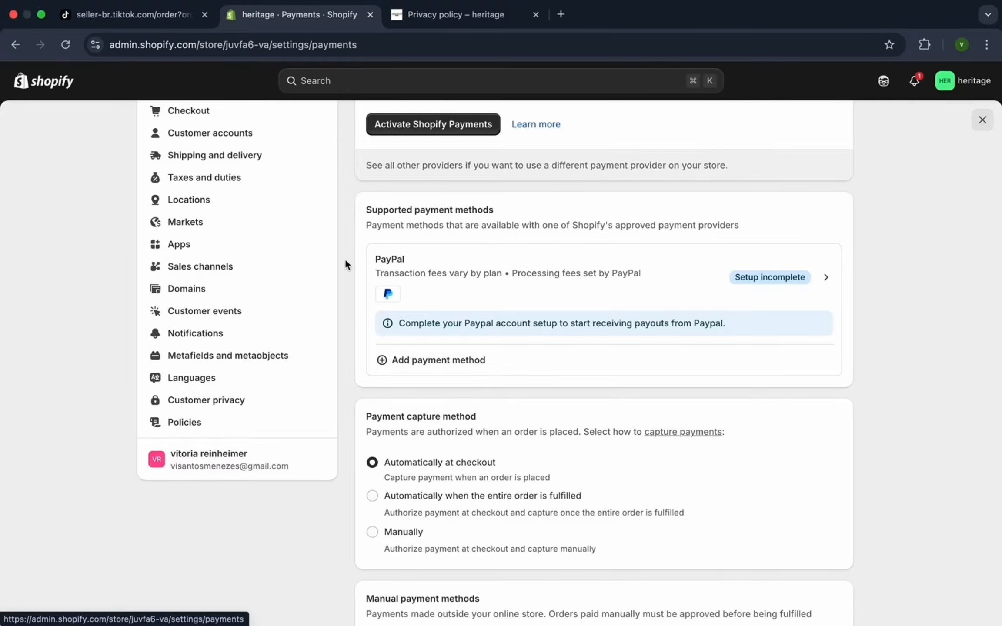
- Open the general shipping rates profile in the Shipping and delivery settings and delete the Domestic zone for Brazil
click(266, 157)
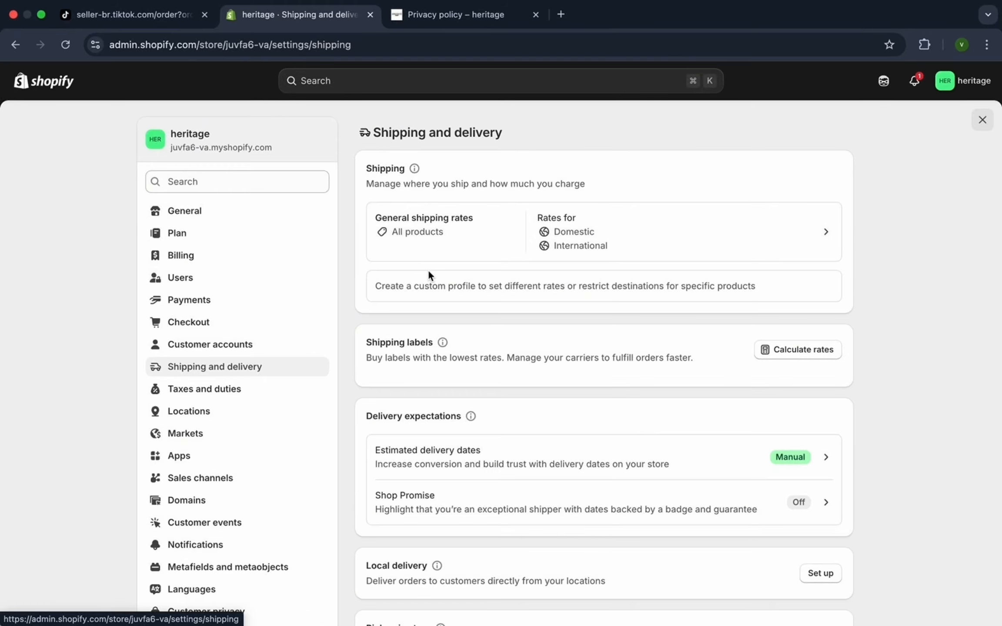
scroll(428, 272, down, 1)
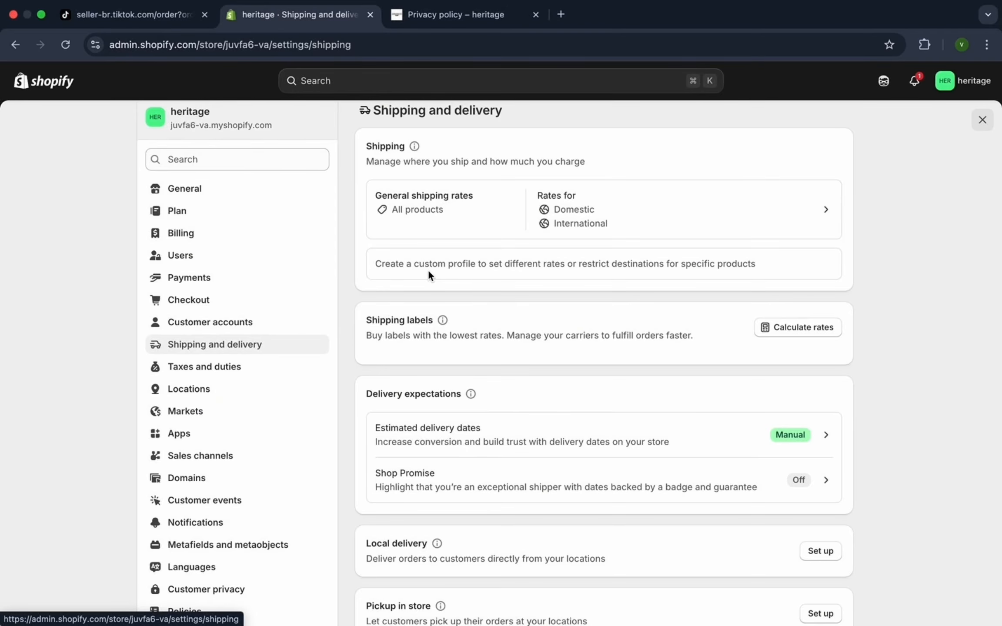
scroll(428, 273, down, 1)
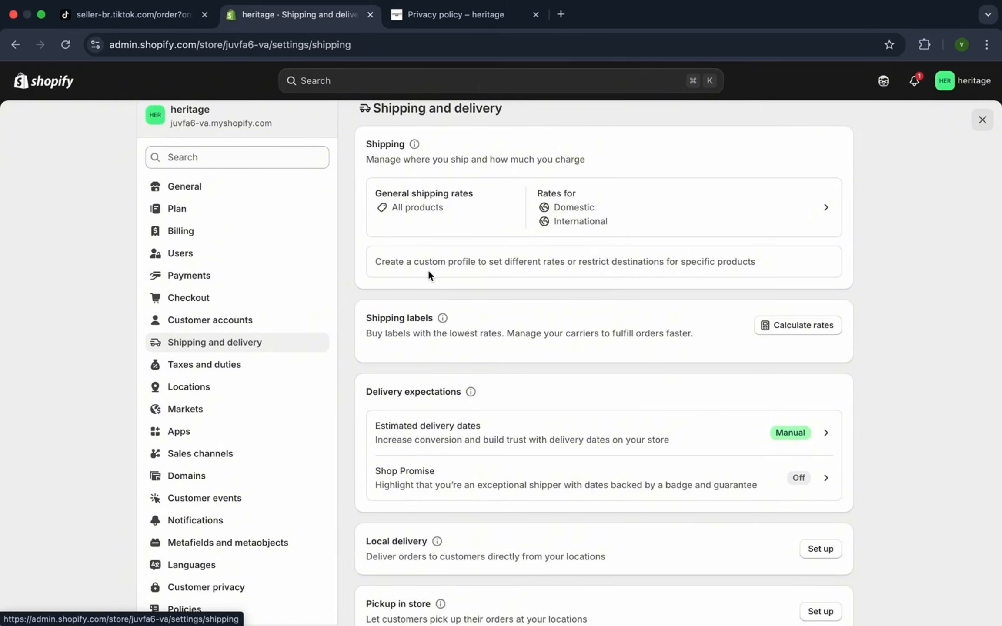
scroll(429, 269, up, 1)
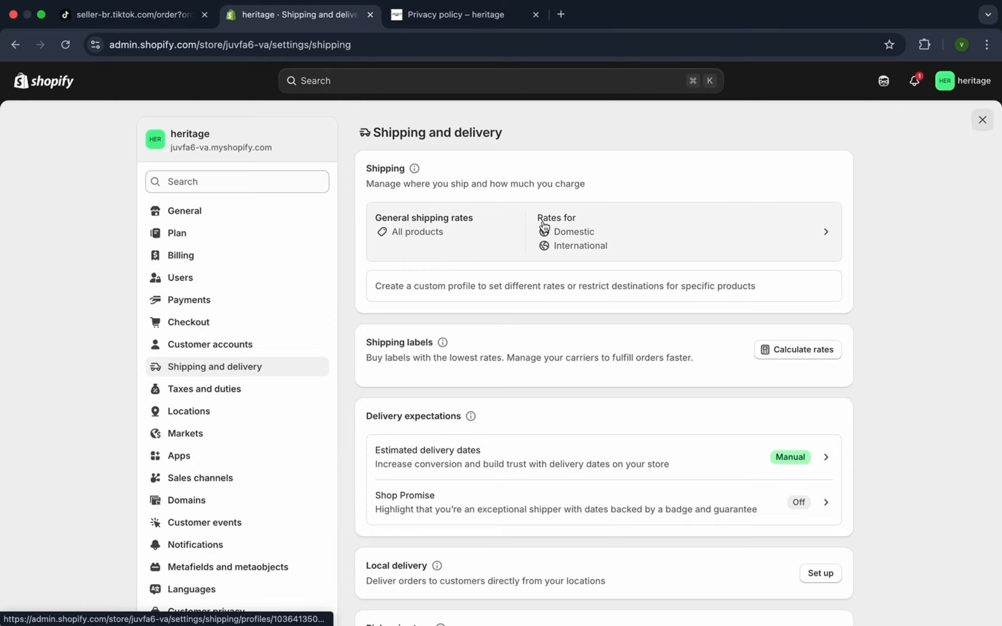
click(427, 236)
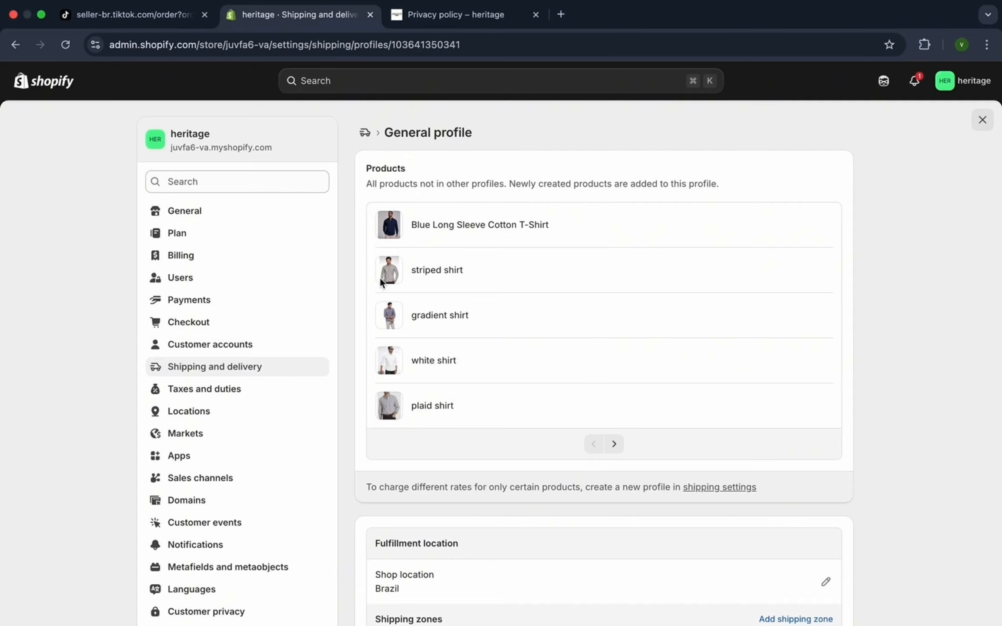
scroll(471, 500, down, 10)
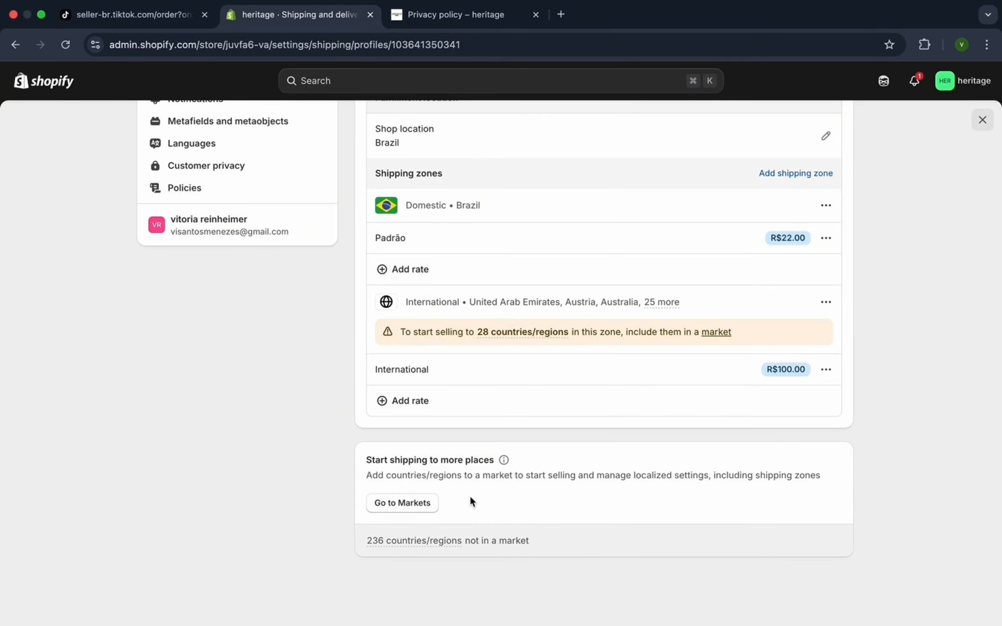
scroll(470, 500, up, 4)
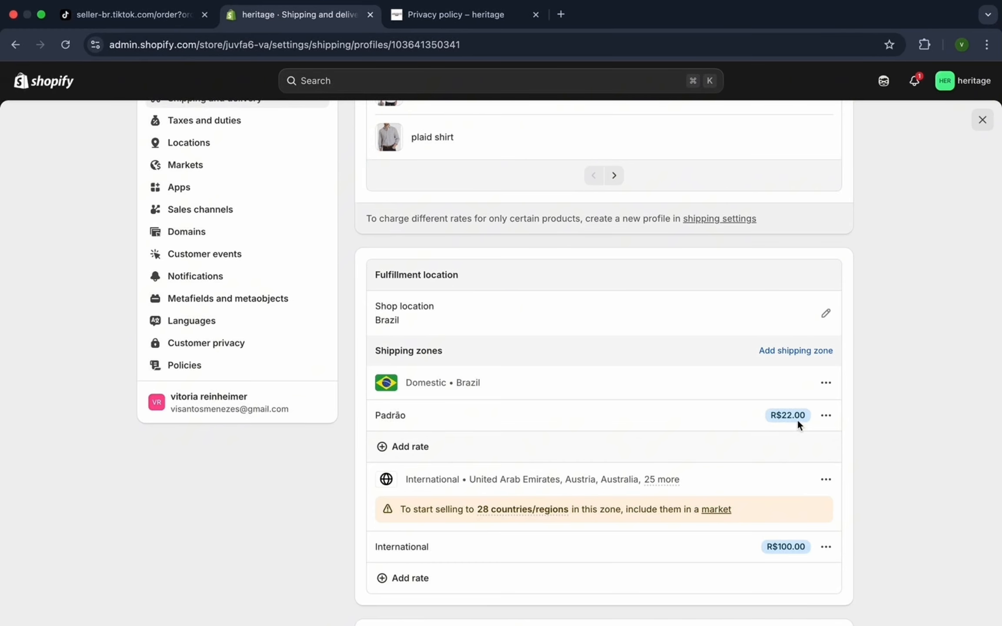
click(834, 385)
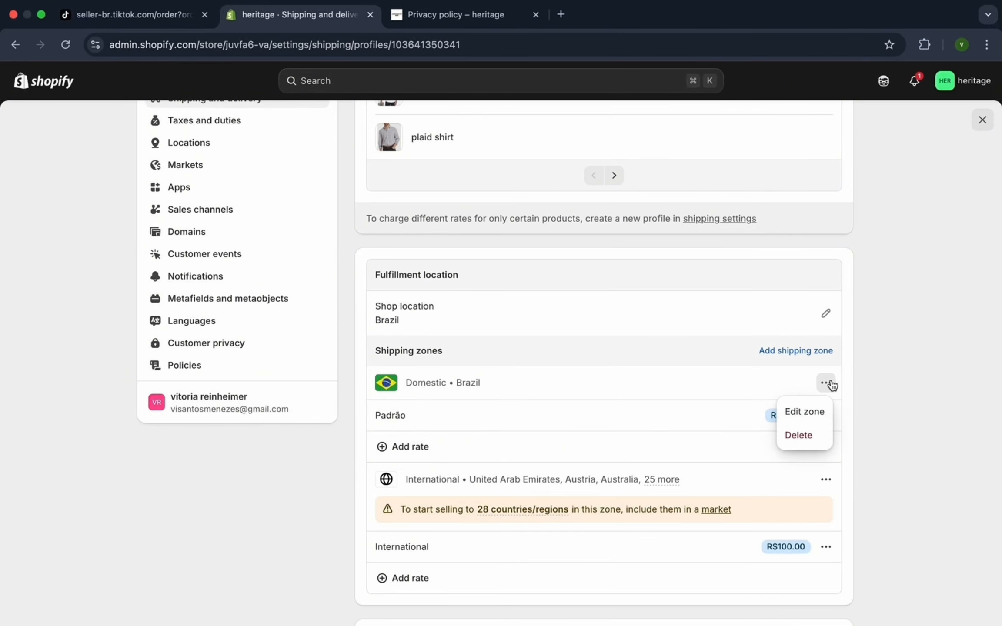
click(792, 432)
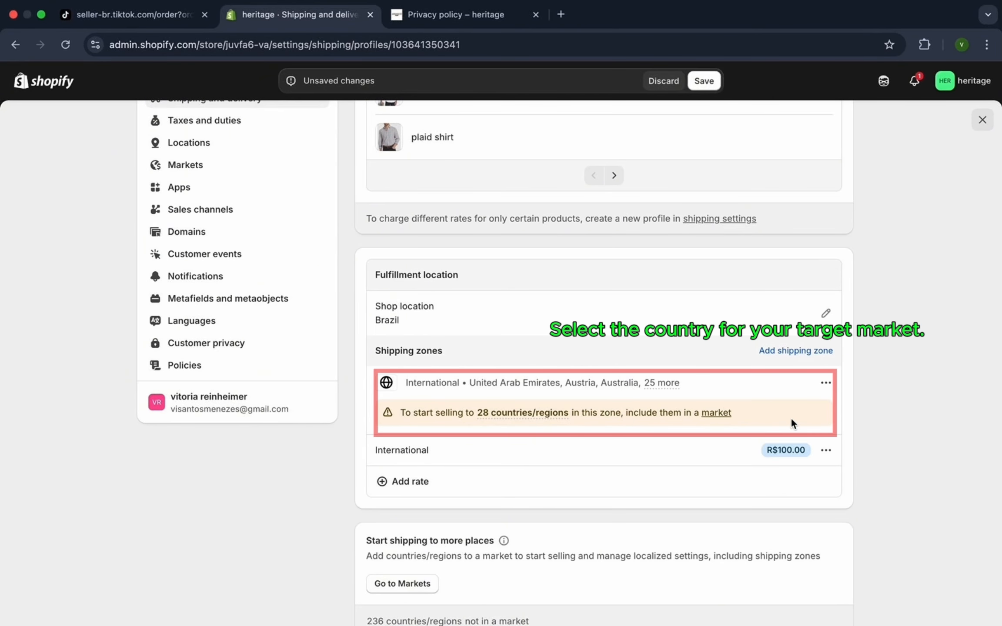
- Add a shipping zone named South America that covers Brazil
click(811, 351)
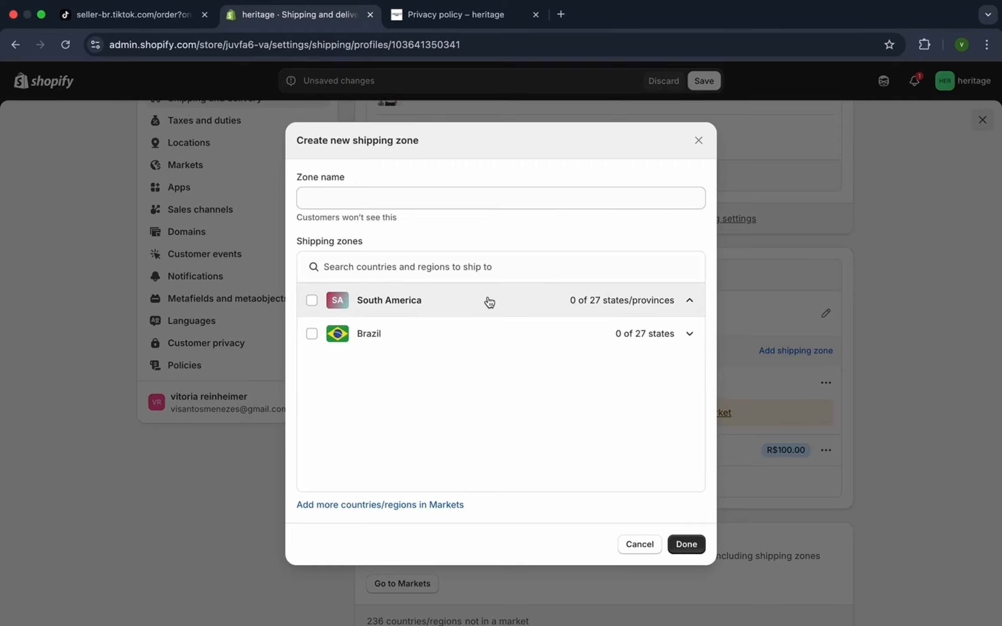
click(311, 300)
click(686, 545)
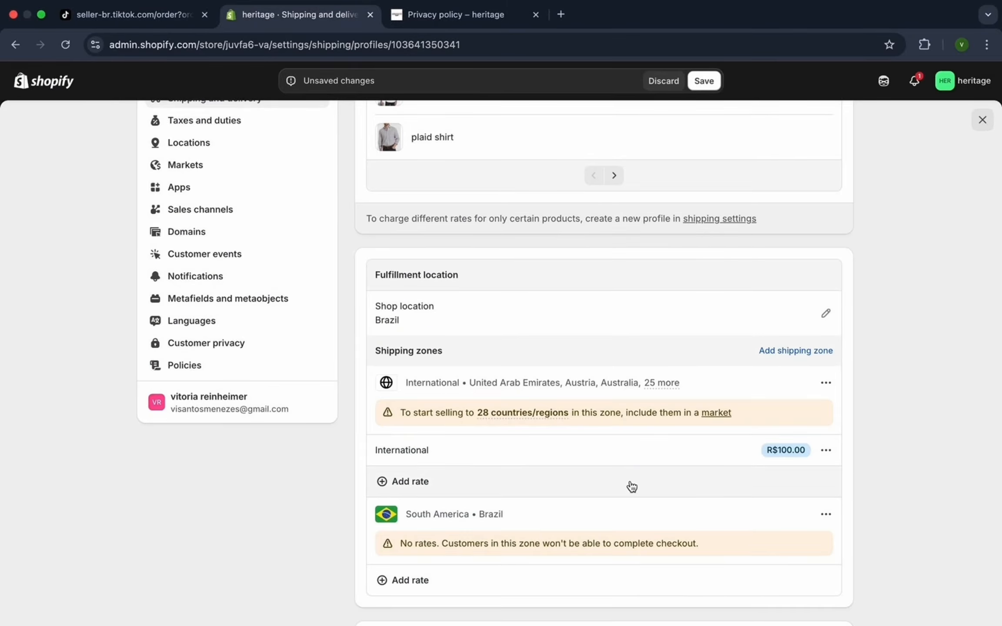
- Add a custom flat shipping rate named 30 with the delivery description "Ships next day" to the South America zone
scroll(537, 473, down, 4)
click(400, 398)
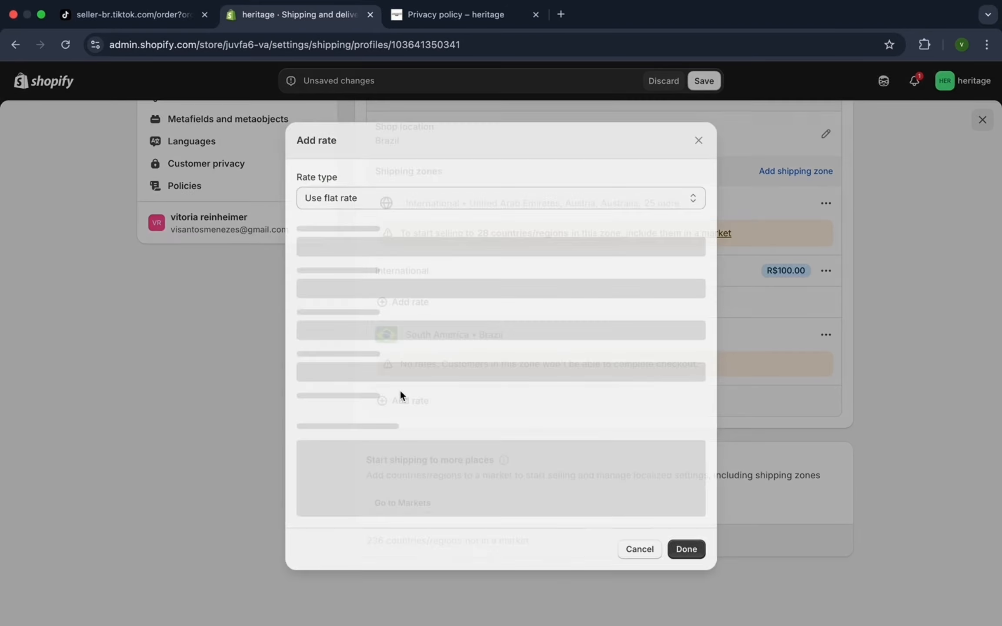
click(429, 194)
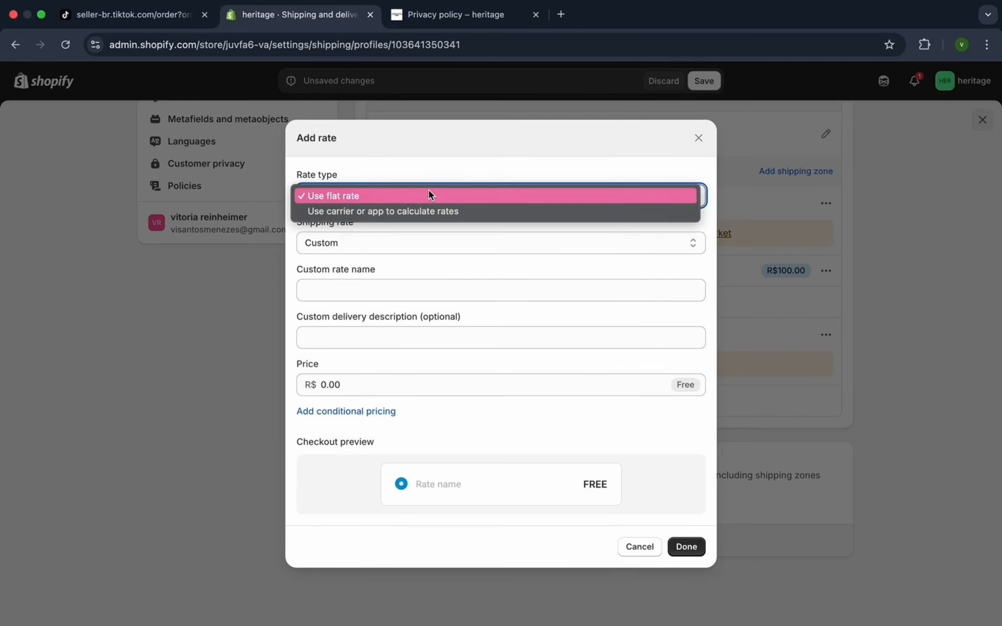
click(399, 251)
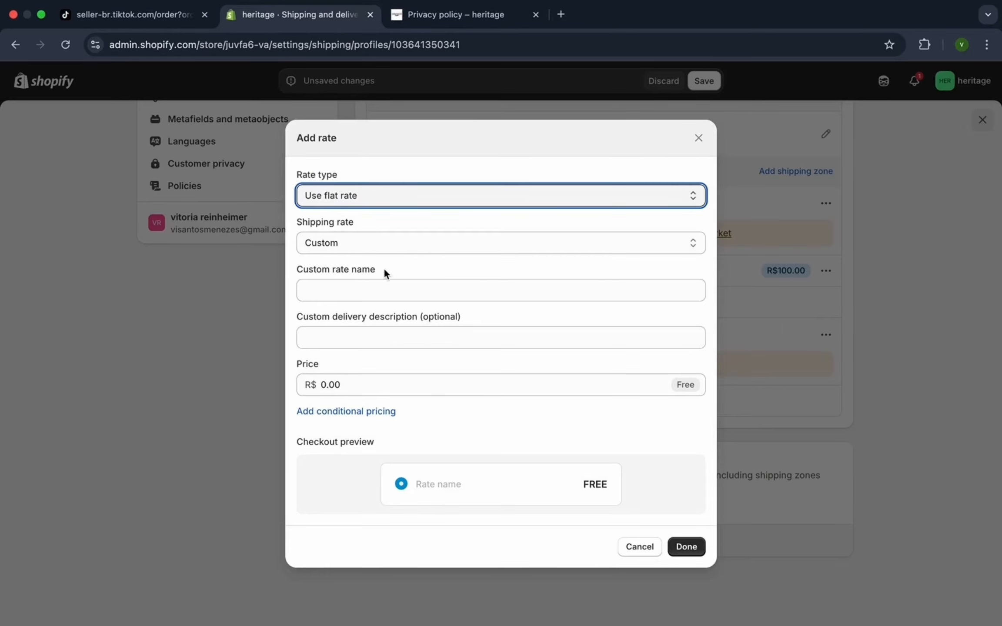
click(378, 240)
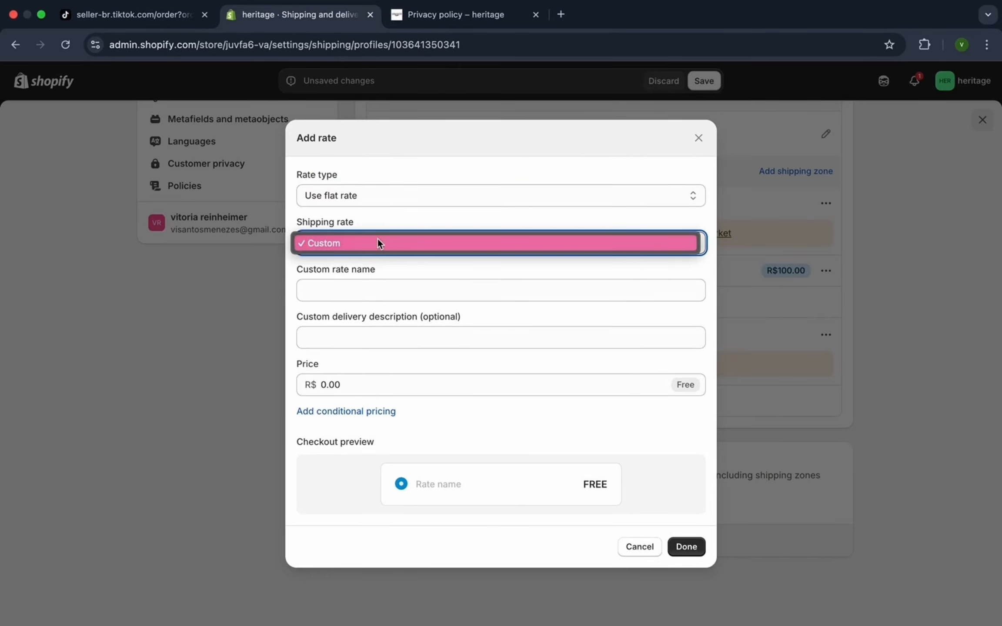
click(378, 240)
click(687, 249)
click(677, 247)
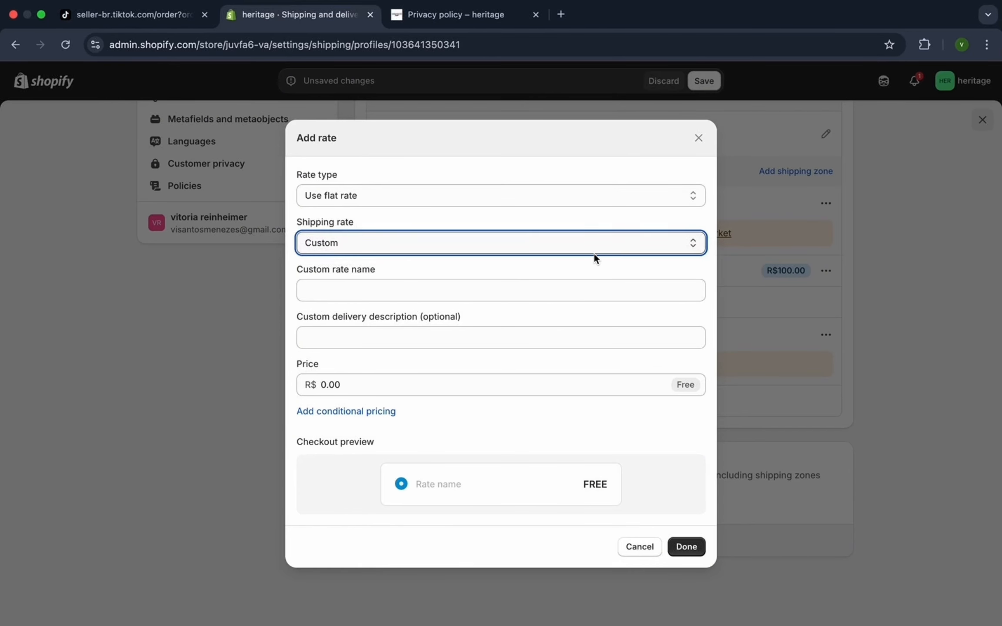
click(483, 294)
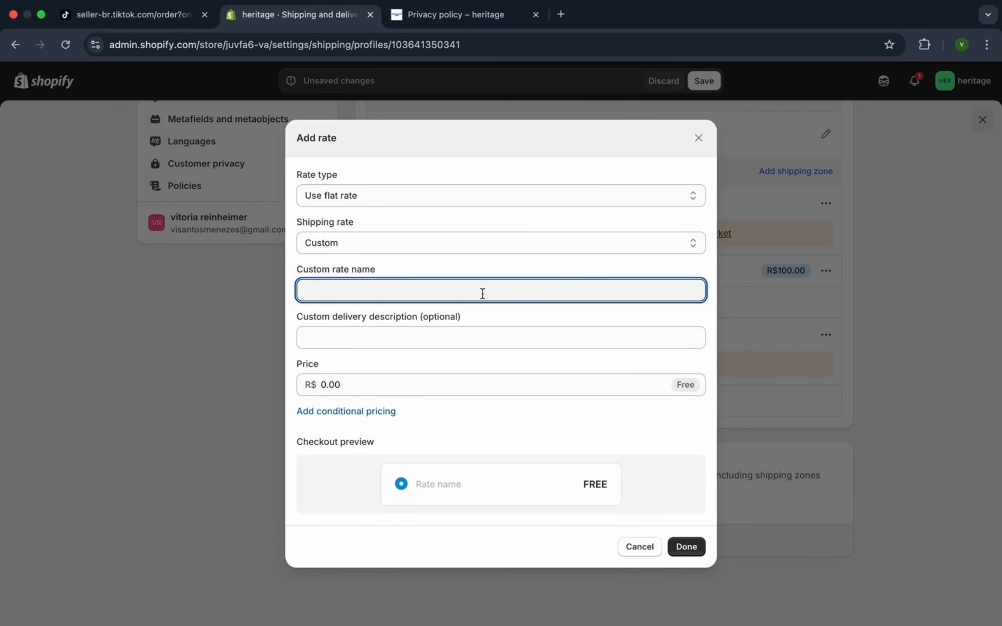
text(30)
click(386, 338)
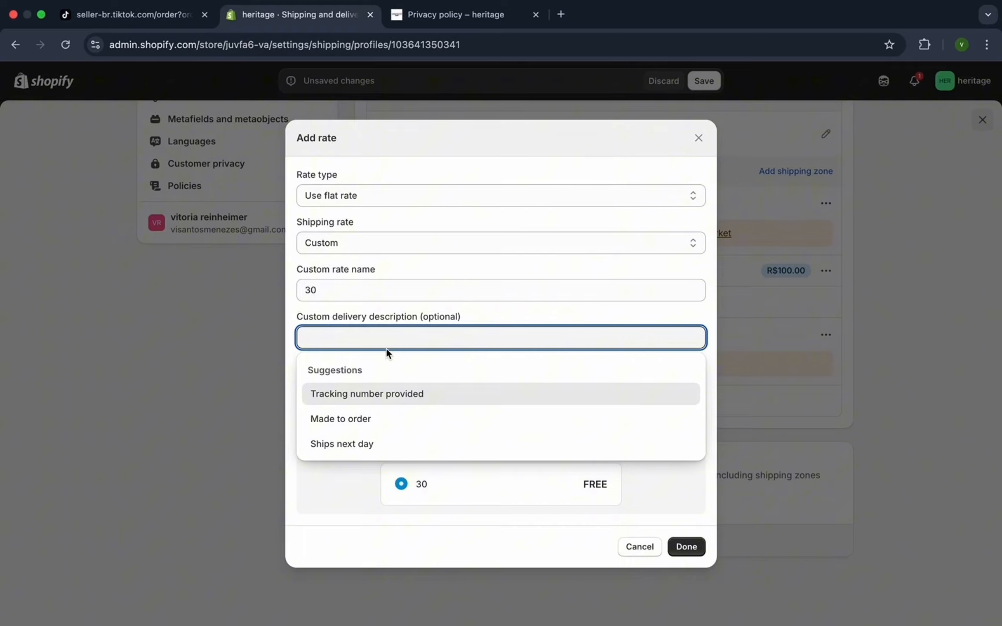
click(364, 443)
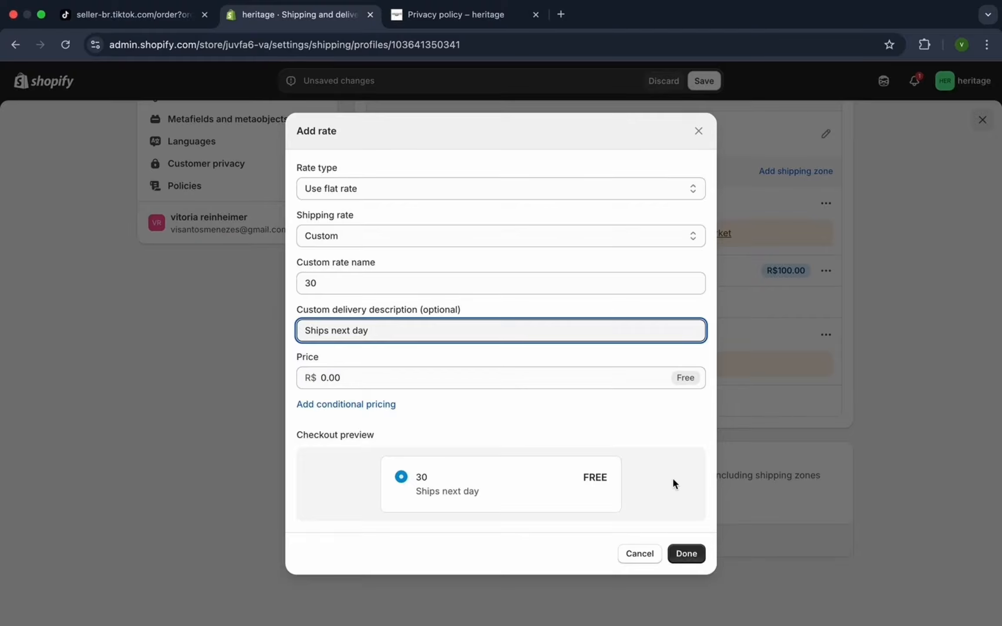
click(686, 553)
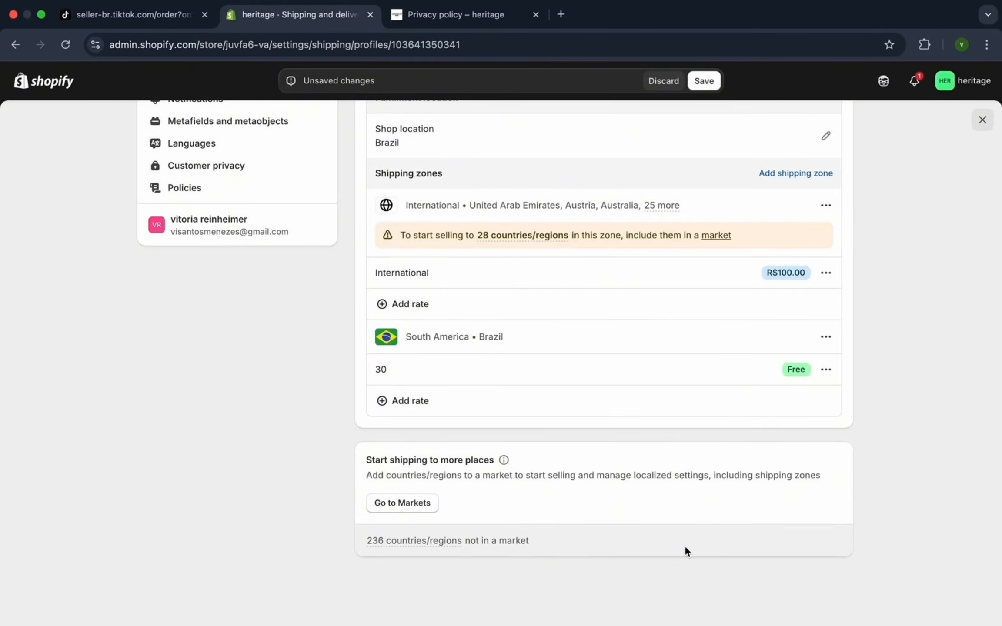
- Save the changes to the general shipping profile
scroll(634, 429, up, 10)
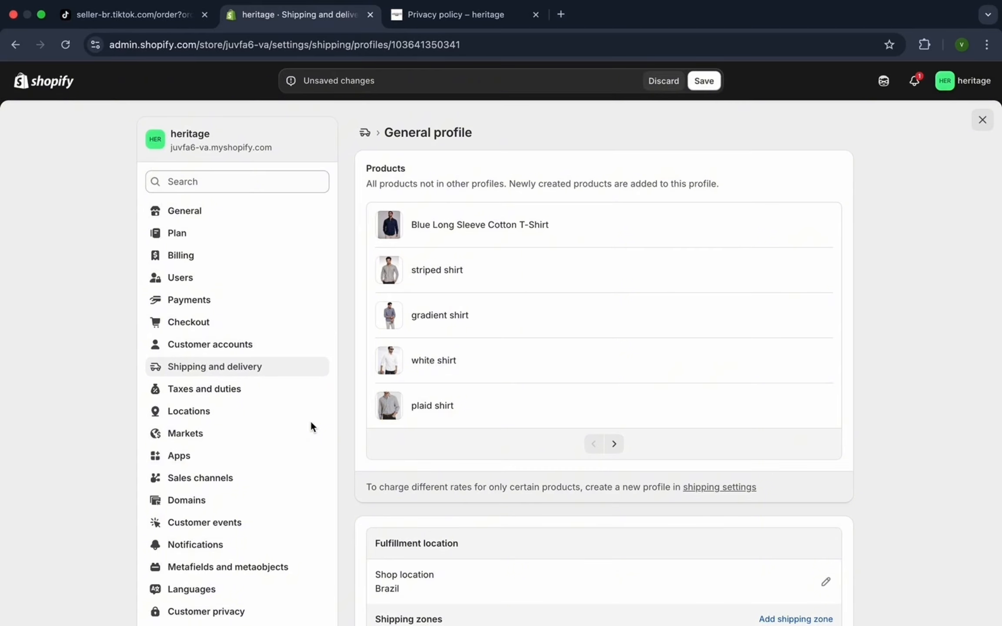
click(215, 396)
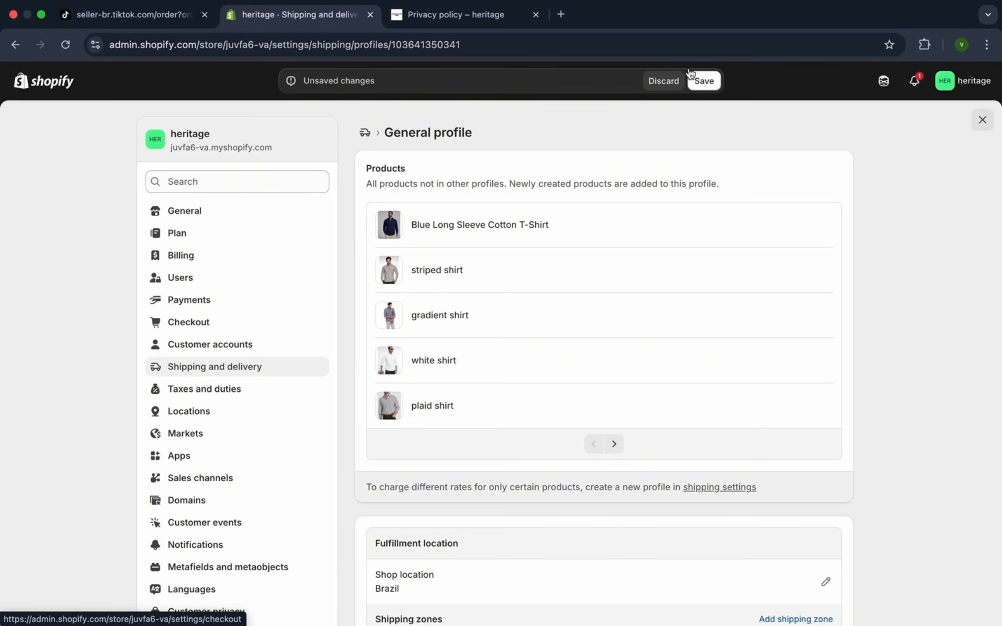
click(701, 81)
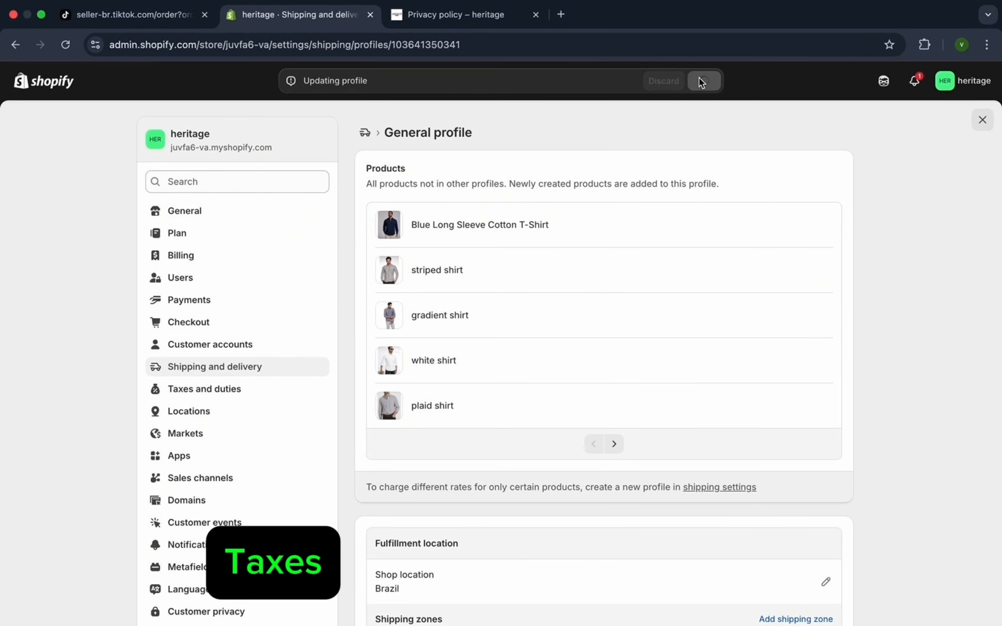
- Open the Taxes and duties settings and look through the tax regions and their tax services
click(235, 393)
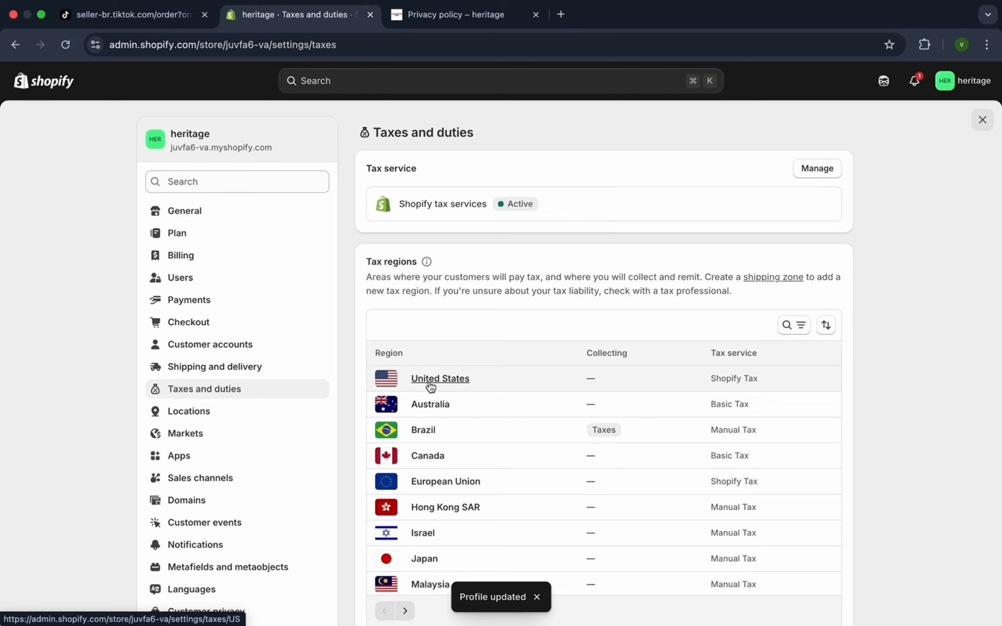
scroll(521, 448, down, 2)
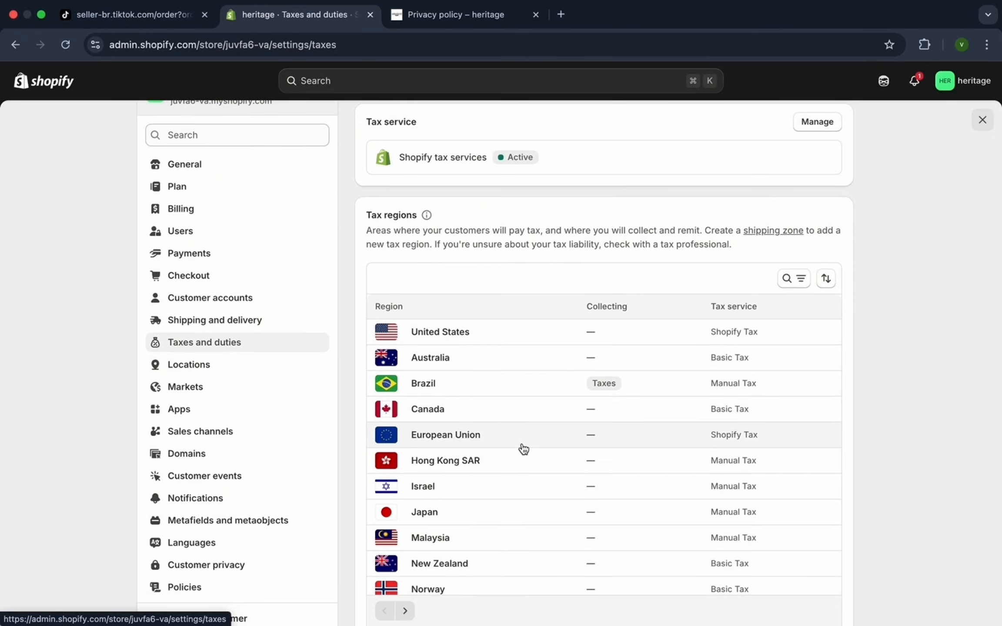
scroll(524, 449, down, 3)
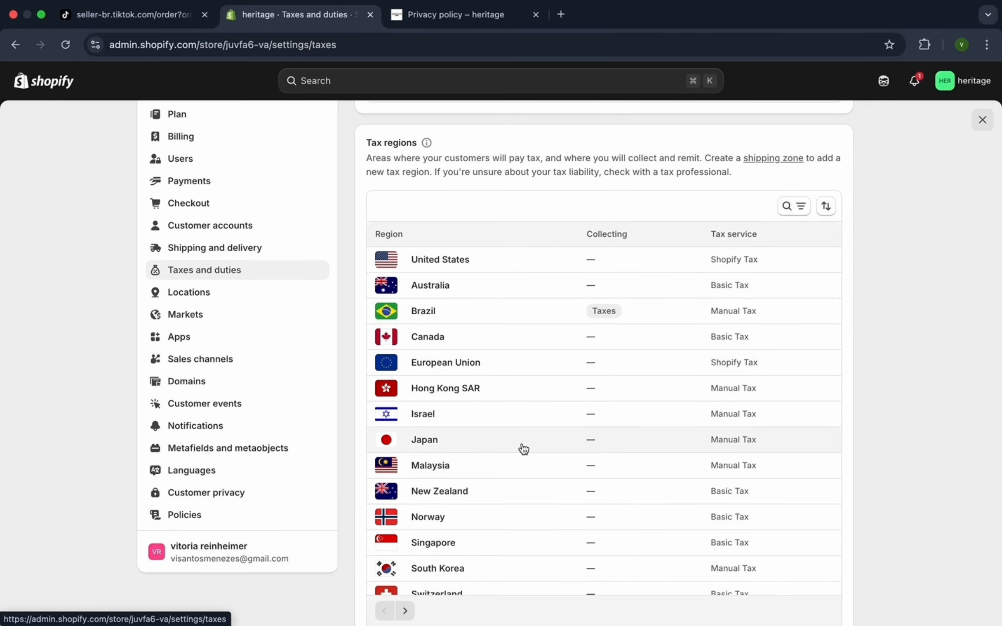
scroll(228, 504, up, 5)
- Open the Domains settings and examine the store's current primary domain
click(229, 504)
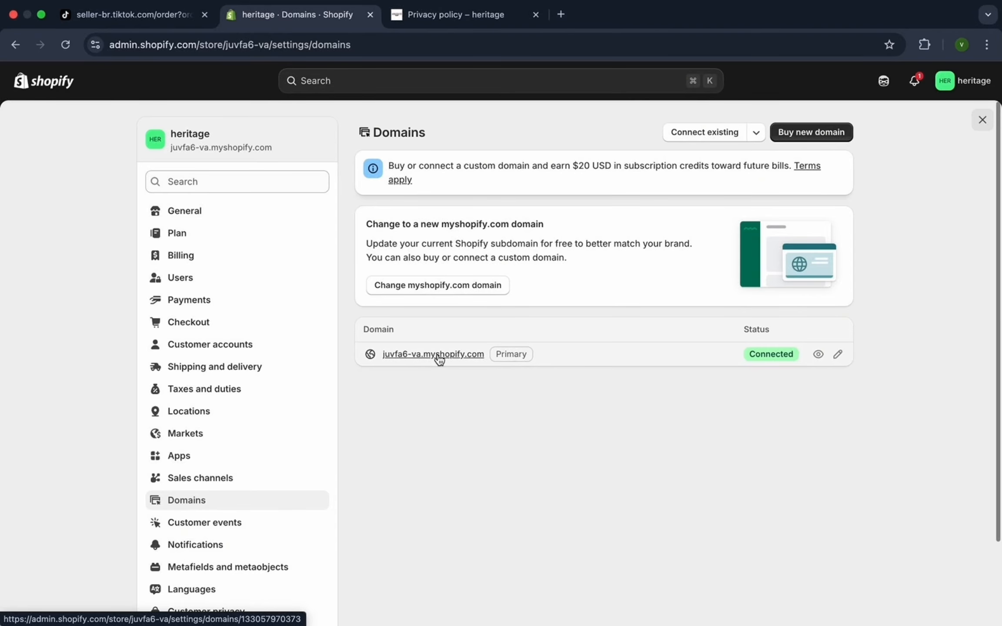
scroll(440, 359, up, 3)
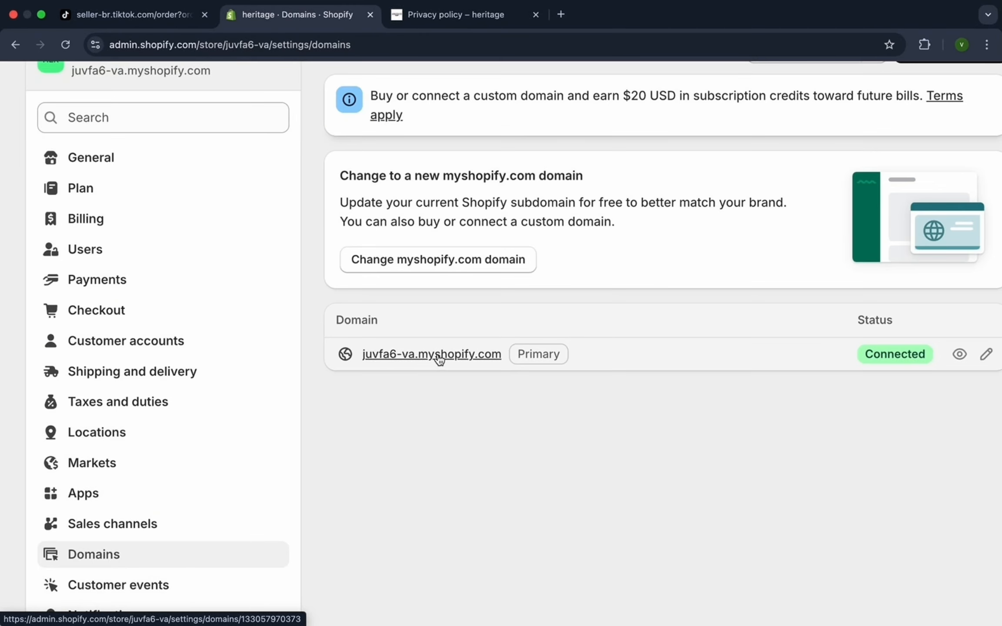
scroll(439, 359, down, 3)
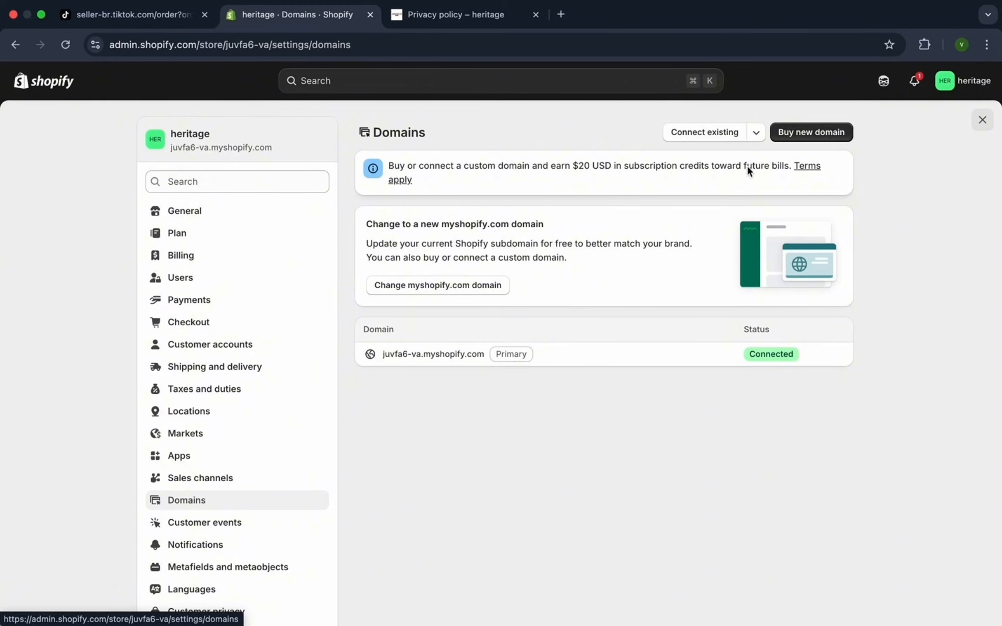
- Browse the domains offered for "heritage", review the purchase page for heritage.com.cm and leave the settings without buying
click(810, 135)
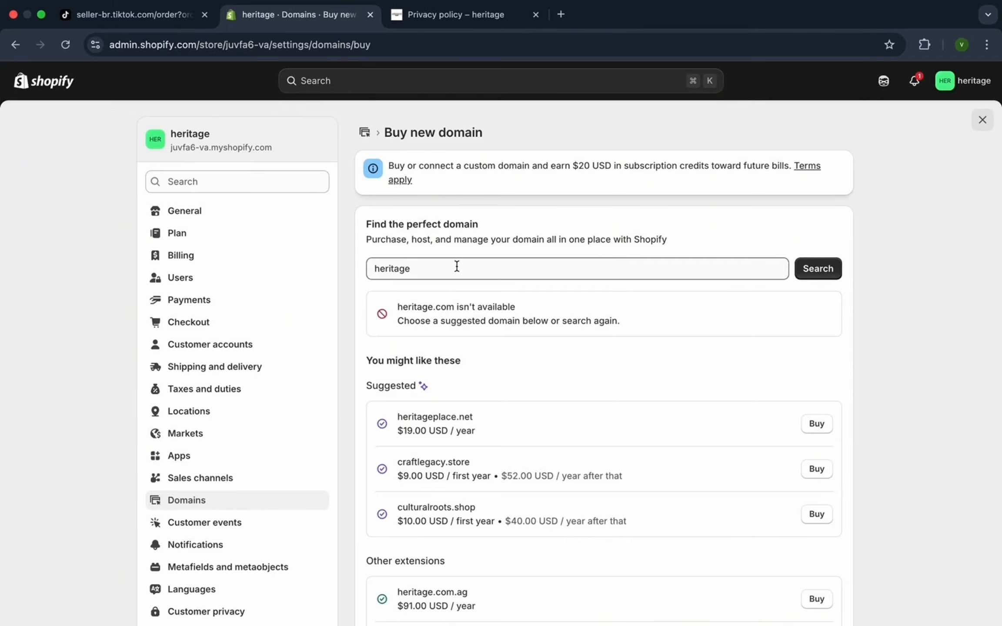
scroll(475, 417, down, 6)
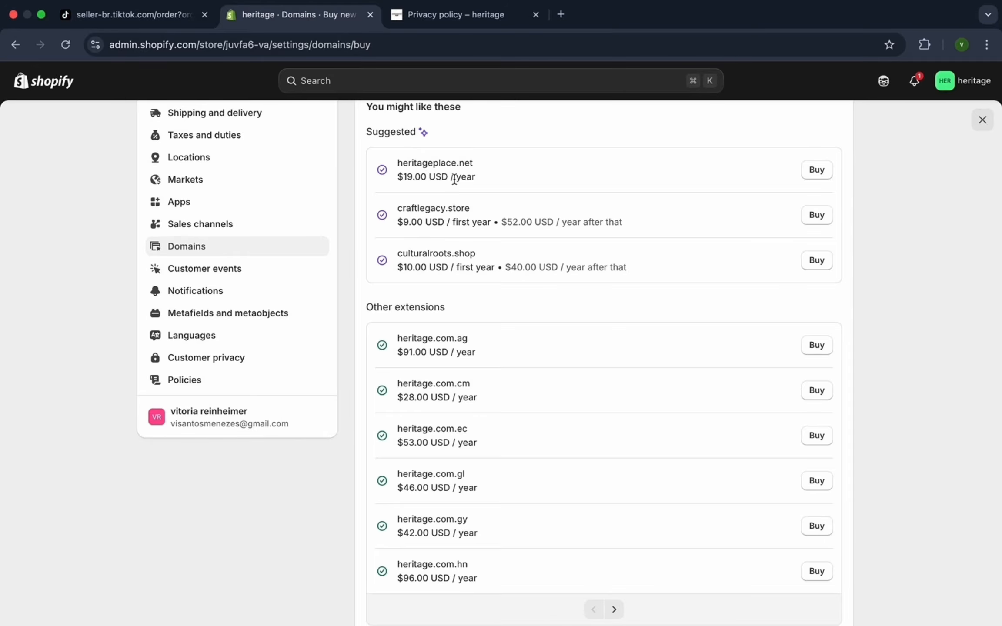
scroll(462, 451, down, 2)
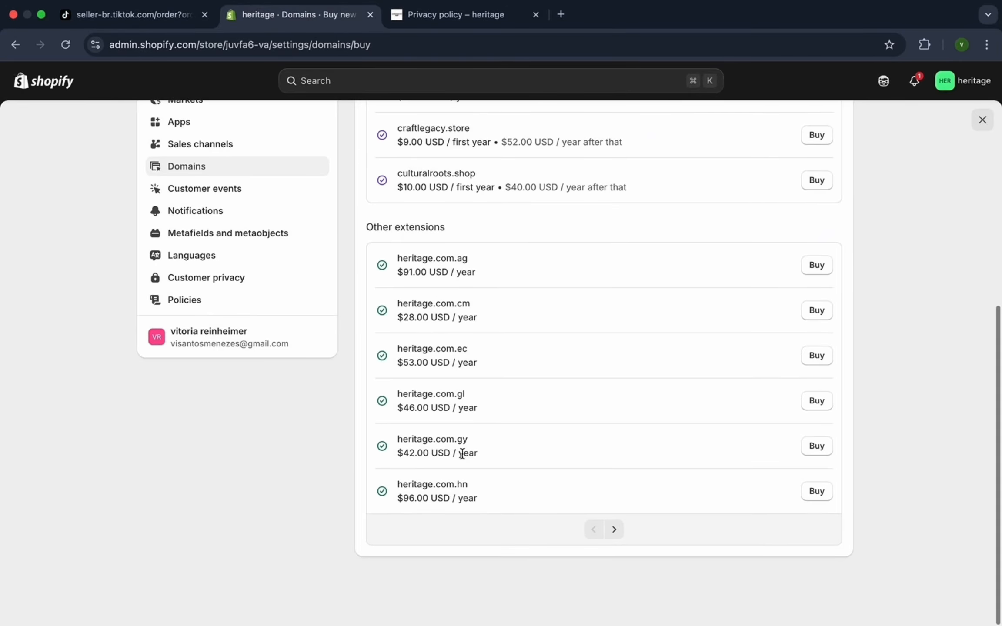
click(815, 312)
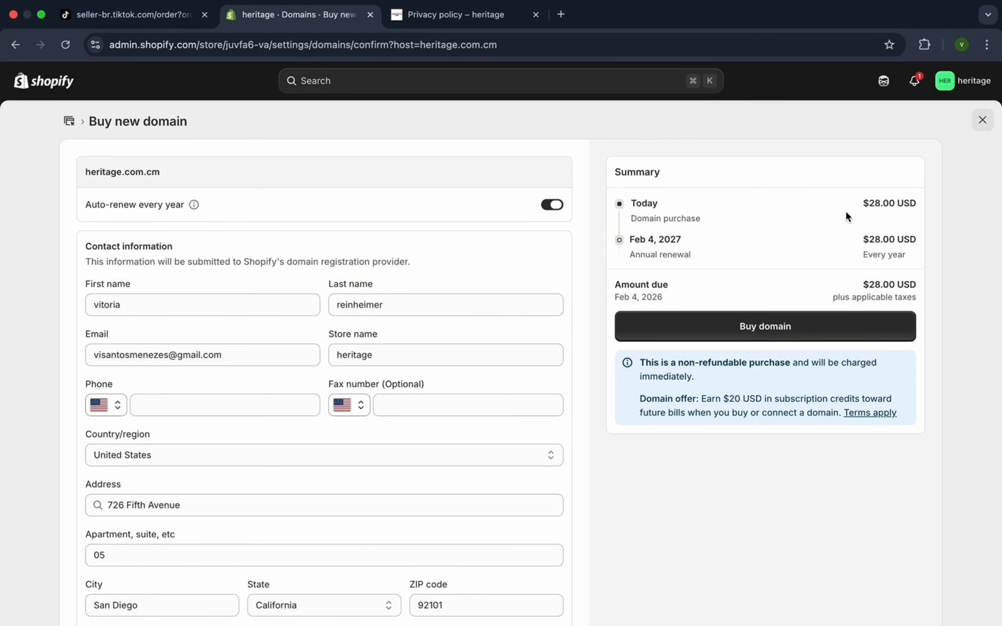
click(981, 122)
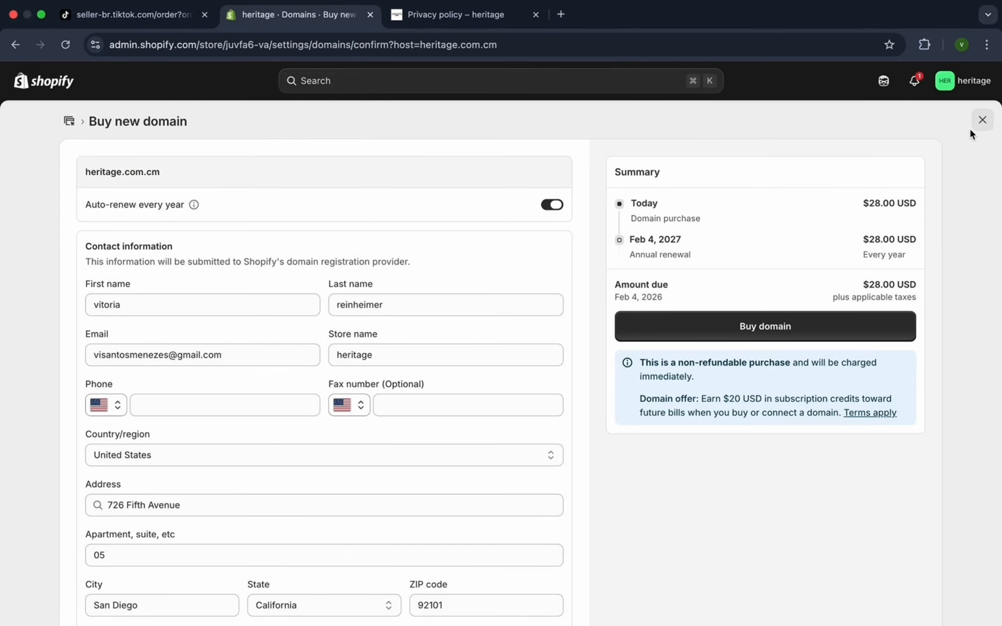
click(980, 124)
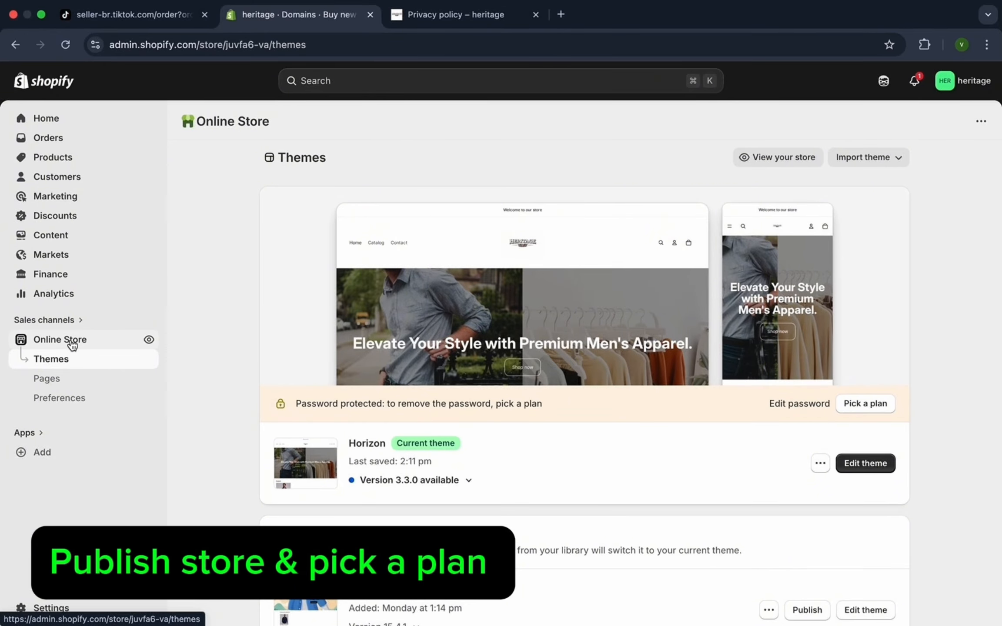
- View the live online store from the Themes page and look through its home page
click(149, 340)
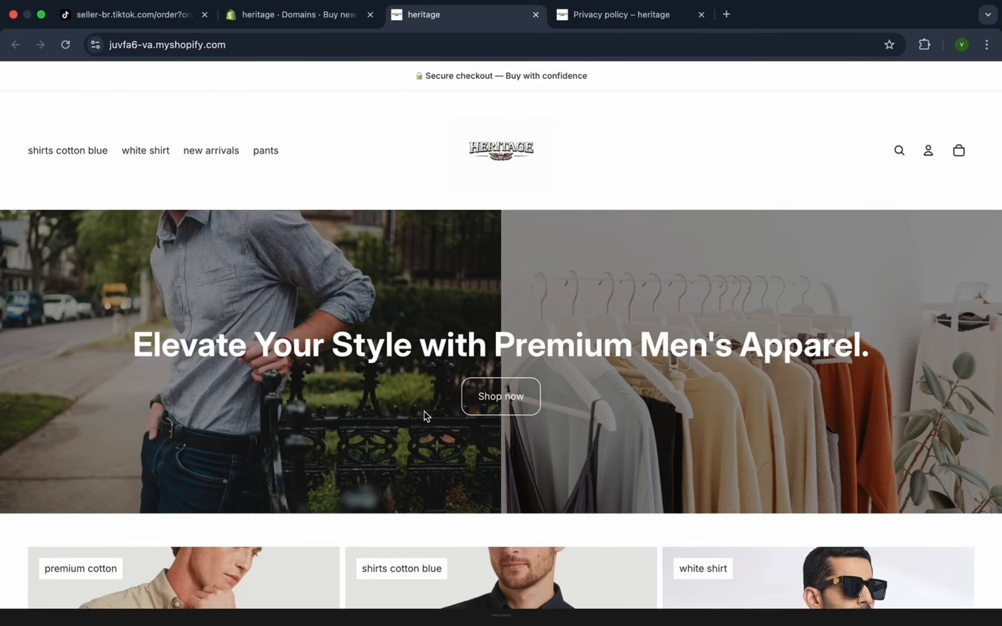
scroll(424, 413, down, 15)
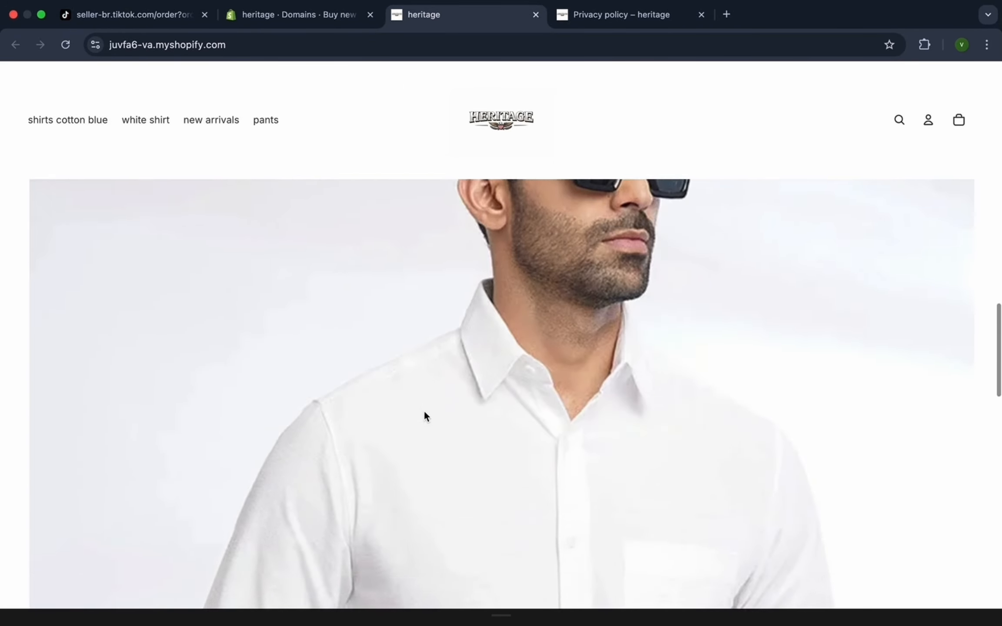
scroll(423, 409, down, 10)
- Return to the Shopify admin, check the store's password protection preferences and go back to the Themes page
click(278, 14)
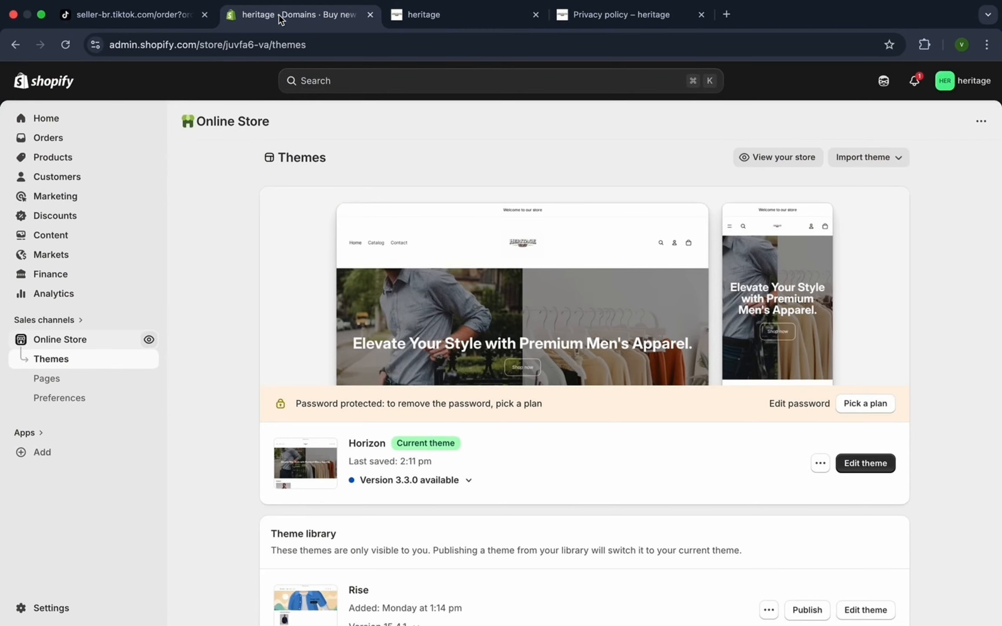
click(799, 405)
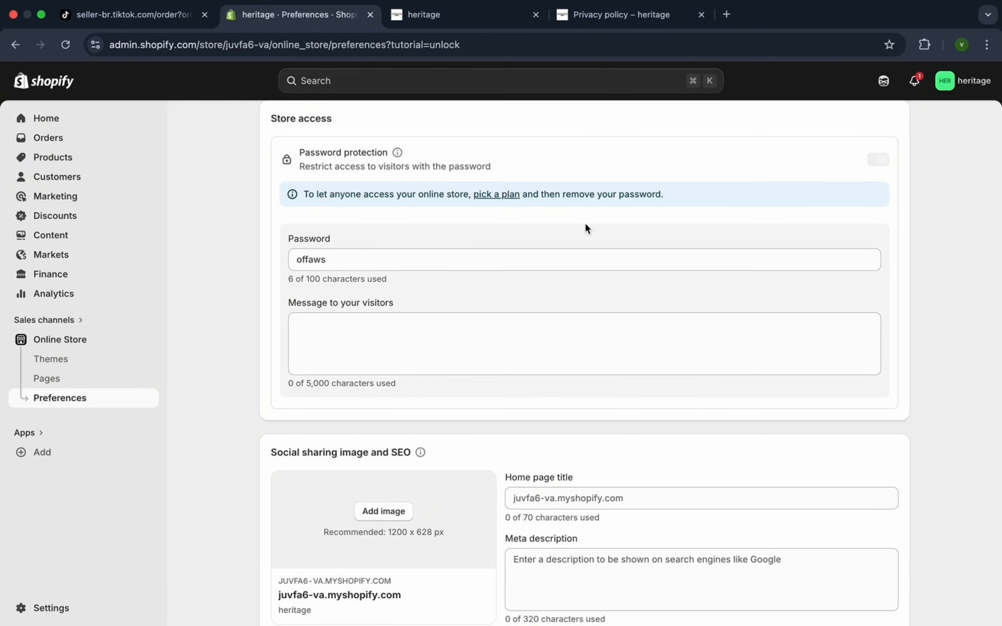
click(15, 45)
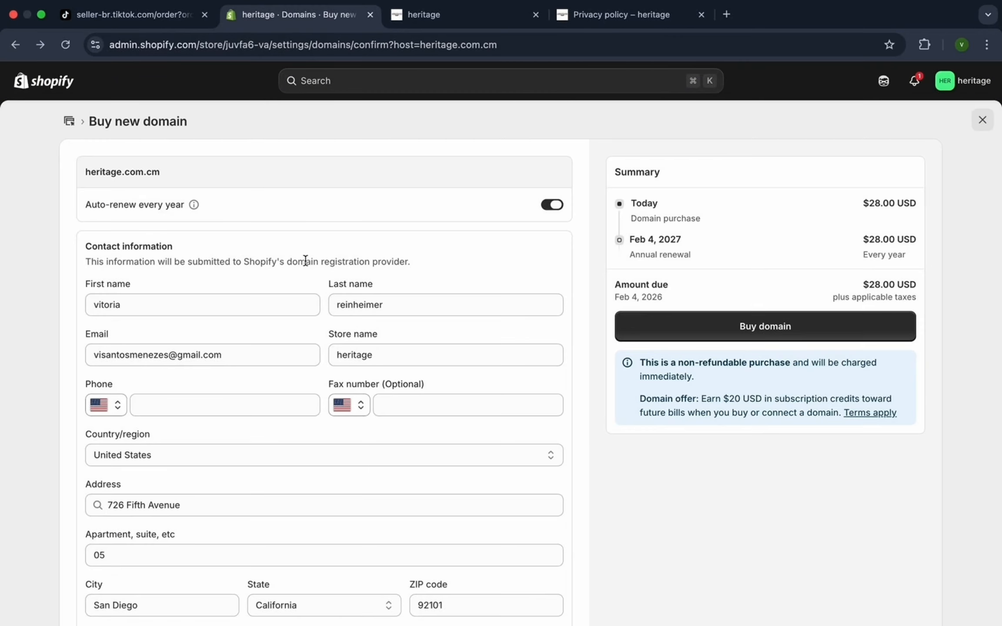
click(40, 45)
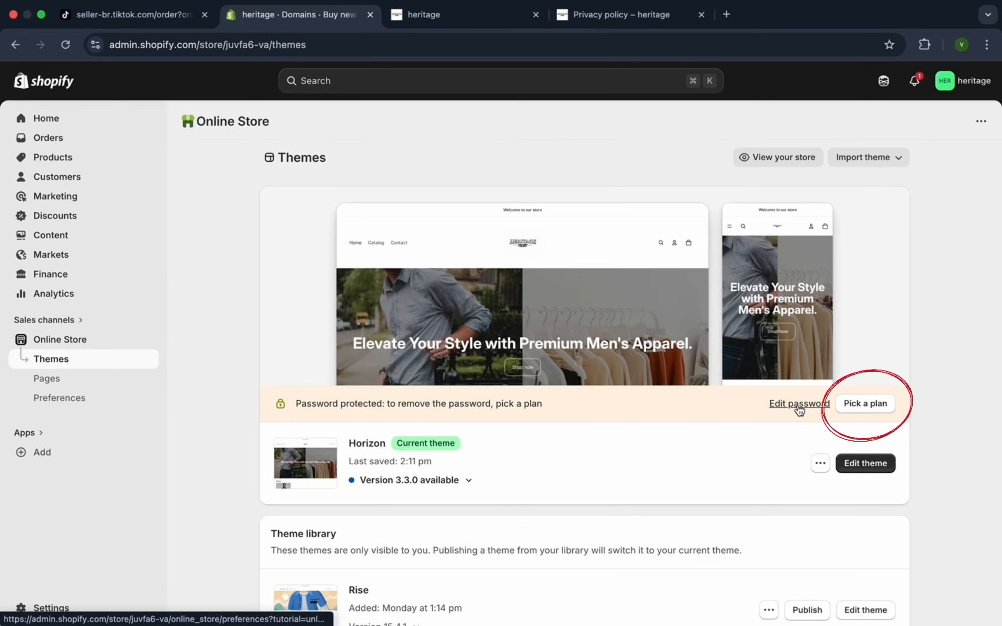
- Compare the available subscription plans without selecting one, and return to the storefront to look through its home page
click(866, 404)
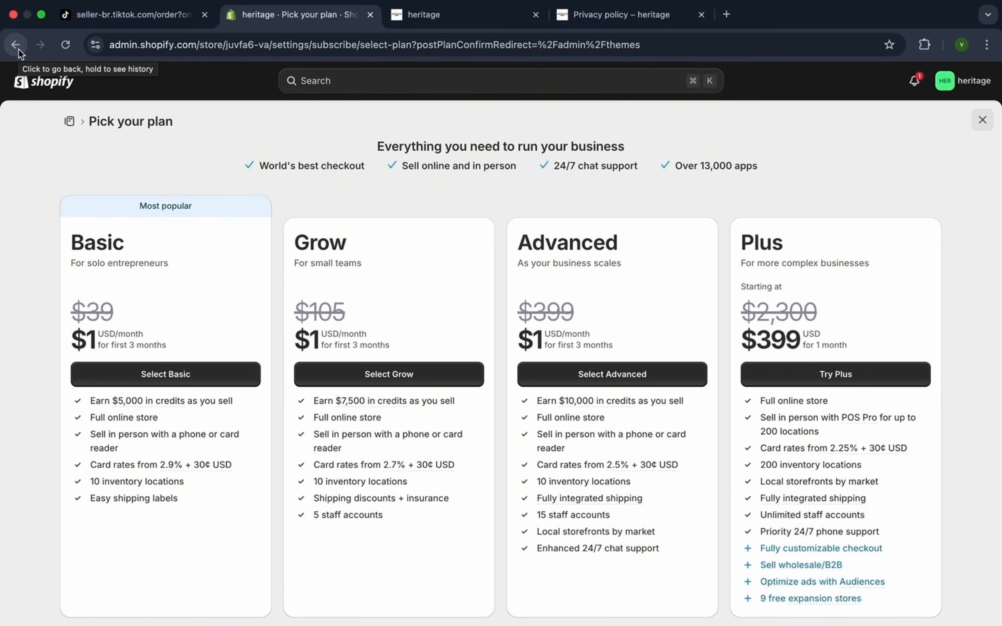
click(983, 122)
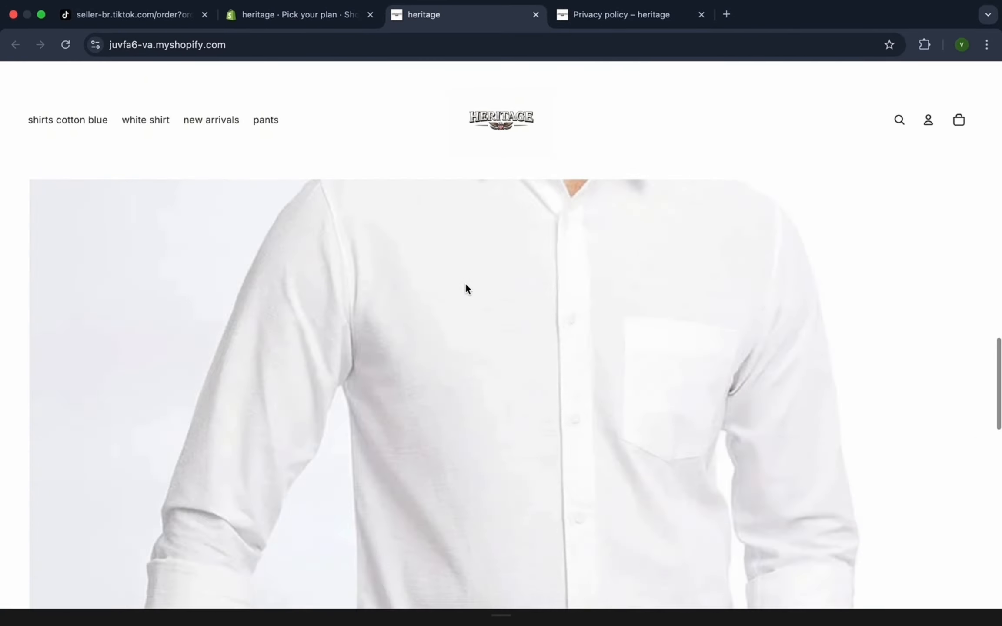
scroll(466, 288, up, 15)
scroll(466, 289, down, 20)
scroll(466, 289, down, 12)
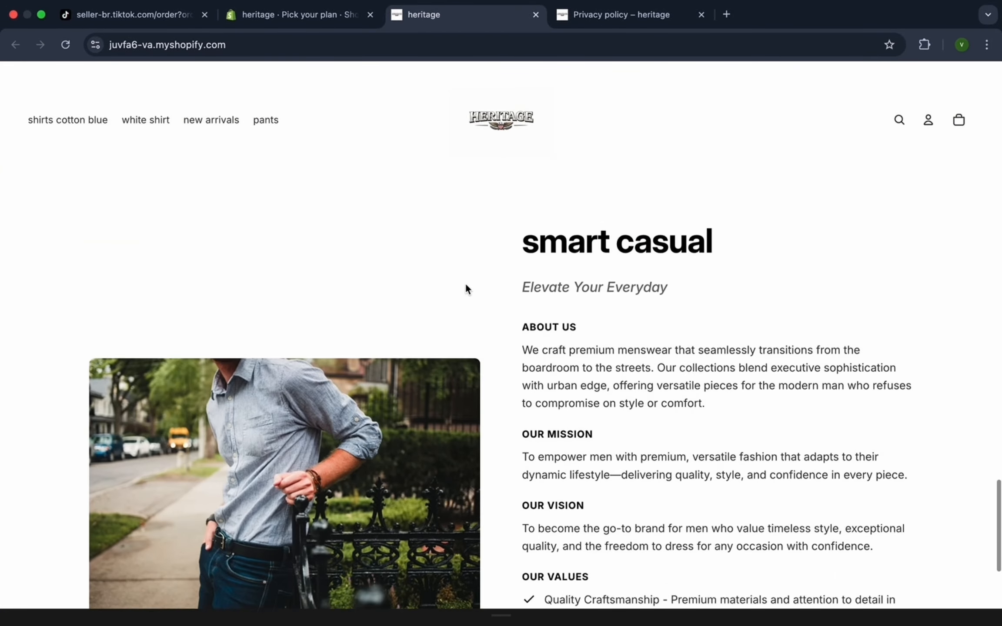